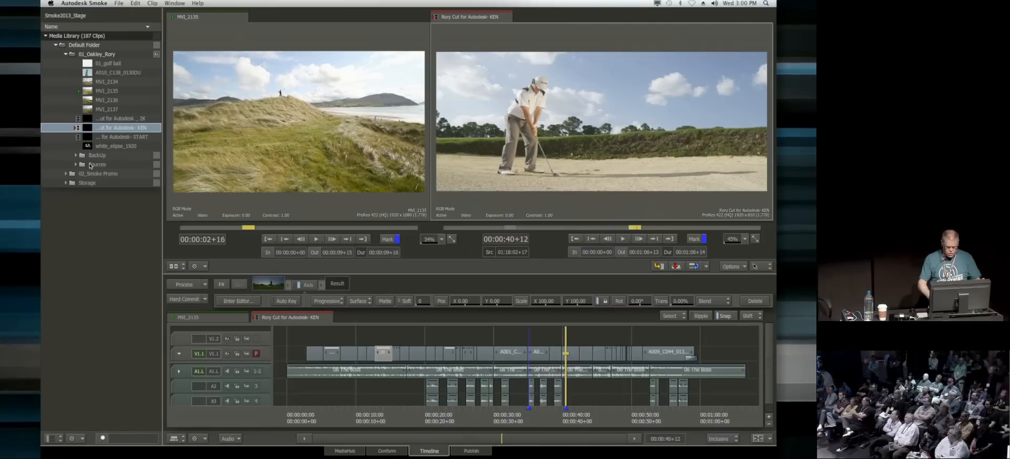
Step: Widen the source viewer and move the playhead to 00:00:43+19 on the A010_C138_0130DU clip in the timeline
left_click_drag(431, 140, 451, 155)
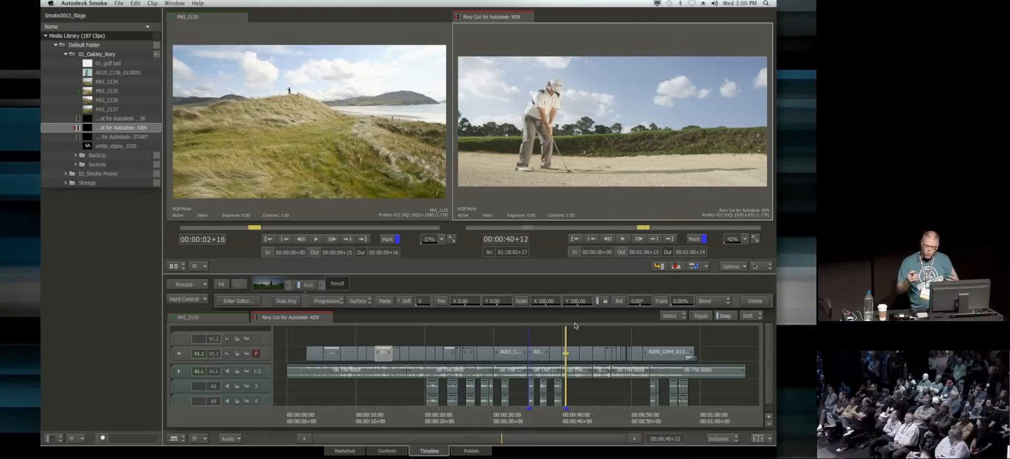
right_click(584, 352)
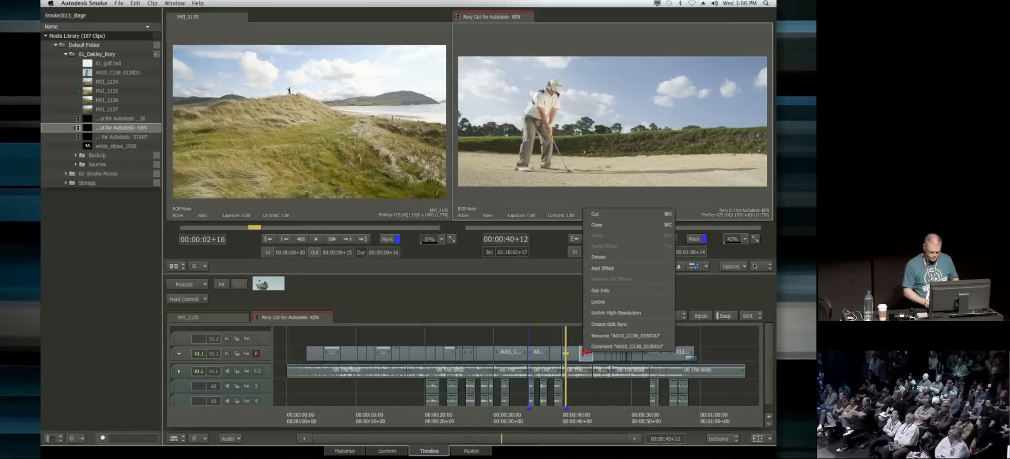
left_click(564, 301)
left_click_drag(572, 412, 587, 436)
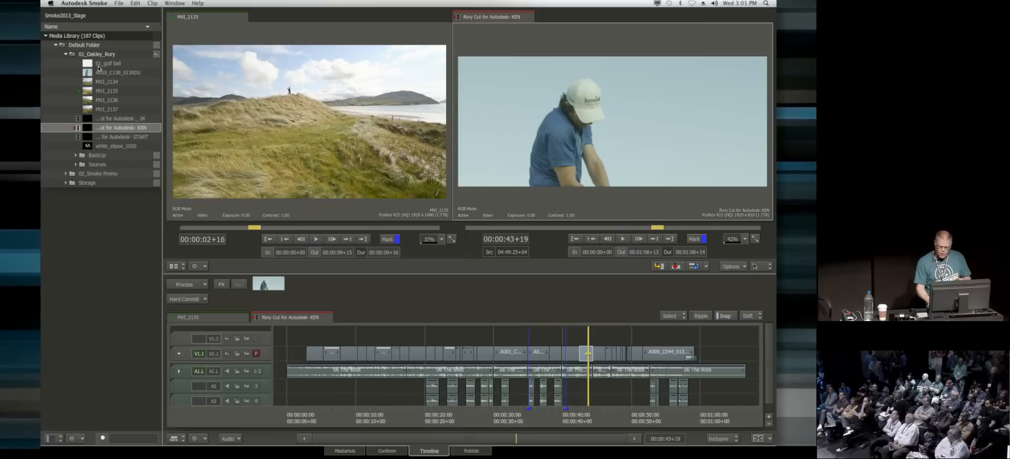
scroll(766, 341, "down", 2)
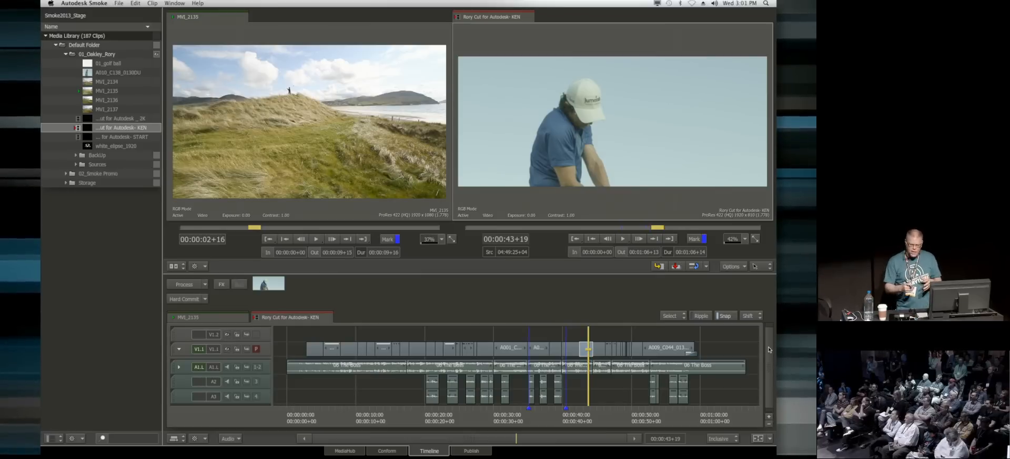
Step: Browse the media files to the bookmarked r3ds_of_rory folder and preview the clip A001_C041_0325BX
left_click(345, 451)
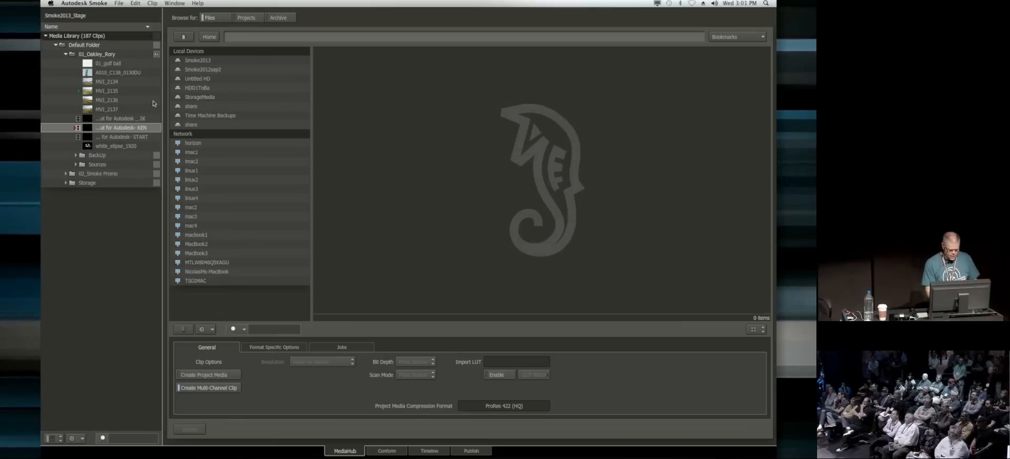
left_click(194, 98)
left_click(732, 37)
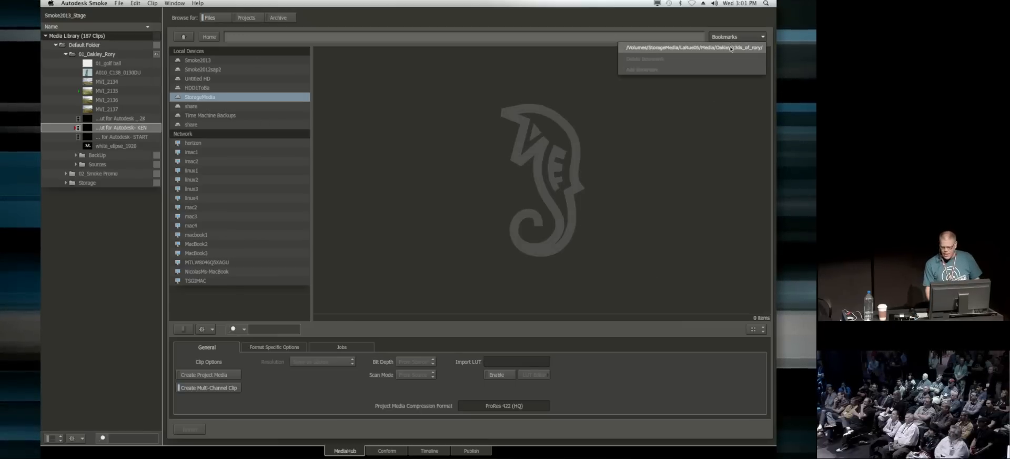
left_click(728, 48)
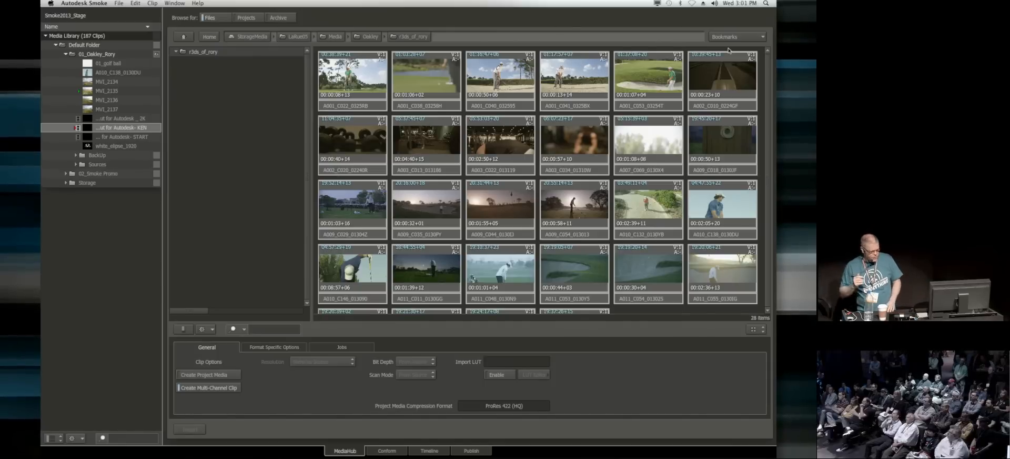
left_click(520, 105)
left_click(596, 107)
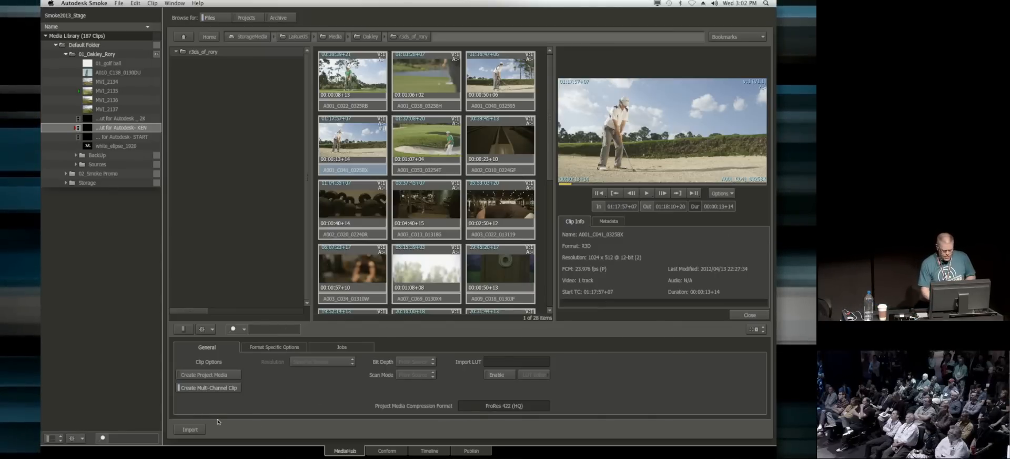
Step: Look through the R3D format-specific options, including Colour, and bring up the Debayering settings
left_click(304, 348)
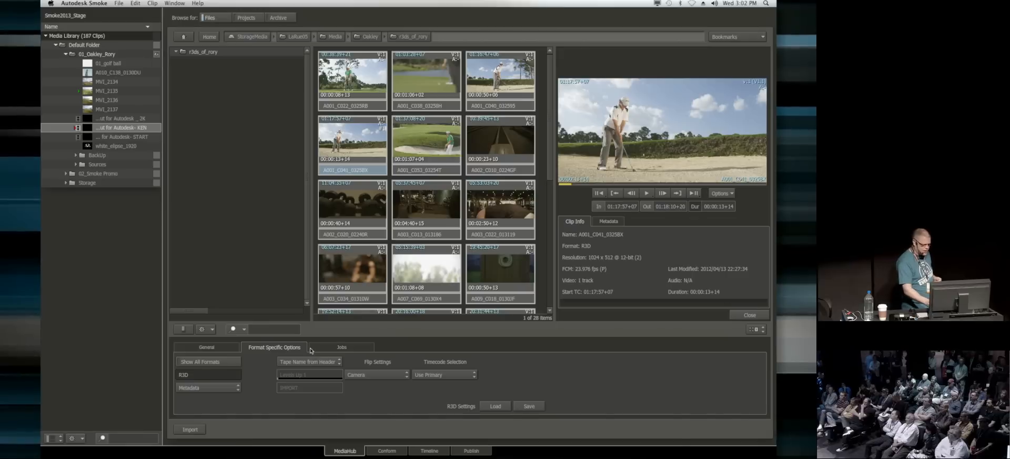
left_click(206, 387)
left_click(222, 389)
left_click(225, 365)
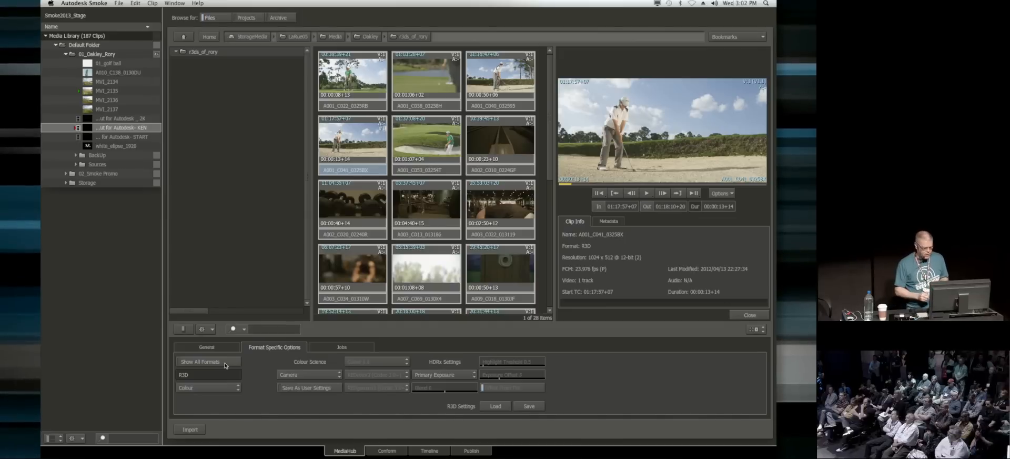
left_click(190, 388)
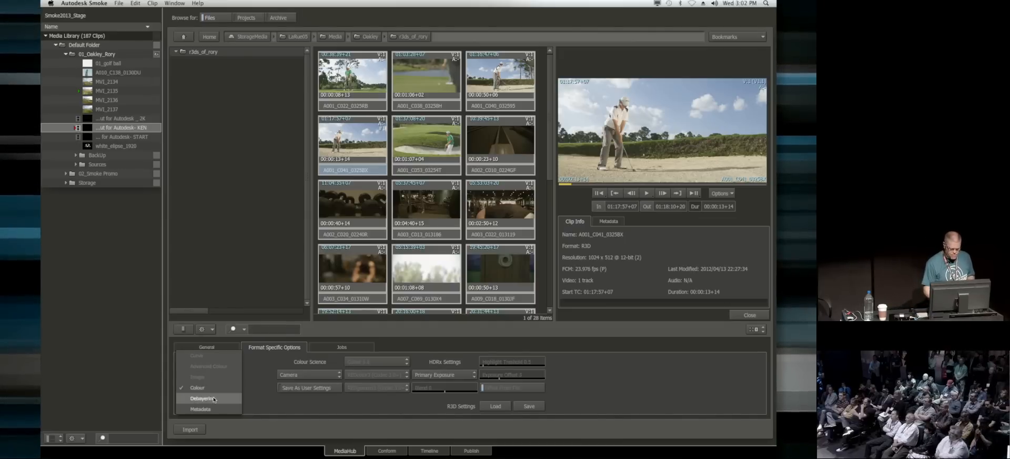
left_click(214, 398)
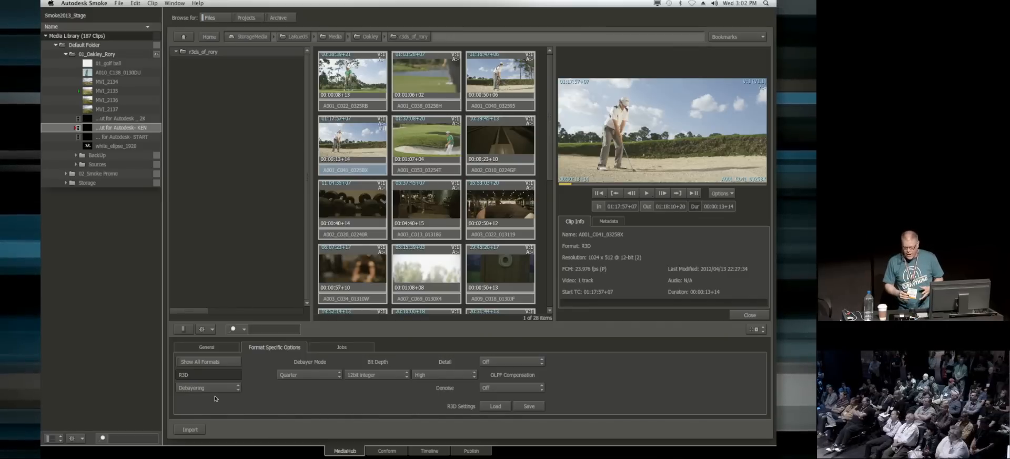
Step: Try the Half Good debayer mode for the R3D clip, and set the mode to Full
left_click(288, 380)
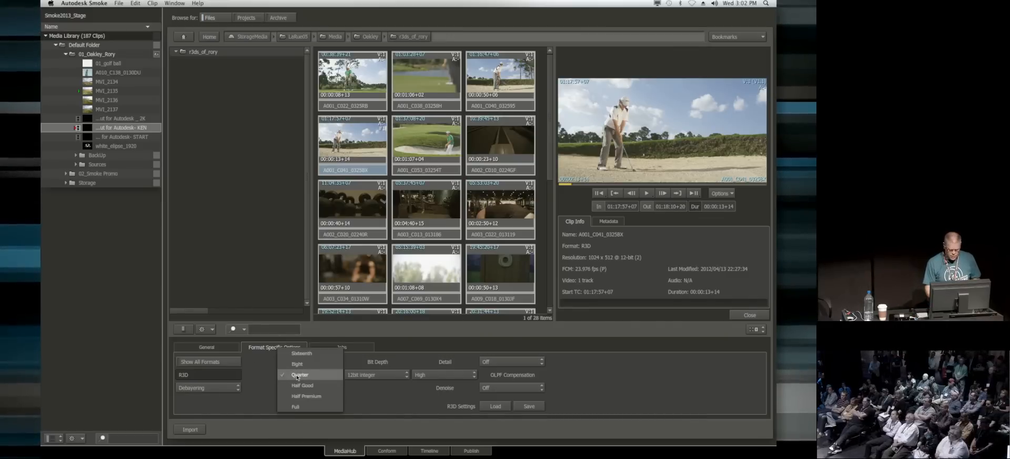
left_click(313, 385)
left_click(315, 375)
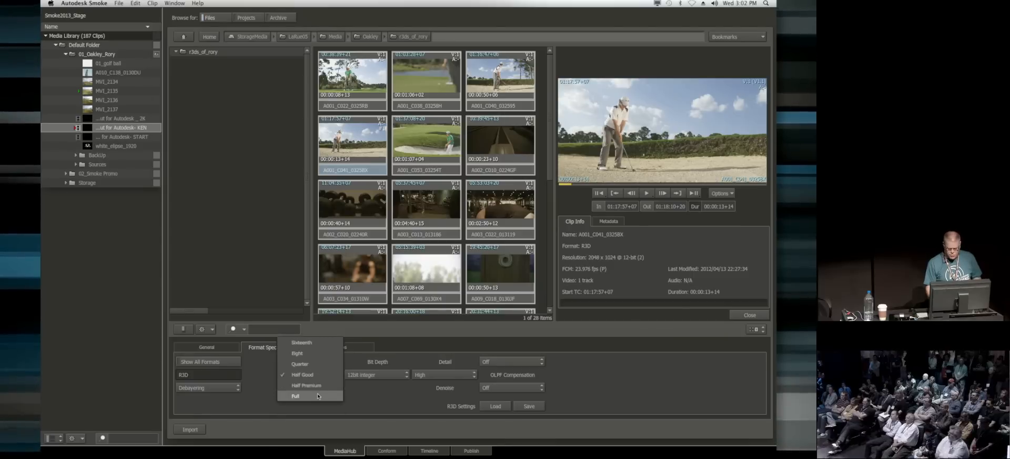
left_click(315, 396)
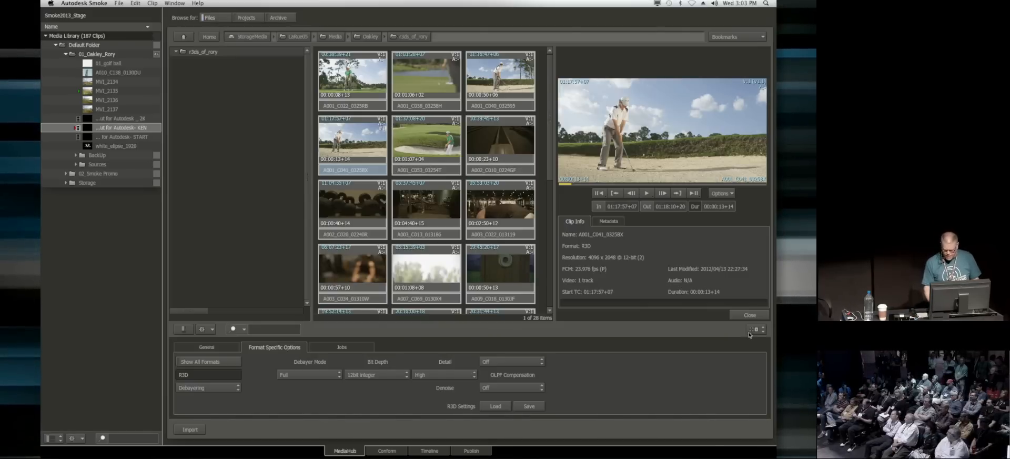
Step: Close the clip preview, import A001_C041_0325BX into the 01_Oakley_Rory folder, and return to the timeline
left_click(750, 315)
left_click_drag(555, 106, 123, 54)
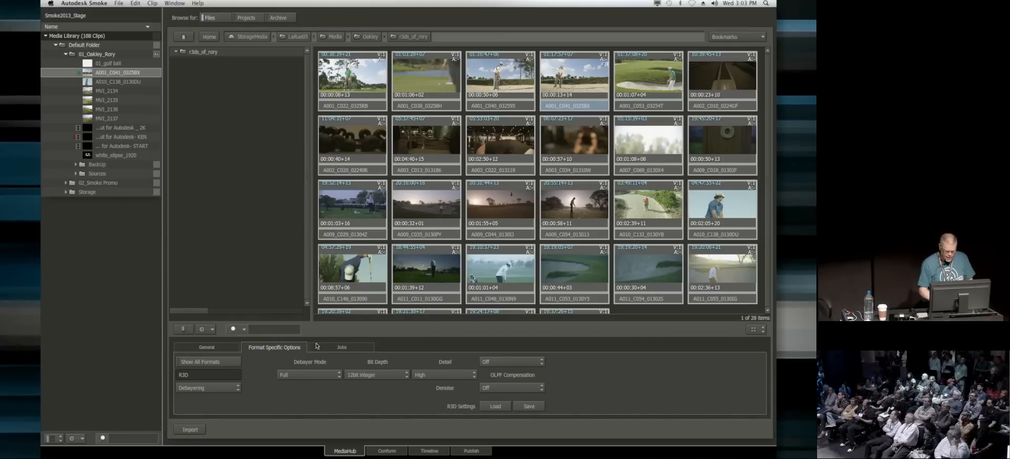
left_click(437, 449)
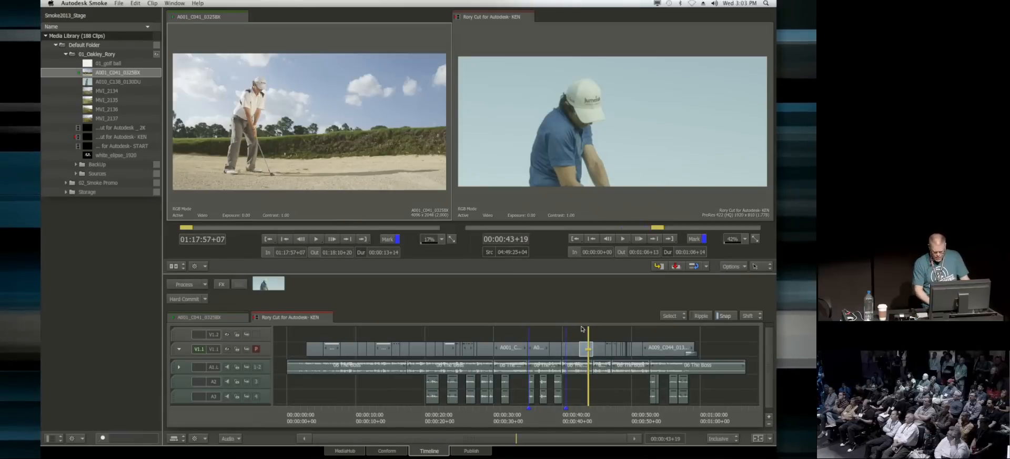
Step: Load the library clip A010_C138_0130DU as the source and cue it to 04:48:21+00
left_click_drag(570, 350, 595, 349)
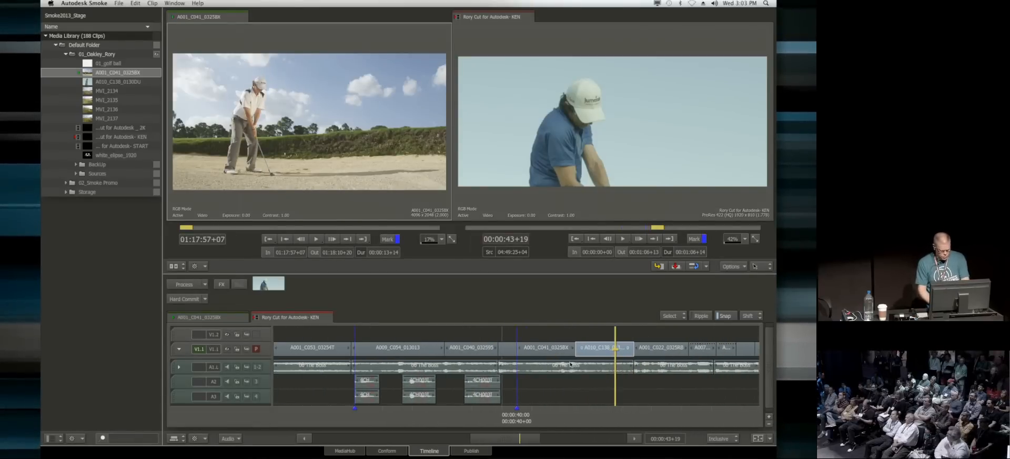
left_click(600, 352, "alt")
left_click(599, 347, "alt")
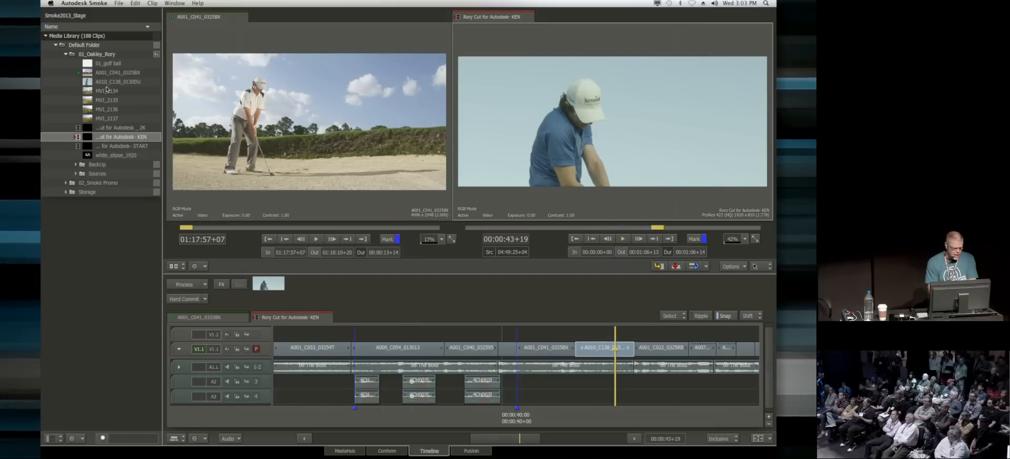
left_click(128, 83)
left_click(129, 82)
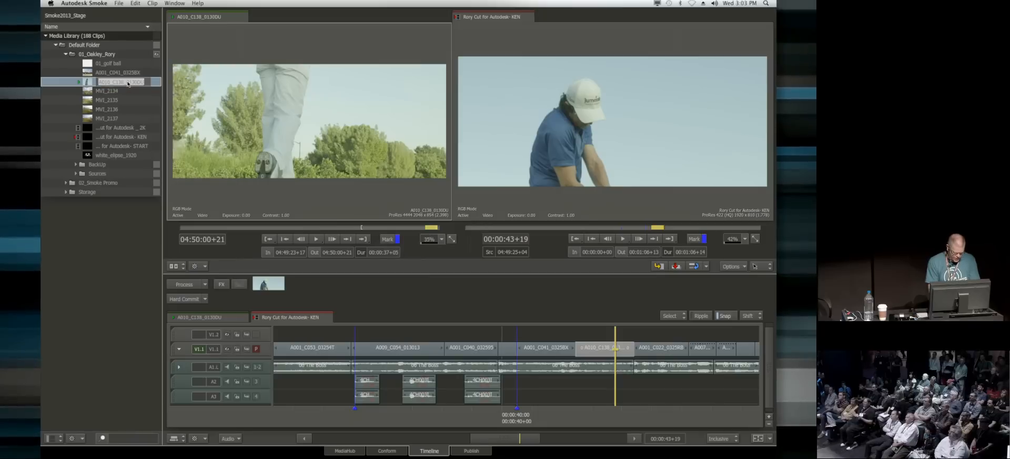
left_click_drag(314, 230, 235, 224)
key("i")
key("i")
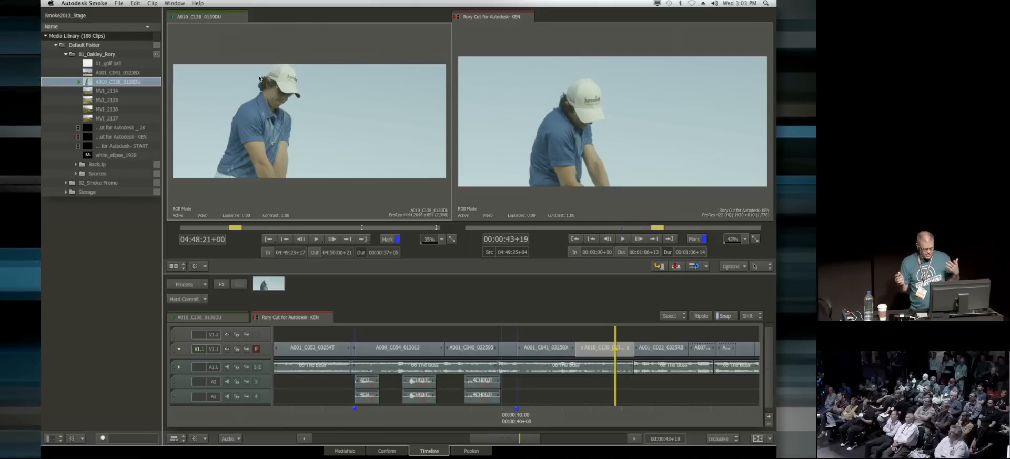
Step: Place the library clip A010_C138_0130DU on track V1.2 at 00:00:42+11, directly above the existing shot
left_click(575, 416)
key("Page_Up")
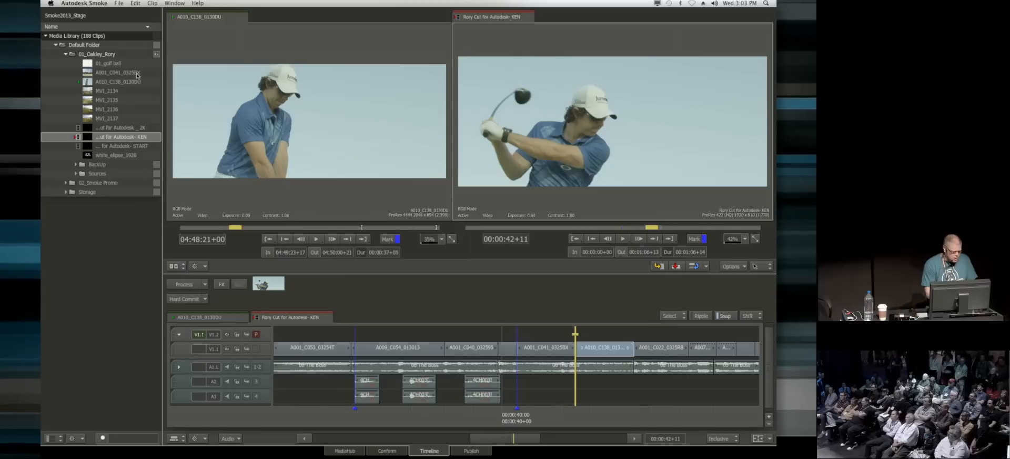
mouse_move(116, 82)
left_mouse_down()
mouse_move(253, 106)
mouse_move(563, 334)
left_mouse_up()
Step: Trim the end of the A010_C138_0130DU clip on V1.2 to 00:00:44+10, matching the shot below
left_click_drag(575, 415, 633, 415)
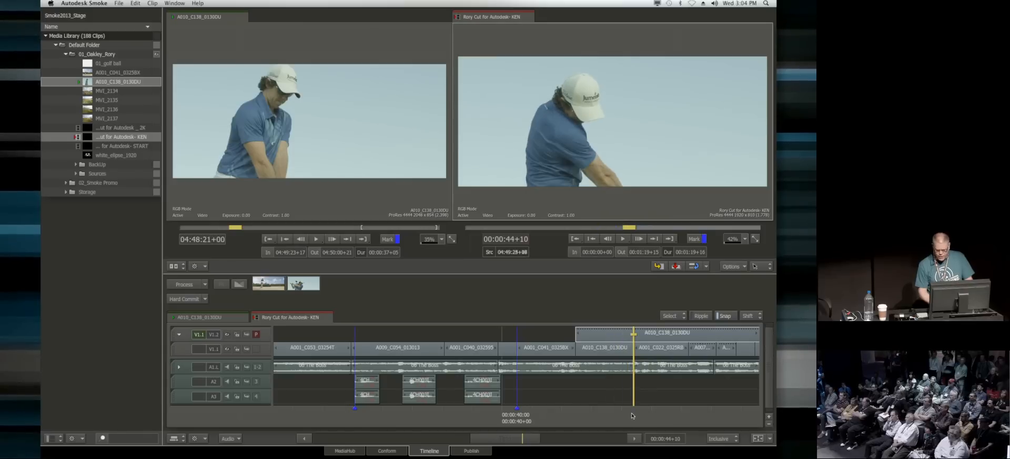
left_click(659, 337)
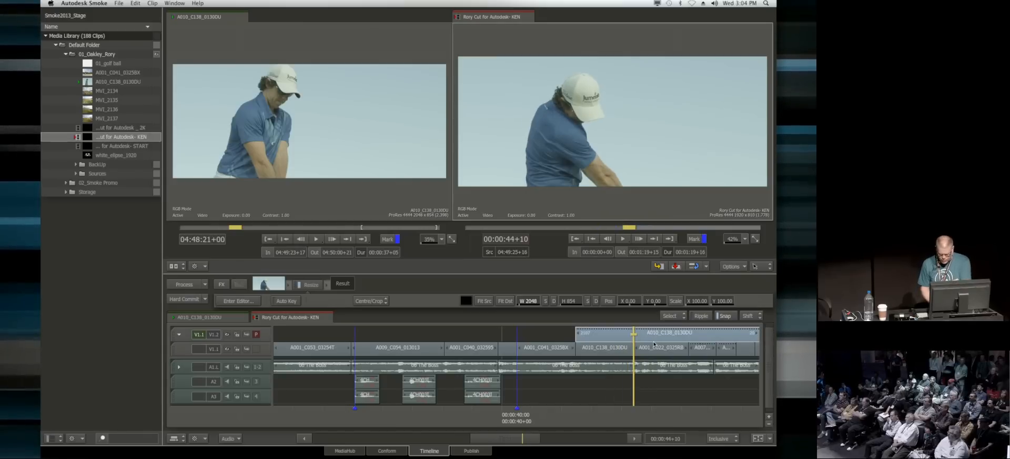
key("ctrl+v")
mouse_move(655, 338)
left_mouse_down()
mouse_move(663, 392)
mouse_move(638, 441)
left_mouse_up()
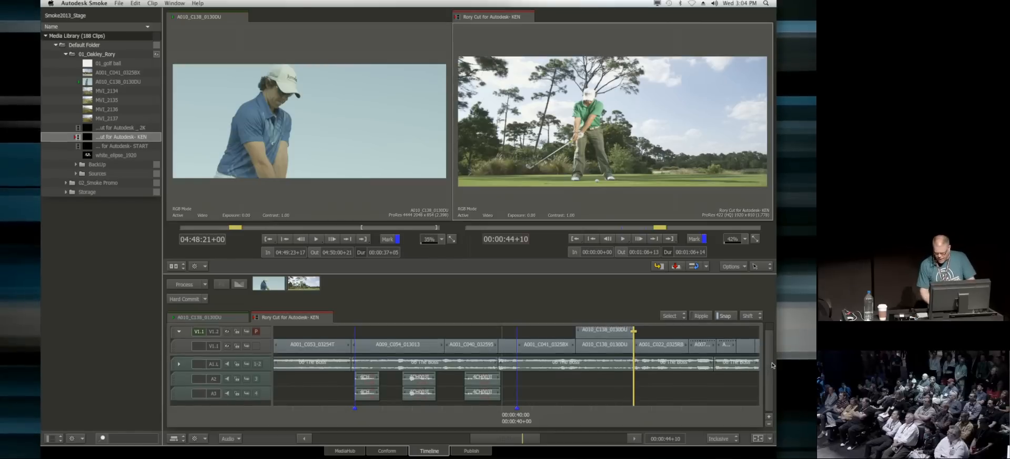
Step: Check the trimmed clip at 00:00:43+05 and move it down from V1.2 to overwrite the original shot on V1.1
left_click_drag(770, 363, 770, 353)
left_click_drag(619, 412, 598, 412)
key("super+r")
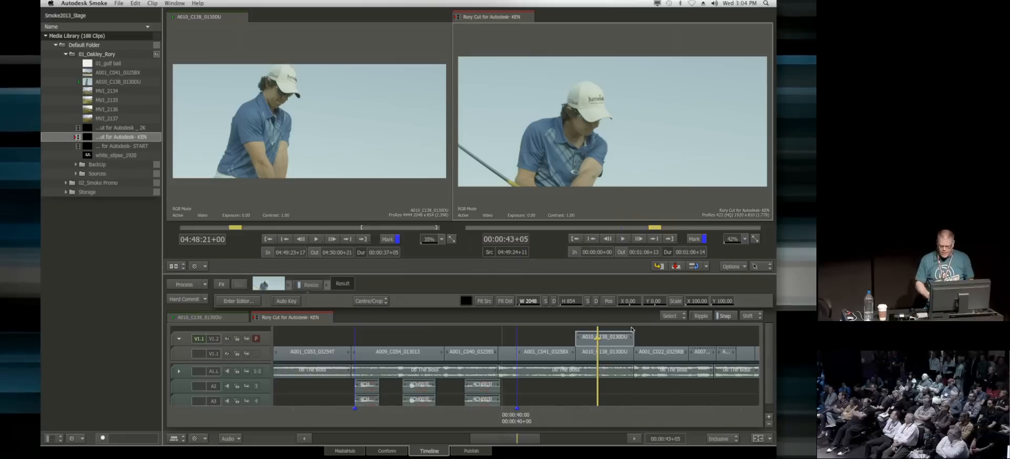
mouse_move(612, 345)
left_mouse_down()
mouse_move(630, 359)
mouse_move(611, 360)
left_mouse_up()
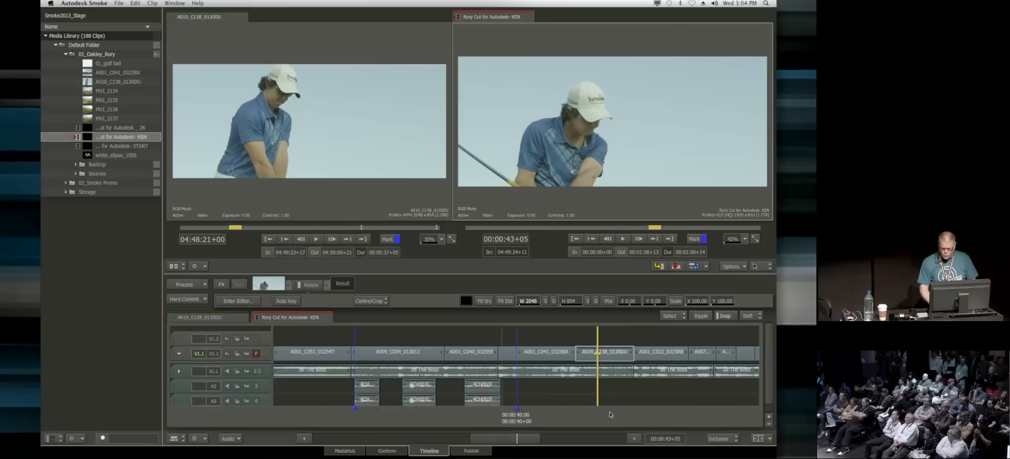
Step: Compare the replaced shot at 00:00:43+10 with the preceding A001_C041_0325BX shot at 00:00:41+09
mouse_move(619, 357)
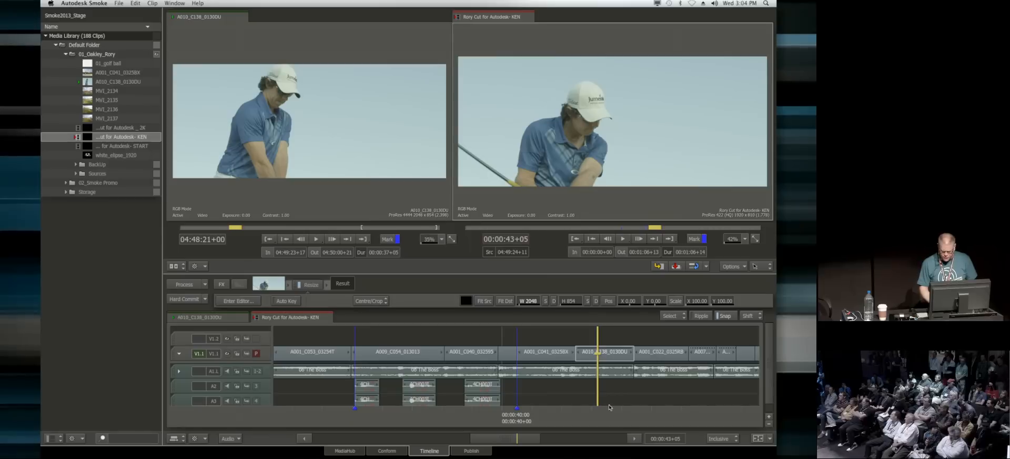
mouse_move(601, 412)
left_mouse_down()
mouse_move(529, 412)
mouse_move(672, 412)
mouse_move(542, 415)
mouse_move(603, 412)
left_mouse_up()
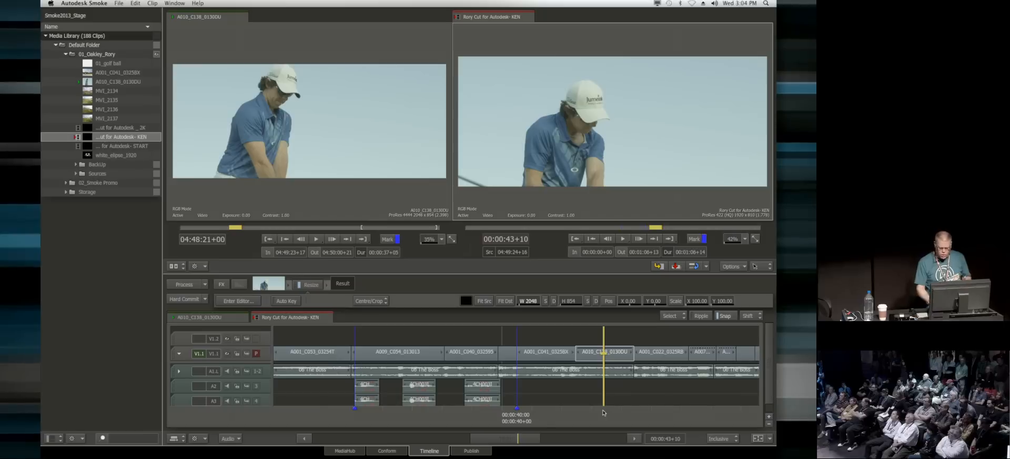
left_click_drag(578, 415, 541, 415)
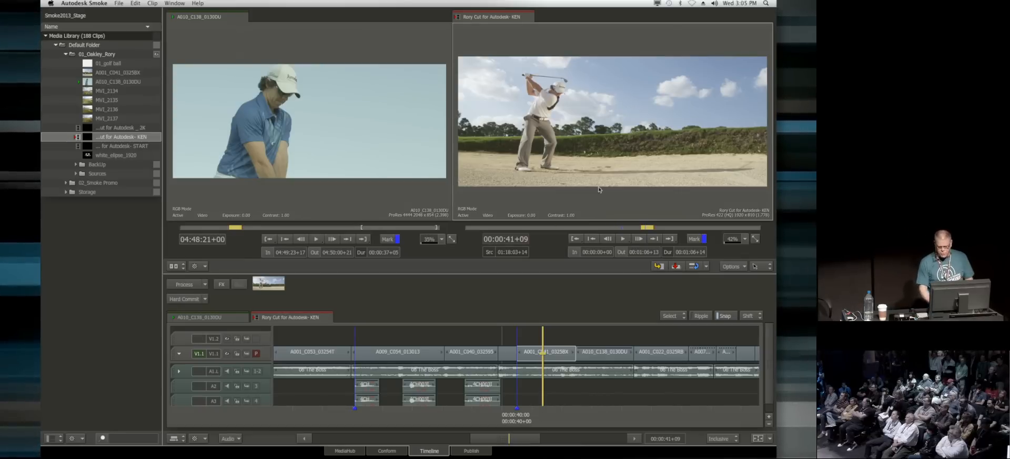
left_click(604, 352)
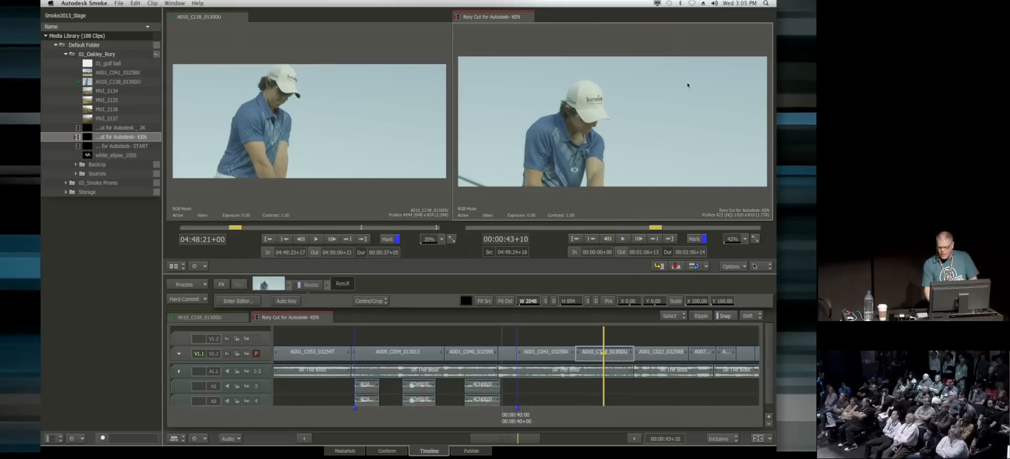
Step: Switch to the triptych player, show the previous, cursor and next shots, and set the display to All Free
mouse_move(774, 73)
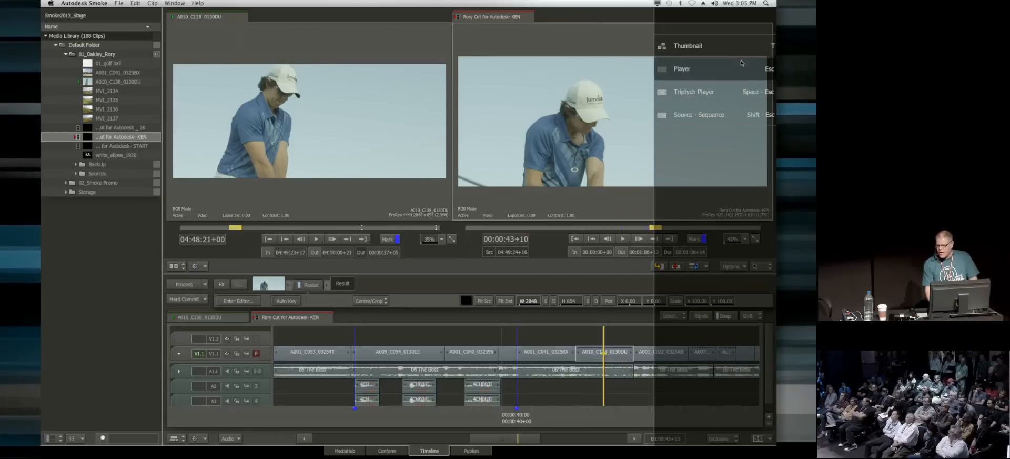
left_click(723, 98)
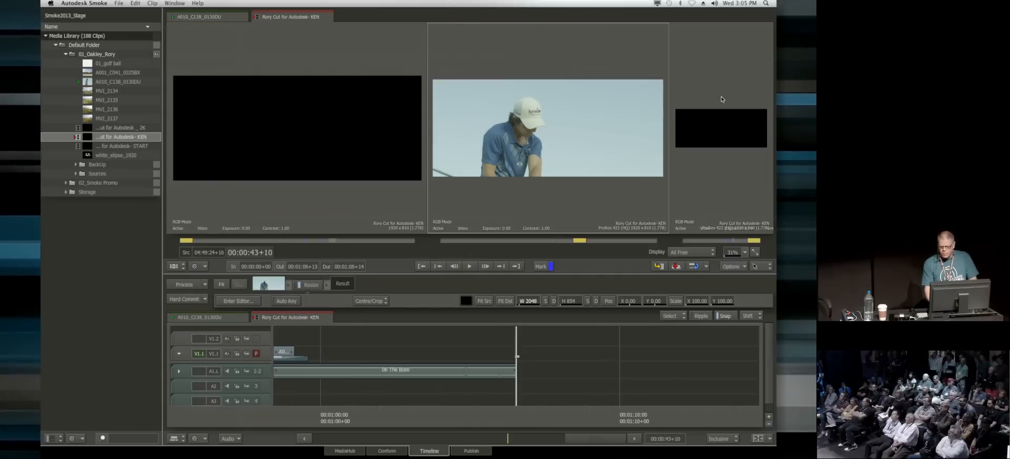
left_click(706, 252)
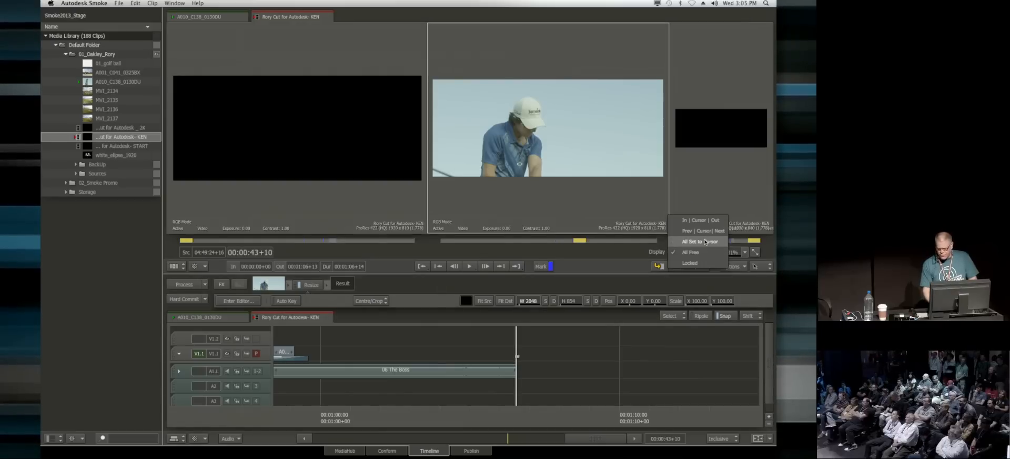
left_click(723, 238)
left_click(691, 252)
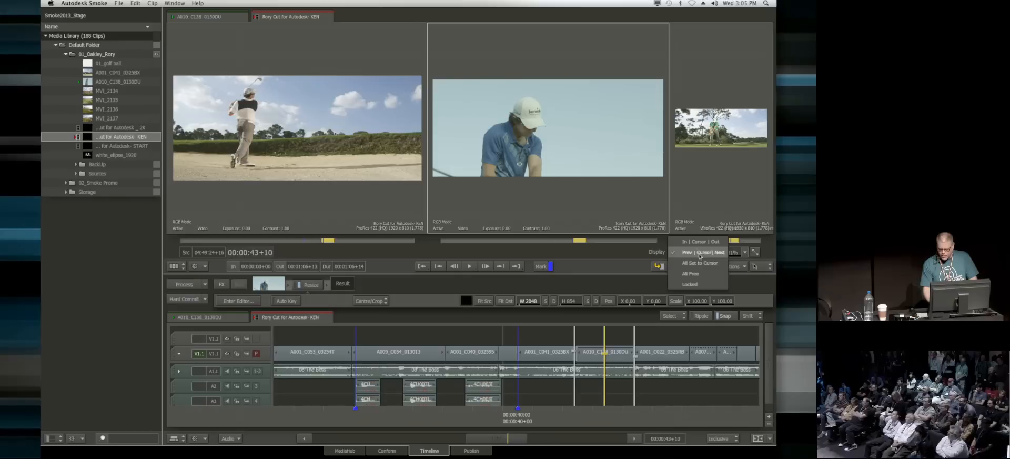
left_click(712, 284)
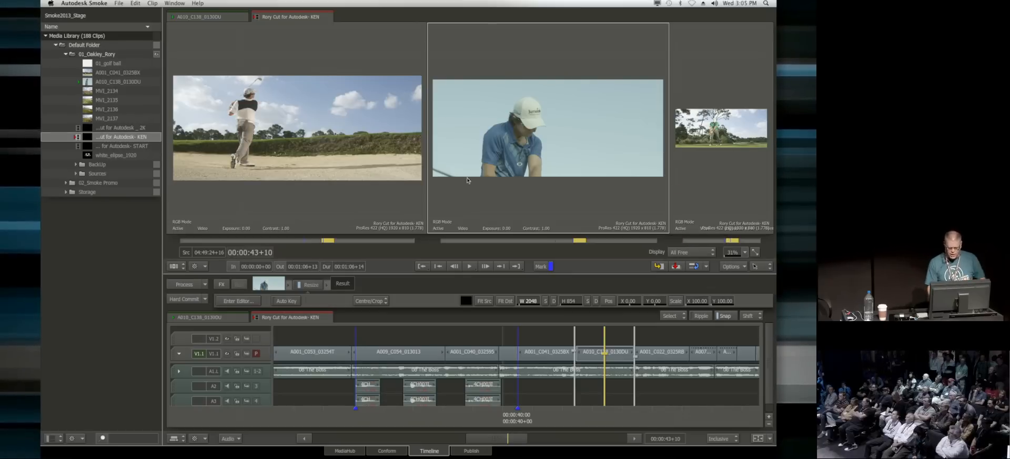
Step: Resize the three triptych views to roughly equal widths
left_click_drag(427, 199, 566, 181)
left_click_drag(396, 196, 370, 194)
left_click_drag(669, 199, 591, 192)
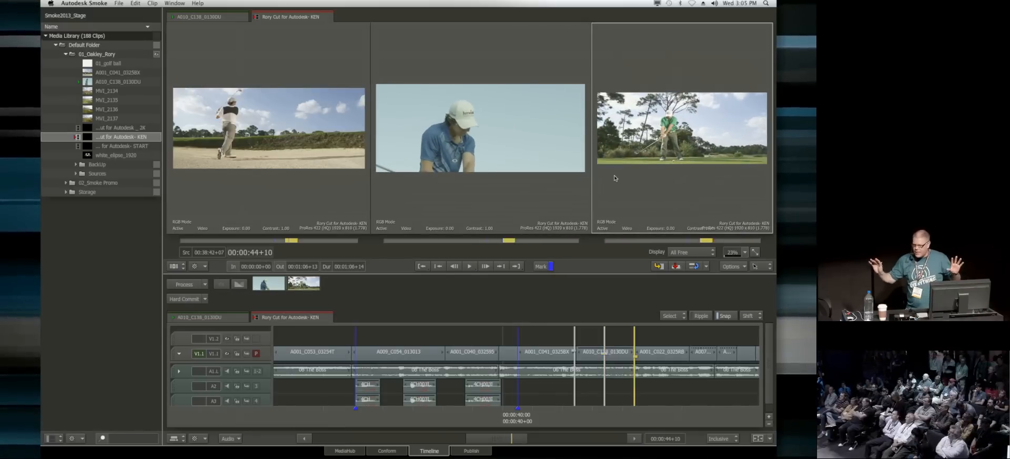
Step: Park the third view inside the shot after A010_C138_0130DU and the first view at 00:00:41+16
key("grave")
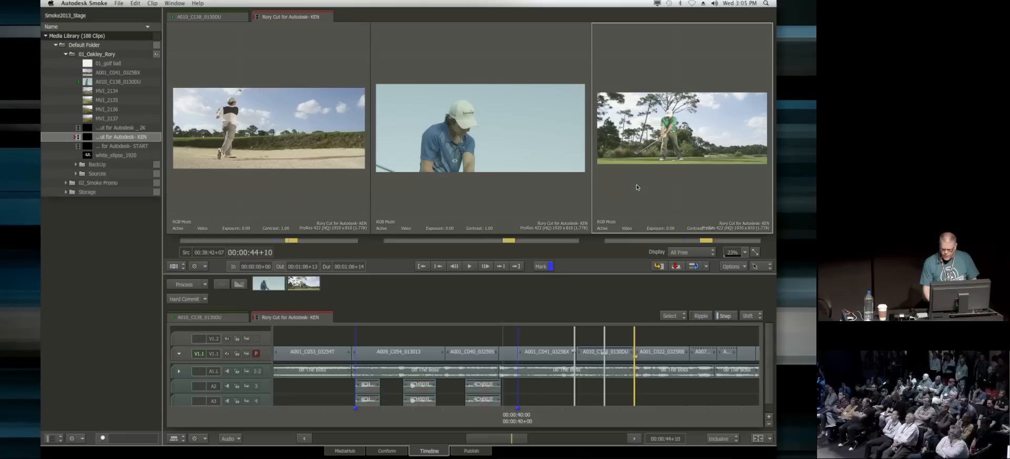
left_click(667, 410)
left_click_drag(667, 411, 659, 411)
left_click(300, 183)
left_click_drag(553, 419, 552, 419)
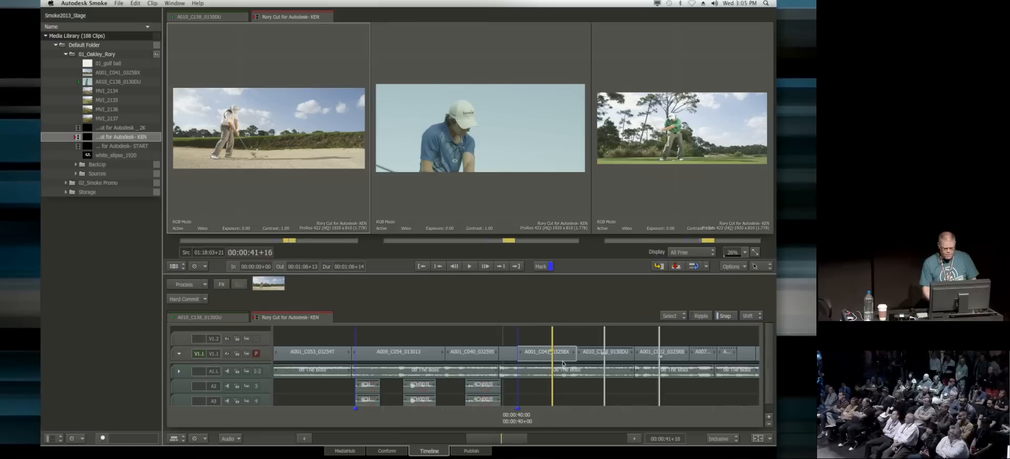
Step: Enlarge the first and second triptych views to similar widths and shrink the third view
left_click(475, 206)
left_click_drag(590, 189, 684, 189)
left_click_drag(374, 206, 426, 207)
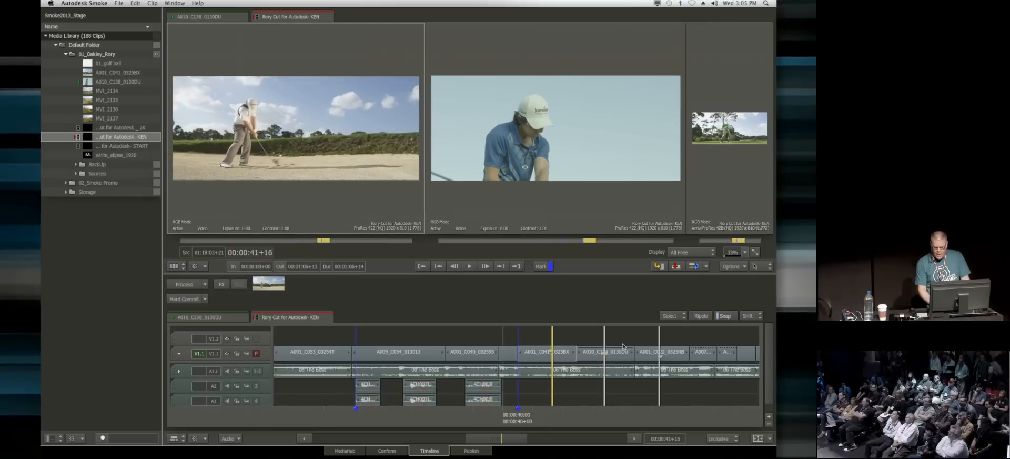
Step: Add a Colour Correct effect to the A010_C138_0130DU shot on V1.1
left_click(624, 354)
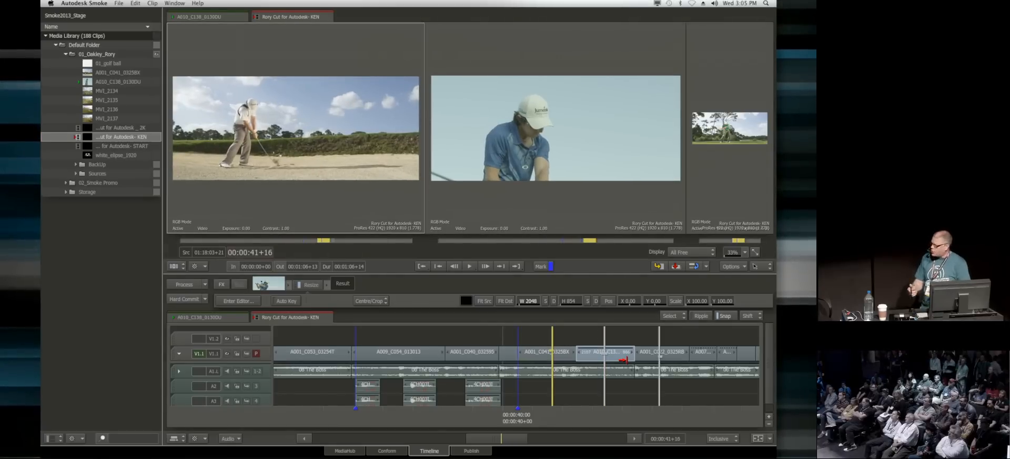
right_click(624, 354)
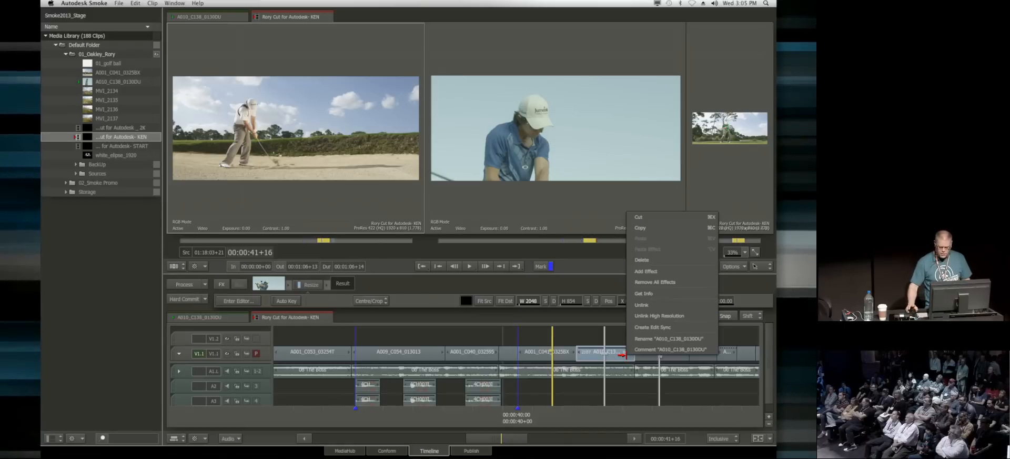
left_click(661, 273)
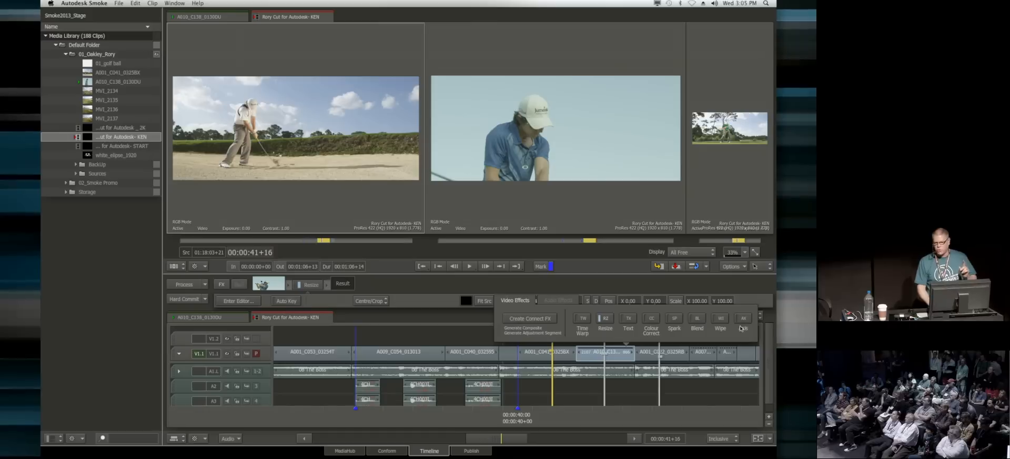
left_click(652, 321)
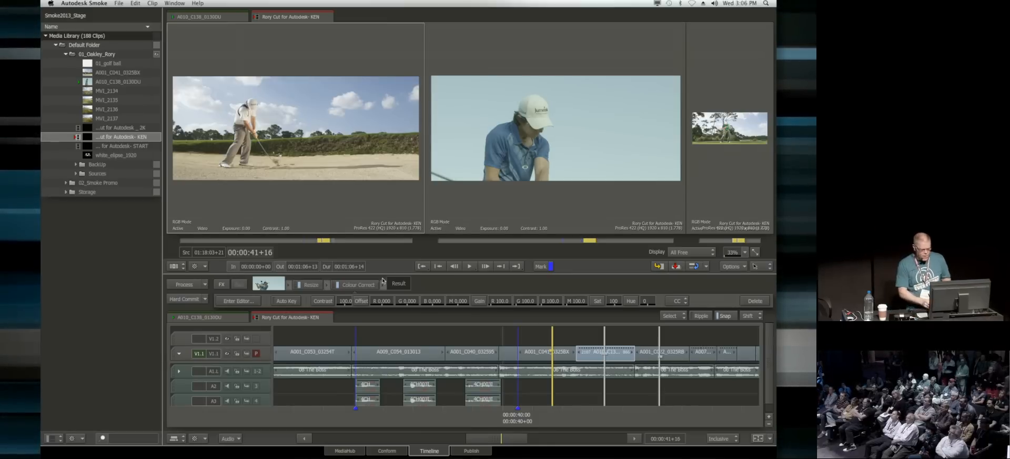
Step: Set the green gain of the shot's Colour Correct effect to 172.0
left_click(309, 284)
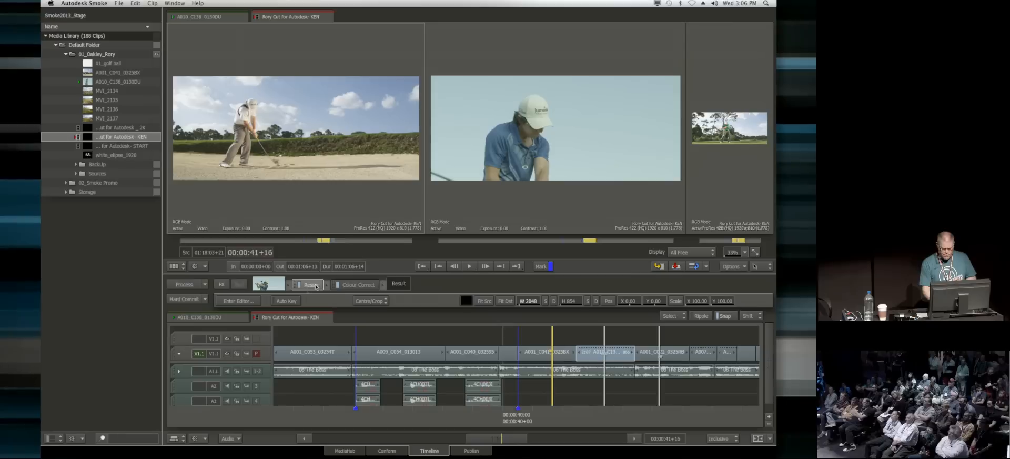
left_click(367, 286)
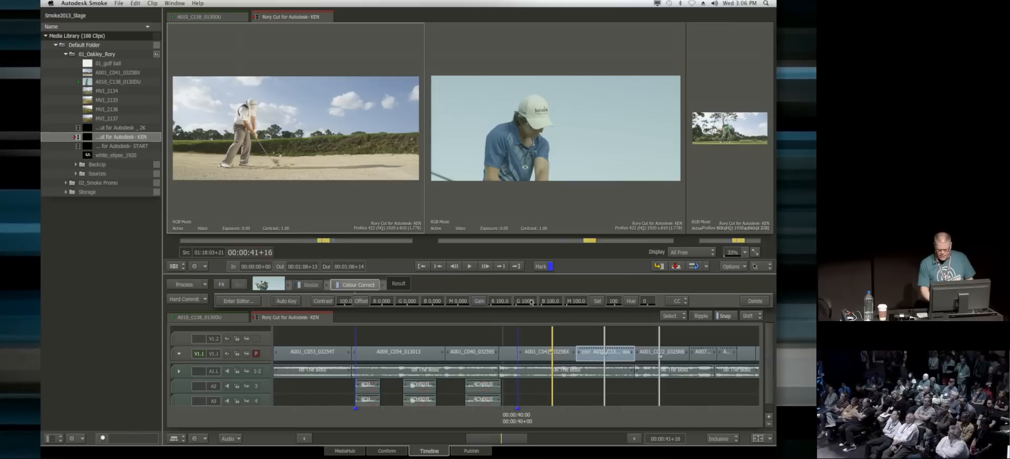
left_click_drag(521, 302, 549, 297)
Step: Play the sequence through the colour-corrected shot in the middle triptych view
left_click(611, 432)
key("space")
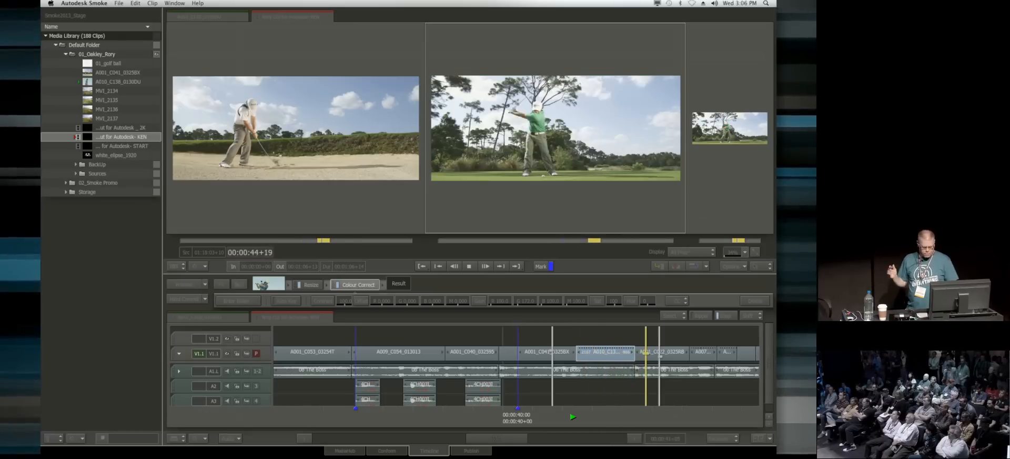
key("space")
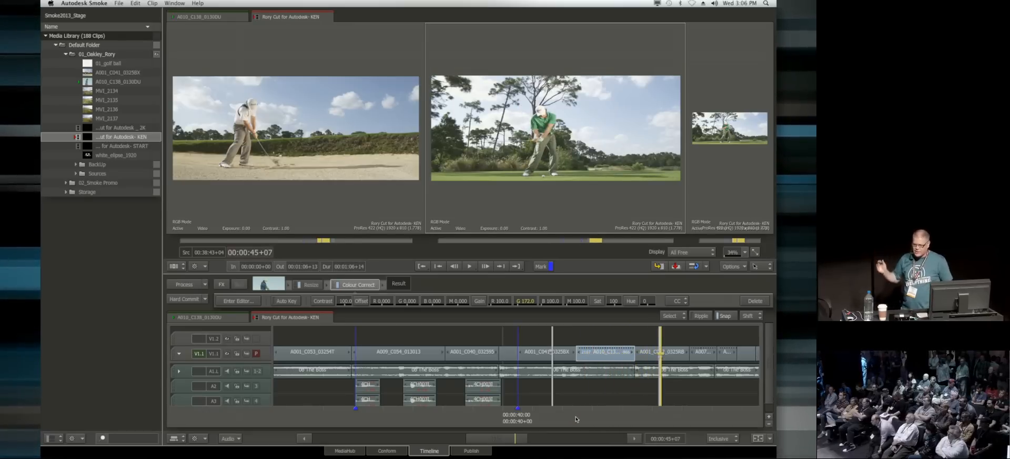
Step: Park the middle view at 00:00:43+04 and open the effect's editor with the CW colour warper
left_click_drag(605, 416, 597, 418)
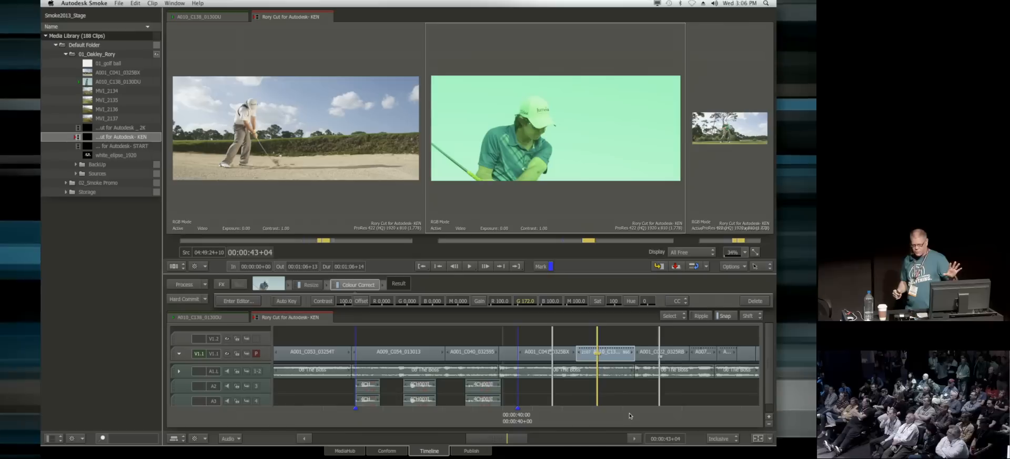
left_click(239, 300)
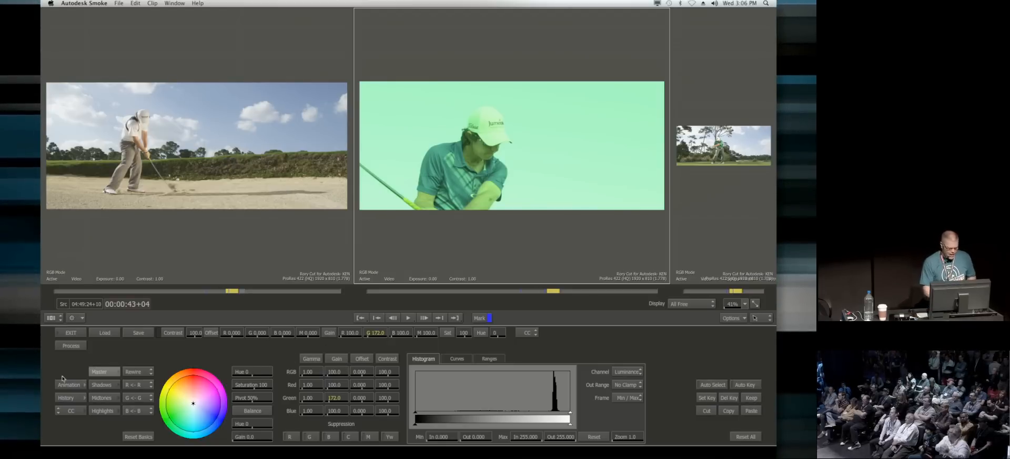
left_click(72, 409)
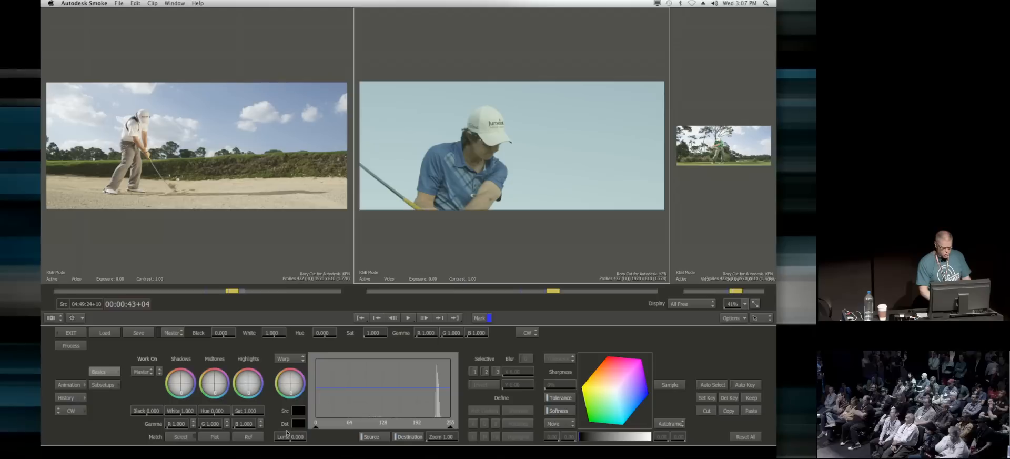
Step: Try matching the pale sky of A010_C138_0130DU to the blue sky in the preceding shot, and undo the match
left_click(180, 437)
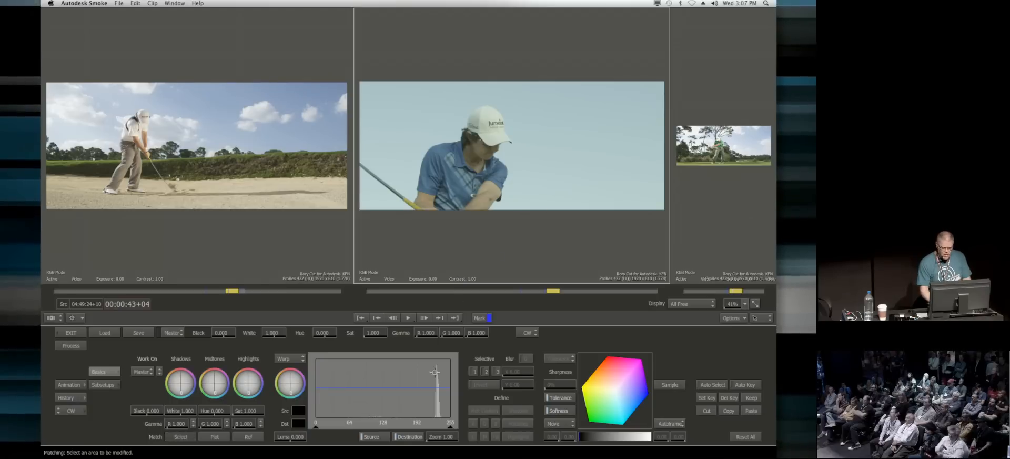
left_click_drag(577, 111, 615, 158)
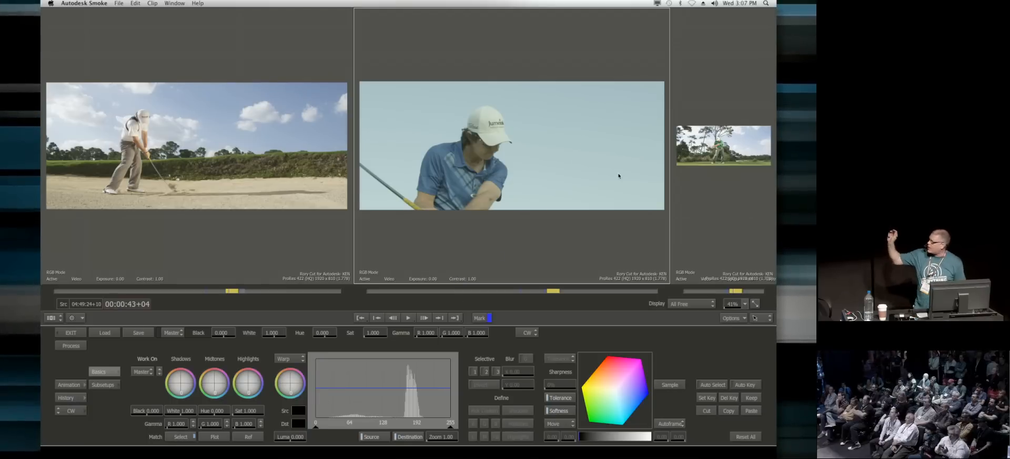
left_click(181, 437)
left_click(217, 122)
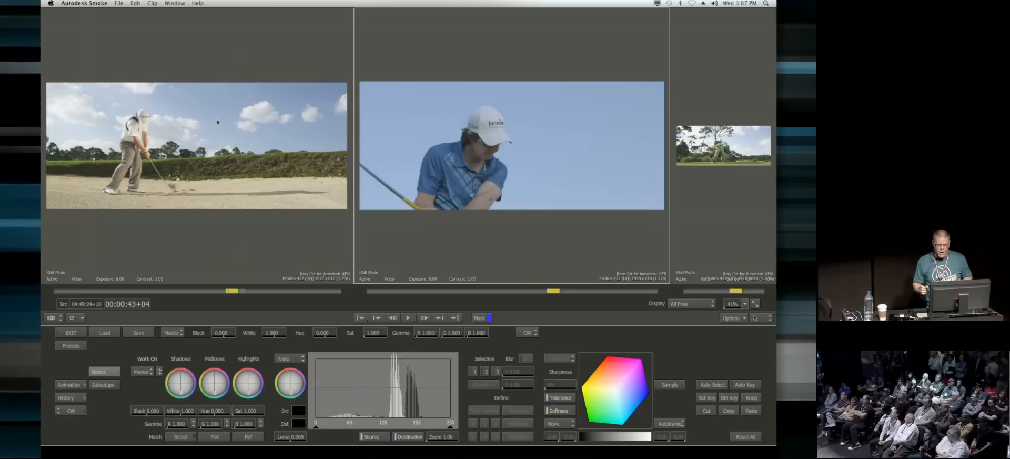
left_click(136, 3)
left_click(150, 13)
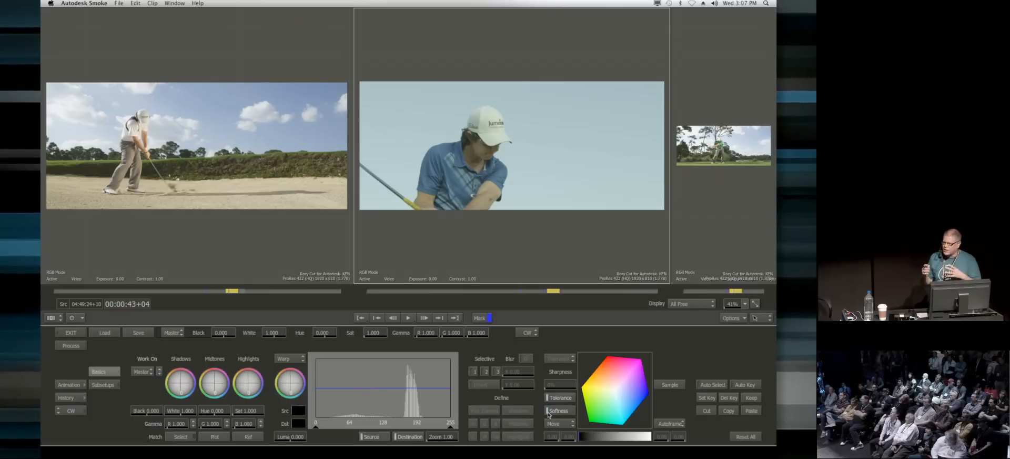
Step: Work on selective 1 and define it by sampling the pale sky beside the golfer
left_click(149, 374)
left_click(149, 373)
left_click(149, 373)
left_click(150, 362)
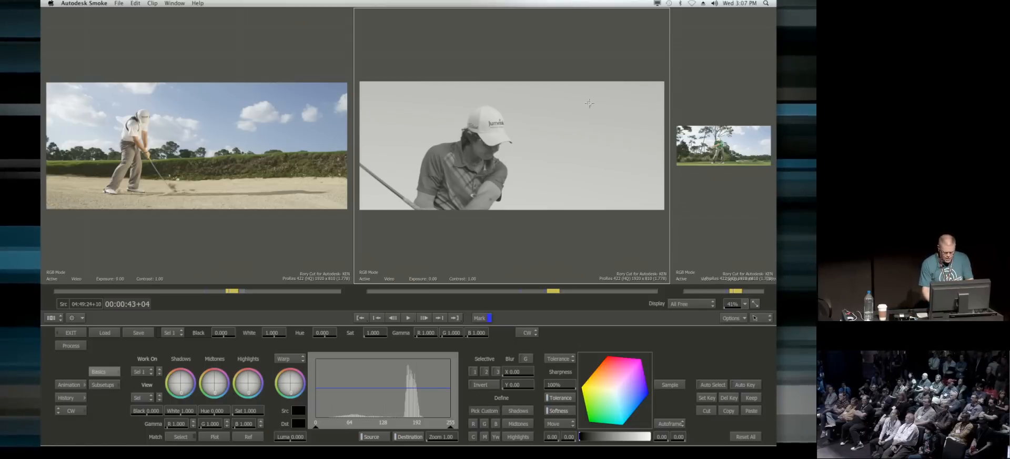
left_click_drag(576, 111, 624, 185)
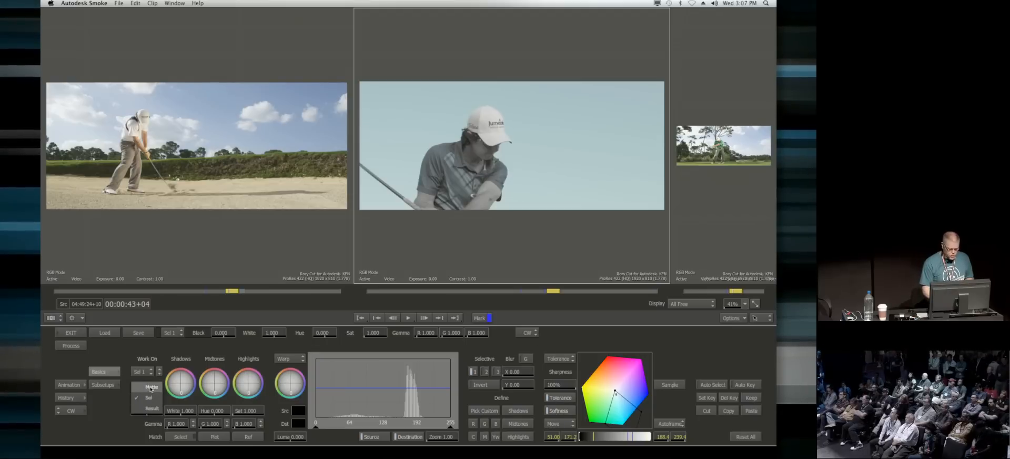
Step: View selective 1 as a matte and widen its tolerance by sampling the sky beneath the golf club
left_click(149, 388)
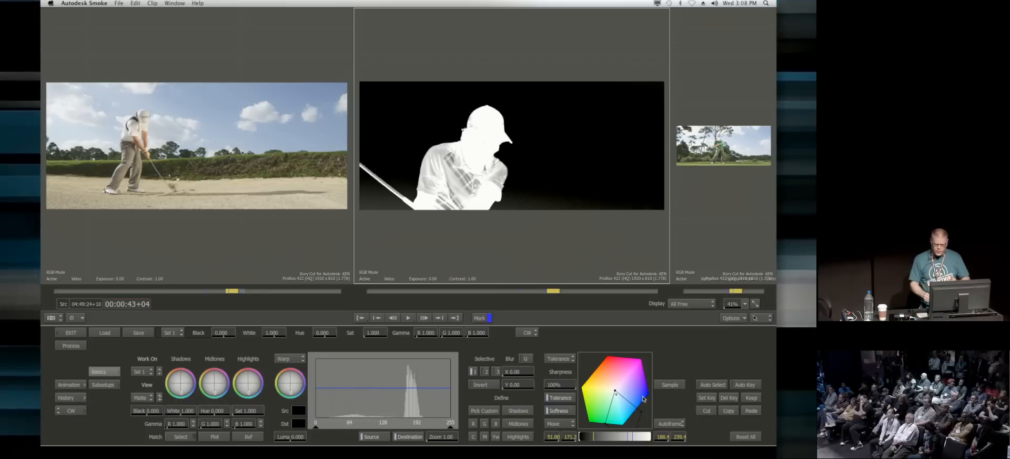
left_click(557, 357)
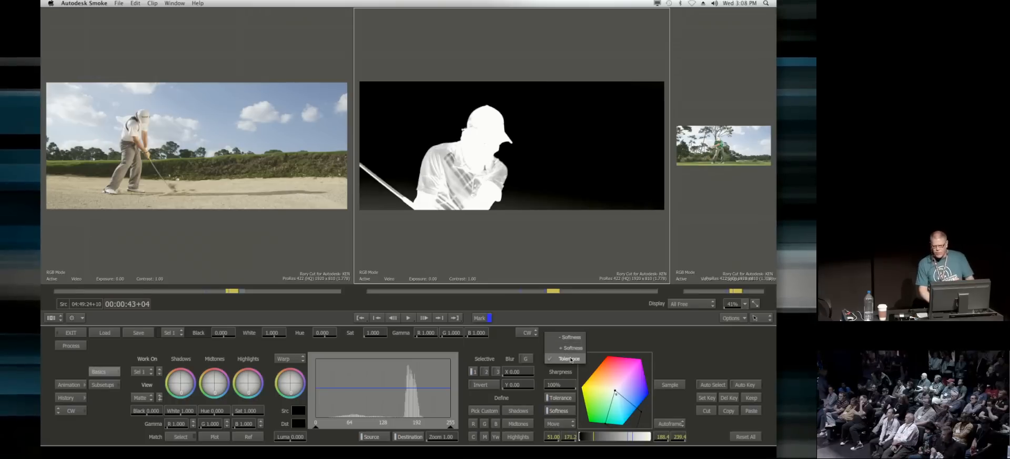
left_click(570, 359)
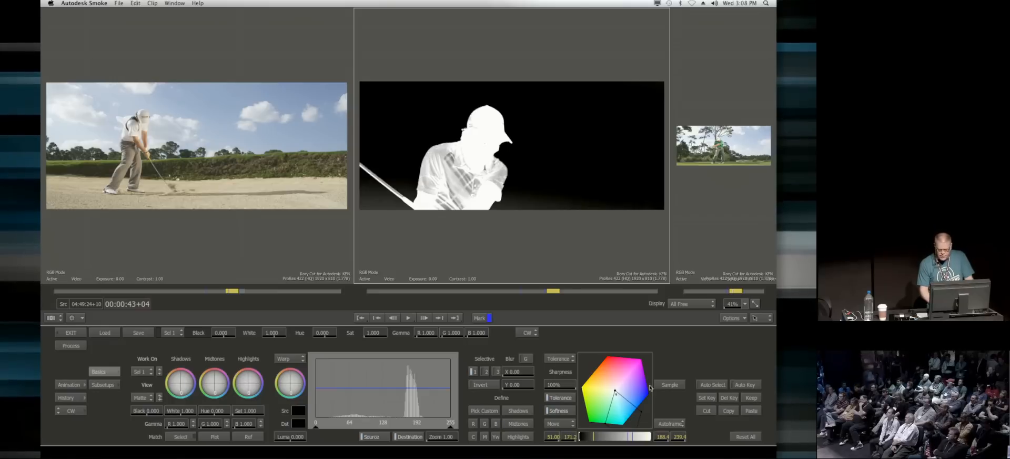
left_click_drag(368, 193, 382, 207)
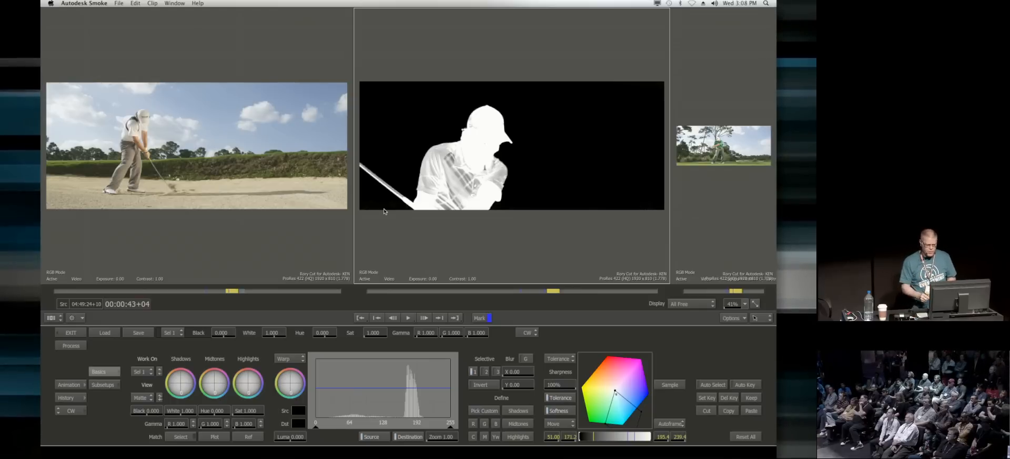
Step: Reduce the selective's softness by sampling the grey area of the golfer's shirt in - Softness mode
left_click(559, 359)
left_click(571, 337)
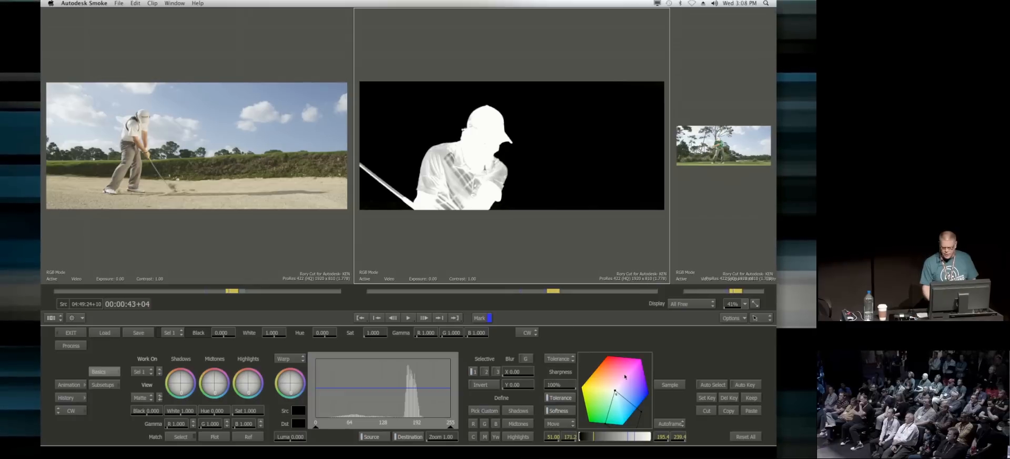
left_click(668, 384)
left_click(451, 174)
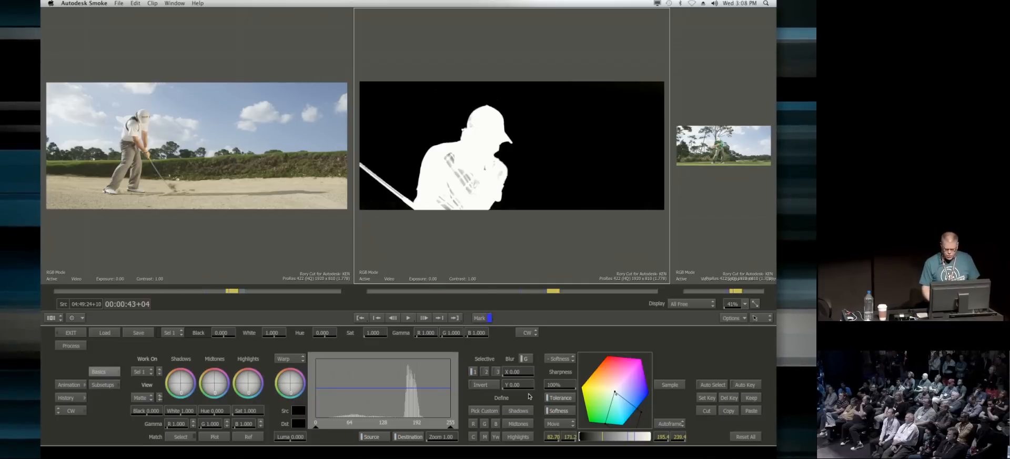
Step: Blur the selective 1 matte by 6.00 in X and Y
left_click_drag(526, 371, 527, 372)
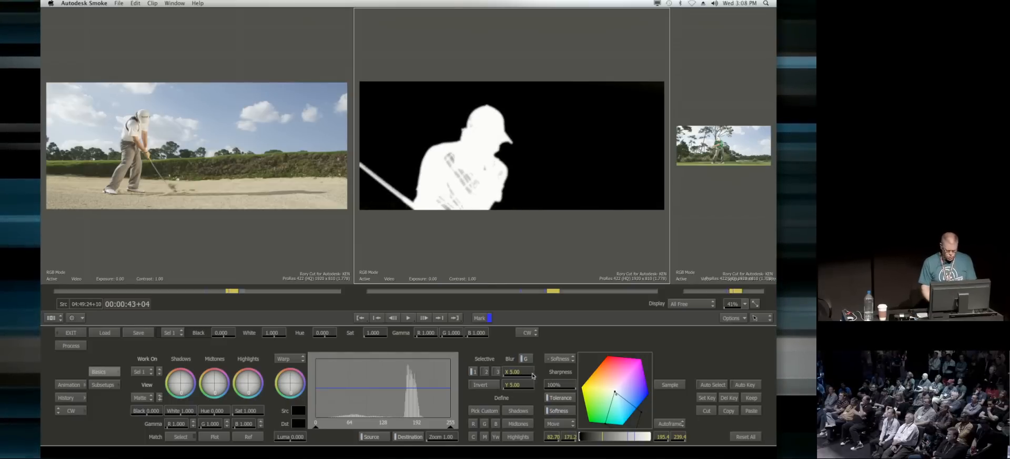
left_click_drag(524, 373, 523, 374)
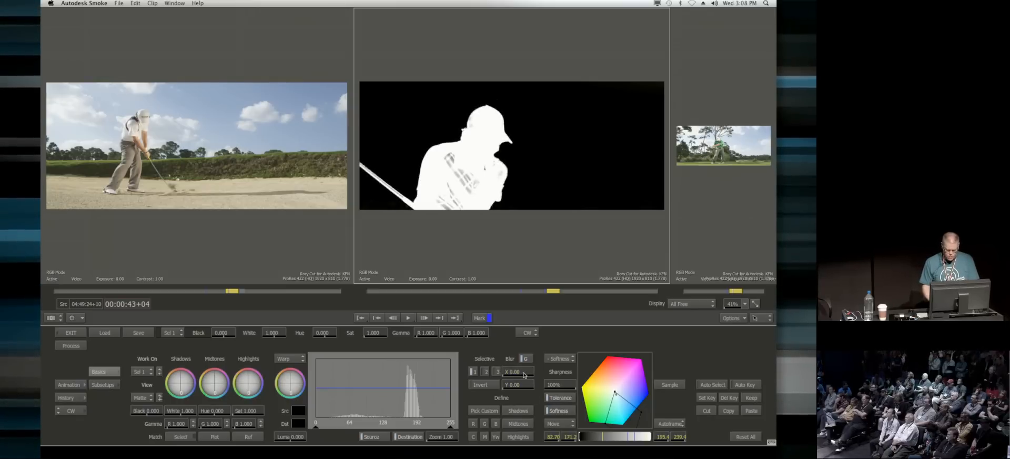
left_click_drag(524, 375, 552, 380)
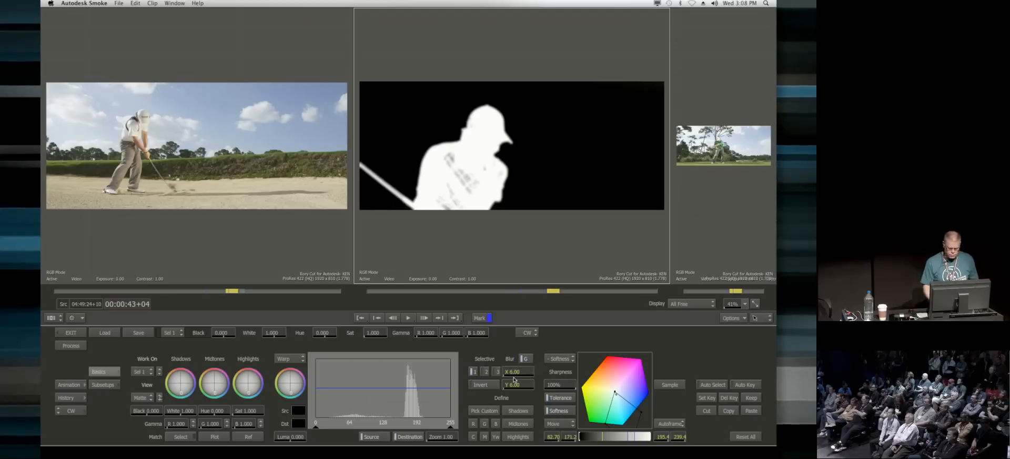
Step: View the result and match the shot's pale sky to the blue sky beside the clouds in the preceding shot
left_click(141, 397)
left_click(141, 410)
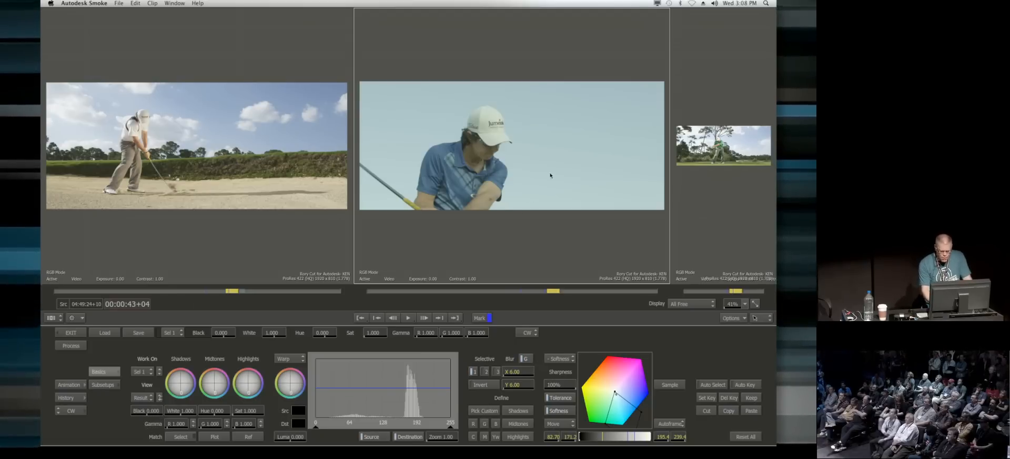
left_click(180, 436)
left_click_drag(587, 120, 638, 178)
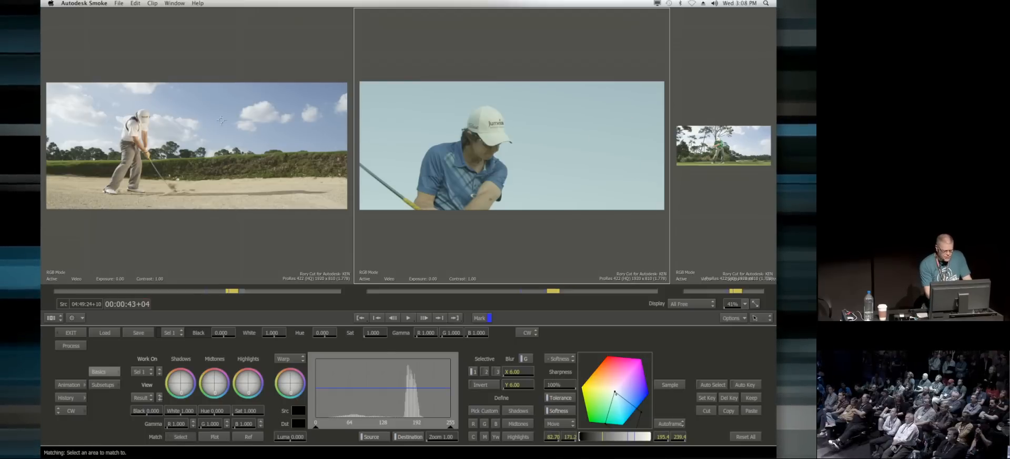
left_click_drag(226, 118, 226, 119)
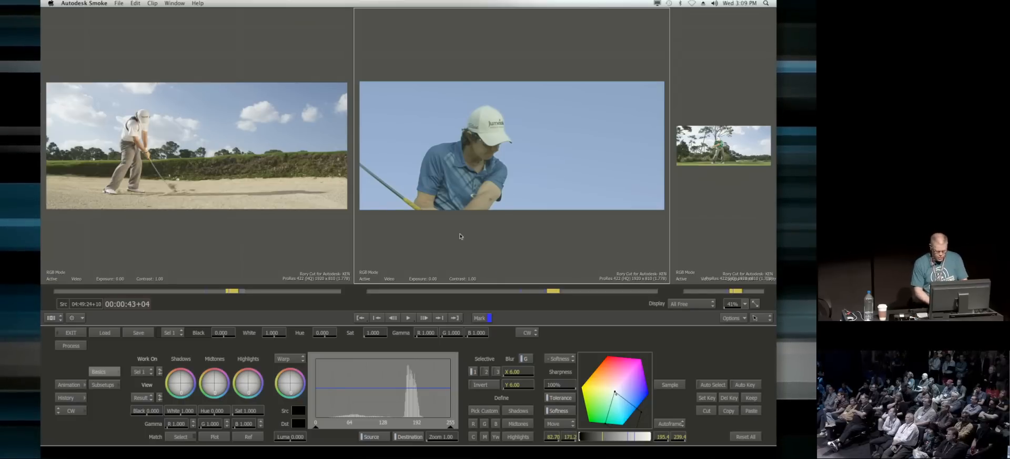
Step: Examine the golfer's edges against the corrected sky up close, and compare his skin tone with the enlarged preceding shot
key("super+shift+z")
left_click_drag(458, 238, 545, 106)
left_click_drag(508, 176, 613, 32)
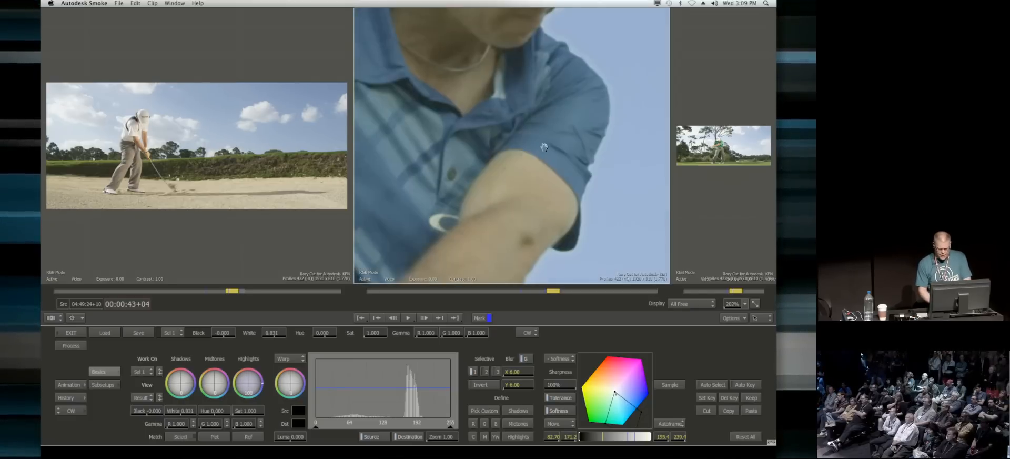
left_click_drag(559, 160, 422, 175)
left_click_drag(114, 168, 178, 119)
left_click_drag(53, 126, 157, 139)
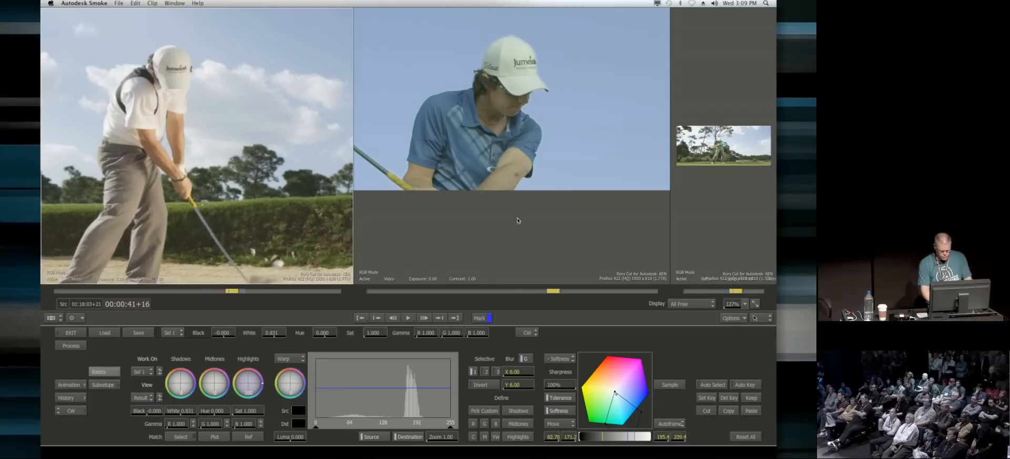
left_click_drag(496, 229, 524, 261)
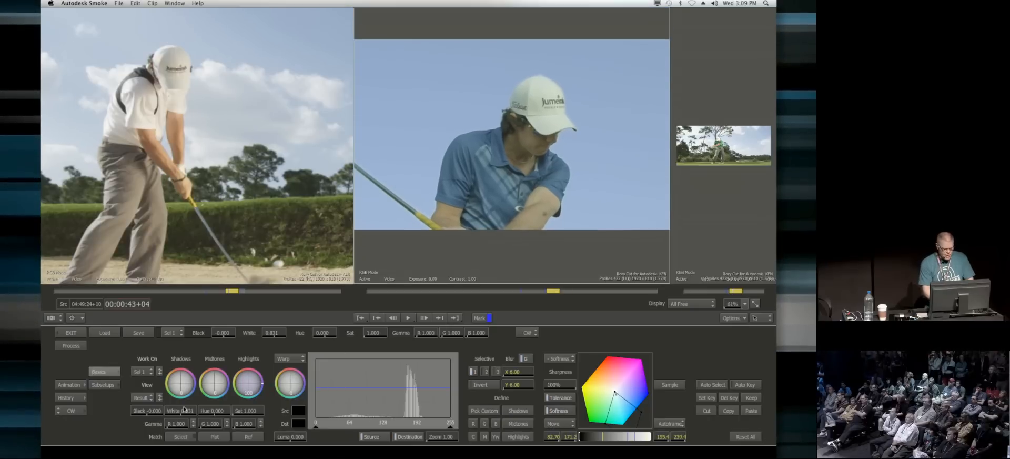
Step: Work on selective 2, define it by sampling the skin on the golfer's forearm, and view the result
left_click(148, 370)
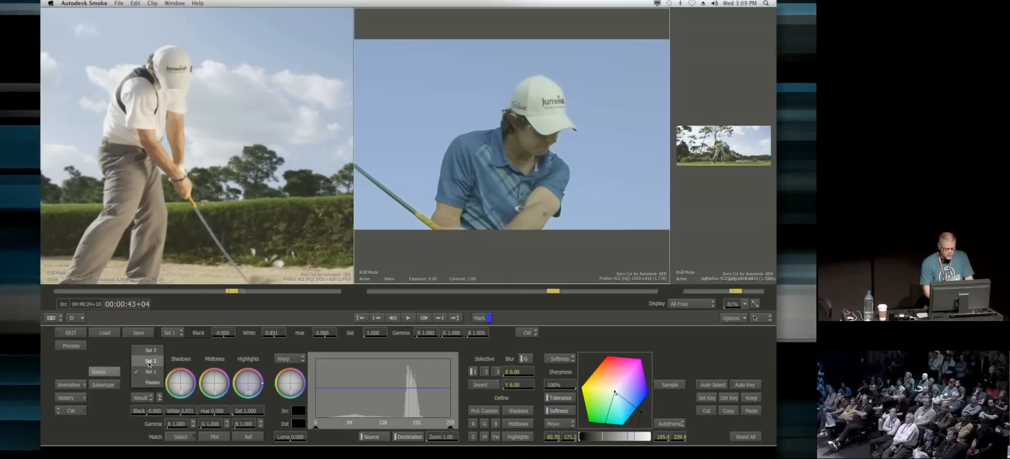
left_click(147, 361)
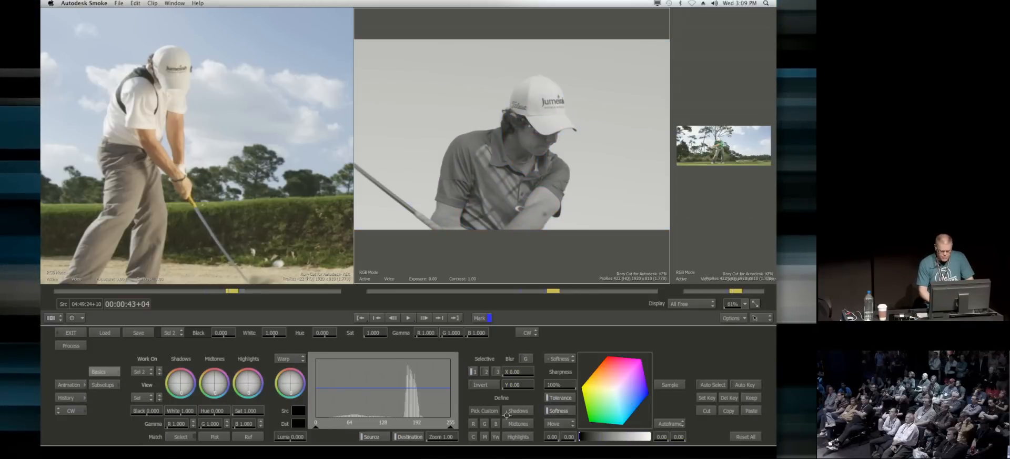
left_click(541, 196)
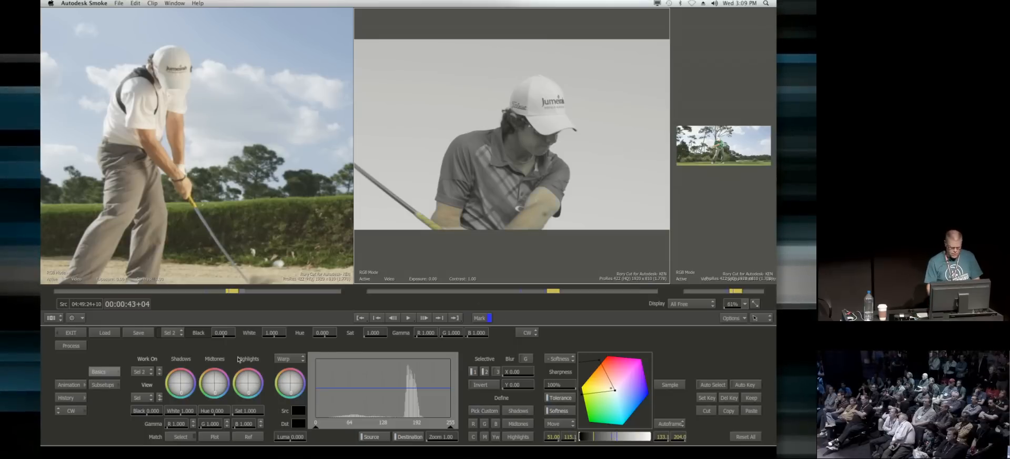
left_click(143, 398)
left_click(151, 408)
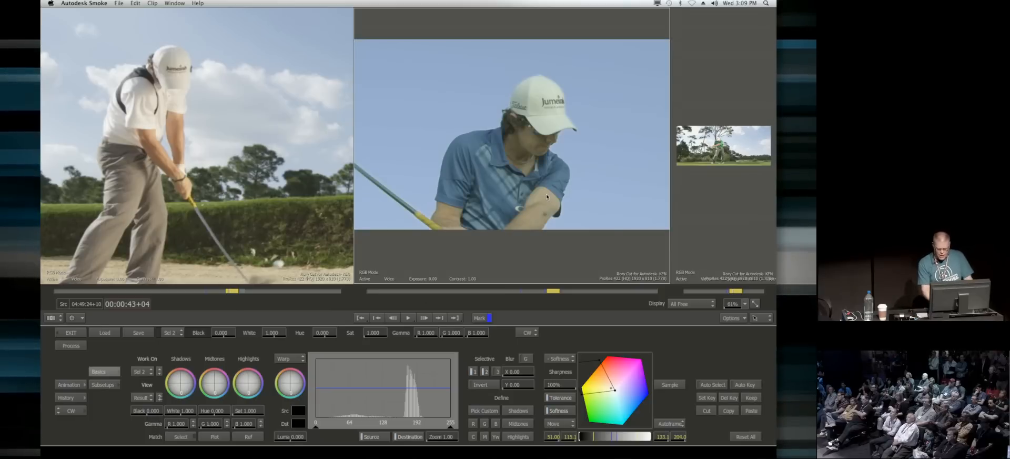
Step: Match the golfer's forearm skin tone to the preceding shot and fine-tune the Highlights colour balance of selective 2
left_click(192, 438)
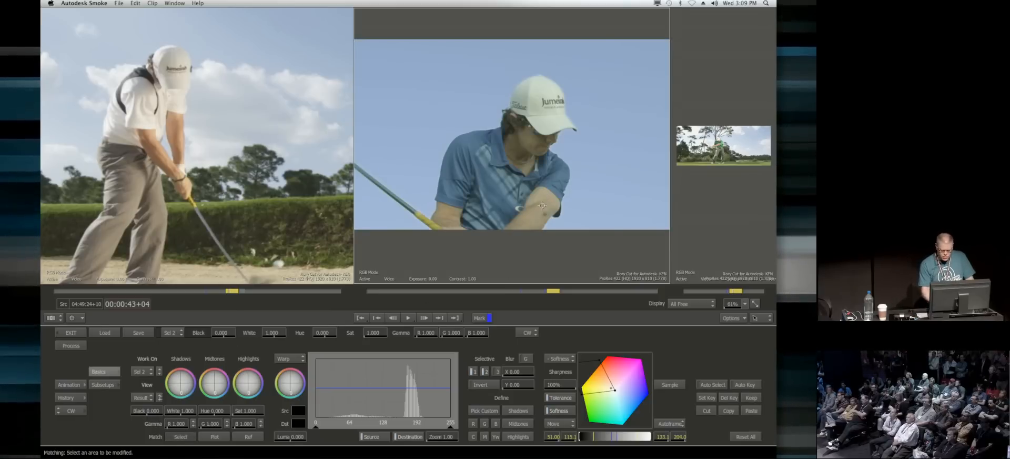
left_click_drag(532, 223, 533, 224)
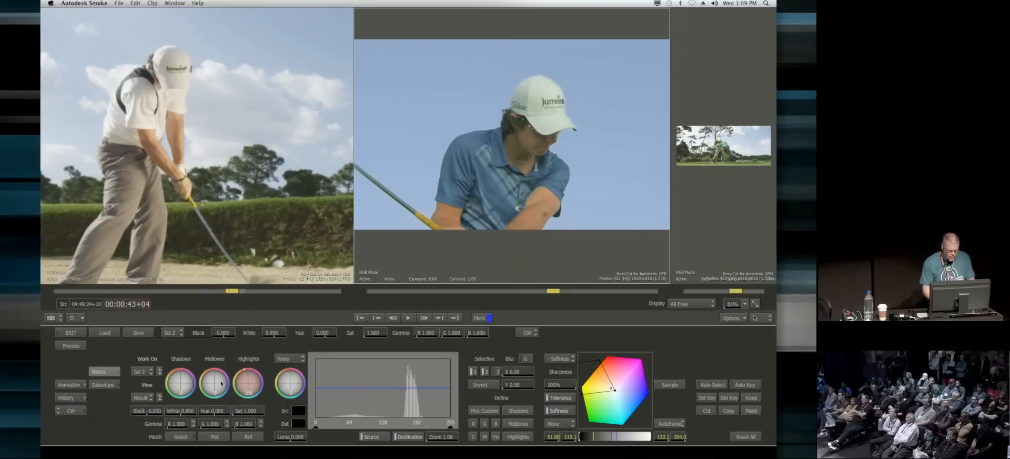
left_click_drag(263, 396, 266, 408)
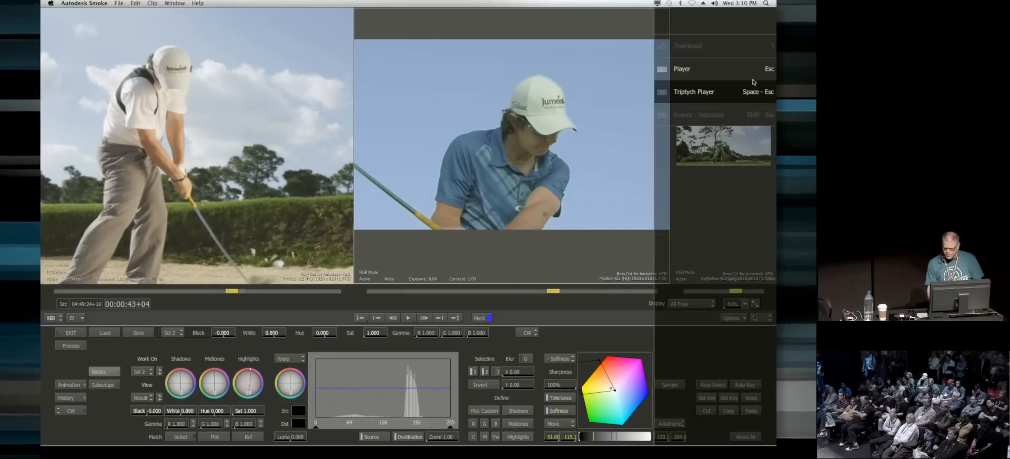
Step: Return to the timeline in source-sequence view and copy the Colour Correct effect onto the following wide shot at 00:00:45+06
left_click(75, 333)
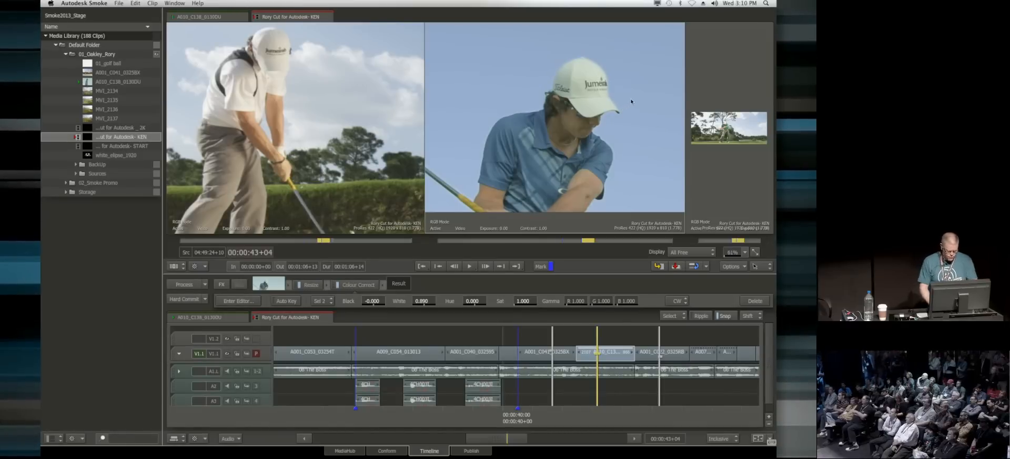
key("alt+3")
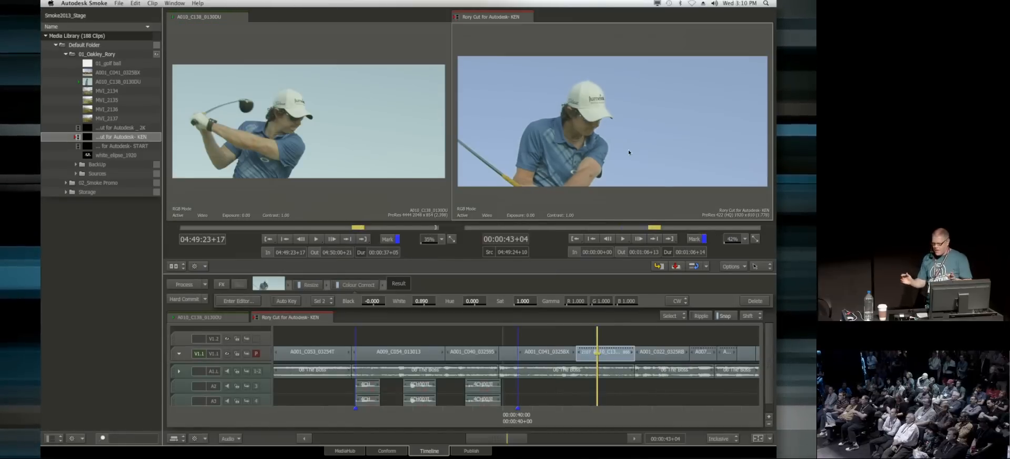
left_click_drag(602, 415, 659, 413)
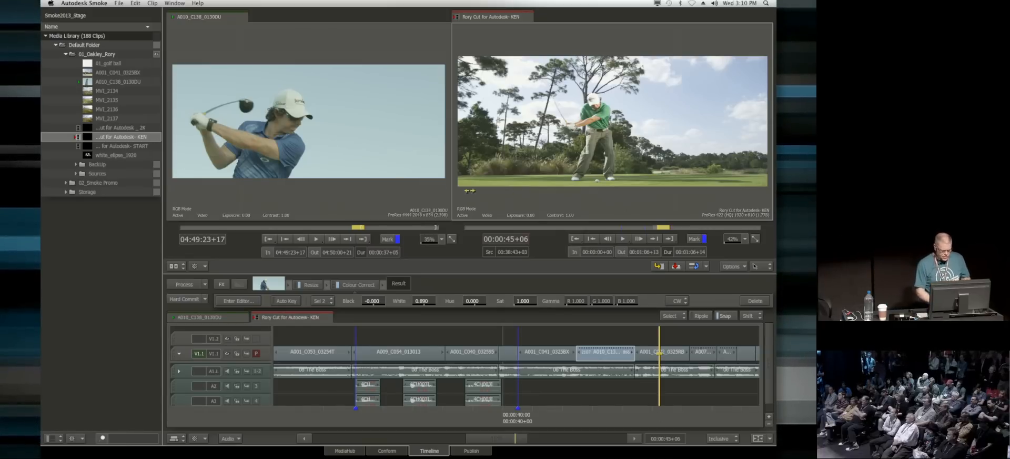
left_click_drag(365, 285, 666, 356)
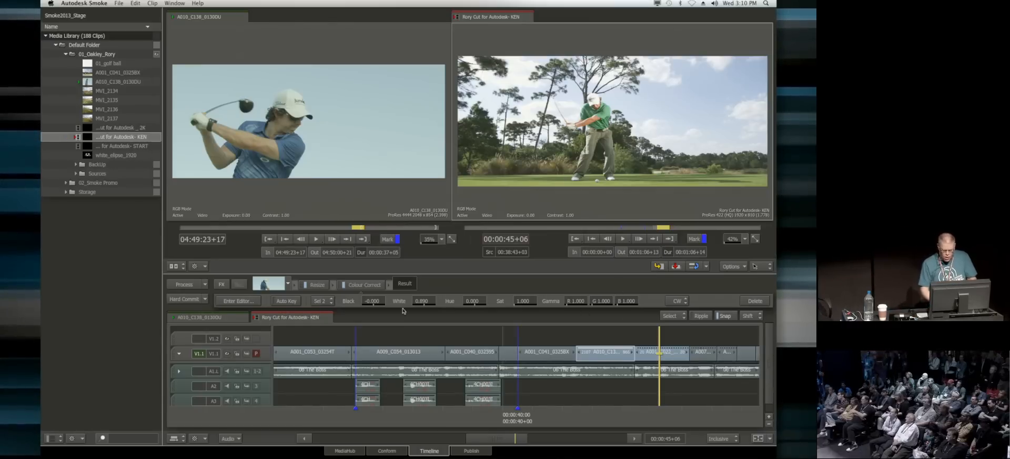
Step: In the wide shot's Colour Correct editor, redefine selective 1 by sampling the sky behind the golfer, and exit the editor
left_click(678, 357)
left_click(239, 300)
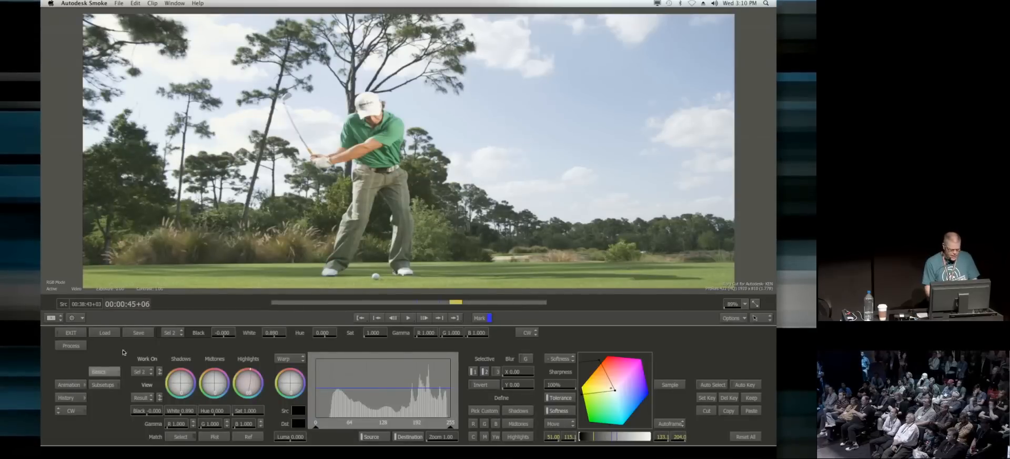
left_click(144, 372)
left_click(150, 382)
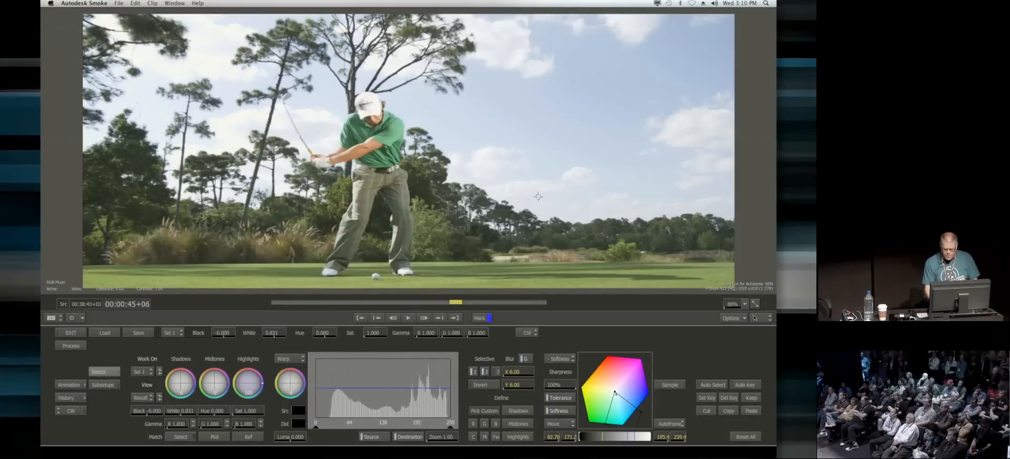
left_click(538, 117)
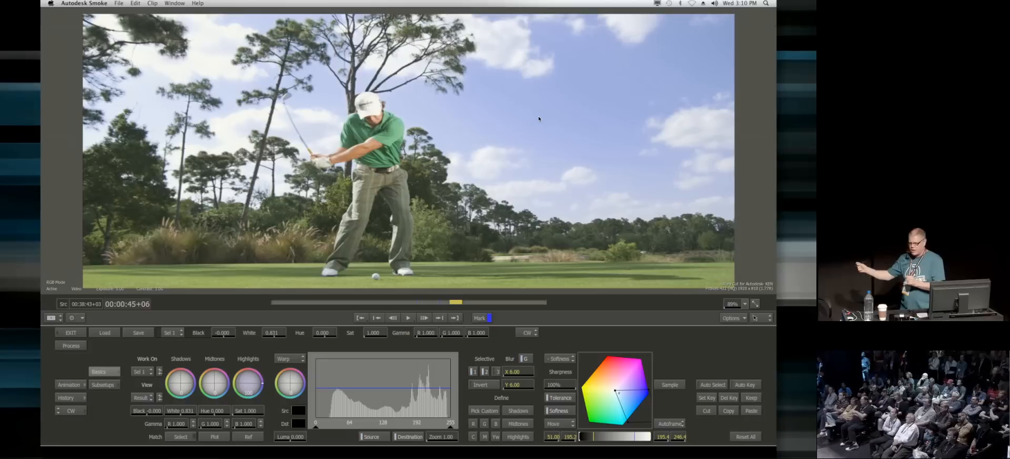
left_click(84, 332)
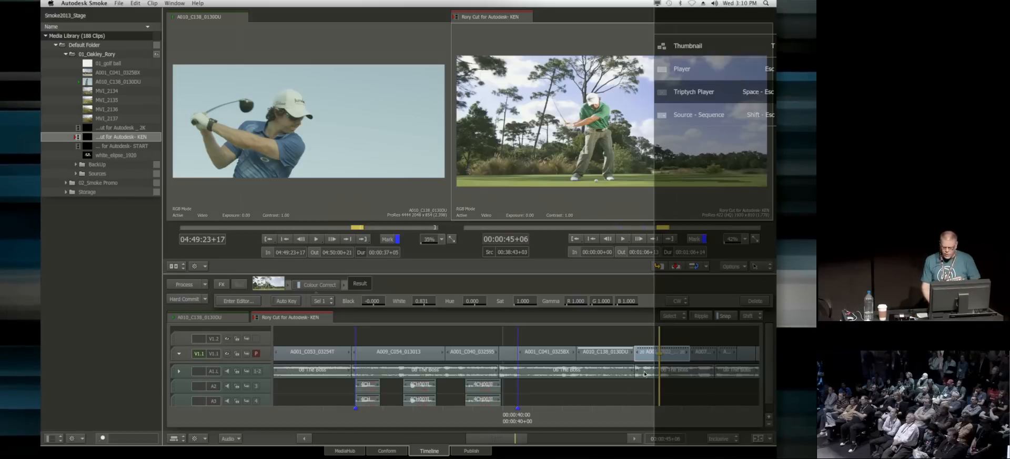
Step: Select the three consecutive golf shots from A001_C041 to the wide shot and create a gap segment spanning them on track V1.2
mouse_move(651, 416)
left_mouse_down()
mouse_move(542, 417)
mouse_move(661, 419)
mouse_move(515, 418)
mouse_move(653, 416)
left_mouse_up()
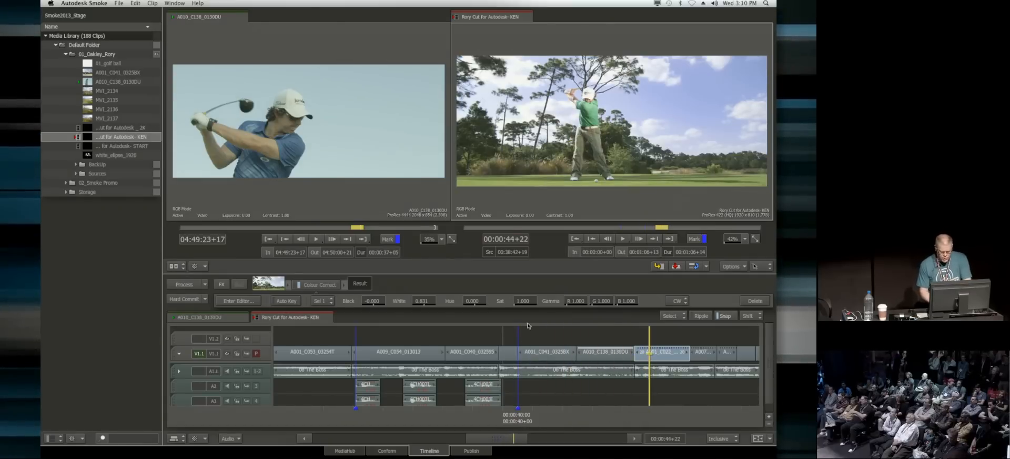
left_click(538, 351, "shift")
key("Up")
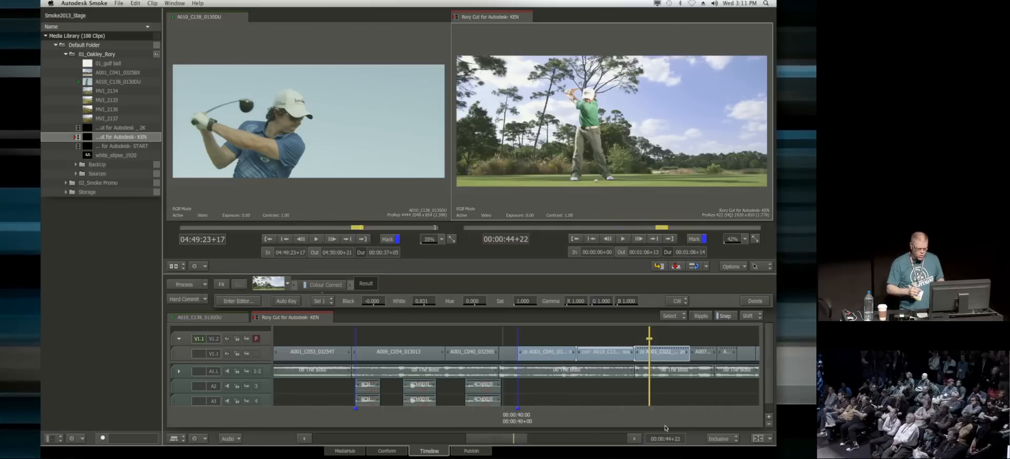
key("g")
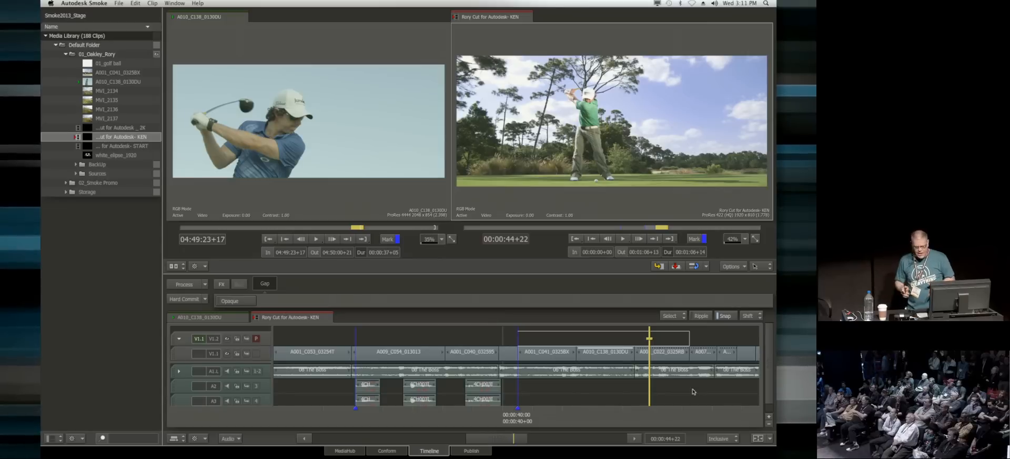
Step: Add a Colour Correct effect to the gap segment, lower its master Offset, and set its master Gain to 80.0
left_click(223, 284)
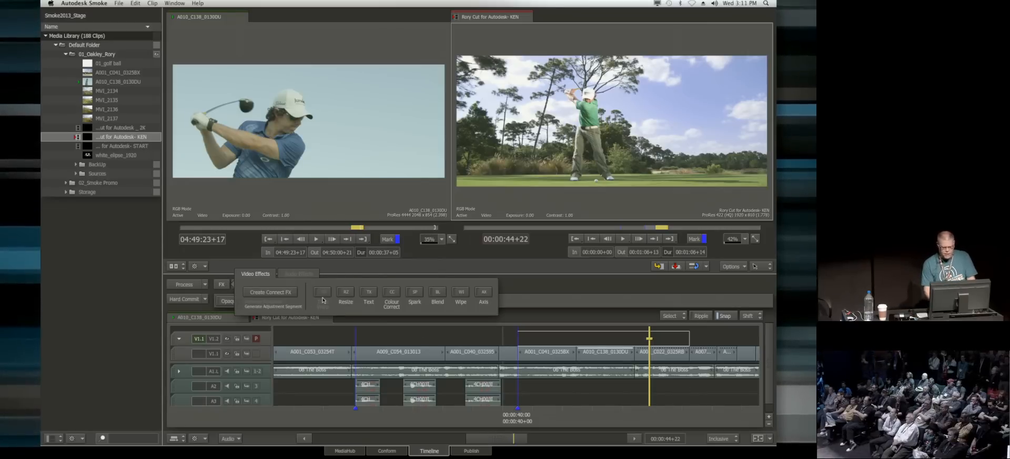
left_click(393, 291)
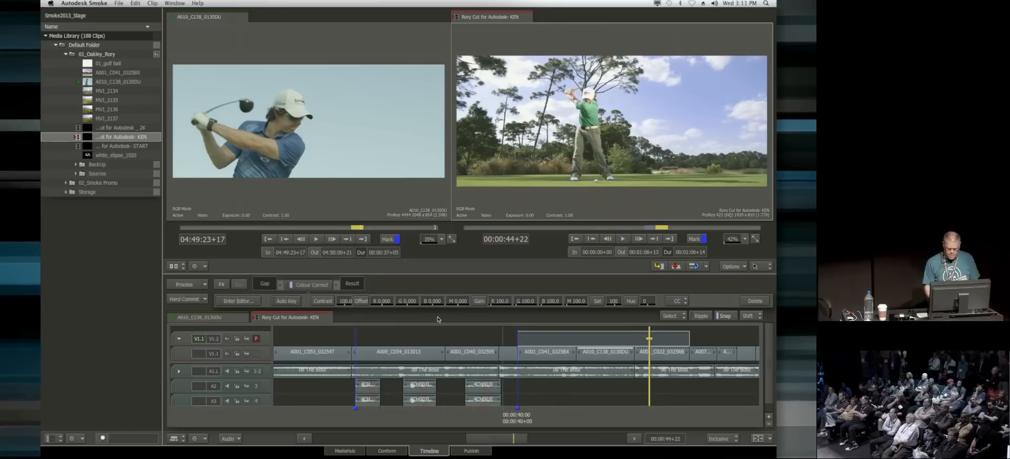
left_click_drag(457, 302, 442, 310)
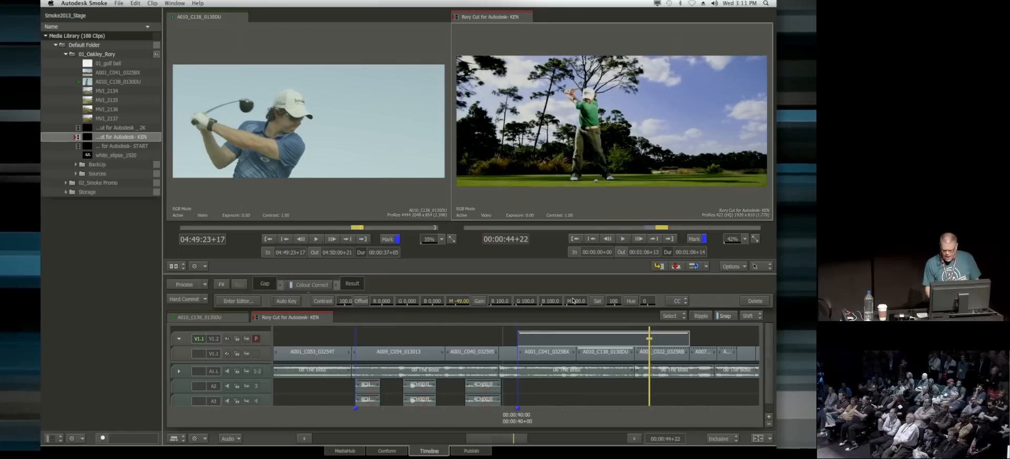
left_click_drag(581, 303, 571, 306)
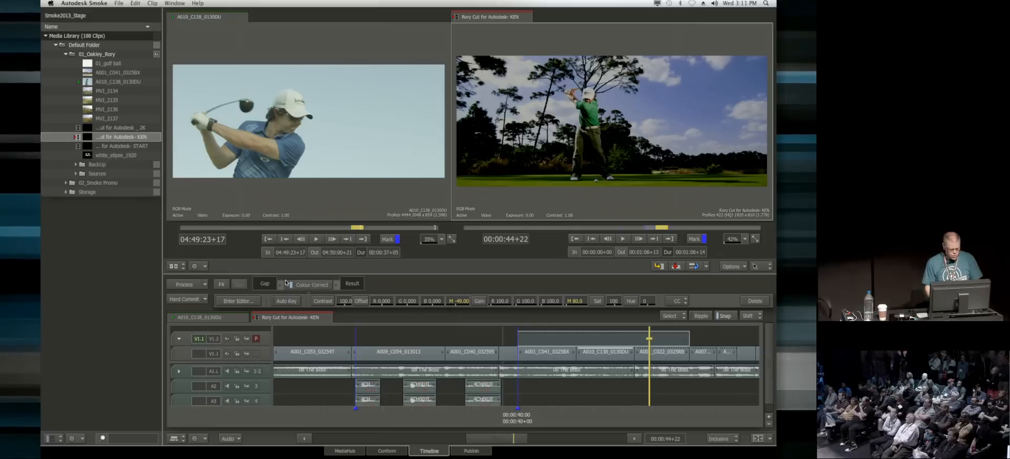
left_click(221, 284)
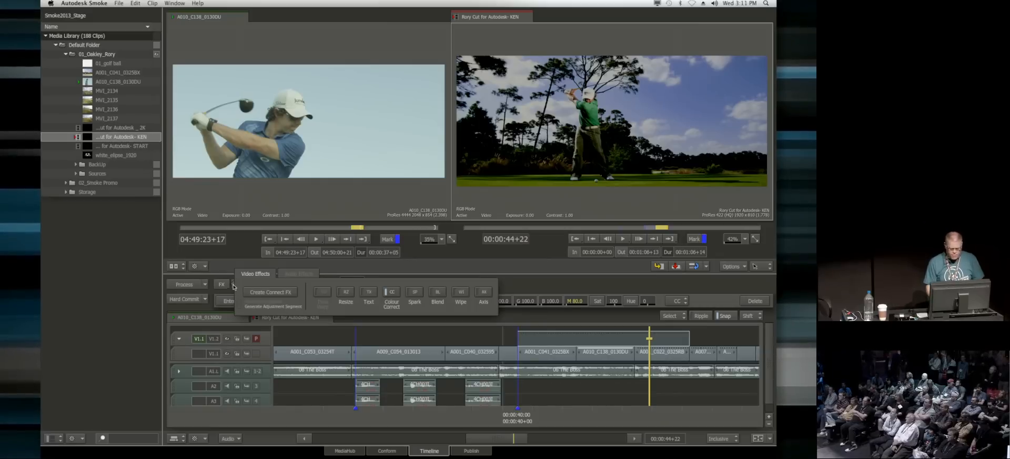
left_click(484, 295)
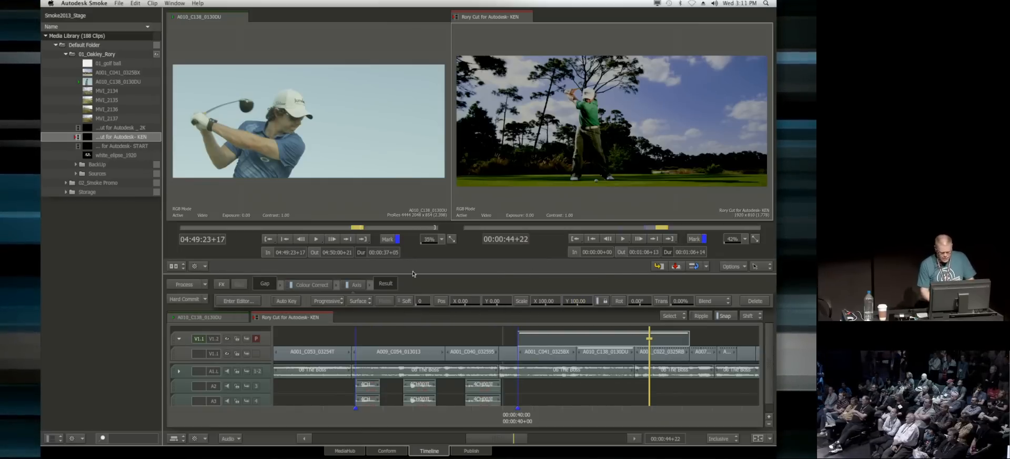
key("super+z")
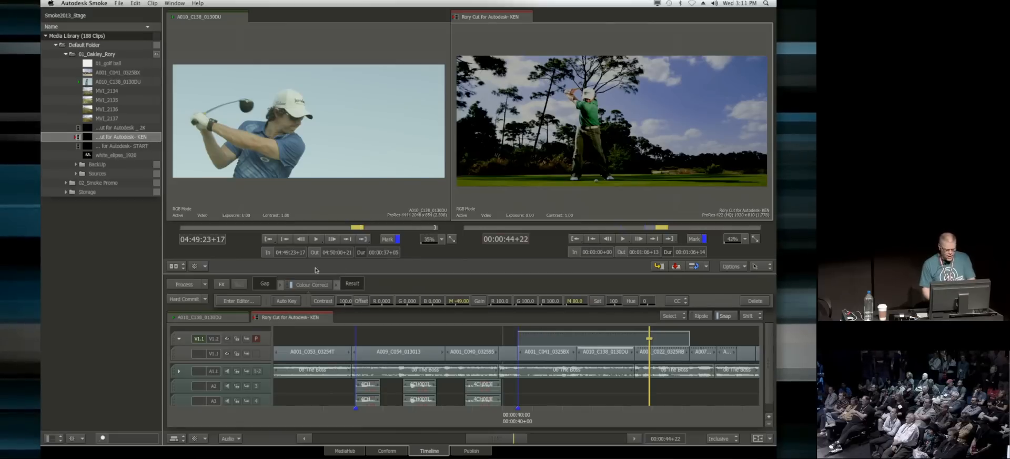
Step: Add a Wipe effect after Colour Correct on the gap segment, enlarge the record view, and move the playhead to 00:00:44+07
left_click(222, 284)
left_click(459, 293)
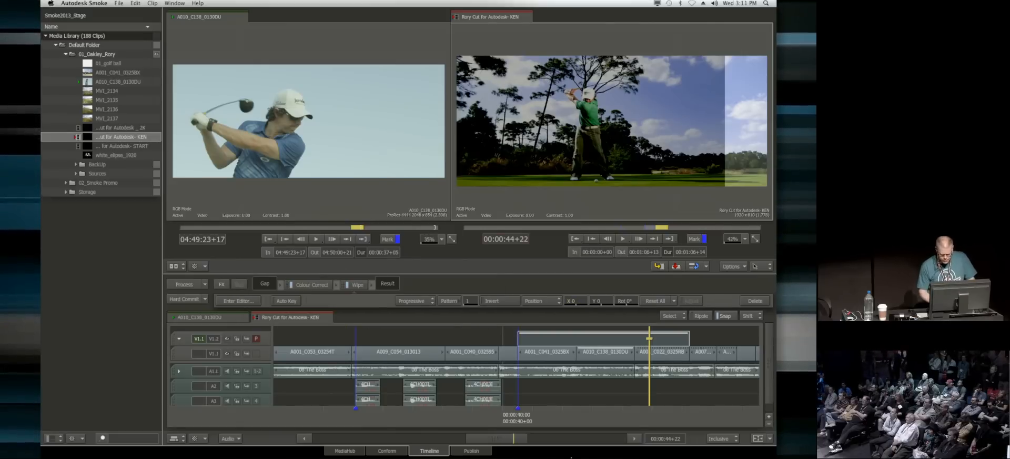
left_click_drag(398, 174, 335, 167)
left_click_drag(651, 415, 627, 413)
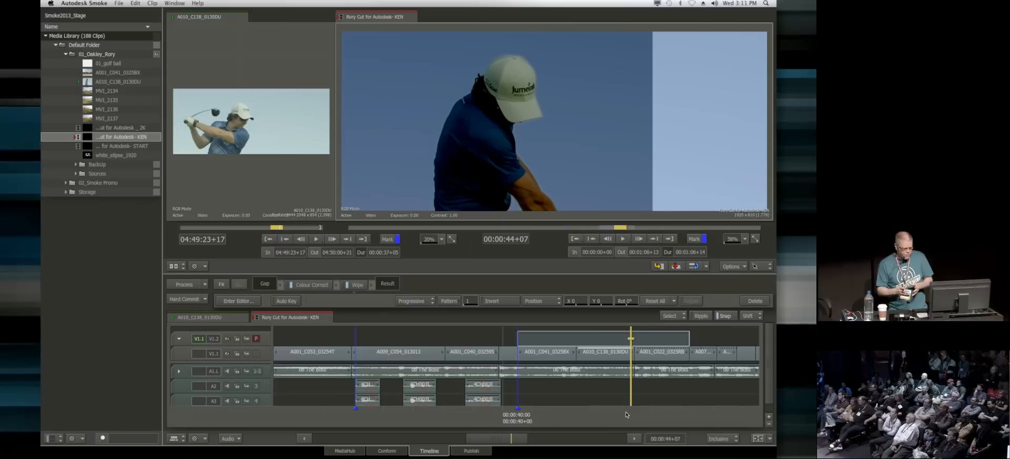
Step: Load the heart-shaped SMPTE wipe pattern 130 into the Wipe effect and check it on the shot at 00:00:43+02
left_click(449, 301)
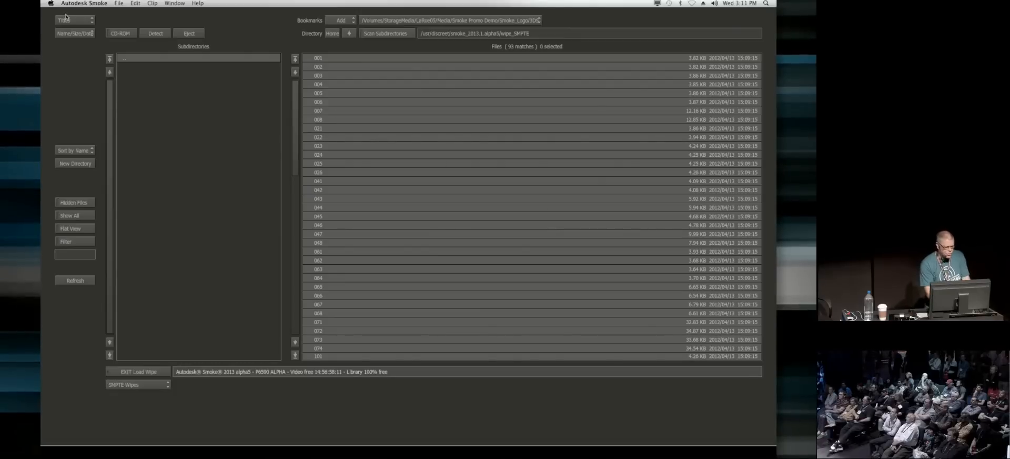
left_click(82, 22)
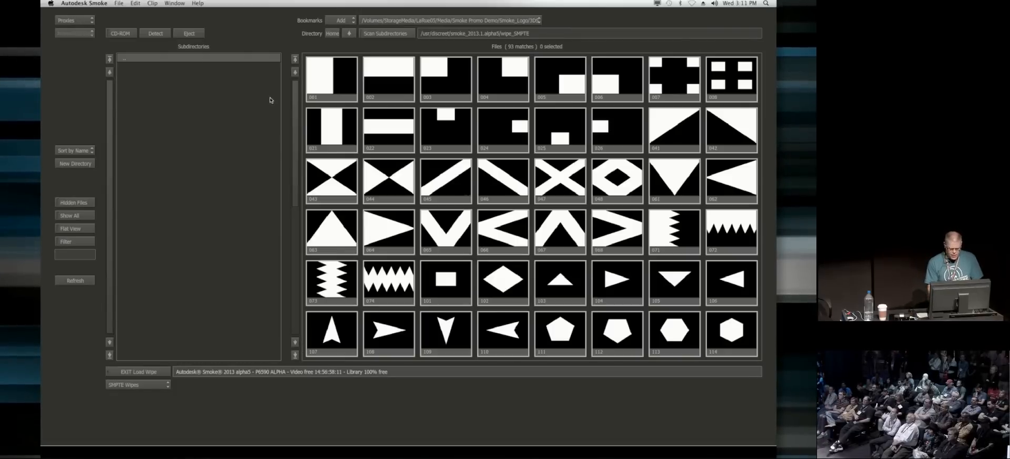
left_click_drag(296, 92, 297, 299)
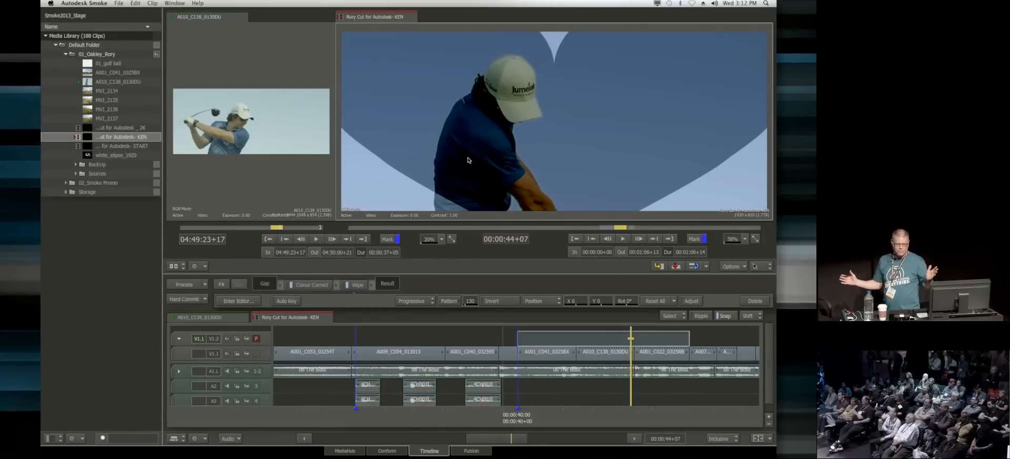
left_click_drag(631, 417, 582, 418)
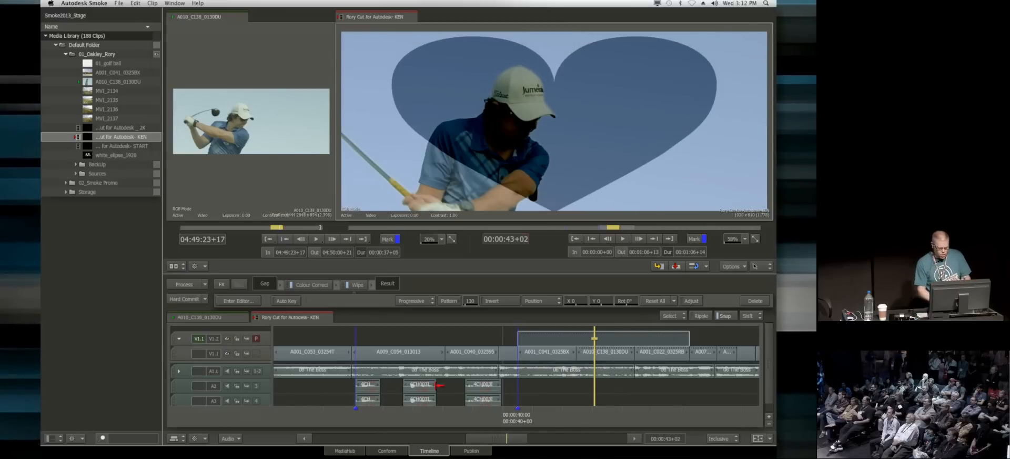
Step: In the Wipe editor, delete the heart-shaped mask and preview the effects result on the first frame
left_click(234, 300)
left_click_drag(689, 104, 654, 104)
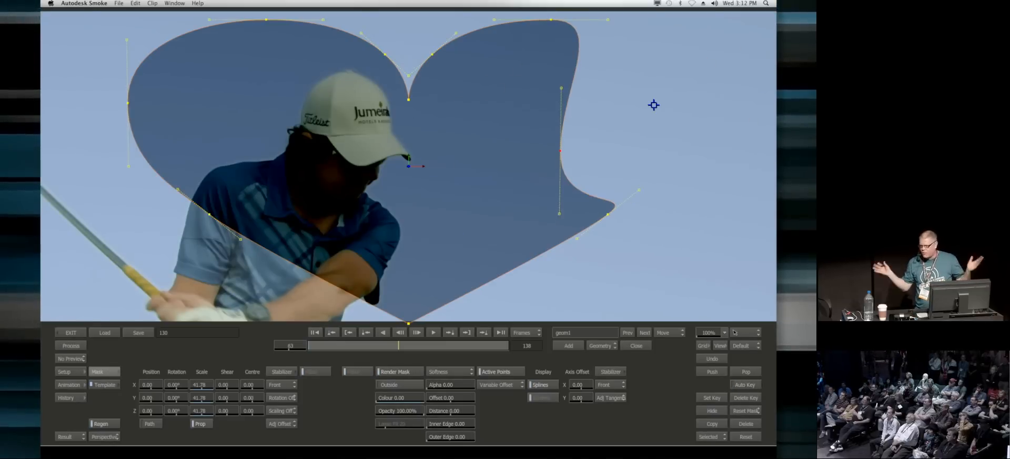
left_click(746, 422)
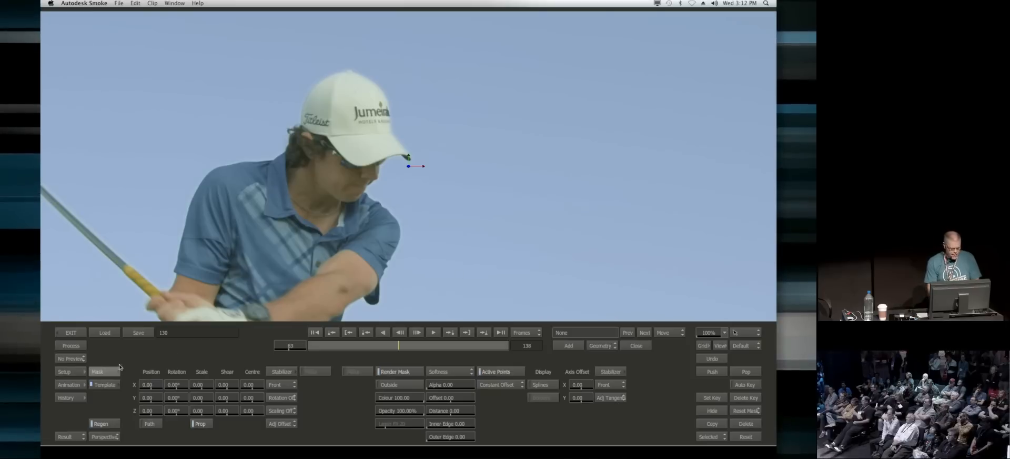
left_click(71, 359)
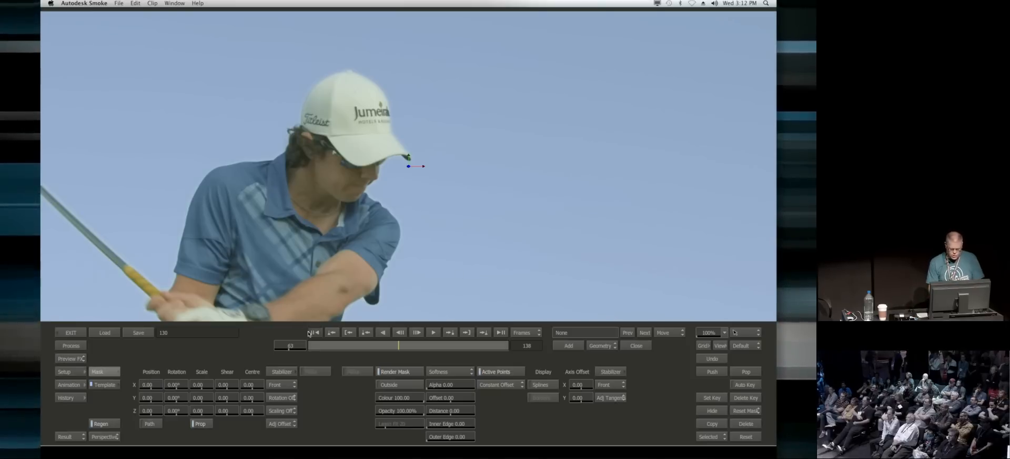
left_click(314, 332)
key("Home")
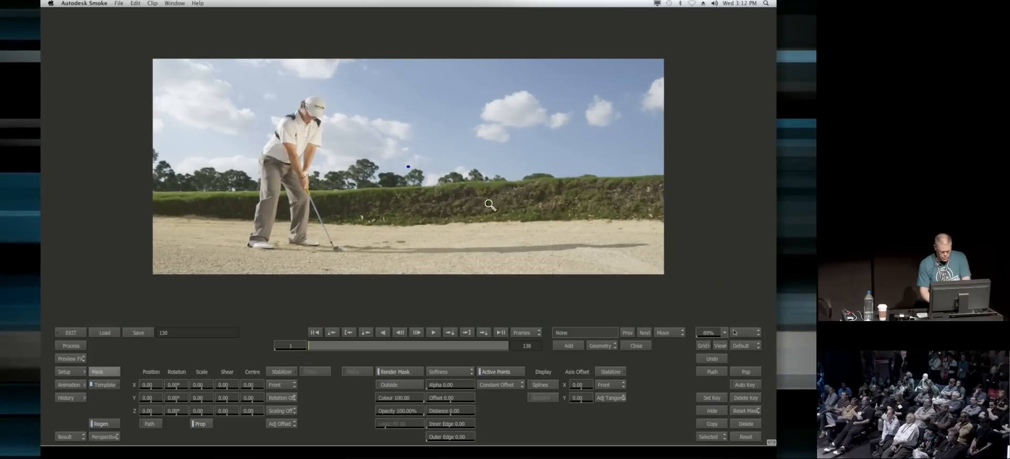
Step: Draw a closed freehand oval mask around the golfer and most of the frame, smooth its edge points, and apply the grade outside it
left_click_drag(489, 204, 489, 202)
left_click(569, 345)
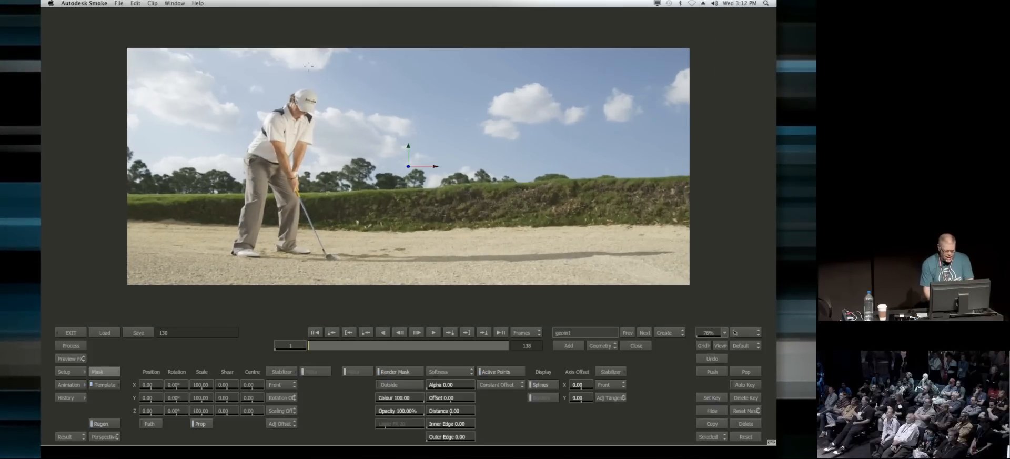
left_click_drag(409, 43, 408, 45)
left_click(641, 345)
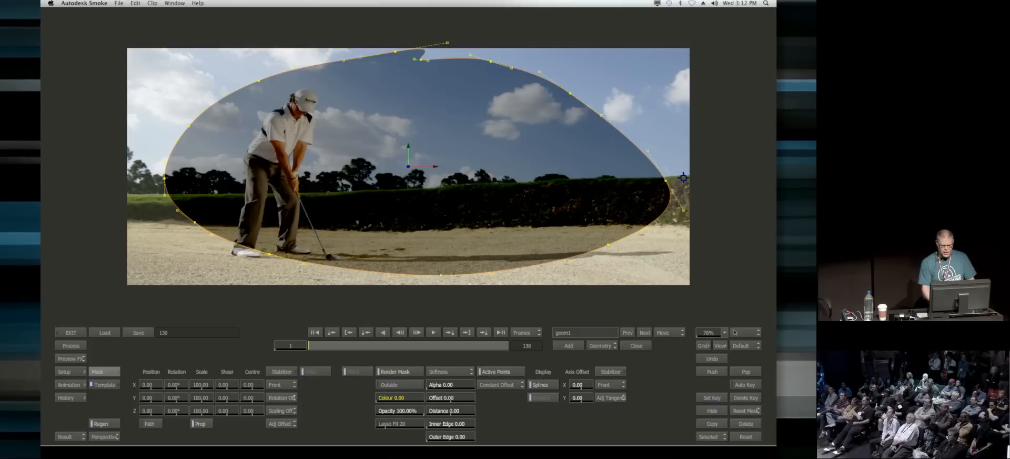
left_click_drag(393, 52, 348, 60)
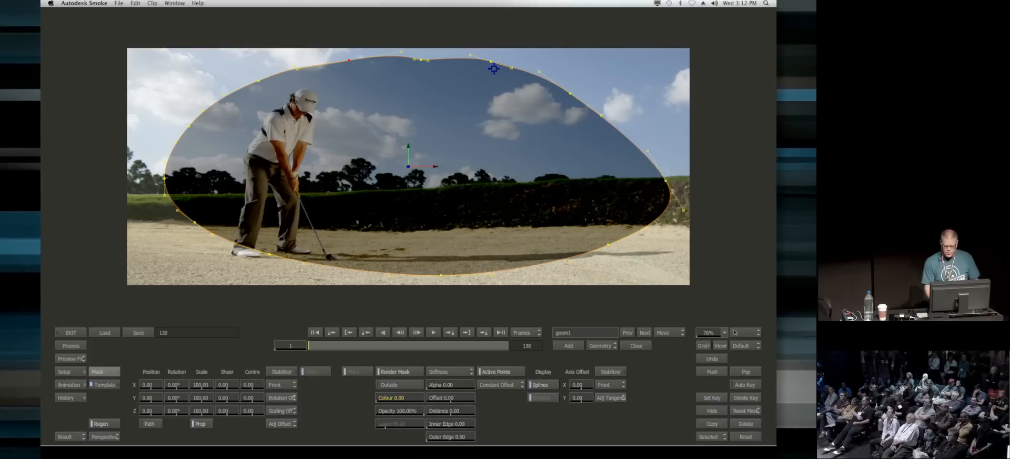
left_click_drag(569, 95, 585, 85)
left_click(408, 388)
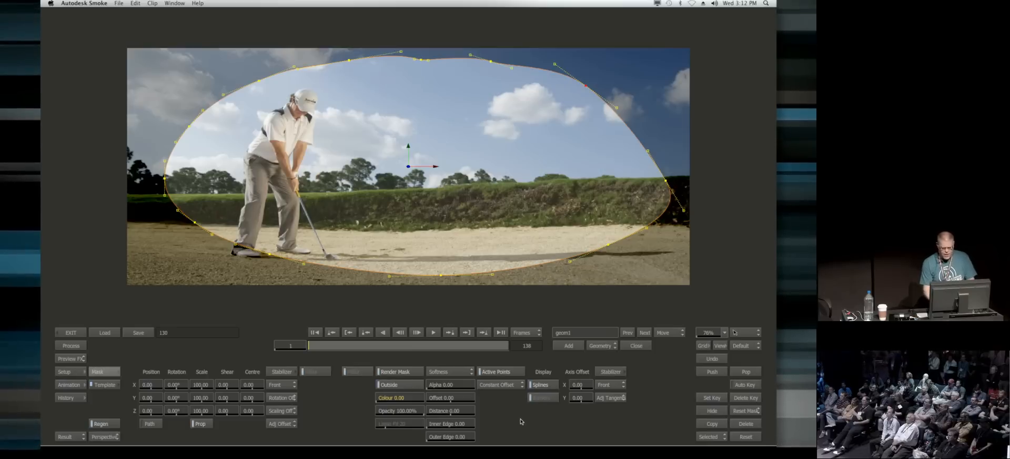
left_click_drag(665, 180, 669, 164)
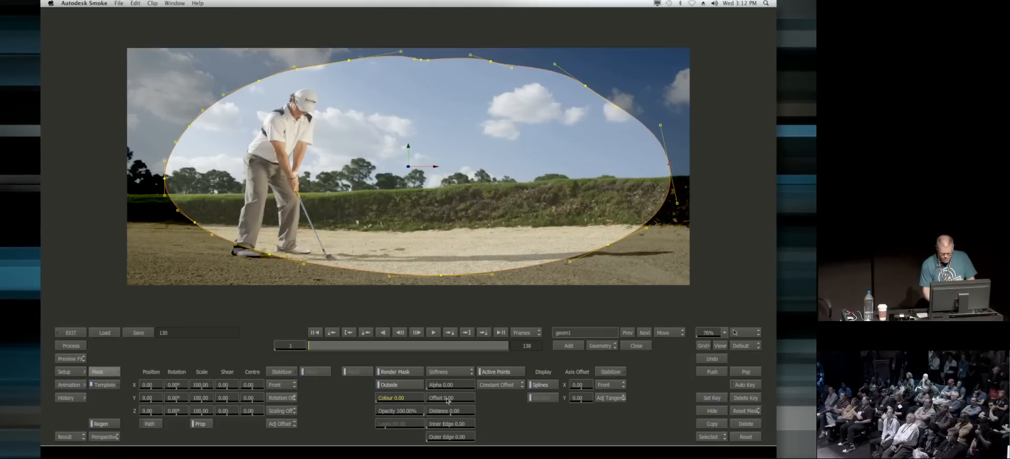
Step: Set the mask softness to Advanced Gradient, scale all its border points outward into a wide soft vignette, and exit the editor
left_click_drag(443, 400, 463, 401)
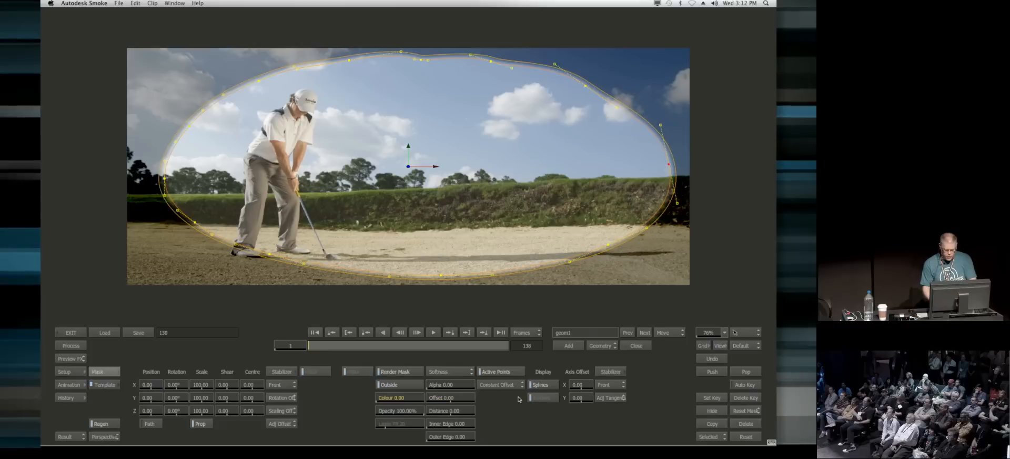
left_click(451, 371)
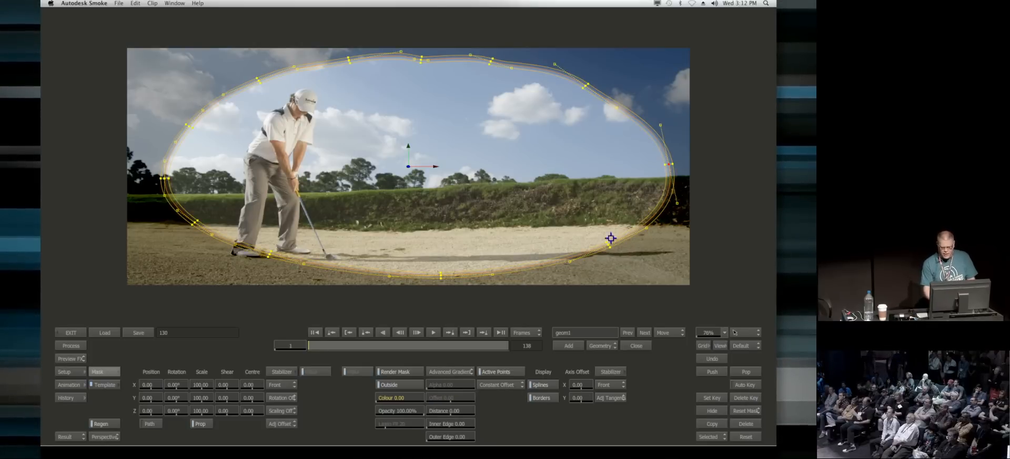
left_click_drag(661, 165, 693, 191)
left_click(673, 333)
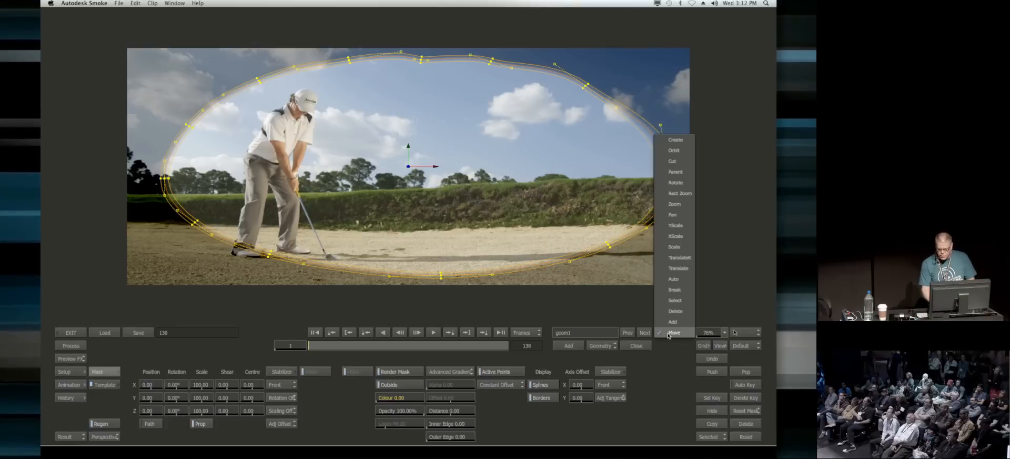
left_click(678, 245)
left_click_drag(118, 23, 718, 284)
left_click_drag(660, 167, 723, 155)
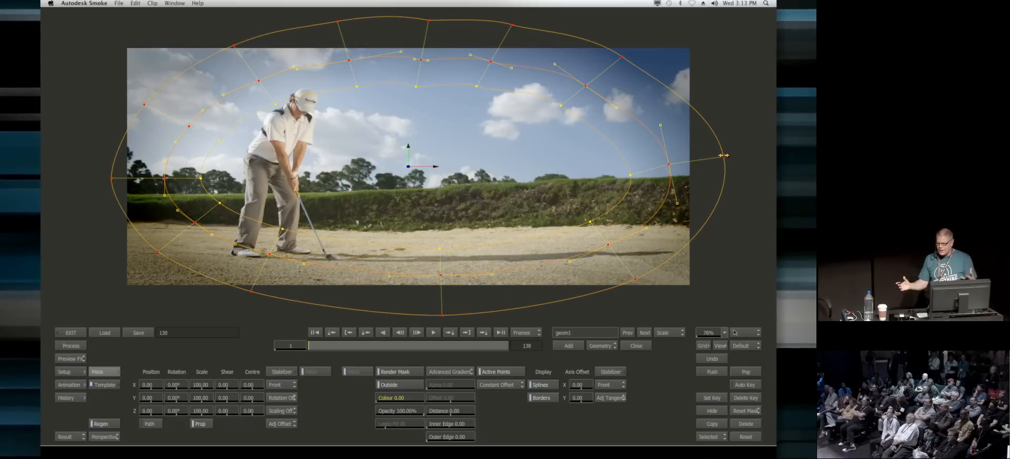
left_click(81, 331)
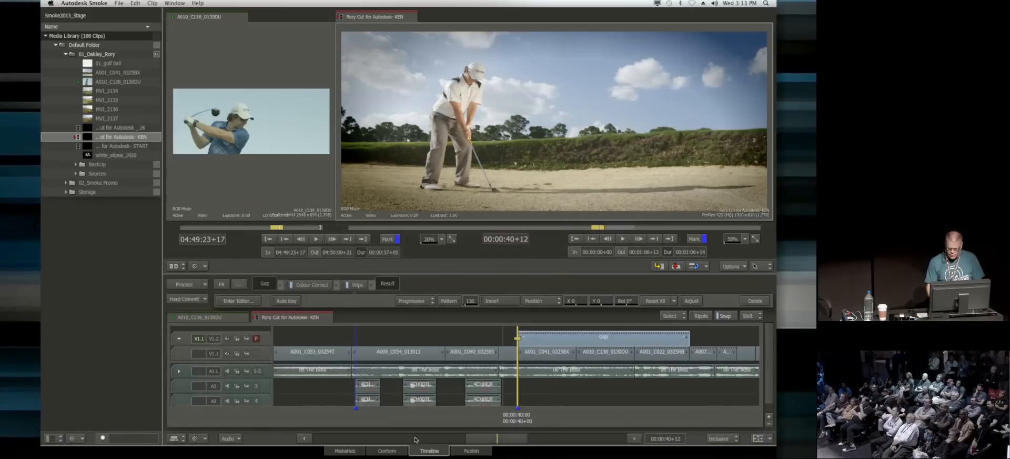
Step: Review the vignette on the different golf shots beneath the gap segment
left_click_drag(546, 418, 627, 411)
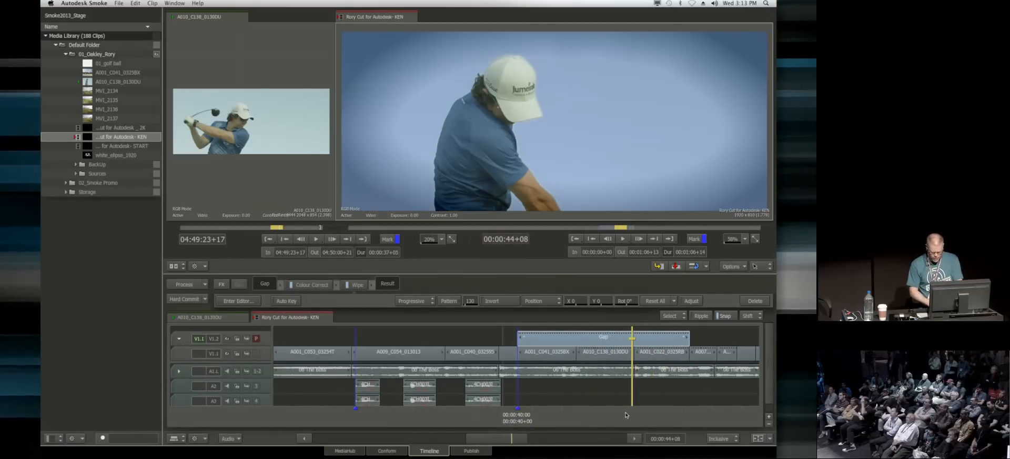
left_click_drag(577, 418, 555, 424)
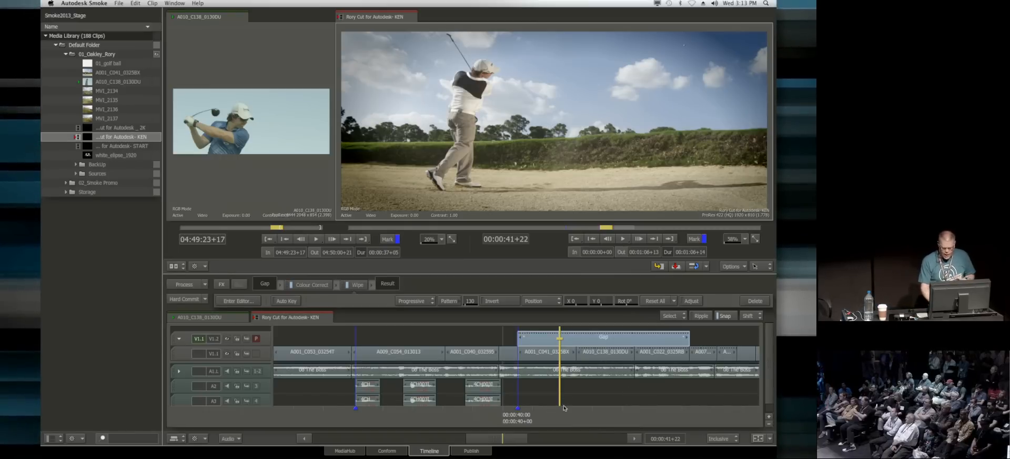
Step: Move to the silhouetted golfer shot A009_C054_013013 at 00:00:36+16 and copy it directly above itself onto a new track V1.3
left_click_drag(553, 415, 390, 404)
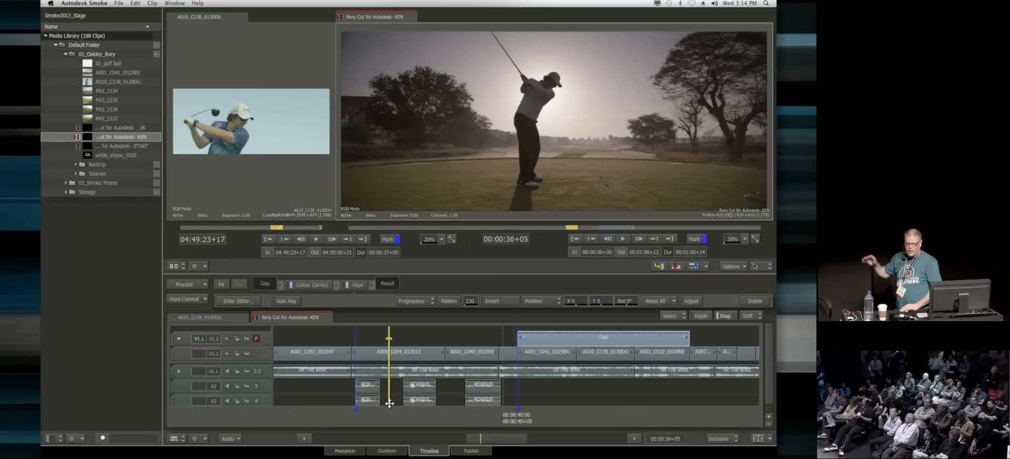
mouse_move(390, 416)
left_mouse_down()
mouse_move(409, 419)
mouse_move(388, 423)
left_mouse_up()
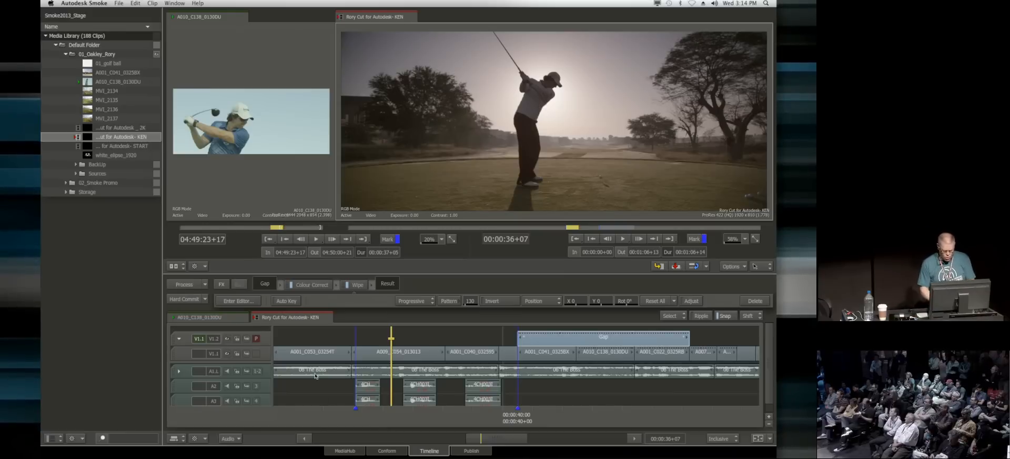
left_click_drag(380, 420, 369, 420)
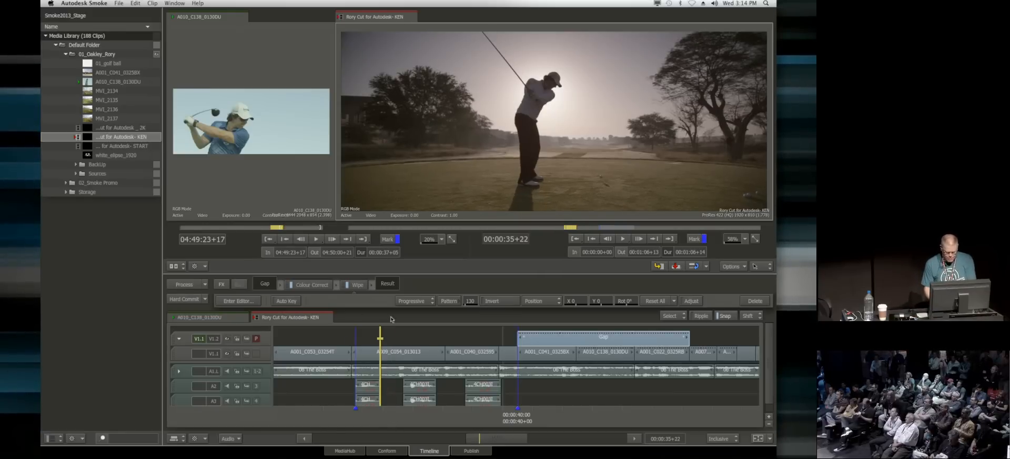
key("Up")
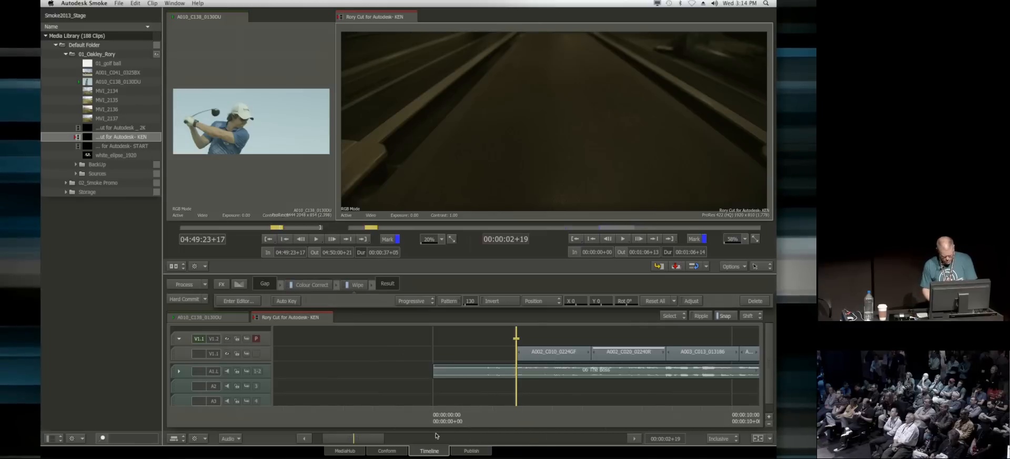
left_click_drag(375, 438, 545, 422)
left_click(758, 438)
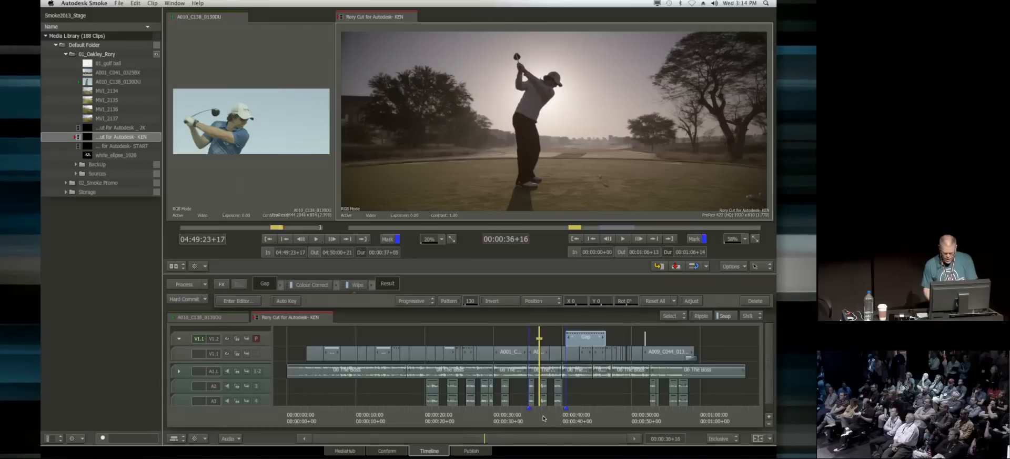
key("super+equal")
key("super+equal")
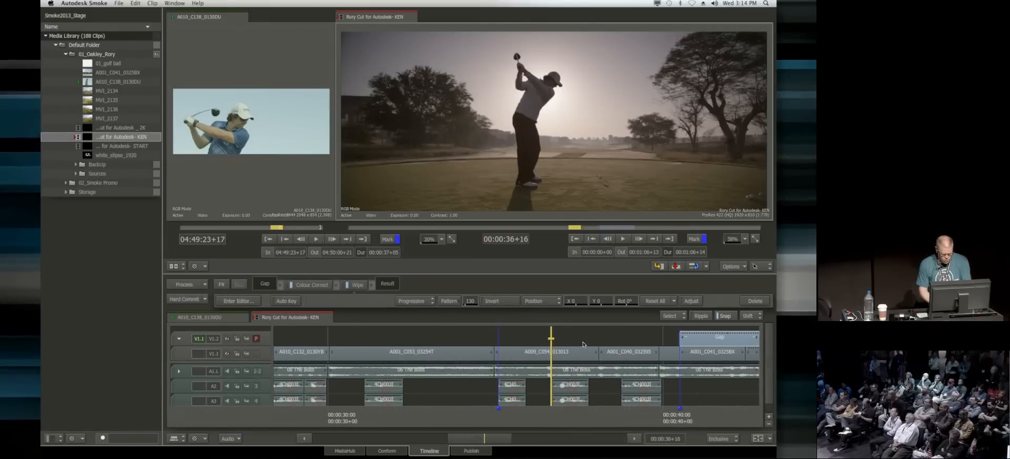
left_click_drag(549, 364, 492, 322)
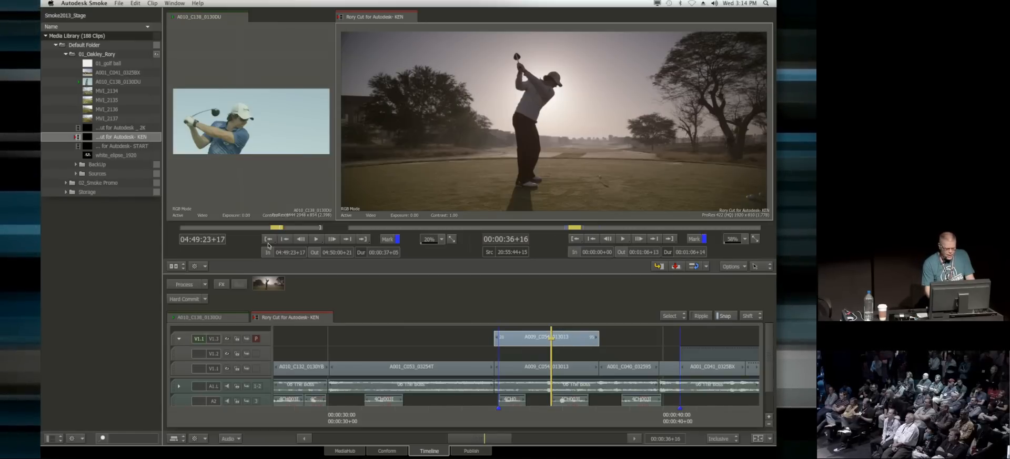
Step: Add an Axis effect to the copied golfer shot on track V1.3
left_click(222, 285)
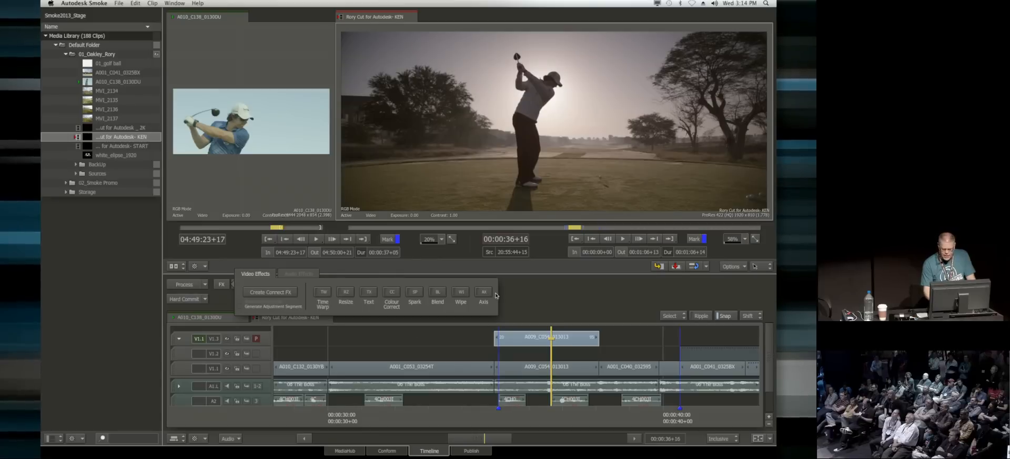
left_click(483, 293)
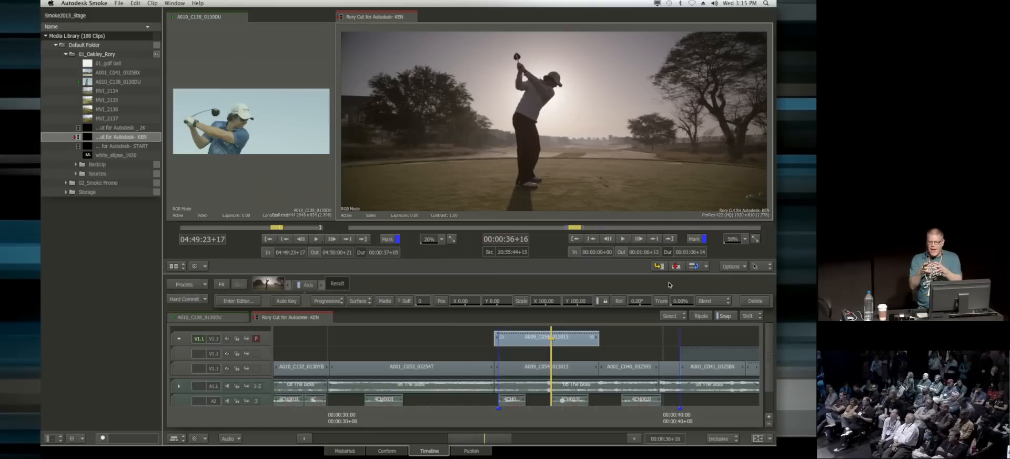
mouse_move(636, 301)
left_mouse_down()
mouse_move(652, 301)
mouse_move(621, 300)
mouse_move(634, 297)
left_mouse_up()
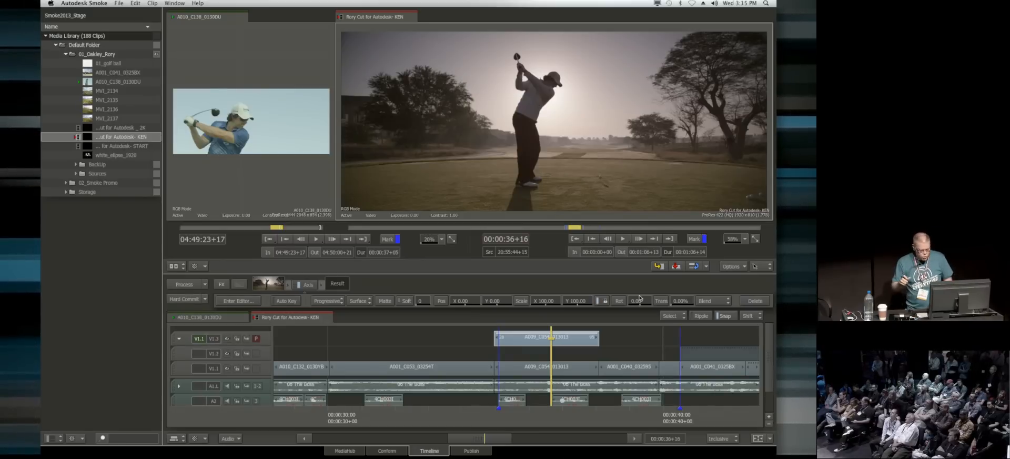
Step: Open the copied shot's Axis editor and go to frame 1 with the whole image in view
left_click(240, 301)
left_click_drag(567, 178, 550, 188)
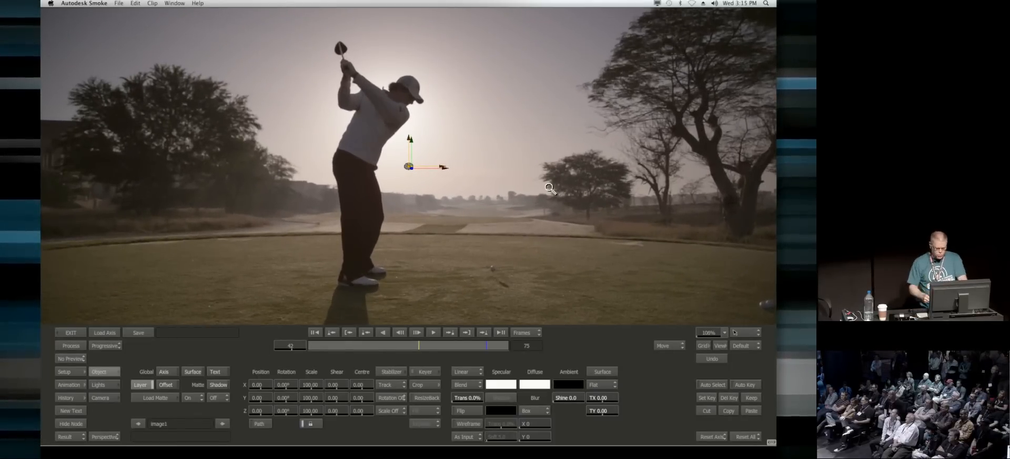
left_click_drag(538, 220, 519, 227)
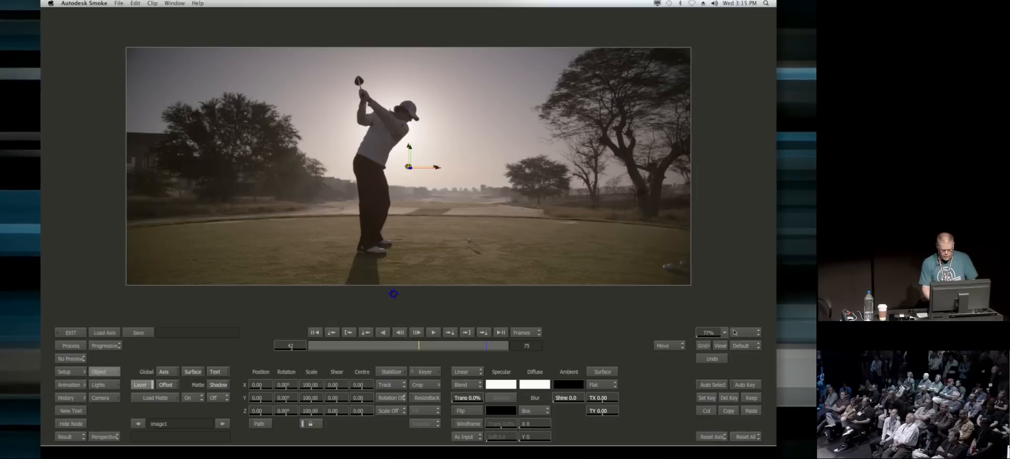
left_click(315, 331)
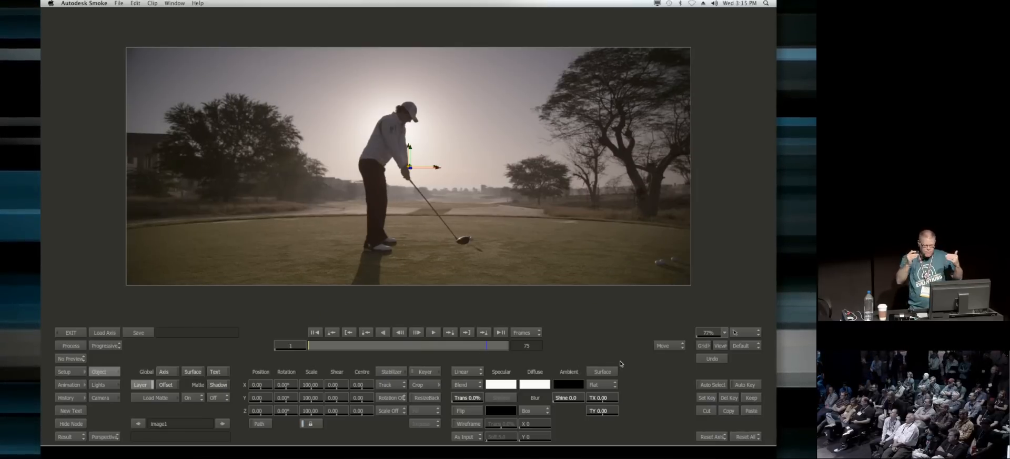
Step: Change the image surface to Extended Bicubic and subdivide it into a mesh of four columns by four rows
left_click(603, 385)
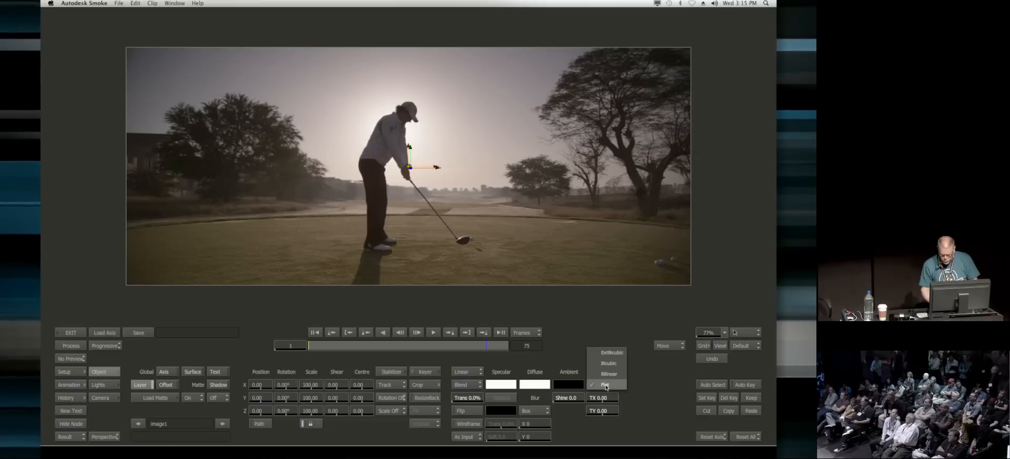
left_click(606, 352)
left_click(663, 385)
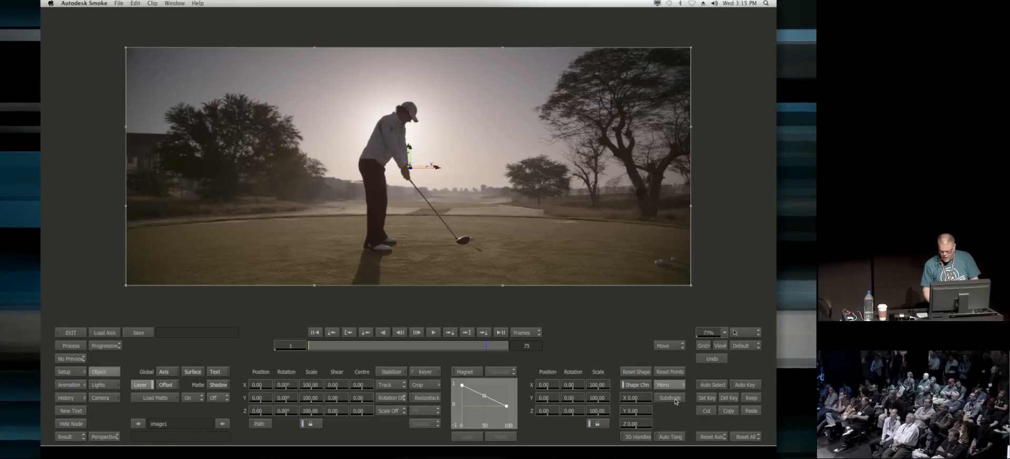
left_click(267, 106)
Step: Warp the mesh by pushing selected interior points to Z 232 and rotate the image 6° around Y
left_click_drag(246, 89, 295, 237)
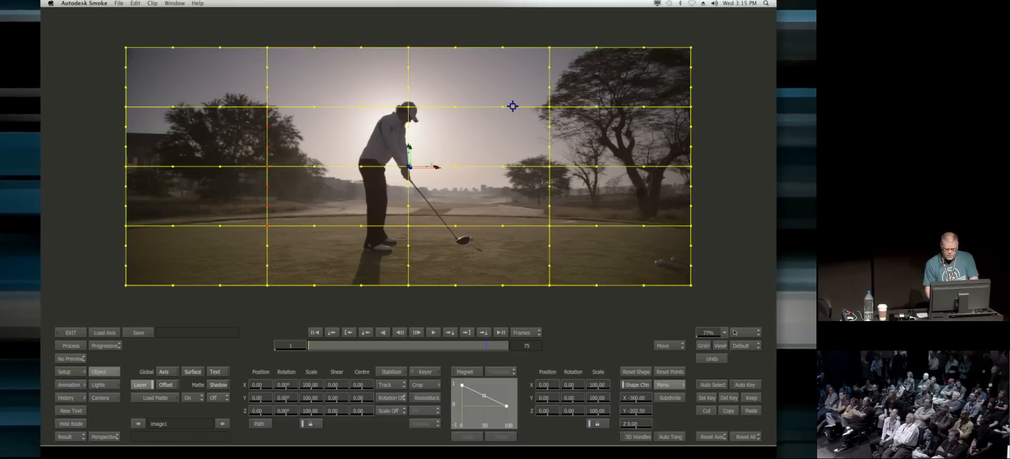
left_click_drag(547, 410, 612, 400)
left_click_drag(286, 397, 329, 398)
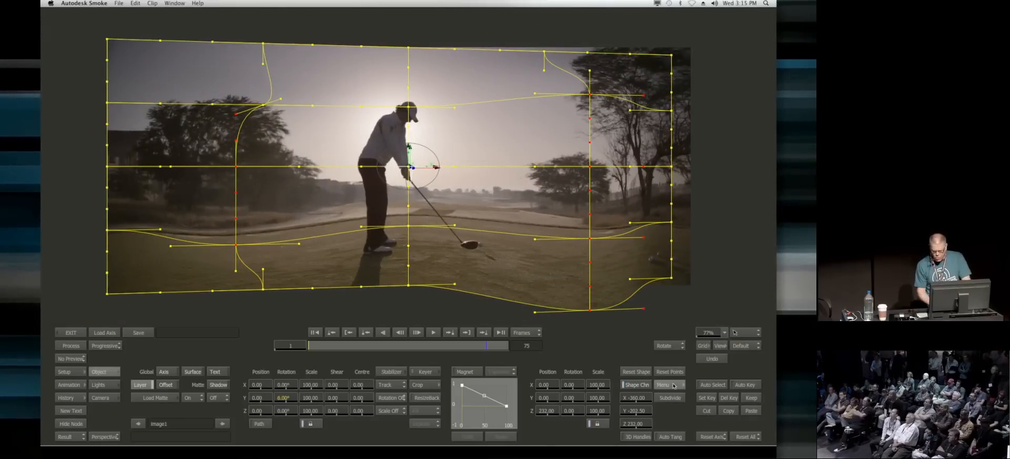
Step: Return the image surface to Flat and undo the Y rotation
left_click(674, 385)
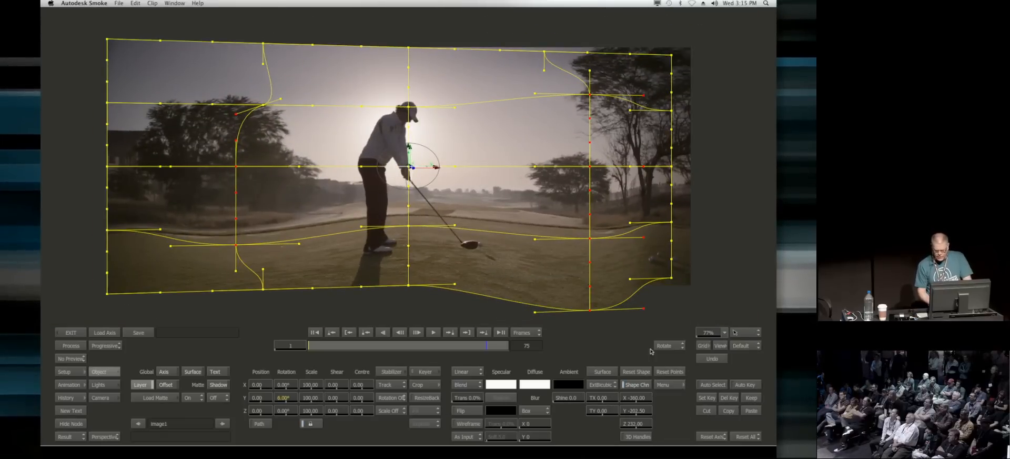
left_click(601, 384)
left_click(603, 419)
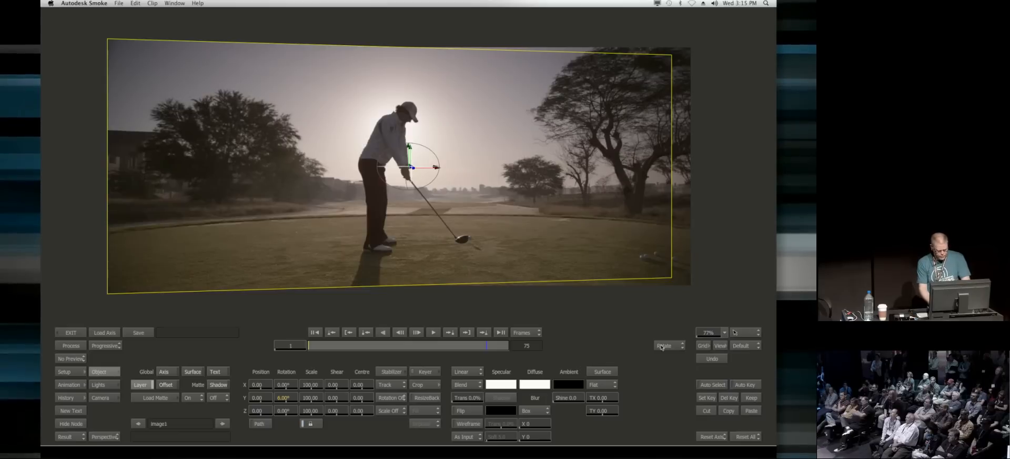
key("super+z")
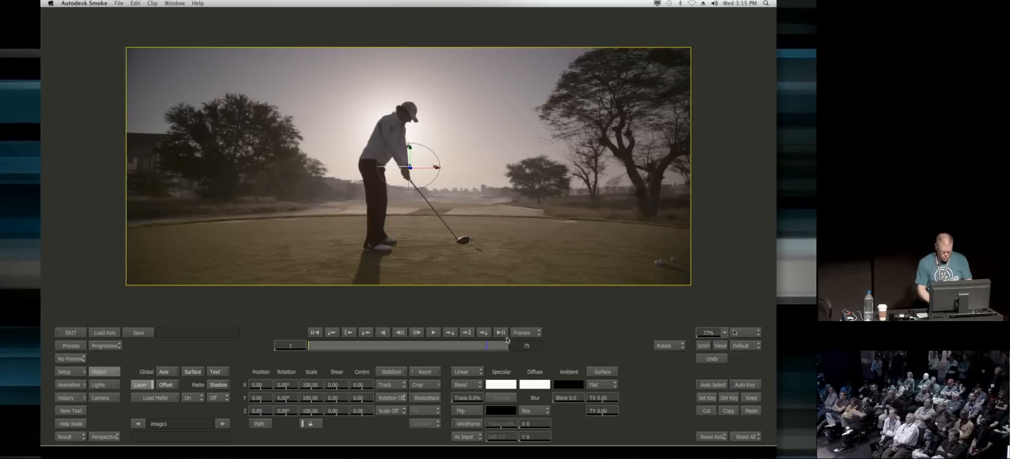
Step: Pull a luminance key on the golfer, raising the input minimum and lowering the maximum to about 131, and invert the matte
key("m")
left_click(425, 372)
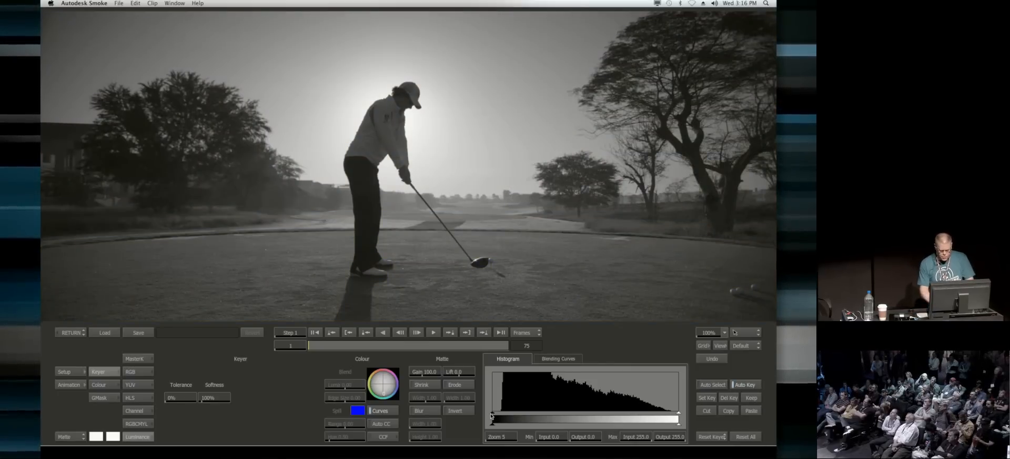
left_click(521, 415)
left_click_drag(617, 414, 527, 413)
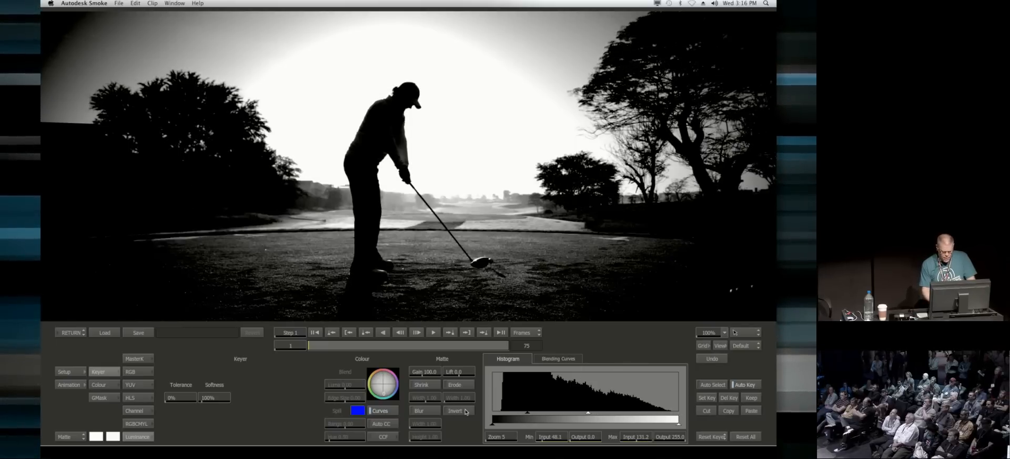
left_click(454, 410)
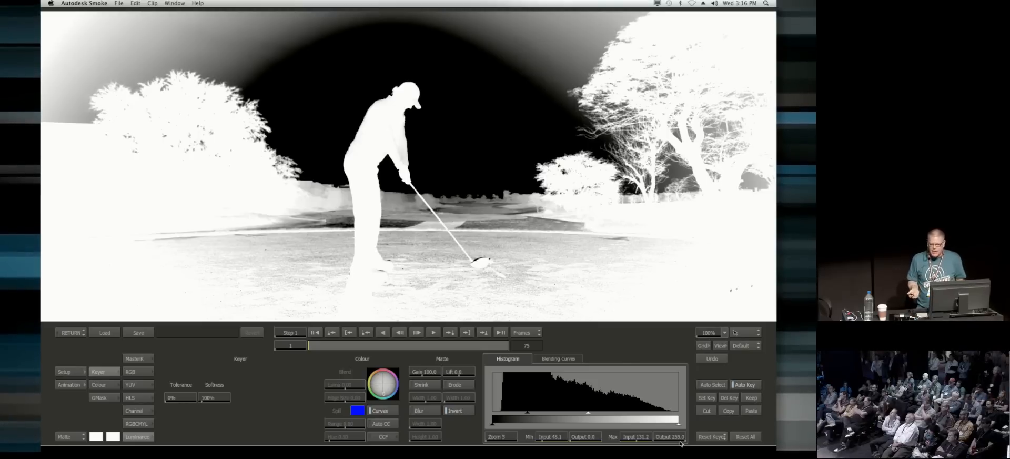
Step: Add a garbage mask in the Front view and draw a closed spline around the grass, following the tee's far edge
key("F1")
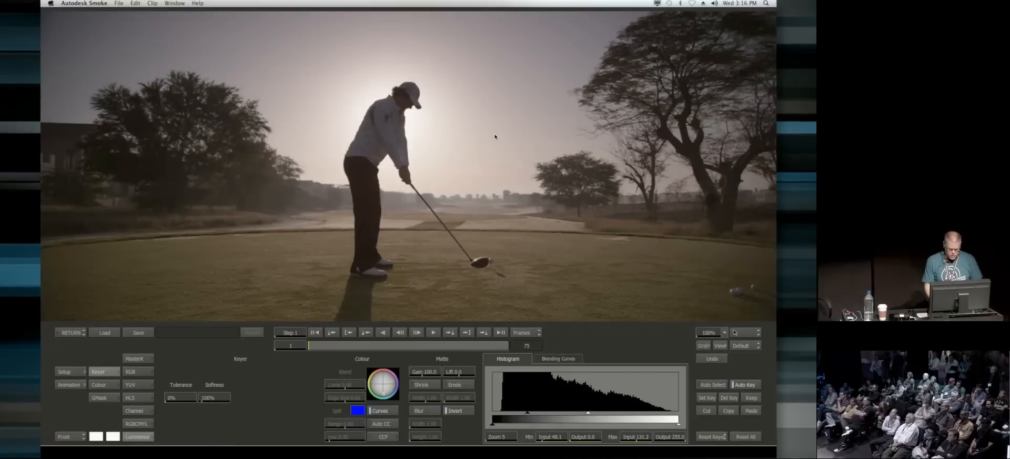
left_click_drag(533, 194, 501, 169)
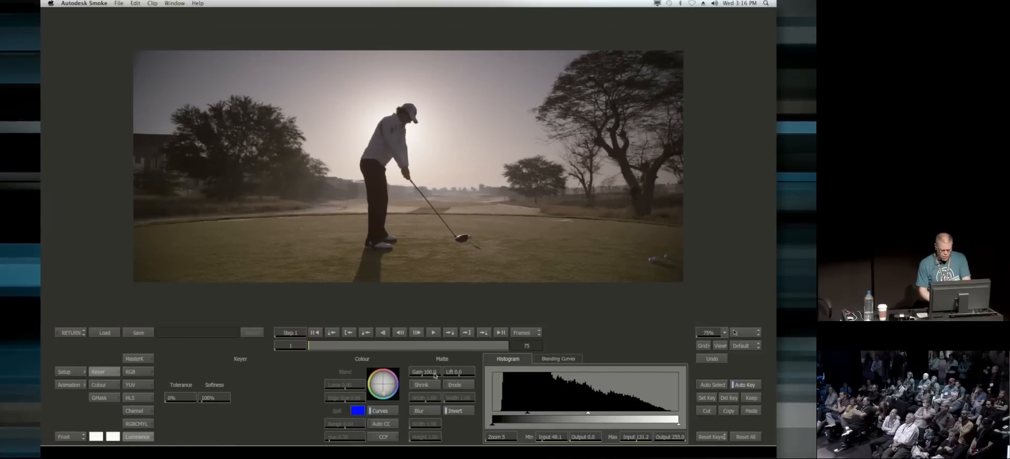
left_click(109, 399)
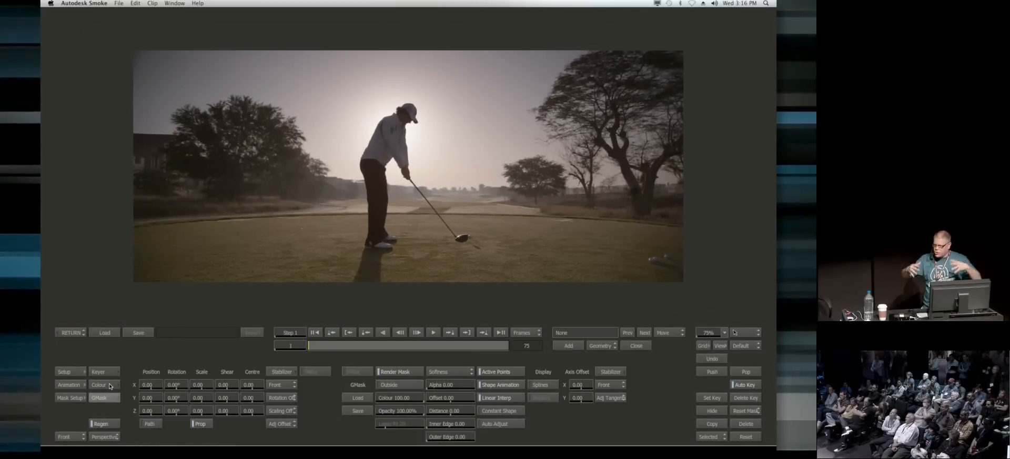
left_click(564, 347)
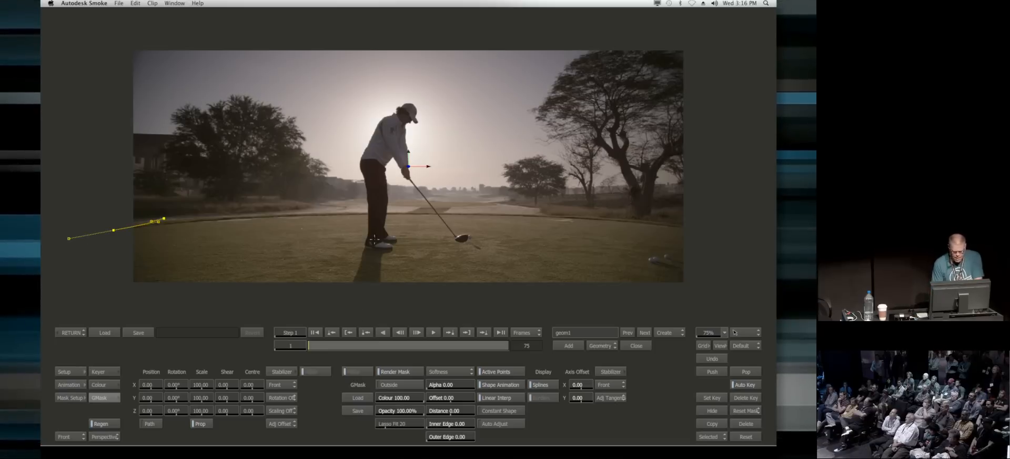
left_click_drag(415, 211, 490, 215)
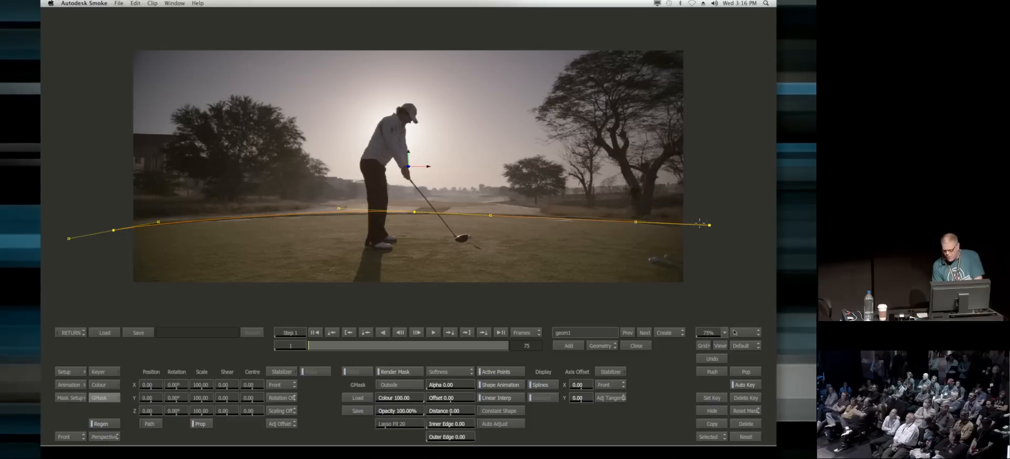
left_click_drag(701, 223, 719, 230)
left_click_drag(704, 293, 681, 296)
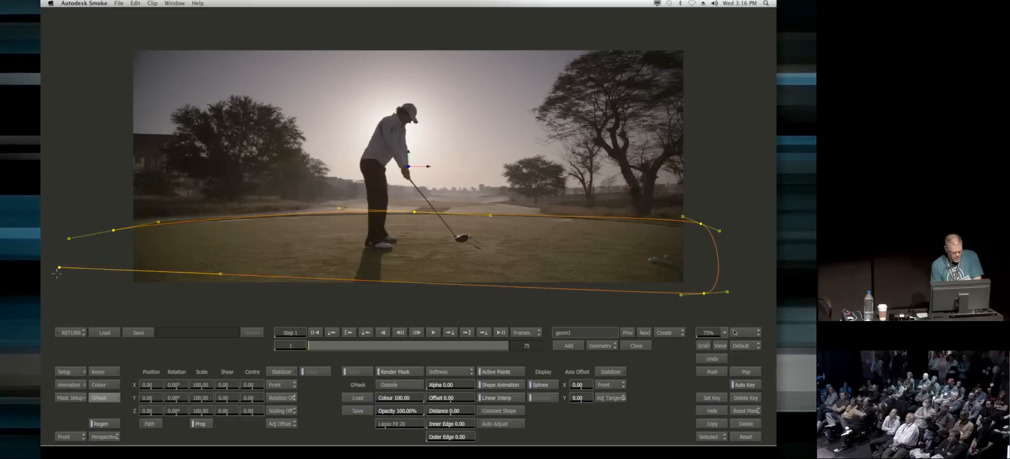
left_click_drag(105, 289, 87, 287)
left_click(114, 229)
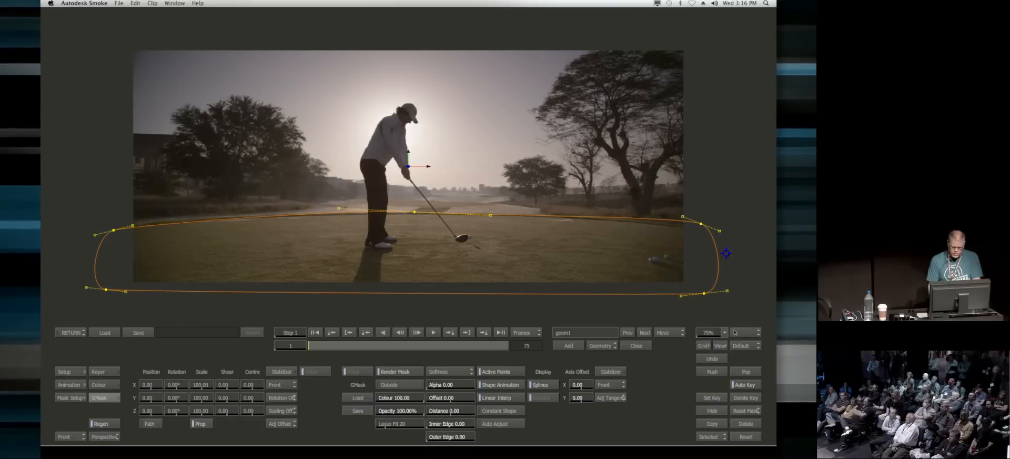
Step: Turn on scaling for the grass mask's tracking and place two trackers on the tee's far edge, one on each side of the golfer
mouse_move(322, 348)
left_mouse_down()
mouse_move(457, 349)
mouse_move(305, 351)
left_mouse_up()
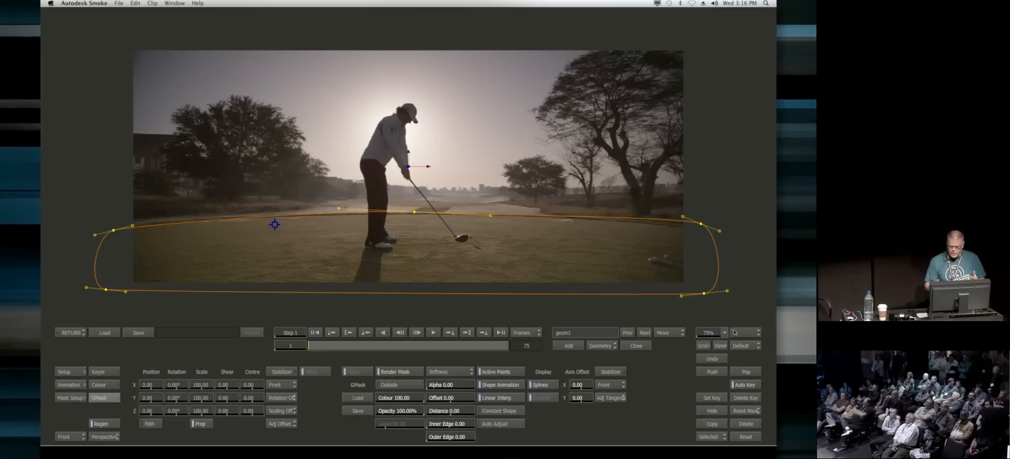
left_click(276, 410)
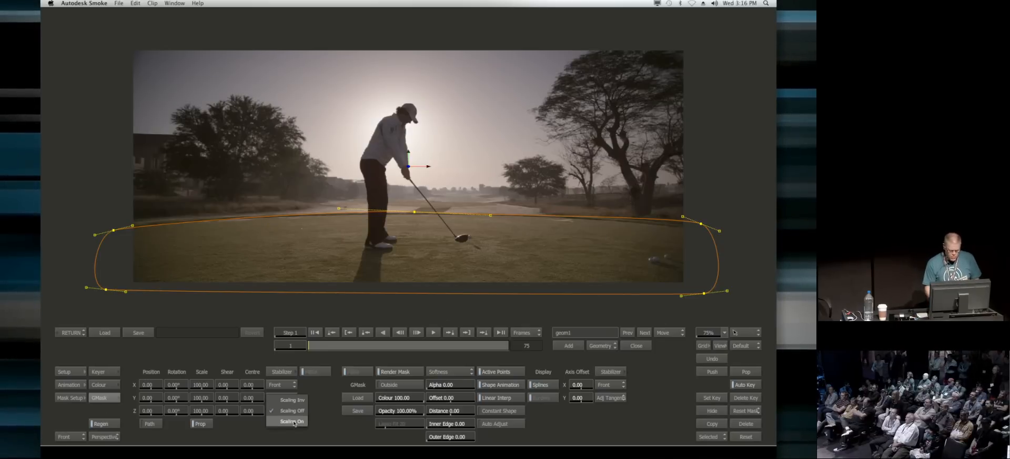
left_click(282, 371)
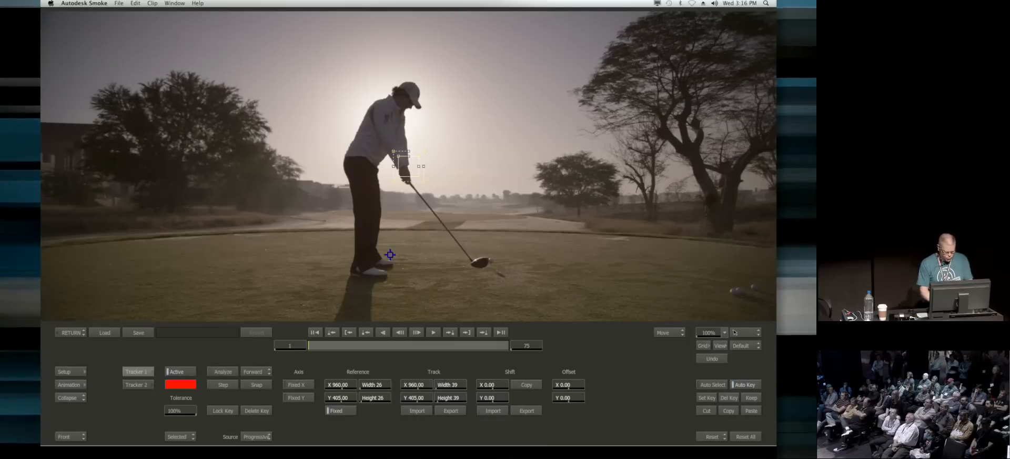
left_click_drag(409, 166, 243, 236)
key("Down")
left_click_drag(409, 166, 626, 239)
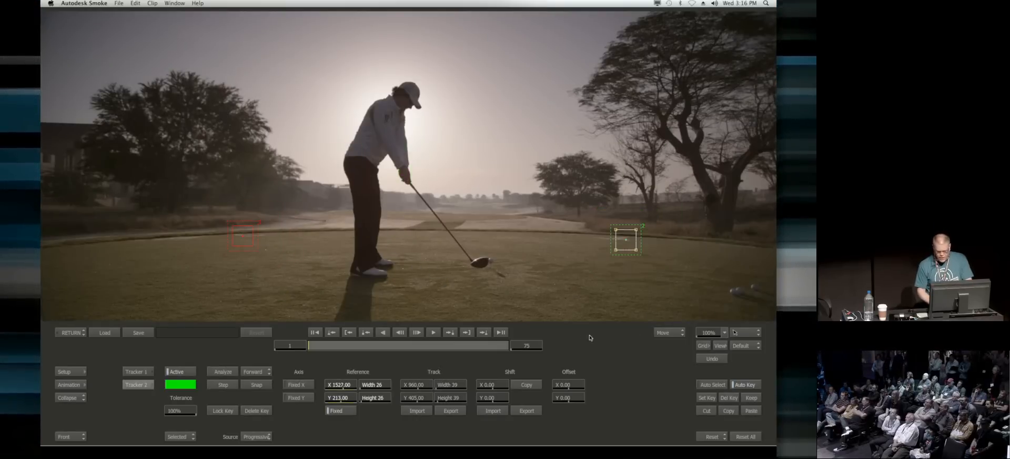
Step: Analyze the two grass trackers over the clip and check the mask's motion in the GMask editor
left_click(223, 371)
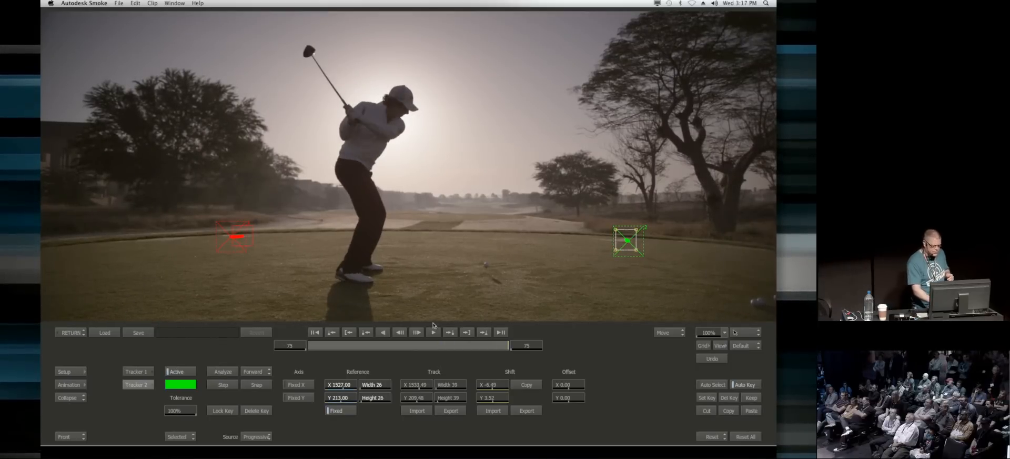
left_click(77, 332)
left_click_drag(462, 347, 143, 440)
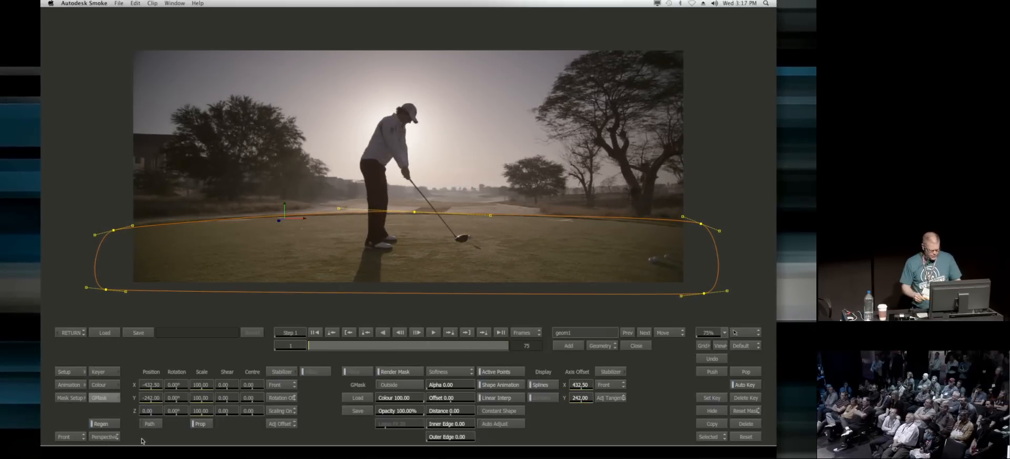
Step: Add a second garbage mask and draw its spline closely around the golfer's legs and shoes at frame 1
left_click_drag(354, 293, 411, 225)
left_click_drag(411, 225, 463, 169)
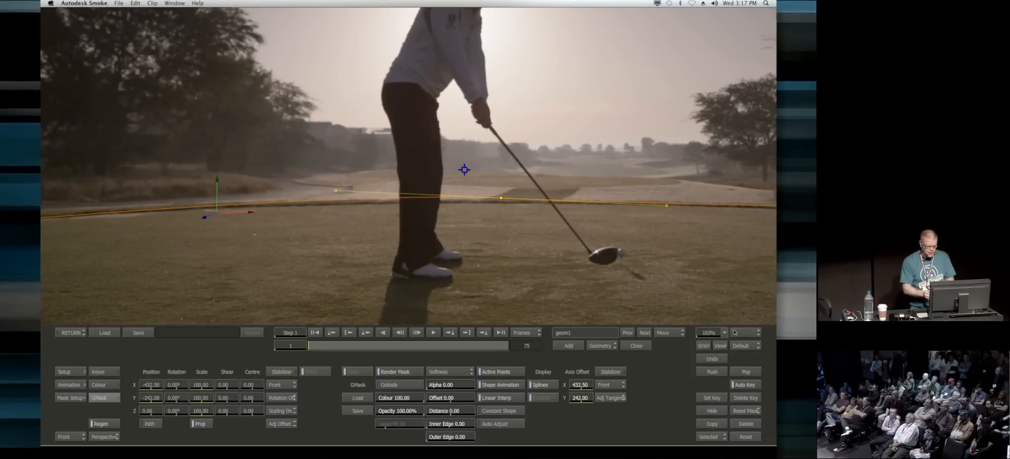
mouse_move(310, 345)
left_mouse_down()
mouse_move(476, 343)
mouse_move(302, 343)
left_mouse_up()
left_click(569, 345)
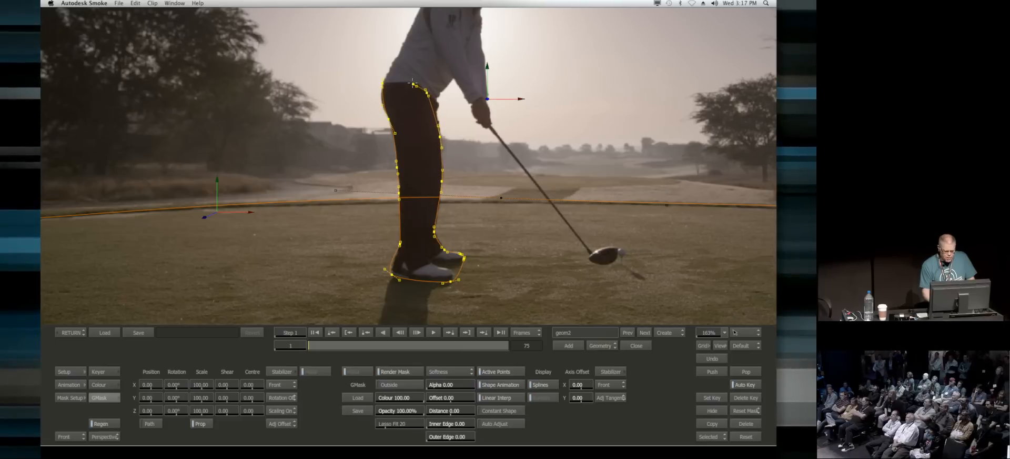
Step: Select all points of the leg mask and gang their point trackers with the fixed reference turned off
left_click_drag(334, 61, 523, 293)
left_click_drag(336, 345, 183, 361)
left_click(611, 372)
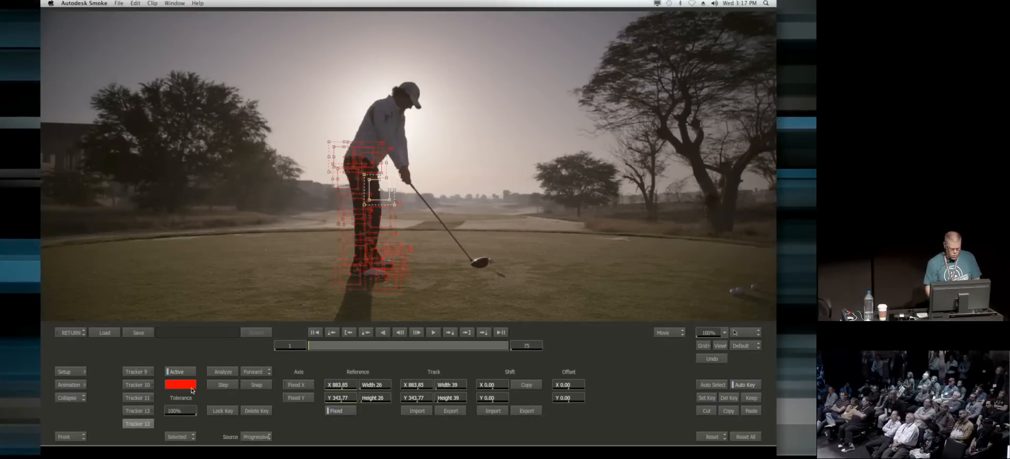
left_click_drag(175, 436, 178, 424)
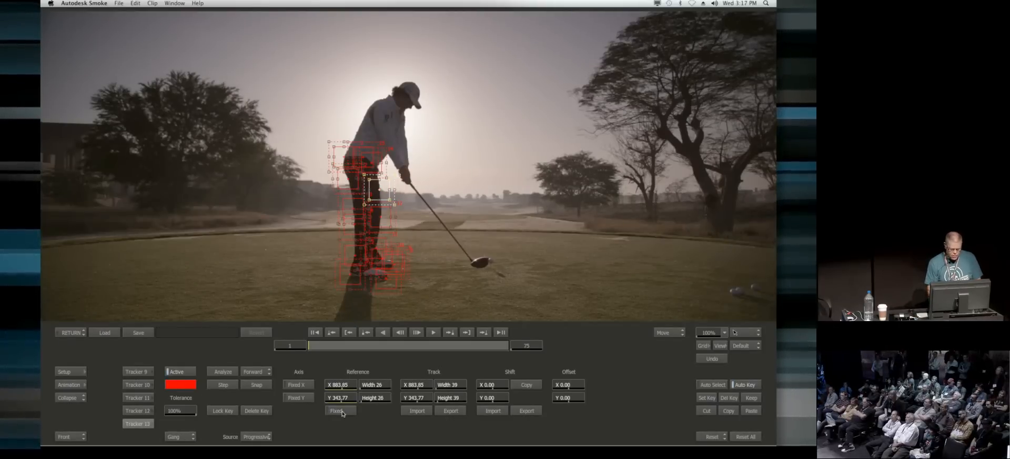
Step: Analyze the leg mask's point trackers over the clip and check how the mask follows the golfer's legs
left_click(215, 371)
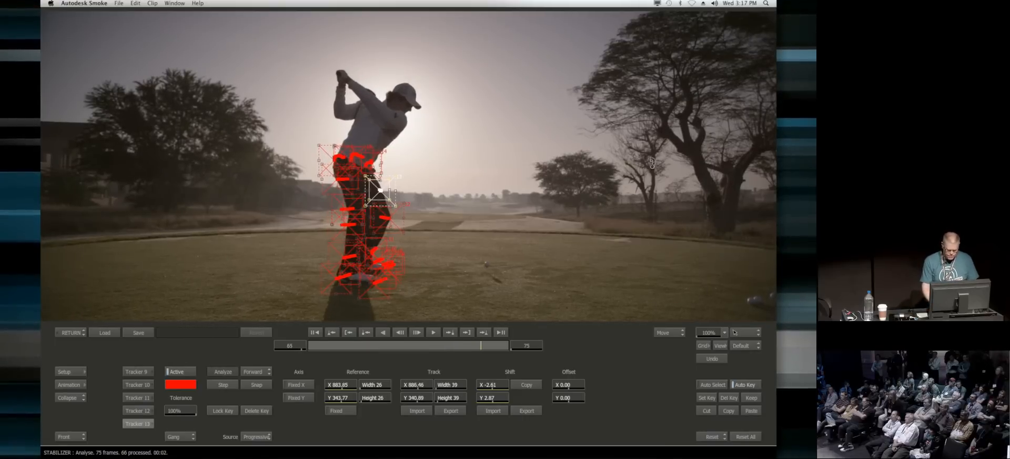
left_click(71, 332)
left_click_drag(482, 349, 263, 365)
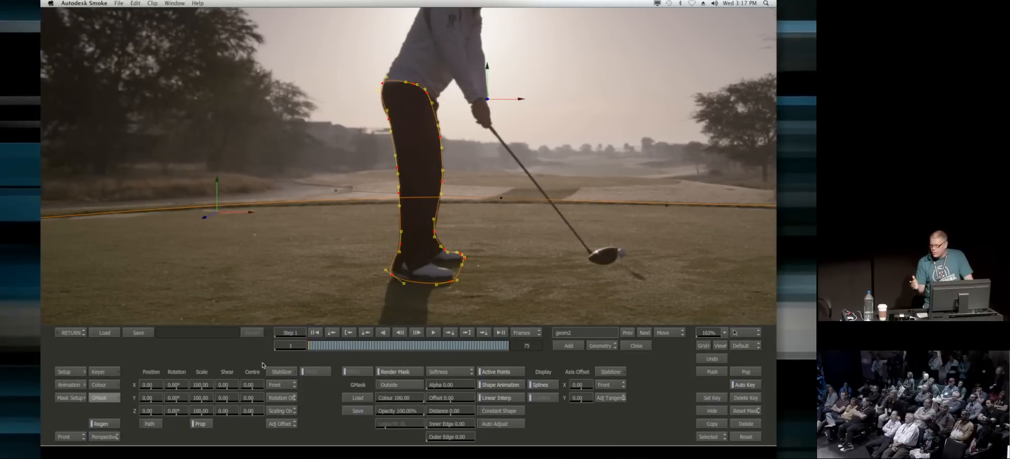
left_click_drag(347, 348, 302, 358)
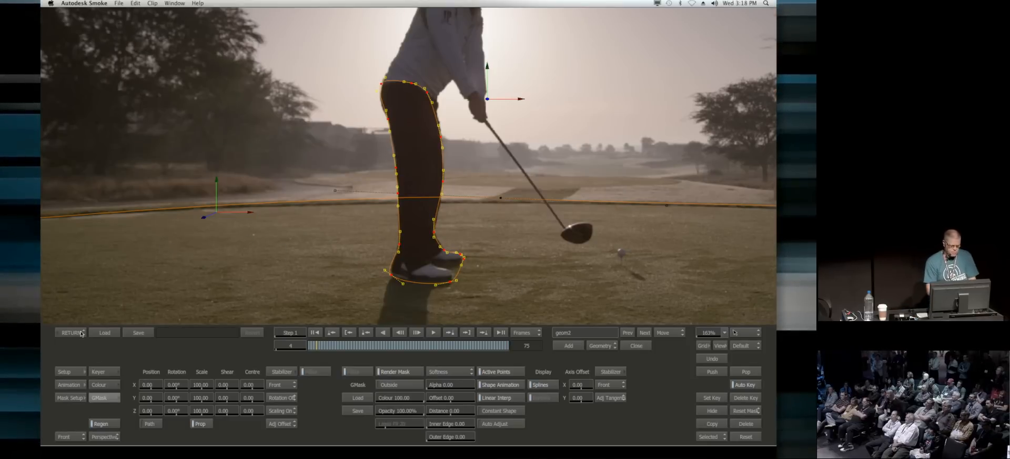
Step: Return to the timeline and hide and reshow track V1.1 to check the keyed golfer on its own
left_click(82, 333)
left_click(72, 332)
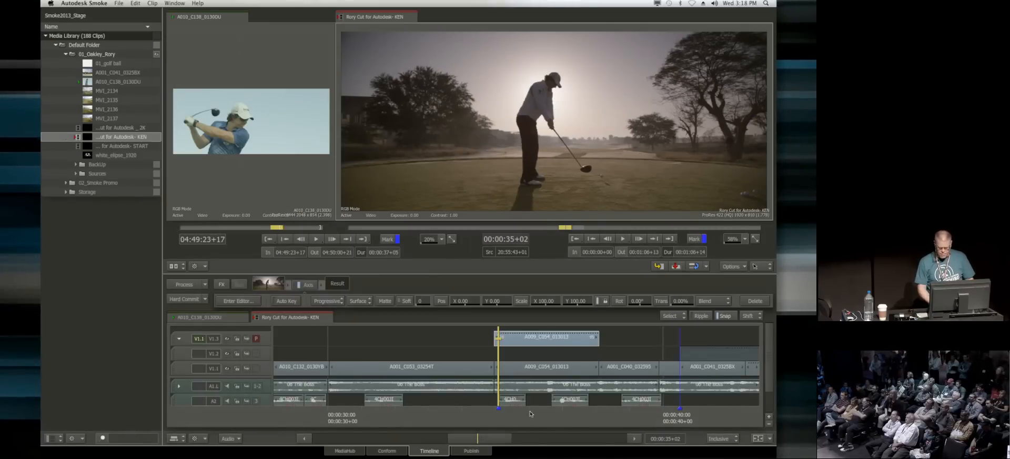
left_click(228, 368)
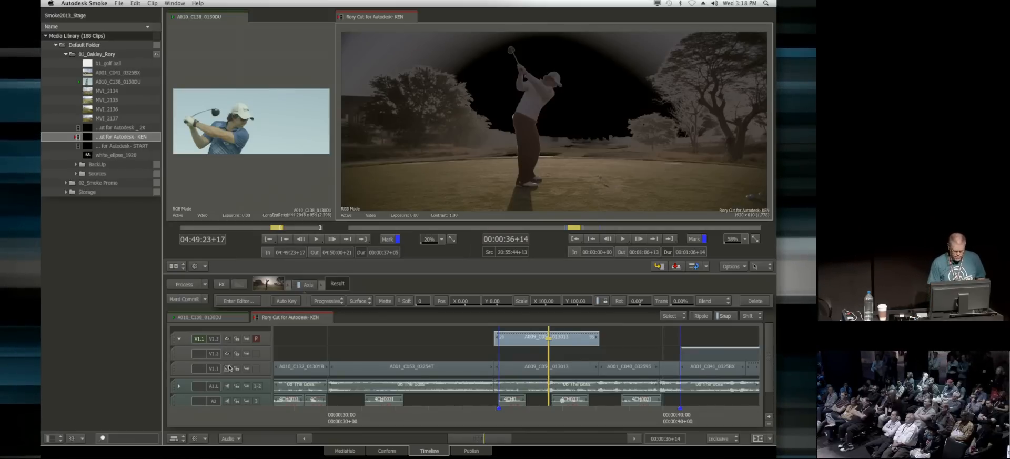
left_click(228, 369)
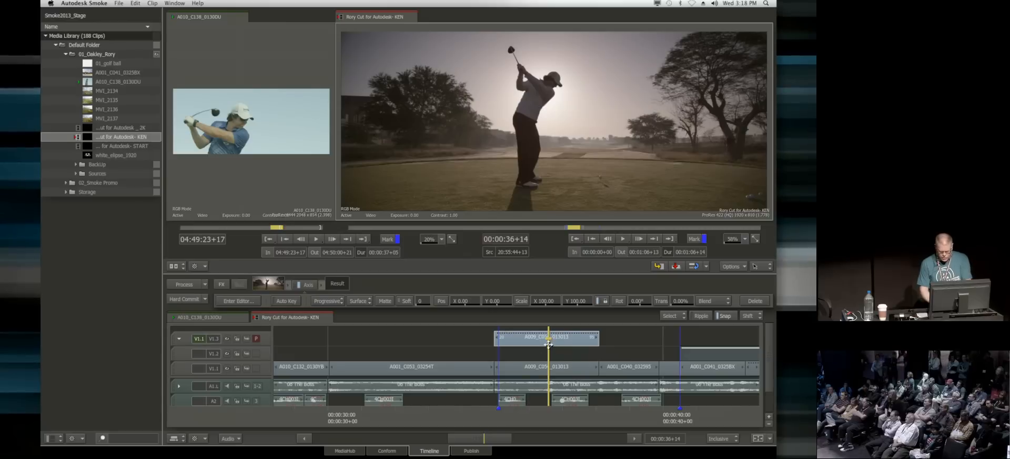
Step: Add a Text effect to the gap segment on track V1.2 and enter the title OAKLEY in its editor
left_click(564, 357)
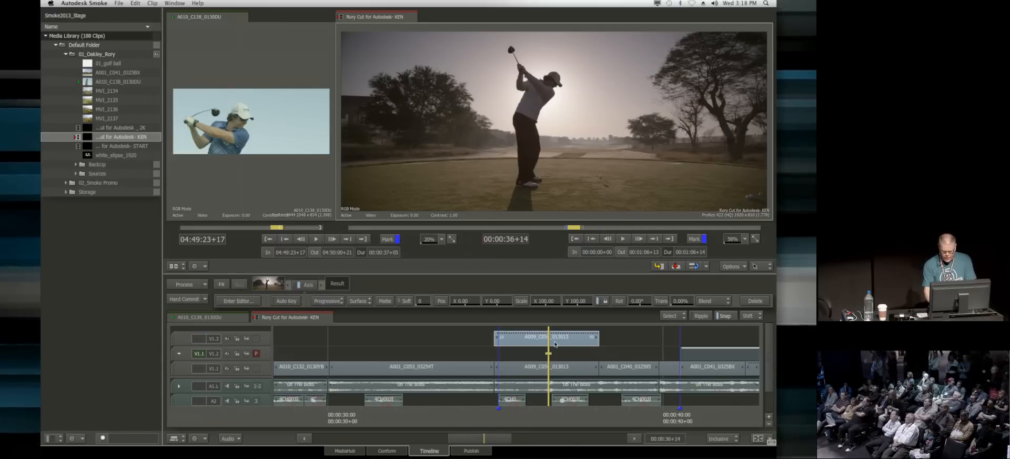
left_click(555, 352)
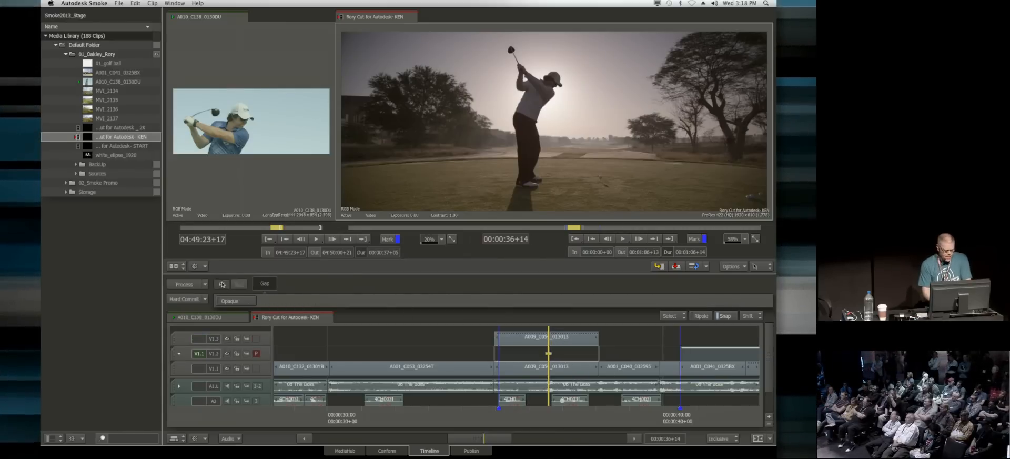
left_click(222, 285)
left_click(448, 292)
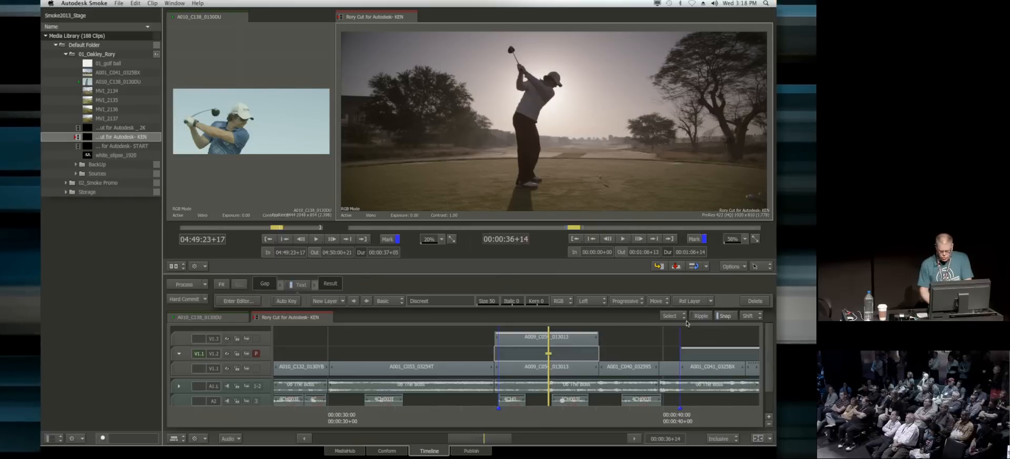
left_click(240, 300)
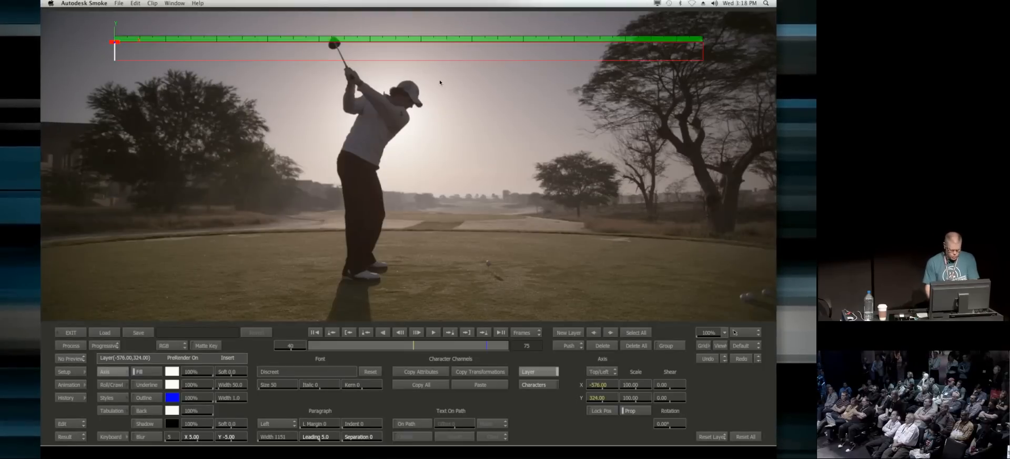
type("OAKLEY")
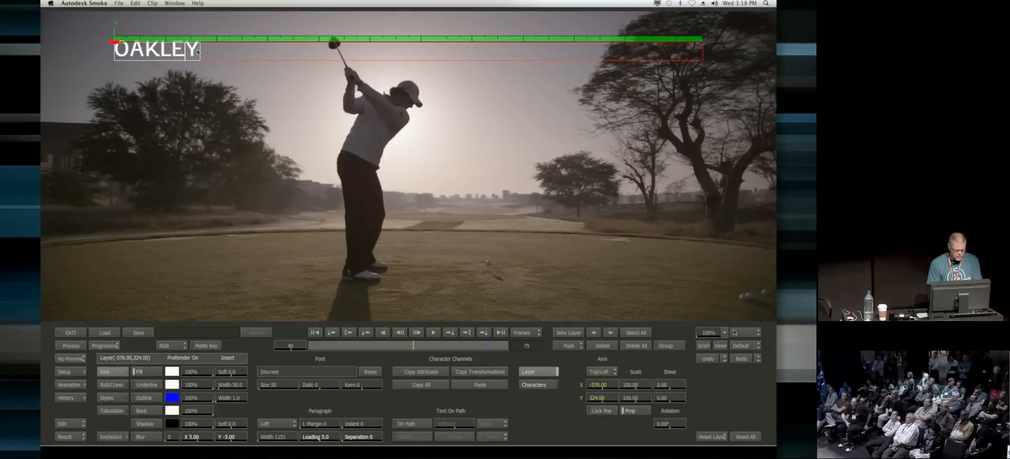
Step: Set the OAKLEY title to size 250 and load the Discreet-Bold font for it
left_click_drag(126, 56, 175, 68)
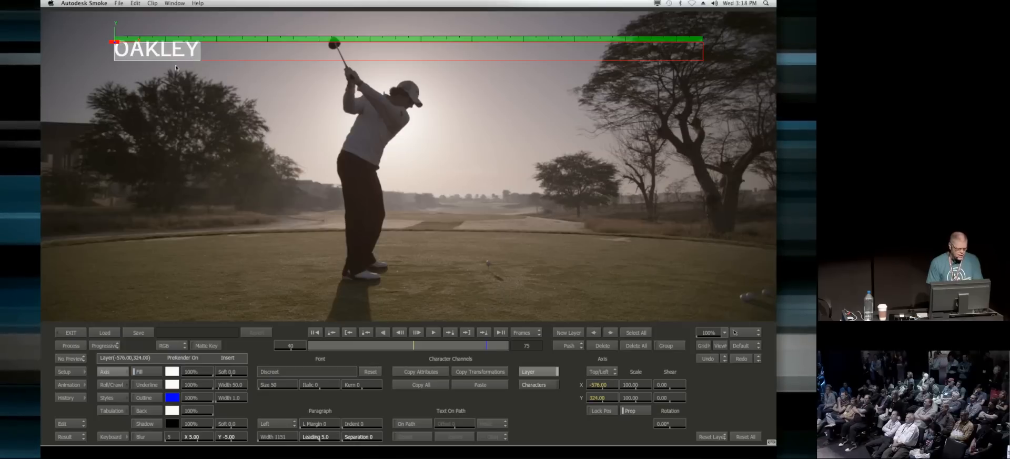
left_click(282, 385)
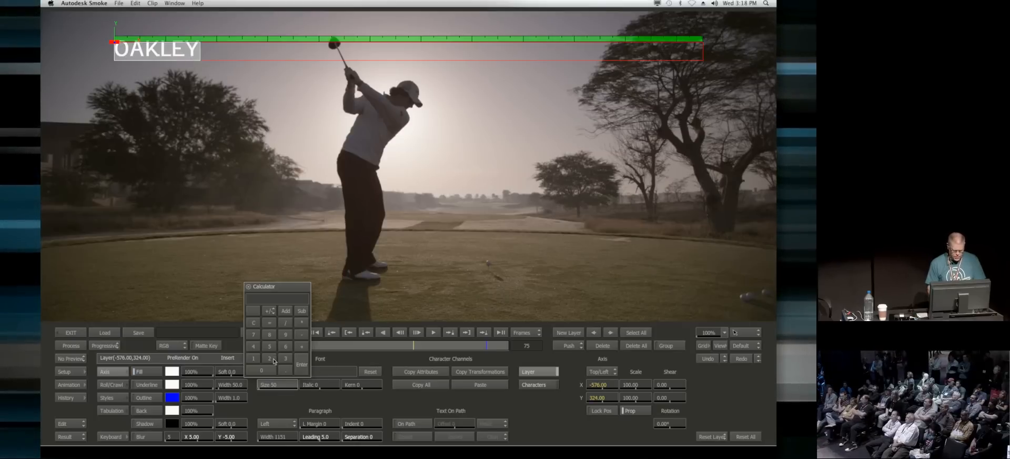
key("Return")
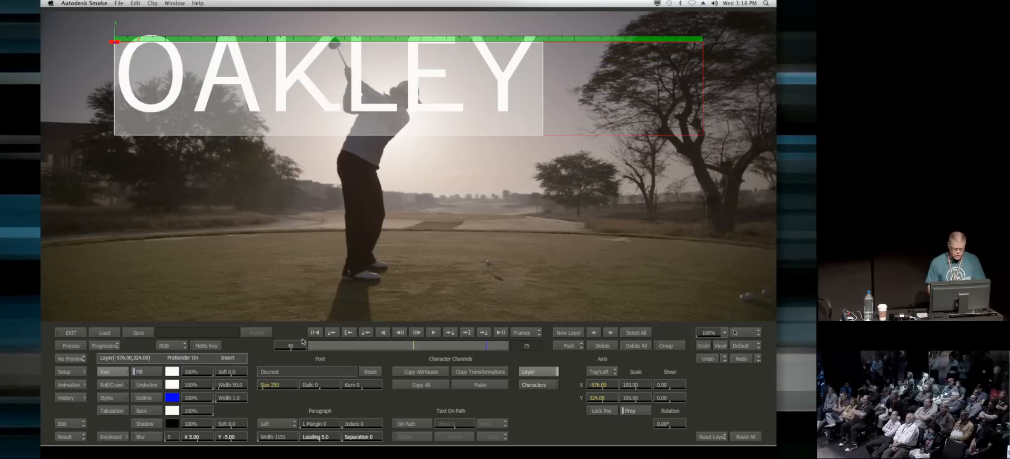
left_click(292, 372)
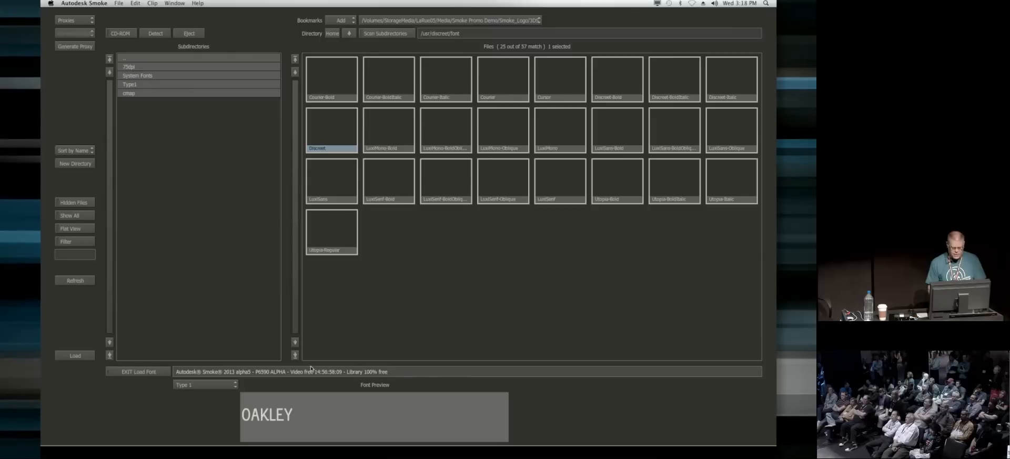
left_click(74, 20)
left_click(357, 101)
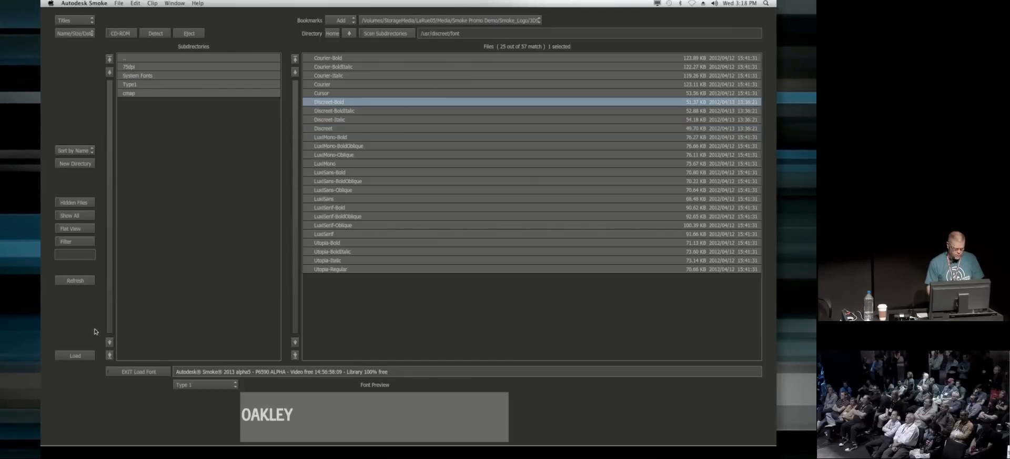
left_click(89, 352)
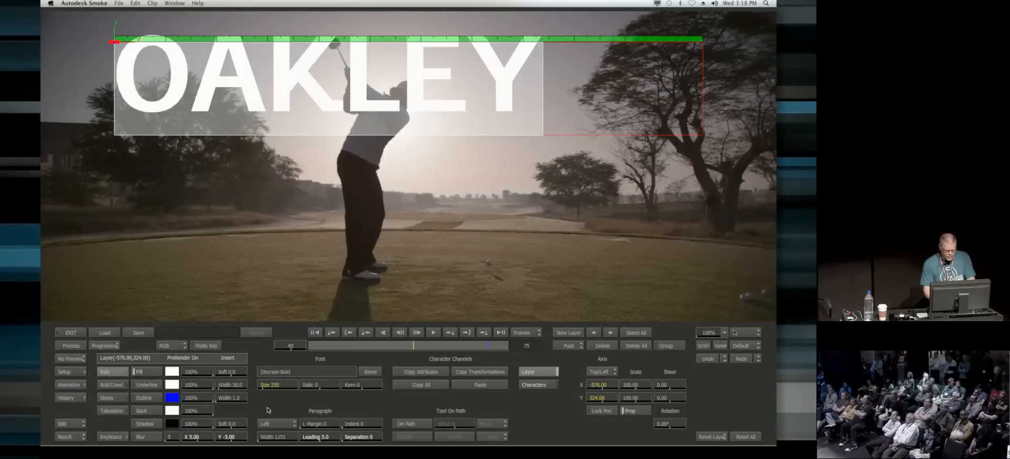
Step: Centre the title's paragraph alignment and return to the timeline
left_click(278, 423)
left_click(283, 419)
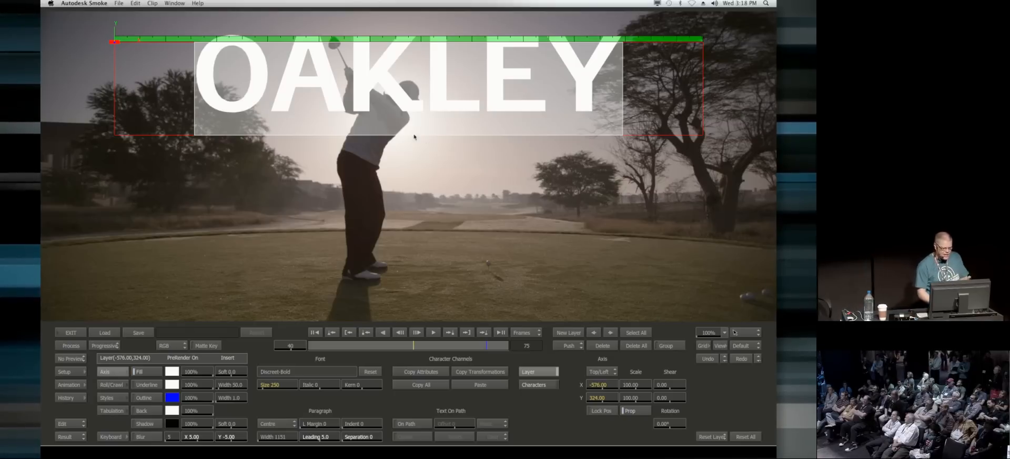
left_click(72, 333)
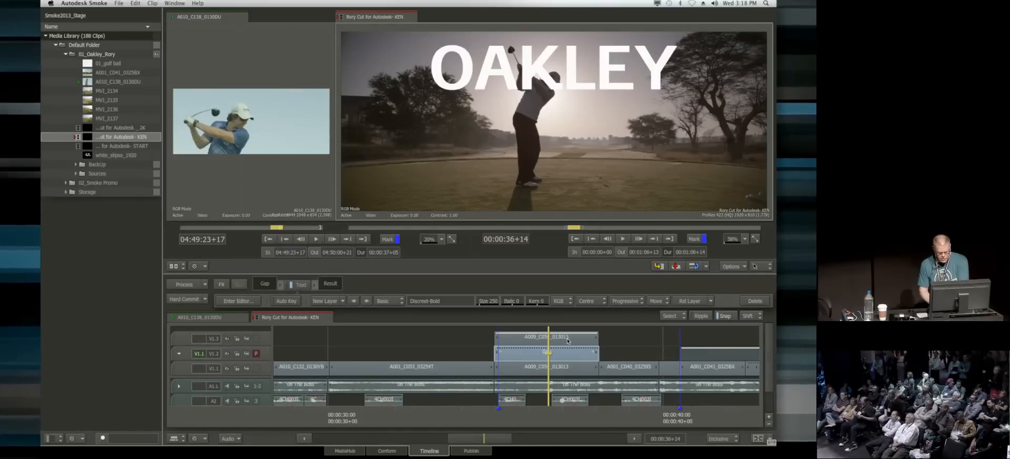
Step: Include the keyed golfer layer on track V1.3 in the view, check it over the title, and switch the text output to RGBA
left_click(567, 341)
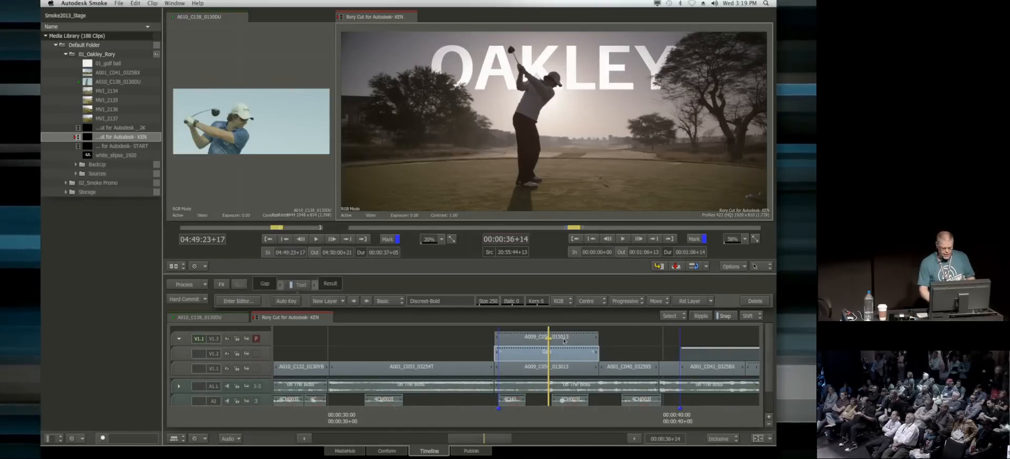
mouse_move(535, 412)
left_mouse_down()
mouse_move(496, 413)
mouse_move(554, 413)
left_mouse_up()
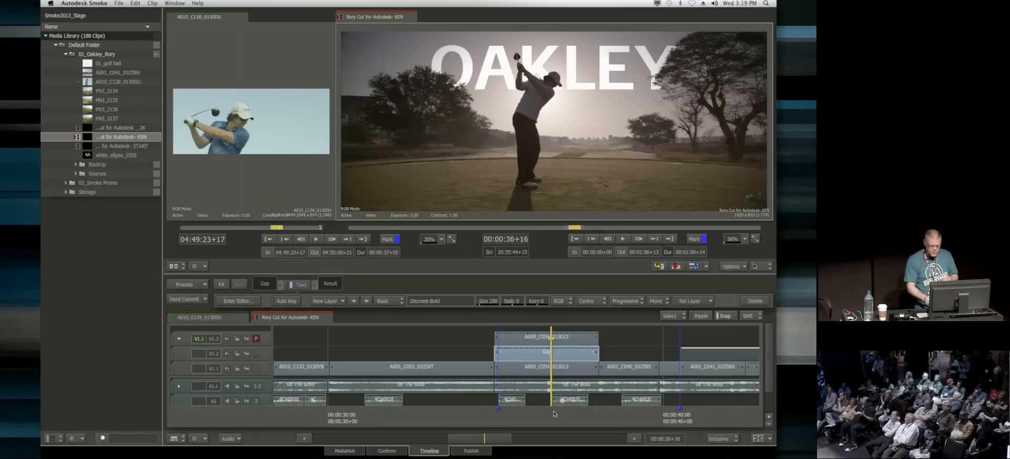
left_click(563, 300)
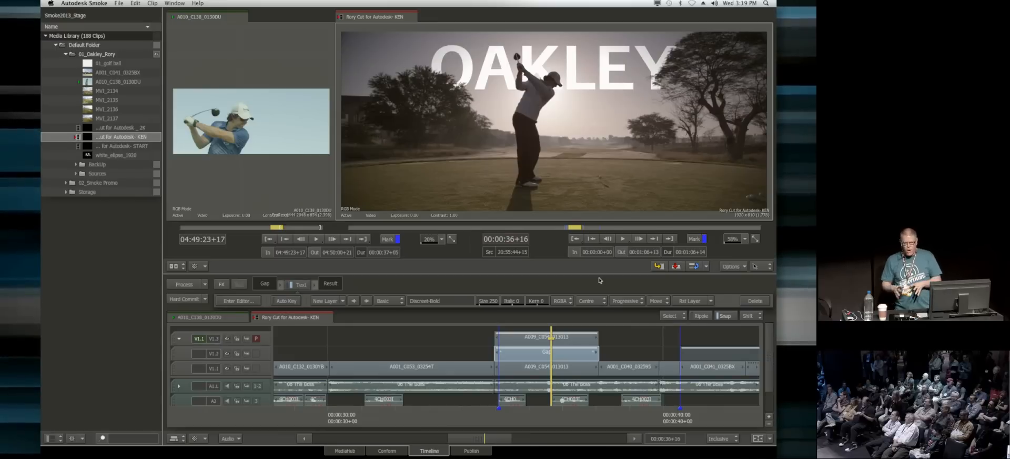
Step: Select the background golfer shot with the title and keyed layers above it and create a ConnectFX flow from them
left_click(505, 363)
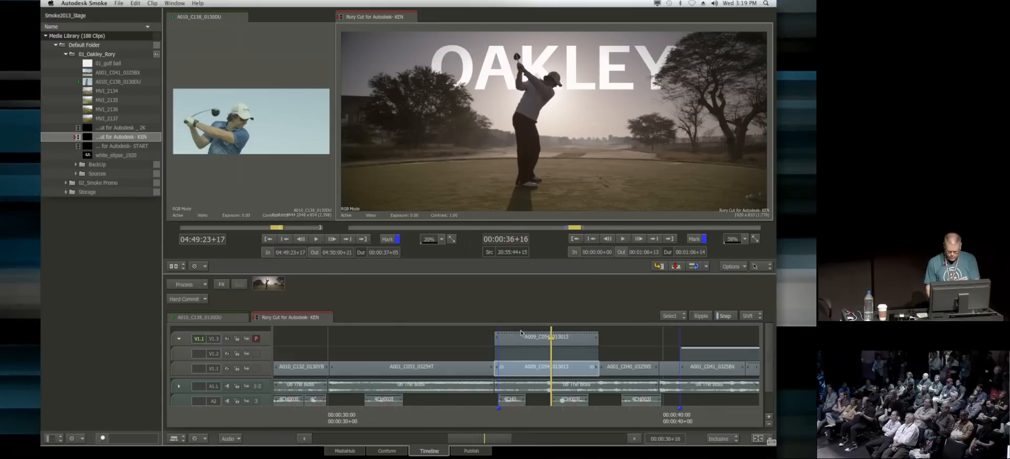
left_click(521, 334, "shift")
left_click(221, 287)
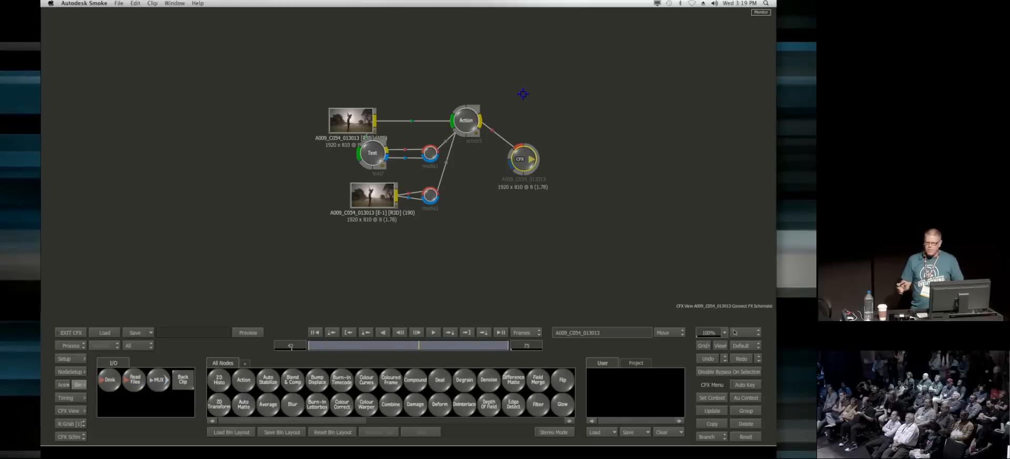
Step: Space out the clip and Action nodes and set up a two-up view with the schematic beside the Action result
left_click_drag(350, 120, 339, 98)
left_click_drag(474, 109, 479, 139)
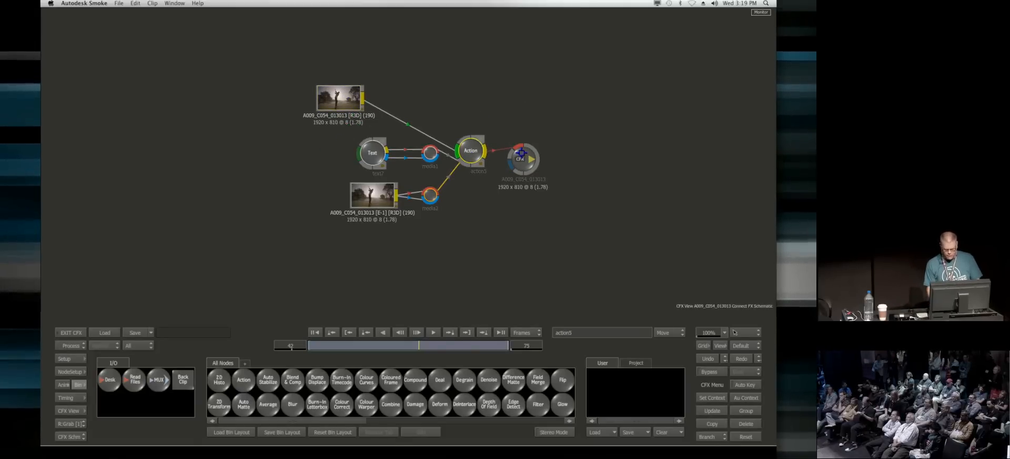
key("alt+2")
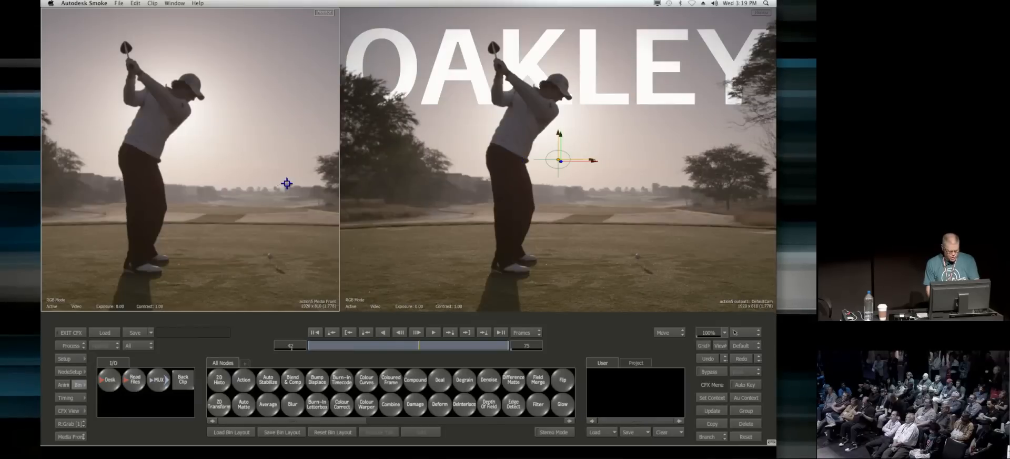
key("Escape")
mouse_move(340, 200)
left_mouse_down()
mouse_move(368, 200)
mouse_move(342, 201)
left_mouse_up()
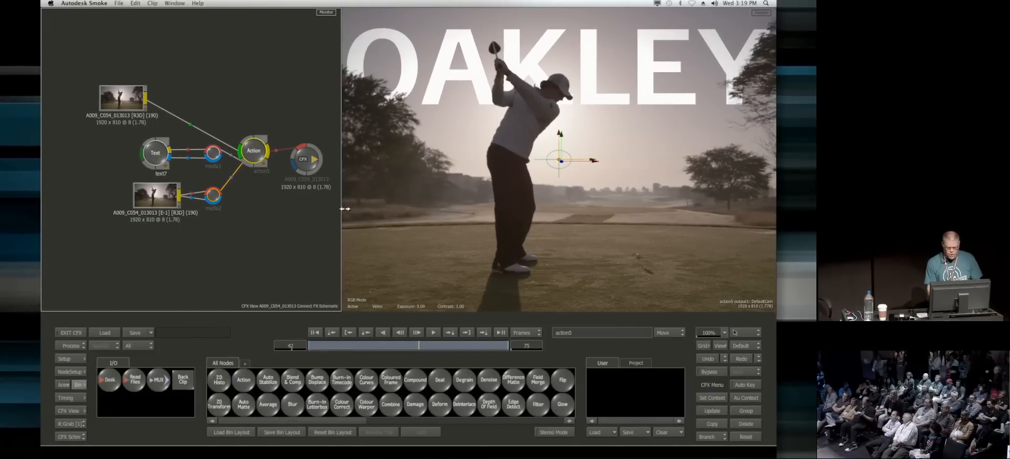
left_click_drag(254, 151, 258, 141)
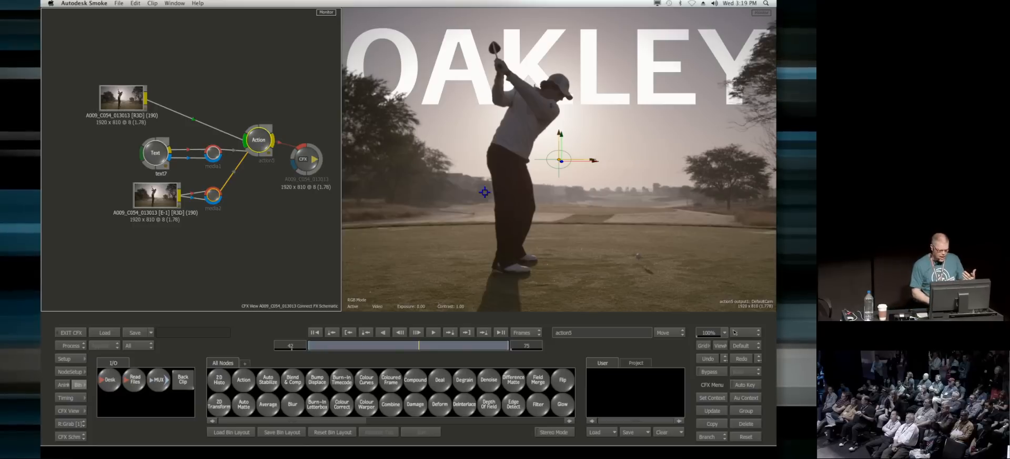
Step: Examine the Action node's media list for the background, text and keyed golfer inputs, and move the output node clear of the Action node
double_click(259, 141)
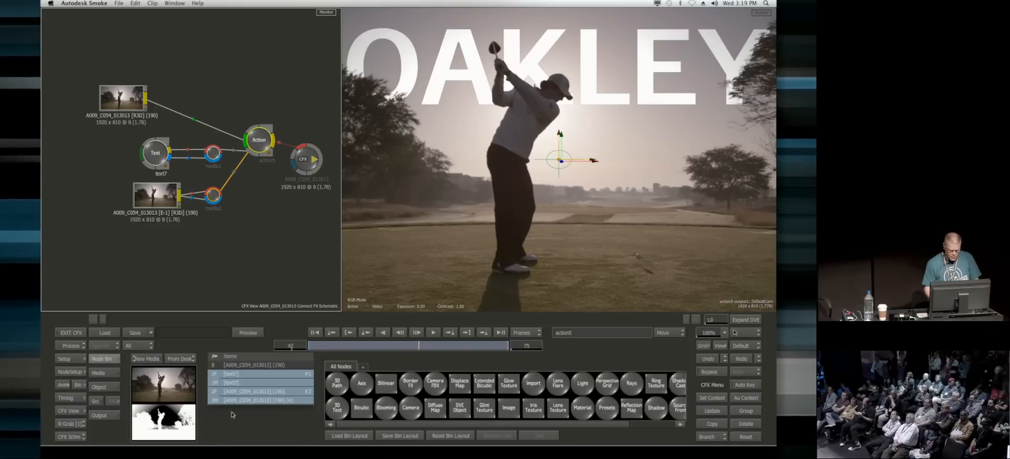
left_click(245, 367)
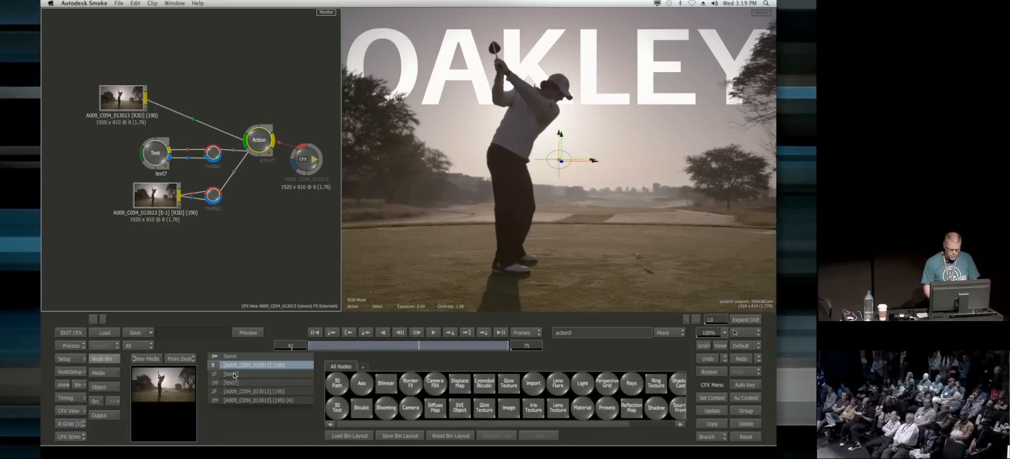
left_click(234, 374)
left_click(258, 392)
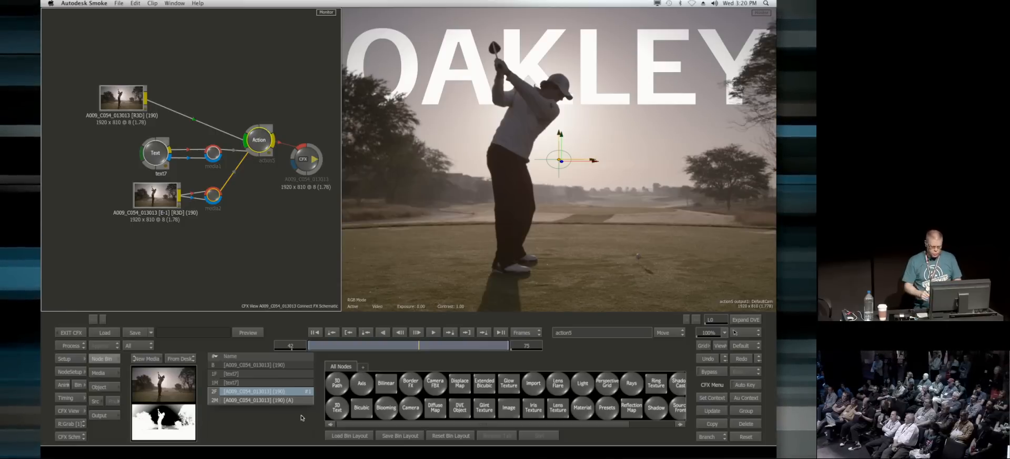
mouse_move(257, 138)
left_mouse_down()
mouse_move(262, 123)
mouse_move(253, 137)
left_mouse_up()
left_click_drag(310, 163, 320, 148)
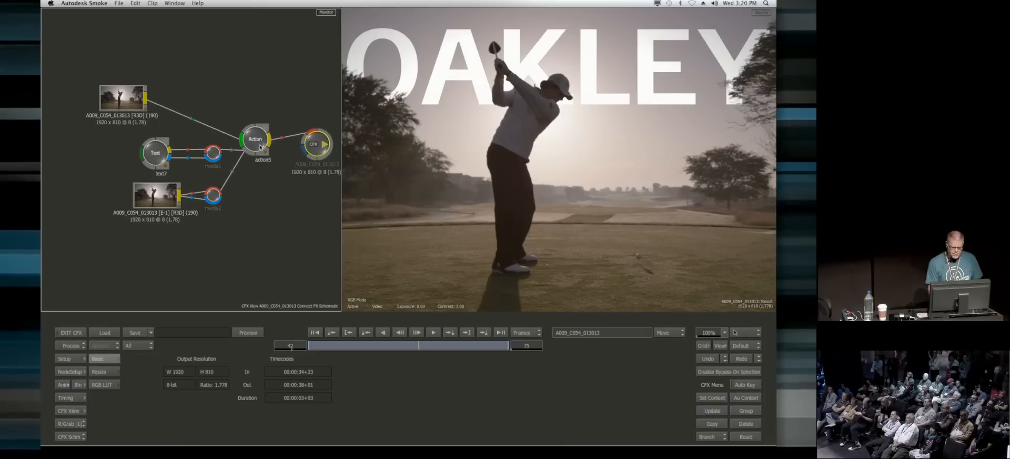
left_click(257, 141)
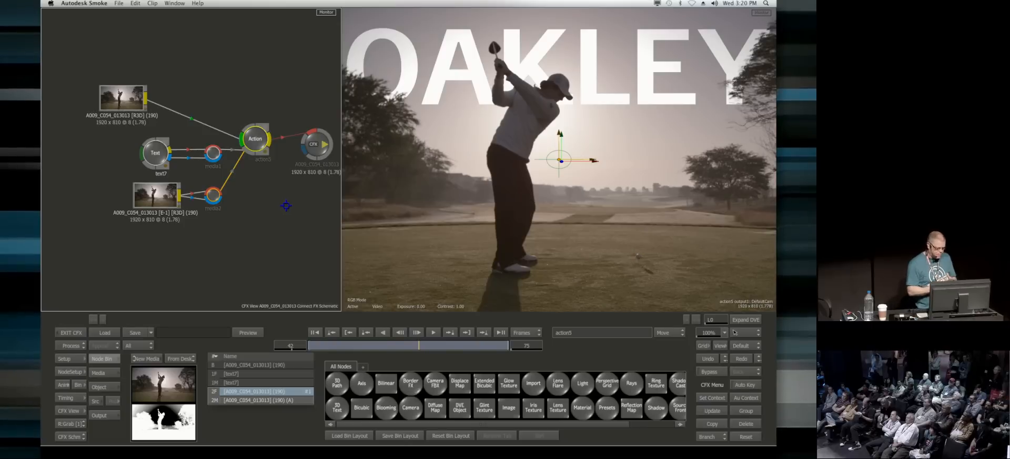
Step: Insert a Stylize node between the Action node and the ConnectFX output, with the output node moved aside to make room
left_click(79, 385)
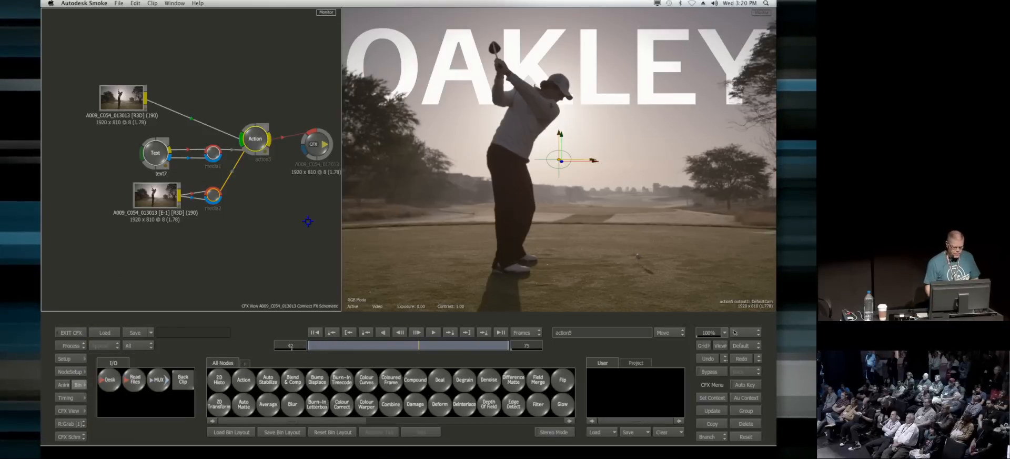
scroll(502, 400, "right", 15)
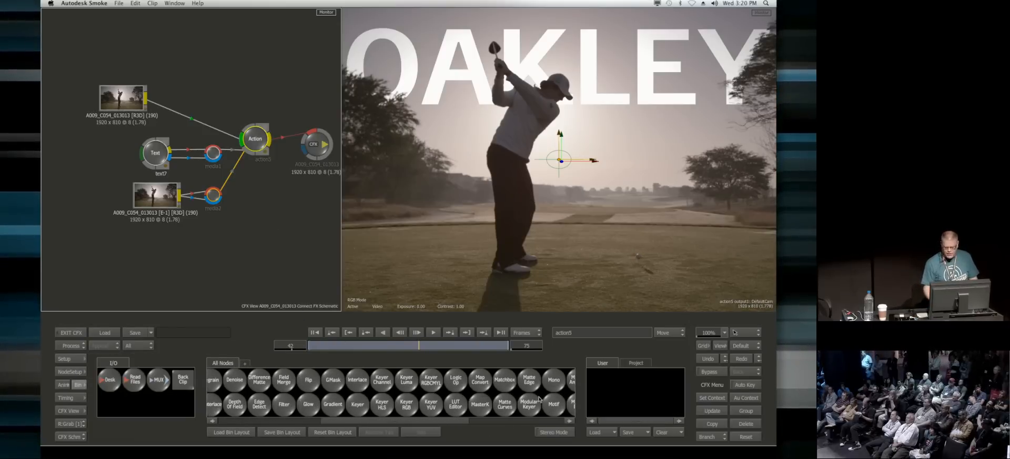
scroll(323, 395, "right", 4)
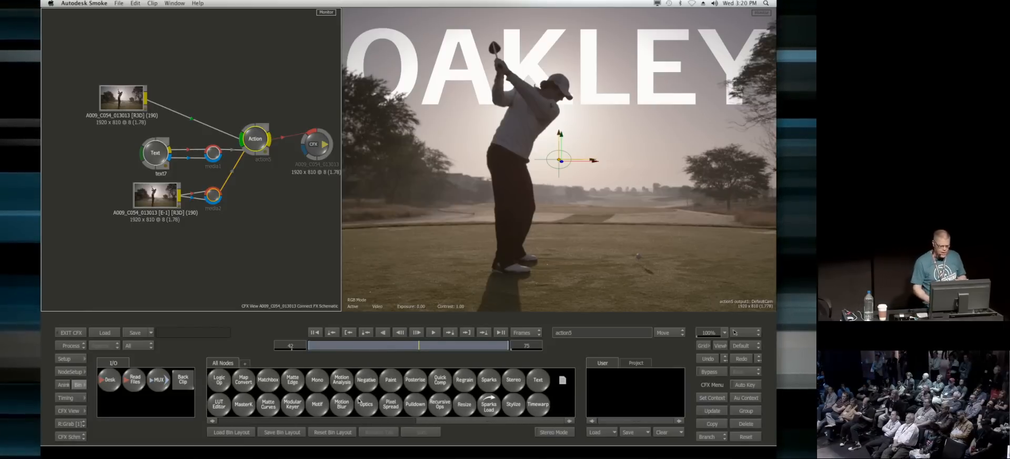
scroll(287, 232, "down", 3)
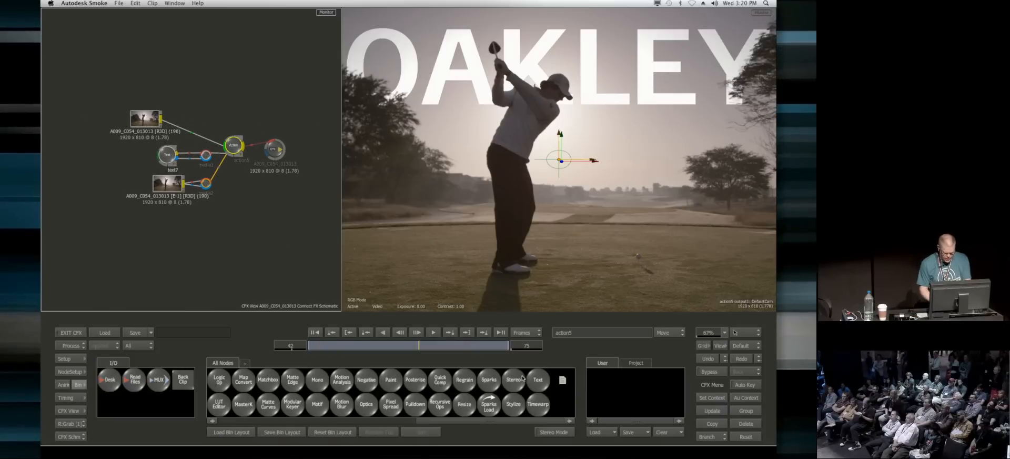
left_click(514, 404)
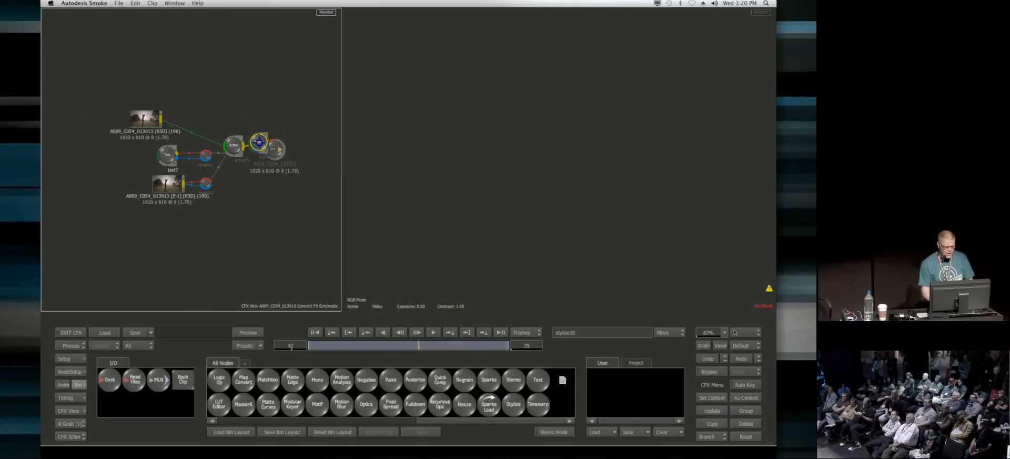
left_click_drag(277, 148, 256, 140)
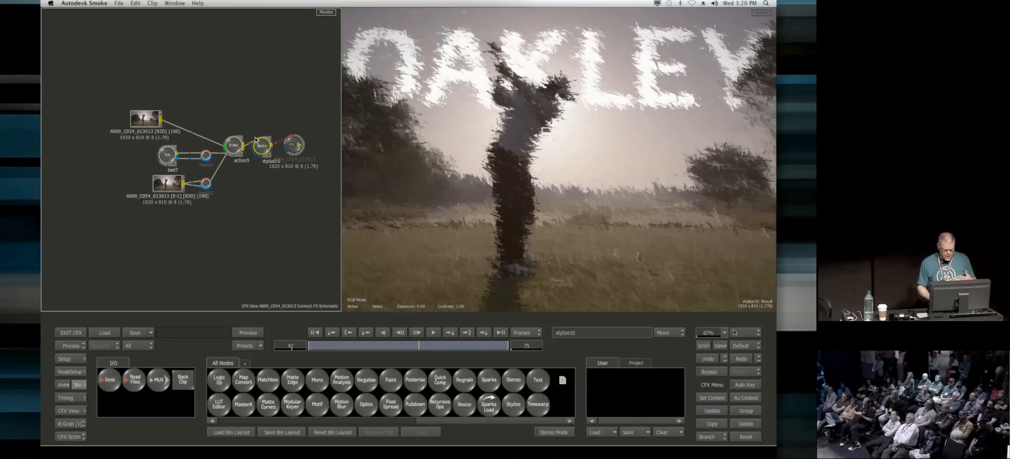
Step: Load the Expressionism02 paint preset into the Stylize node and move the node between the background clip and the Action node
double_click(261, 146)
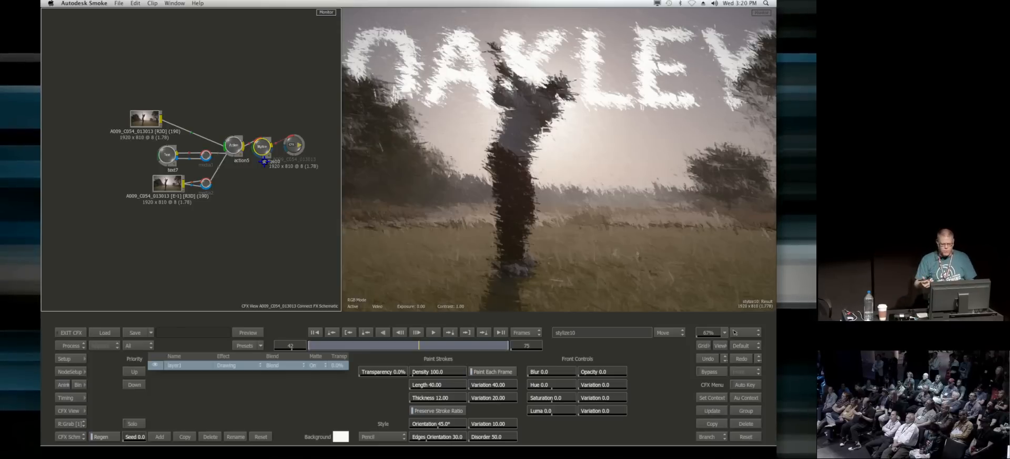
left_click(259, 345)
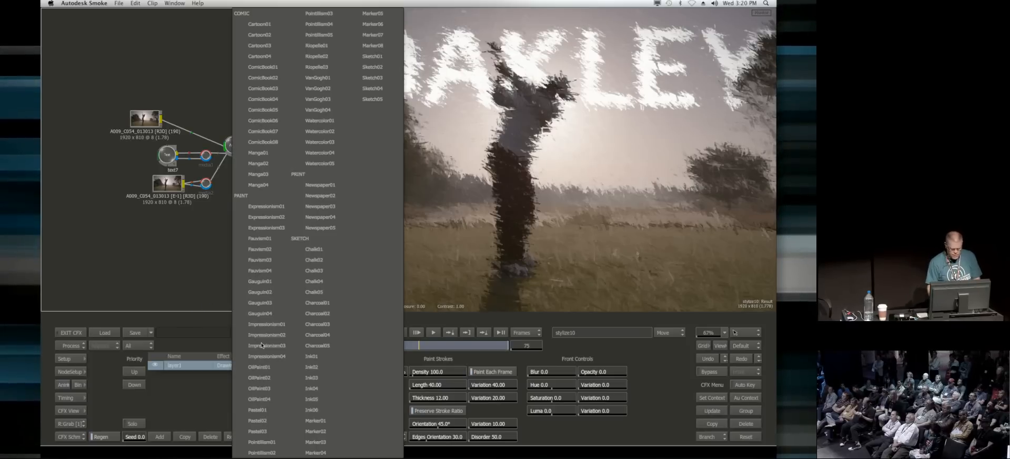
left_click(266, 217)
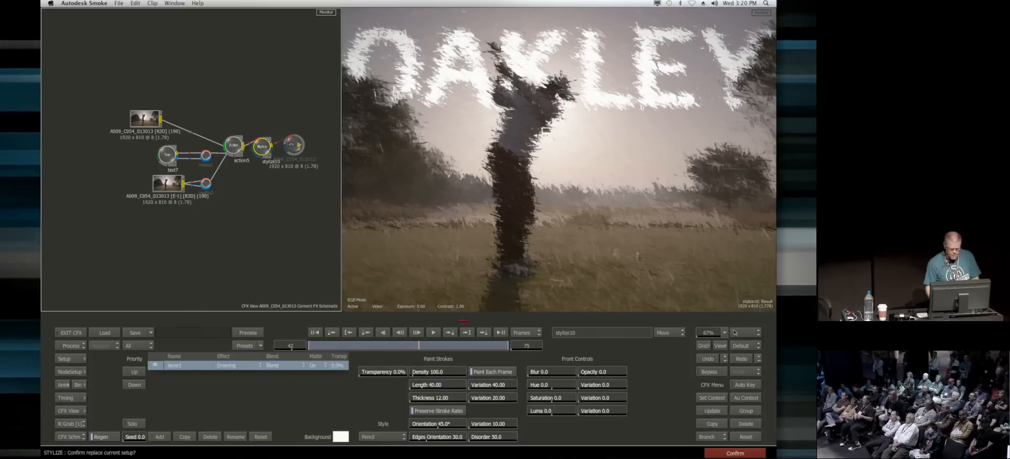
left_click(735, 453)
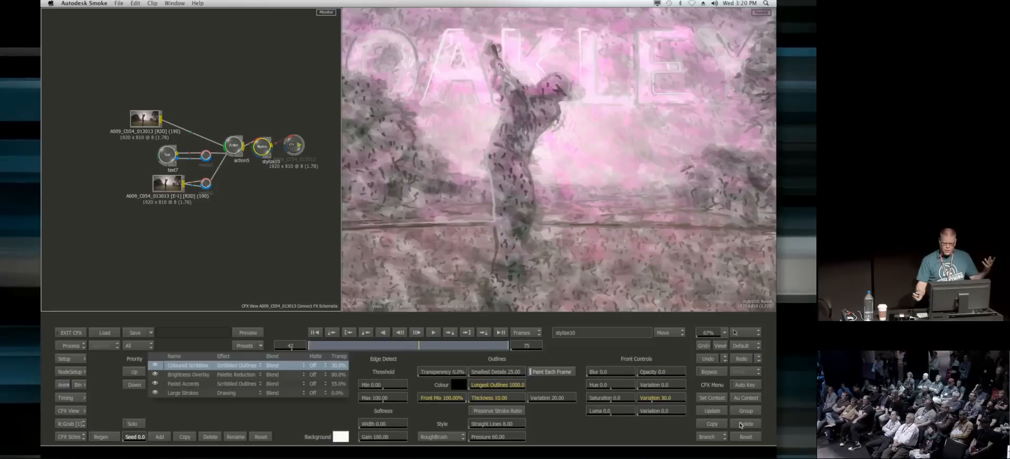
left_click_drag(615, 163, 575, 178)
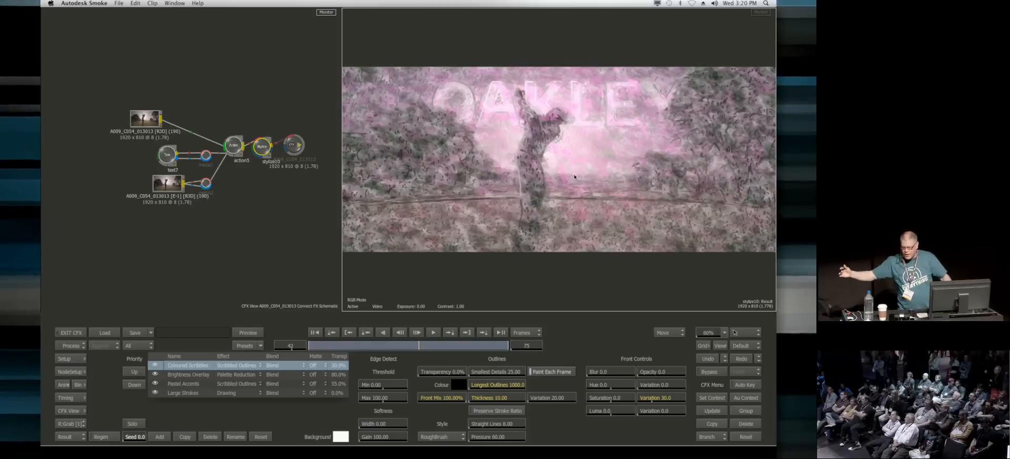
left_click_drag(266, 137, 188, 123)
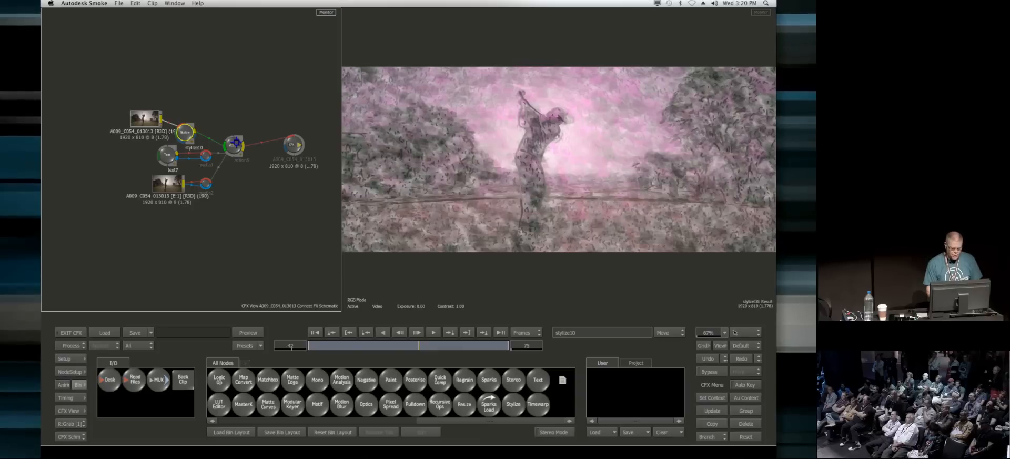
left_click(235, 142)
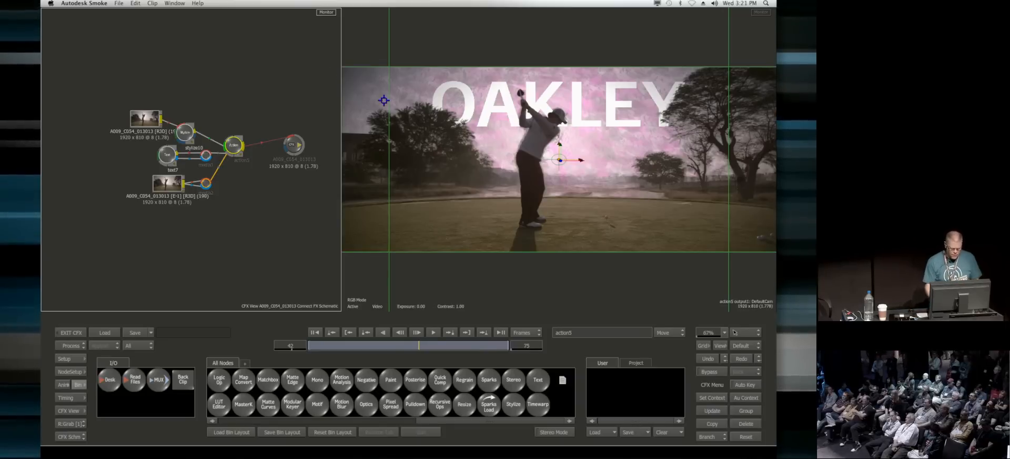
Step: Remove the Stylize node from the background clip's connection and select the Action node
left_click_drag(185, 129, 234, 352)
left_click(236, 143)
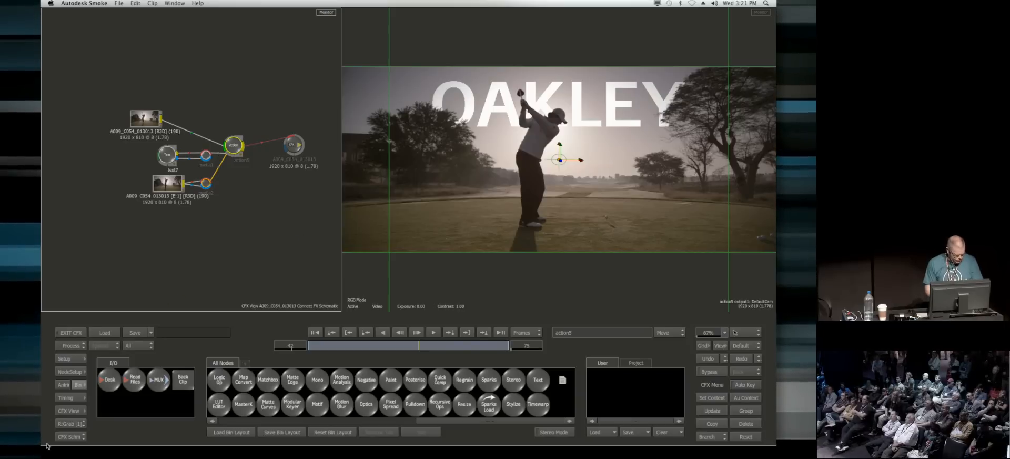
Step: Show the Action node's Working view beside the result and orbit it to an angled 3D view of the layers
left_click(70, 436)
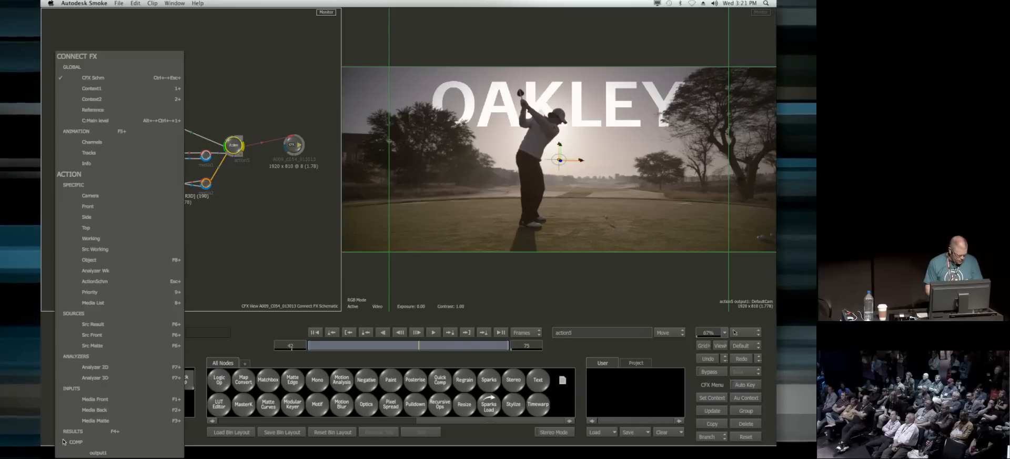
left_click(115, 242)
left_click_drag(238, 219, 309, 263)
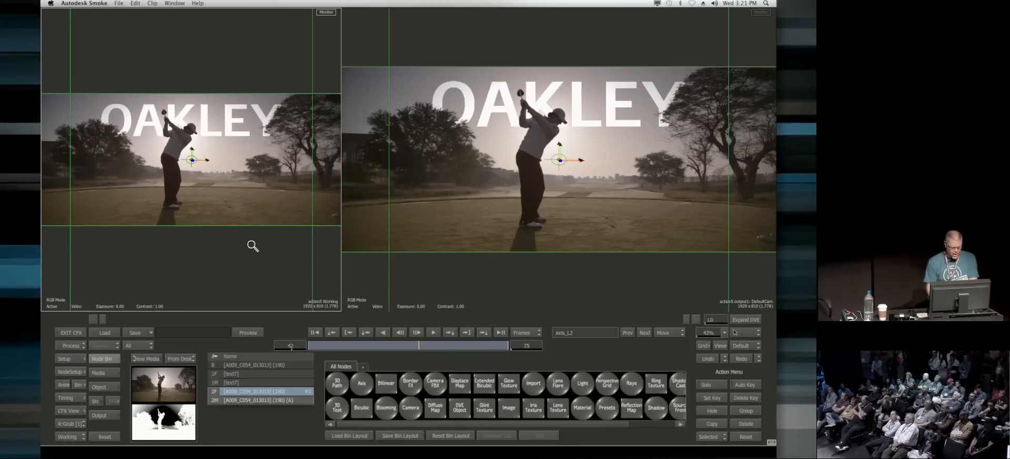
left_click_drag(253, 245, 261, 180)
key("o")
left_click_drag(263, 237, 201, 258)
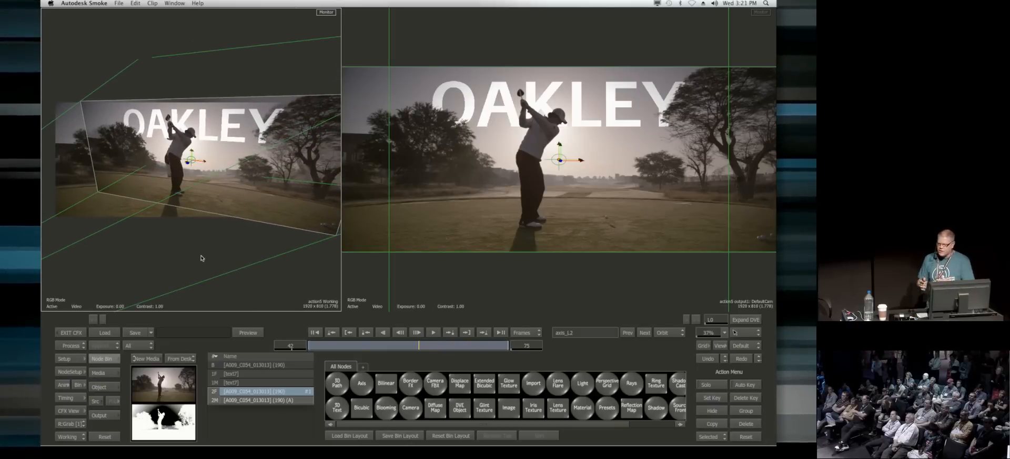
mouse_move(194, 141)
left_mouse_down()
mouse_move(374, 36)
mouse_move(388, 57)
mouse_move(227, 146)
mouse_move(190, 160)
mouse_move(175, 143)
left_mouse_up()
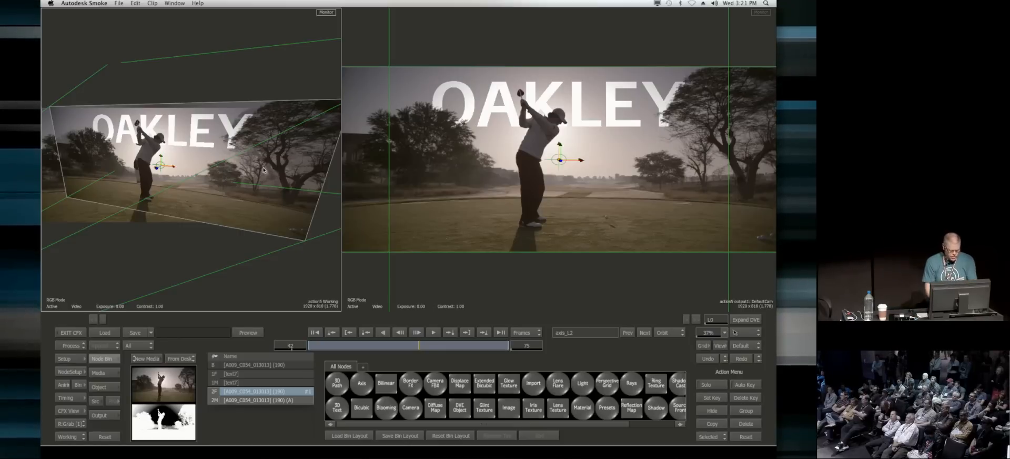
Step: Select the keyed golfer layer's top axis in the Action schematic, space it from the offset axis, and return to the Working view
key("grave")
left_click_drag(107, 233, 234, 150)
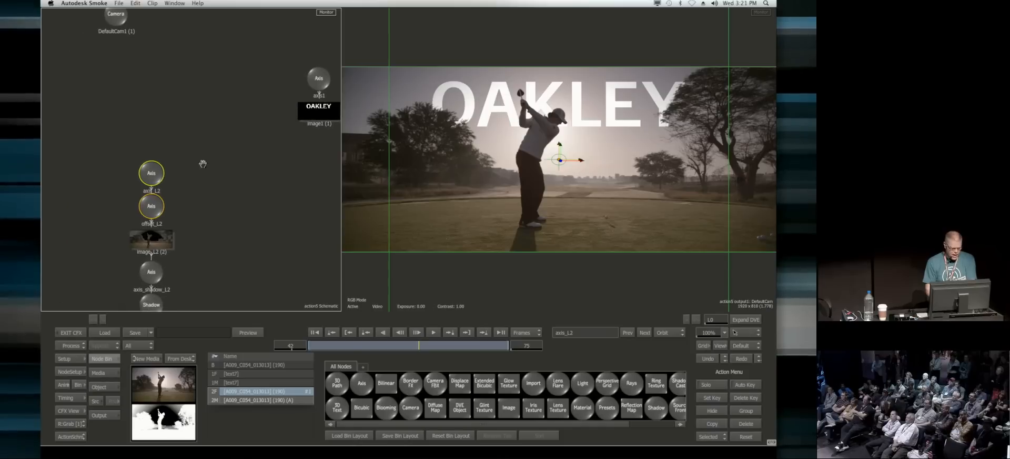
left_click_drag(151, 174, 156, 157)
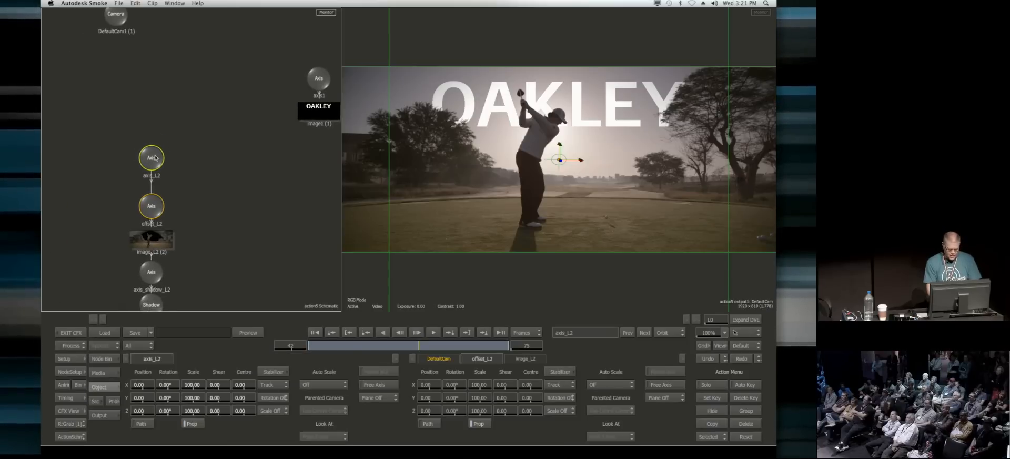
key("grave")
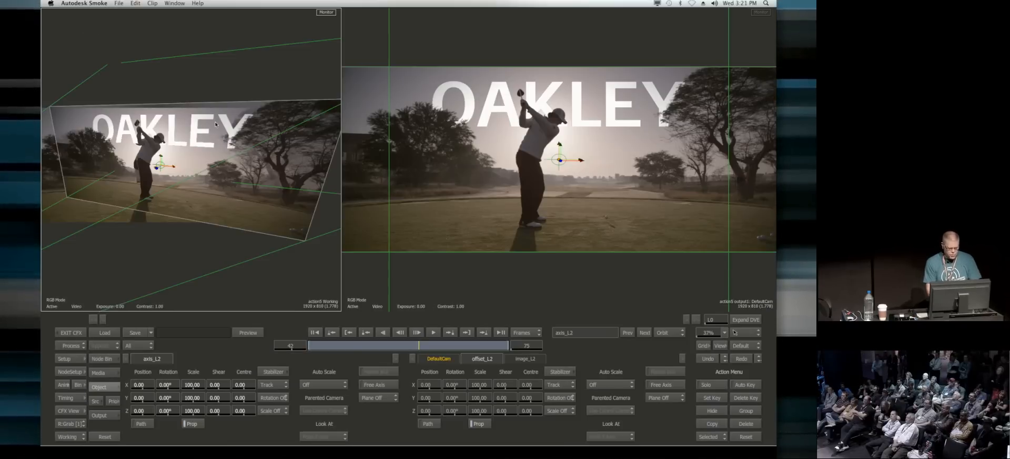
Step: Try moving the keyed golfer's axis forward to a Z position of 363, and undo the move
left_click_drag(140, 410, 213, 403)
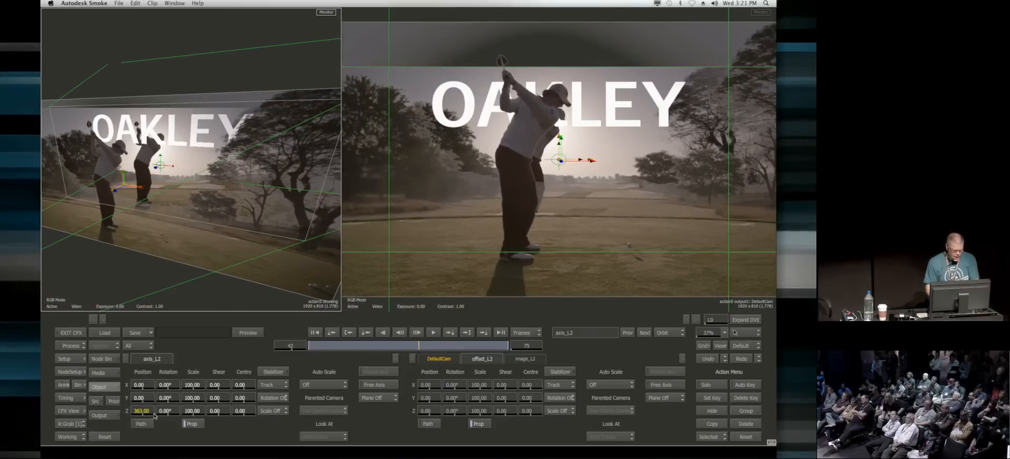
key("super+z")
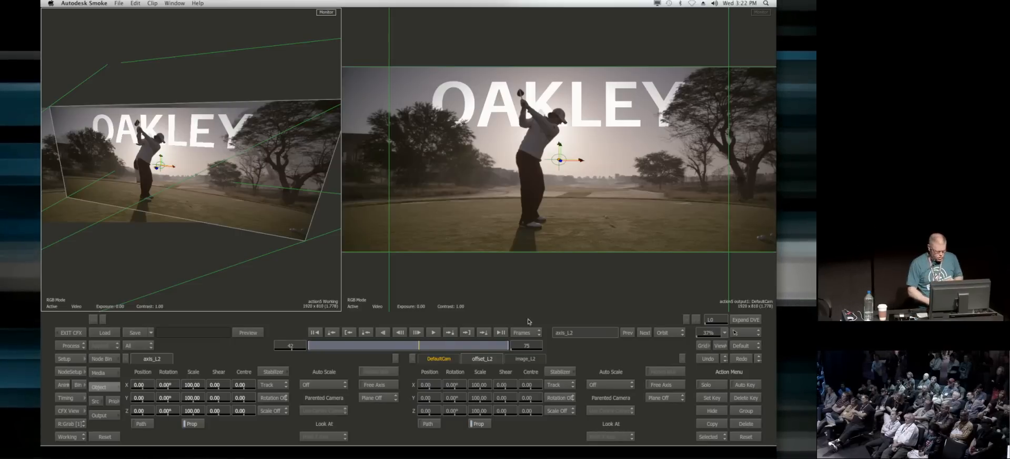
Step: Set the golfer axis's Auto Scale to On Position Change and move the axis forward to a Z position of 436
left_click(335, 384)
left_click(337, 374)
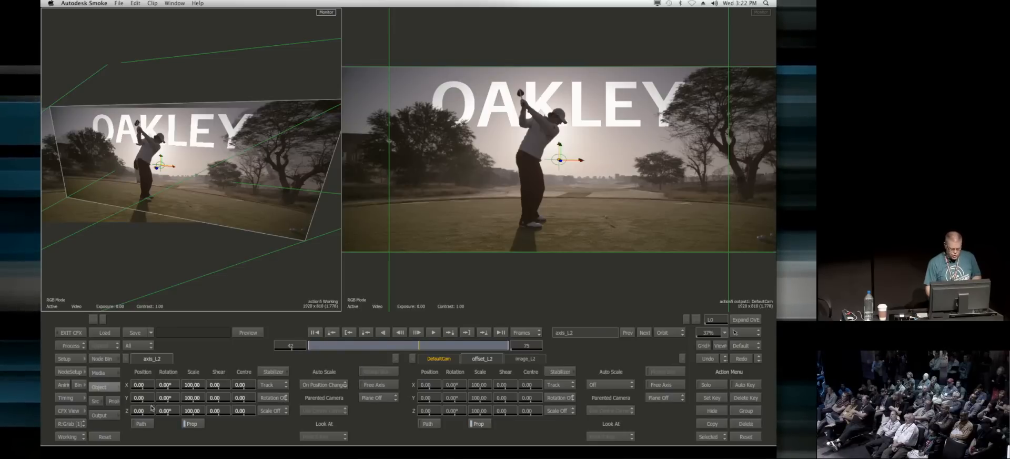
left_click_drag(142, 410, 241, 408)
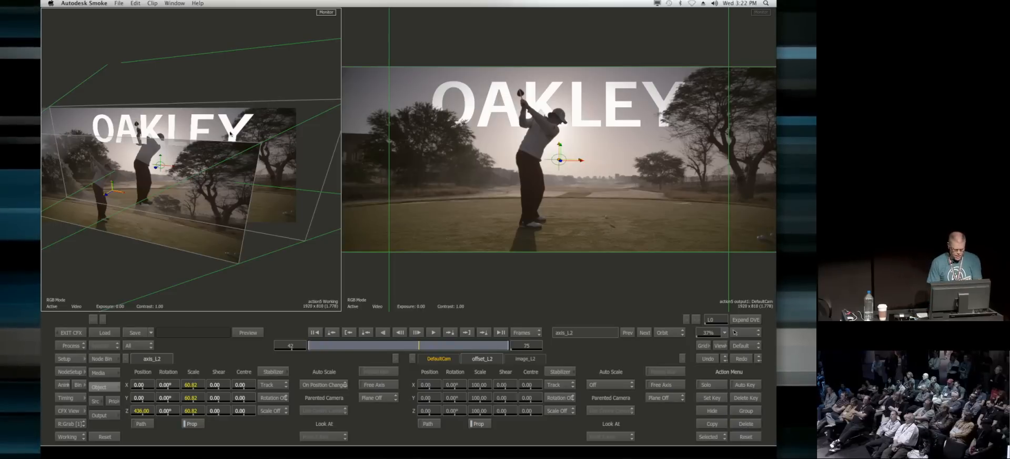
Step: Bring the OAKLEY title's axis and image beside the golfer branch in the schematic and scrub the shot, returning to frame 1
key("grave")
left_click_drag(248, 183, 187, 178)
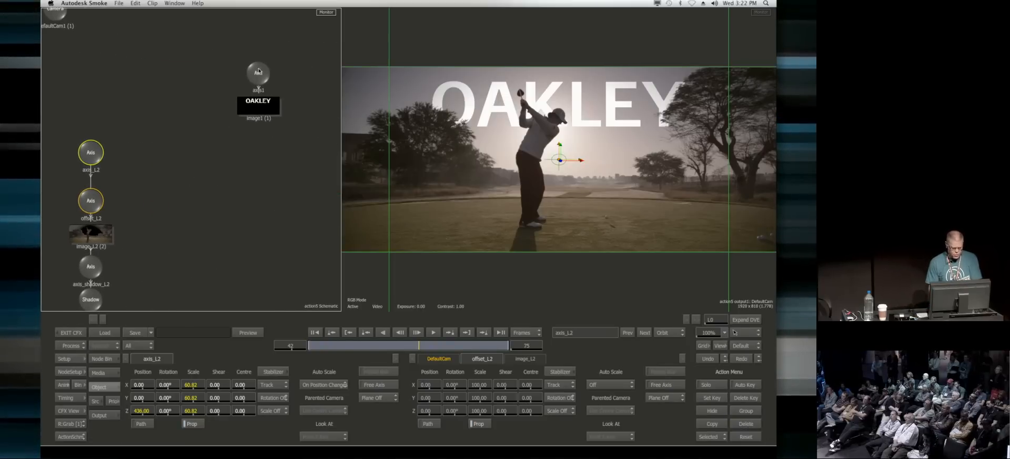
left_click_drag(261, 77, 160, 156)
left_click_drag(319, 346, 540, 349)
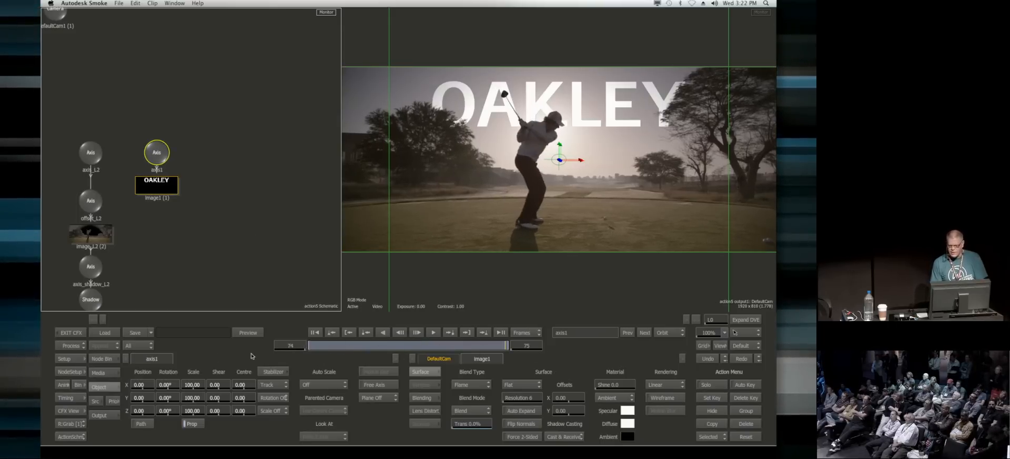
left_click_drag(252, 356, 72, 389)
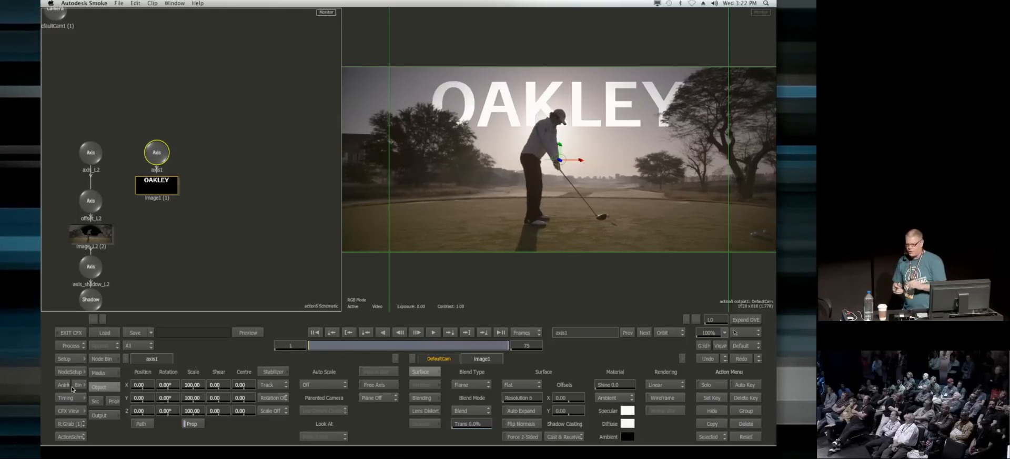
Step: Space the title's axis above its image, turn on scale for the axis's stabilizer, and enter the stabilizer
left_click_drag(157, 152, 158, 136)
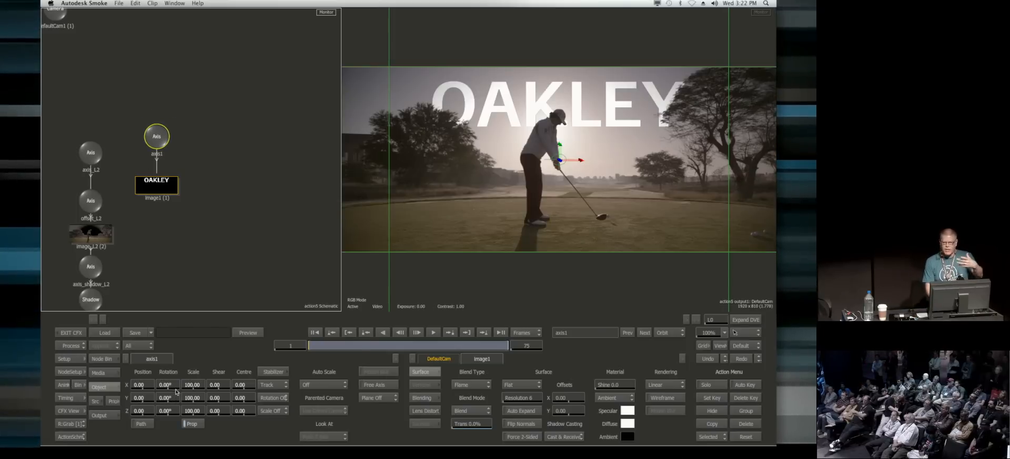
mouse_move(166, 398)
left_mouse_down()
mouse_move(185, 399)
mouse_move(163, 402)
left_mouse_up()
key("super+z")
left_click(273, 411)
left_click(274, 400)
left_click(272, 373)
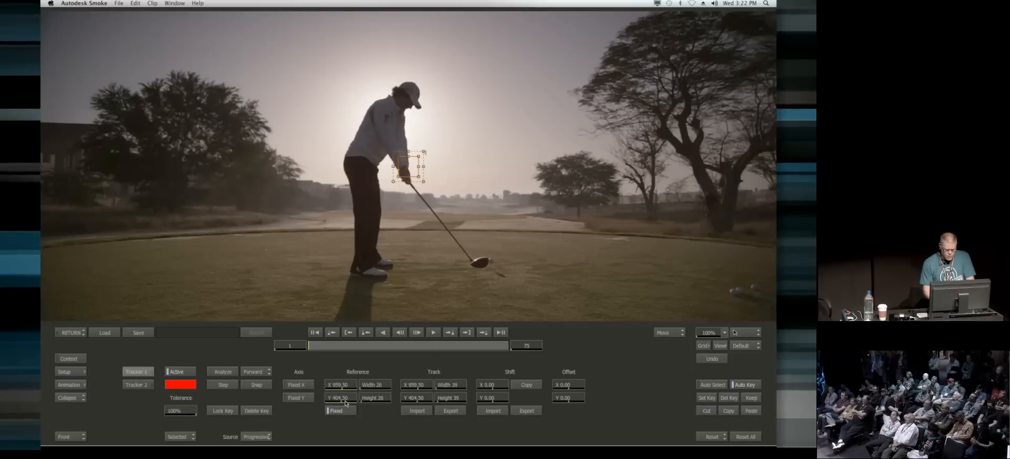
Step: Place Tracker 1 on the smaller tree's top and Tracker 2 on the large tree's canopy edge, and analyze the shot forward for both
left_click_drag(409, 166, 142, 82)
left_click(138, 384)
left_click_drag(409, 166, 615, 61)
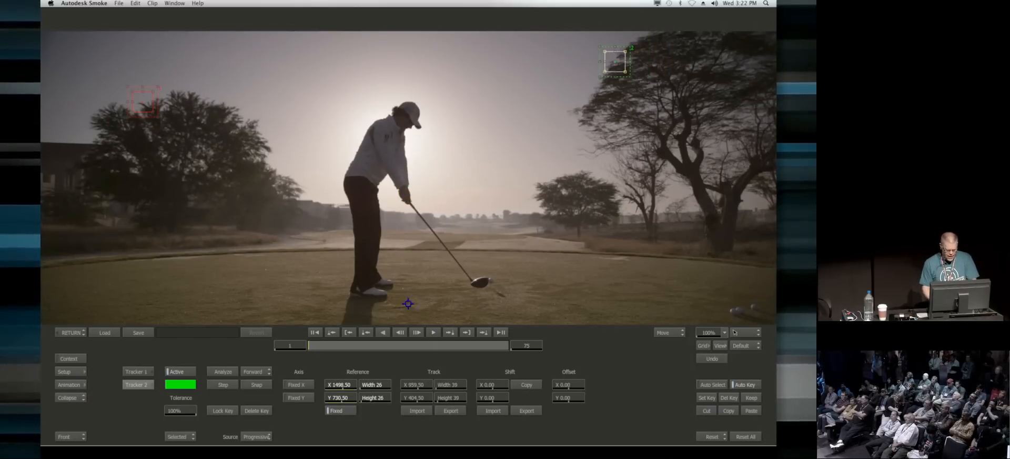
left_click(222, 372)
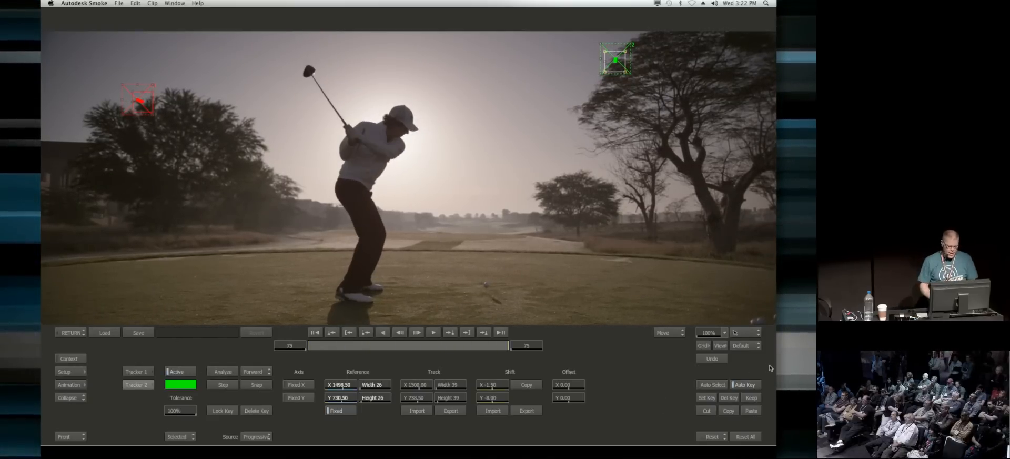
left_click(72, 332)
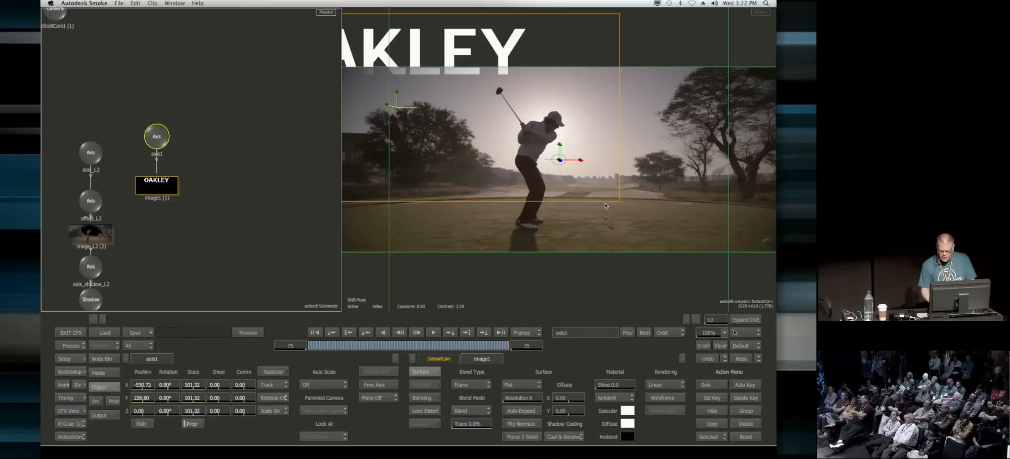
Step: Insert a second Axis node between the tracked title axis and the OAKLEY image, and open its settings
left_click_drag(157, 134, 160, 110)
left_click(103, 358)
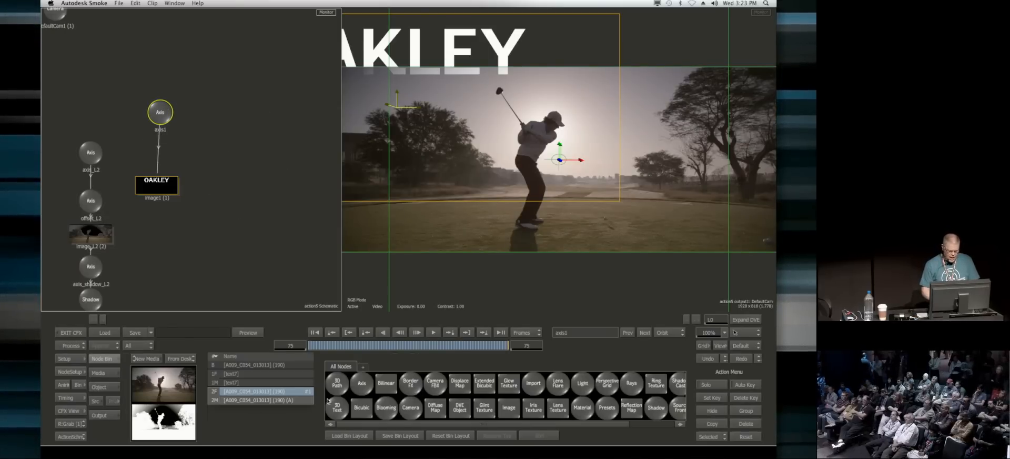
left_click_drag(361, 383, 162, 146)
left_click(164, 149)
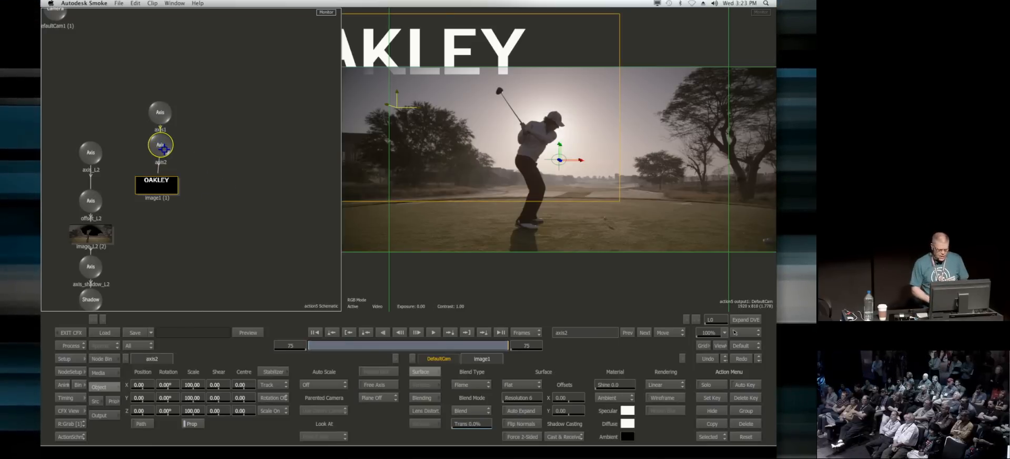
Step: Offset the new title axis to position X 505 and Y -223 to bring OAKLEY back behind the golfer, checking it across the shot
left_click_drag(145, 385, 192, 372)
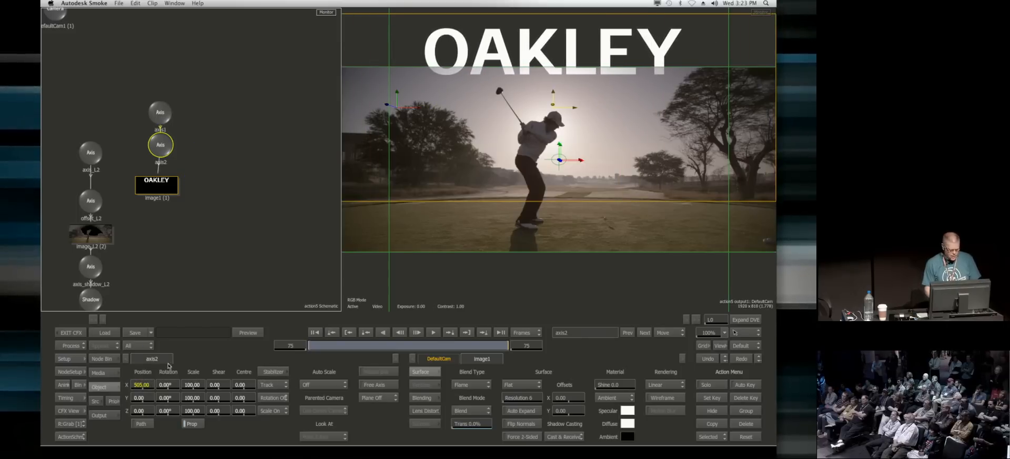
left_click_drag(144, 398, 117, 395)
left_click_drag(330, 348, 497, 347)
left_click_drag(124, 403, 57, 422)
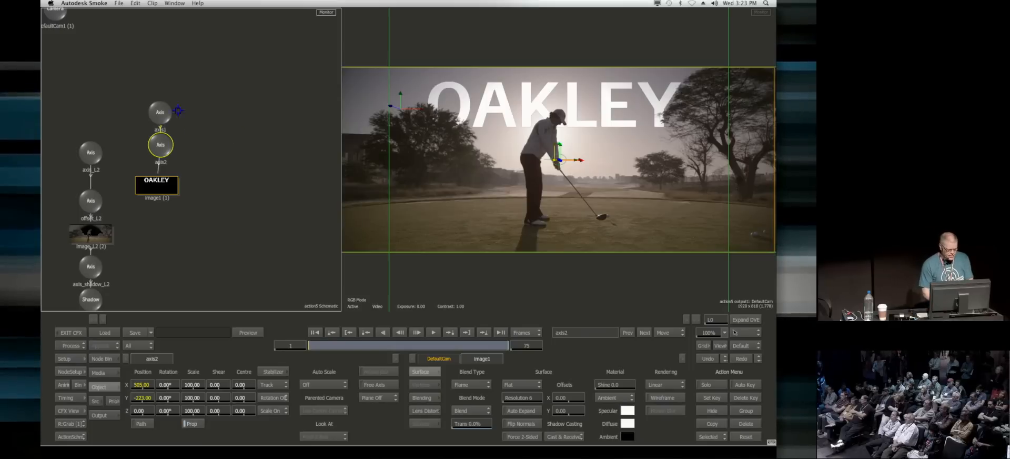
Step: Move the tracked title branch down in the Action schematic and add a 3D Text node beside it
left_click(169, 107)
left_click_drag(169, 107, 167, 176)
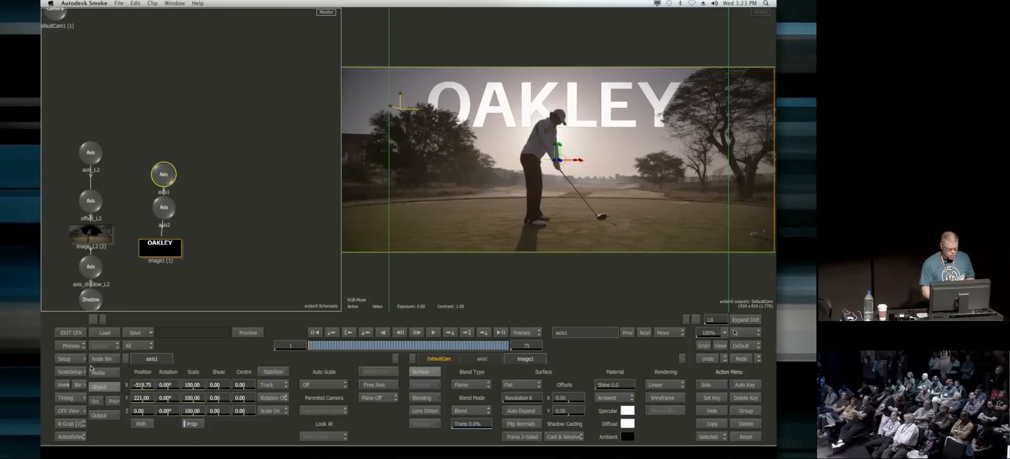
mouse_move(295, 445)
left_click_drag(334, 406, 224, 230)
left_click(224, 197)
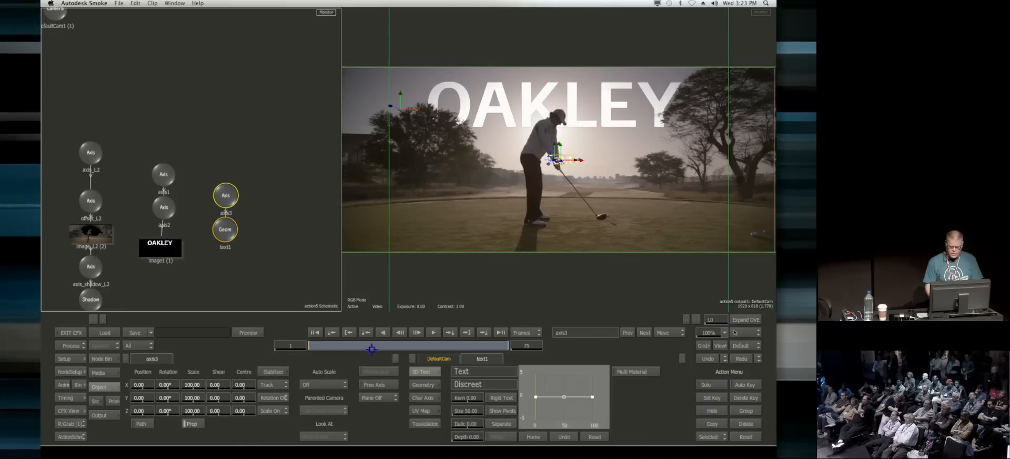
Step: Change the 3D text to read OAKLEY and set its size to 250
left_click(483, 371)
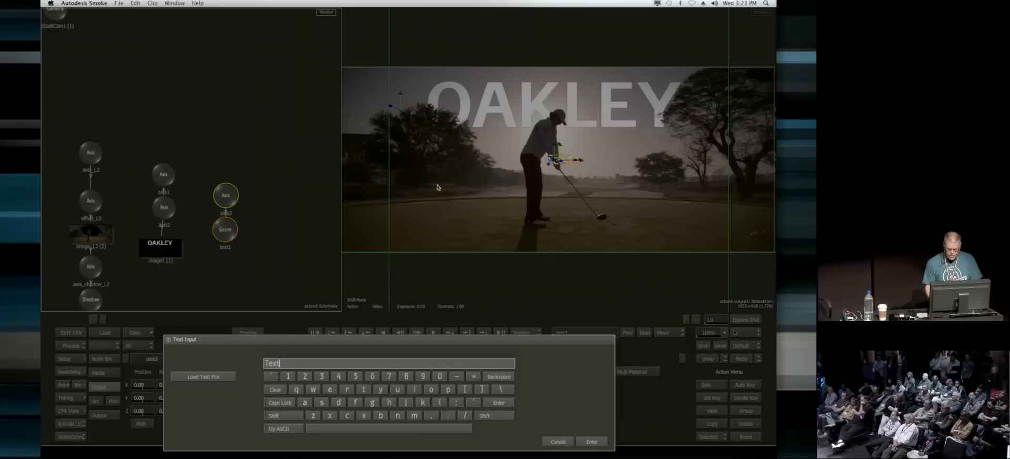
type("OAKLEY")
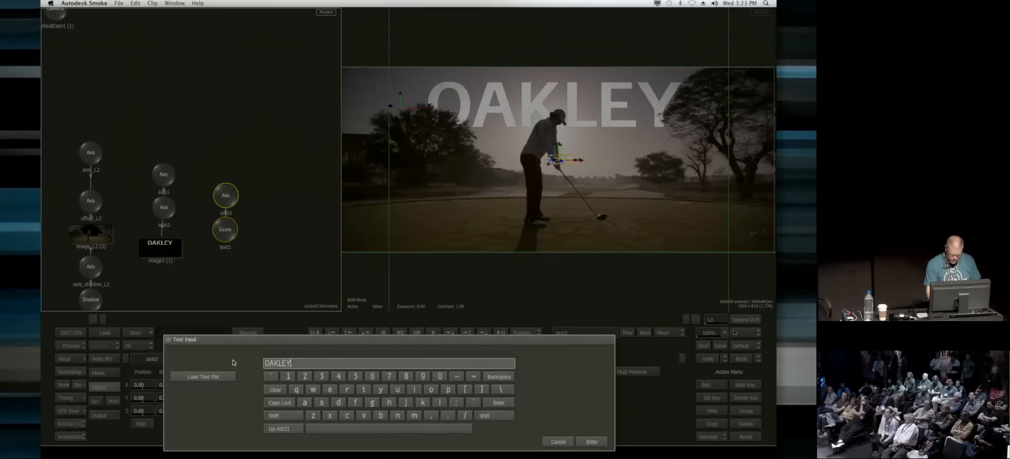
key("Return")
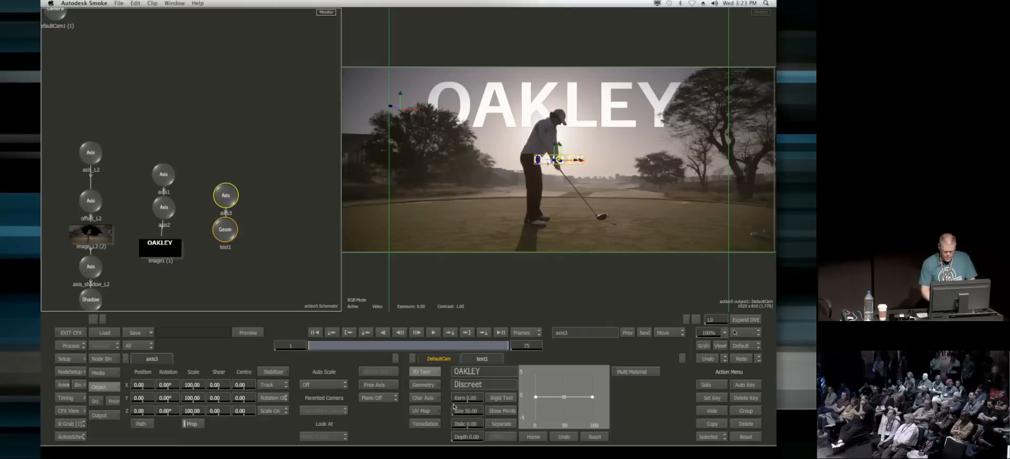
left_click(470, 411)
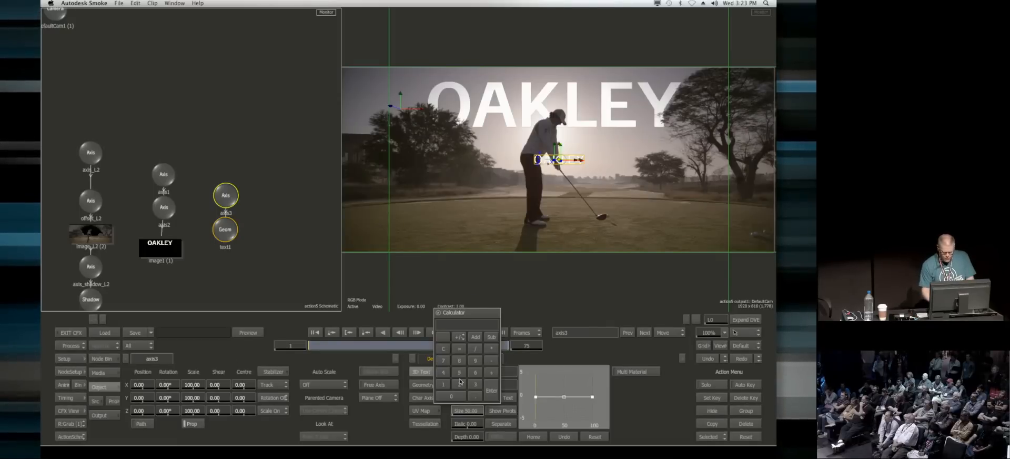
left_click(497, 382)
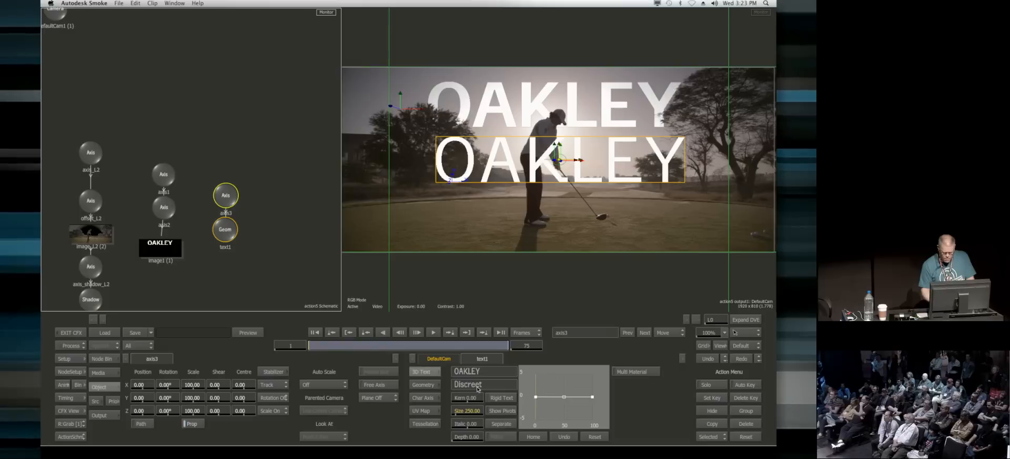
Step: Set the 3D text's font to Discreet-Bold
left_click(477, 387)
left_click(356, 102)
left_click(75, 355)
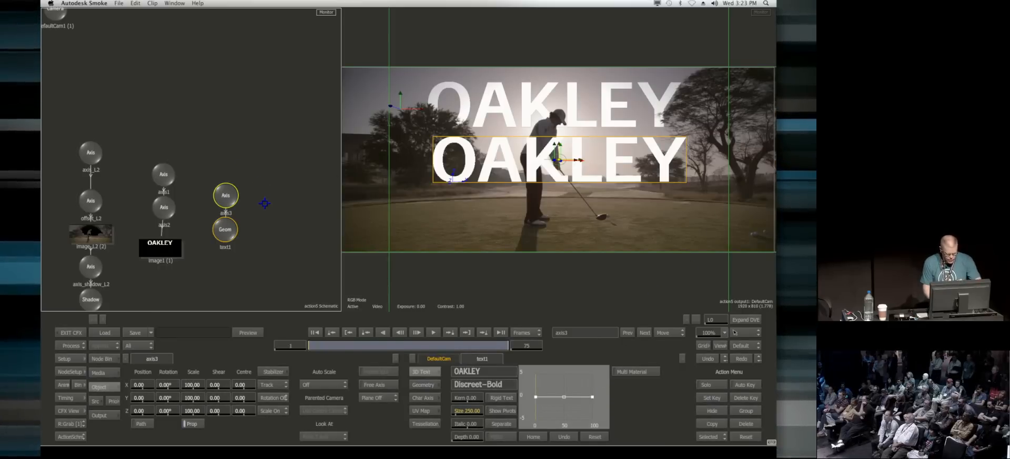
Step: Show the scene from the Top view beside the camera result and set the text's extrusion depth to 50
key("F6")
left_click_drag(278, 258, 267, 237)
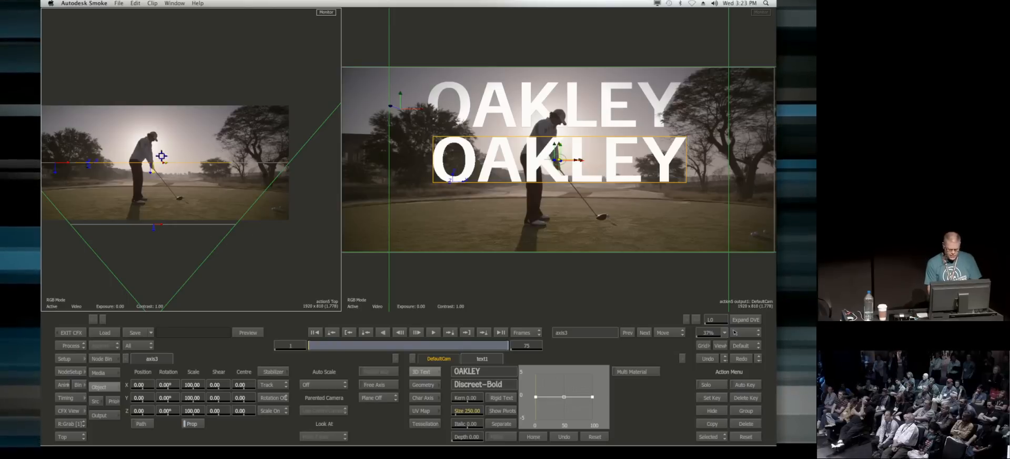
left_click_drag(470, 438, 493, 442)
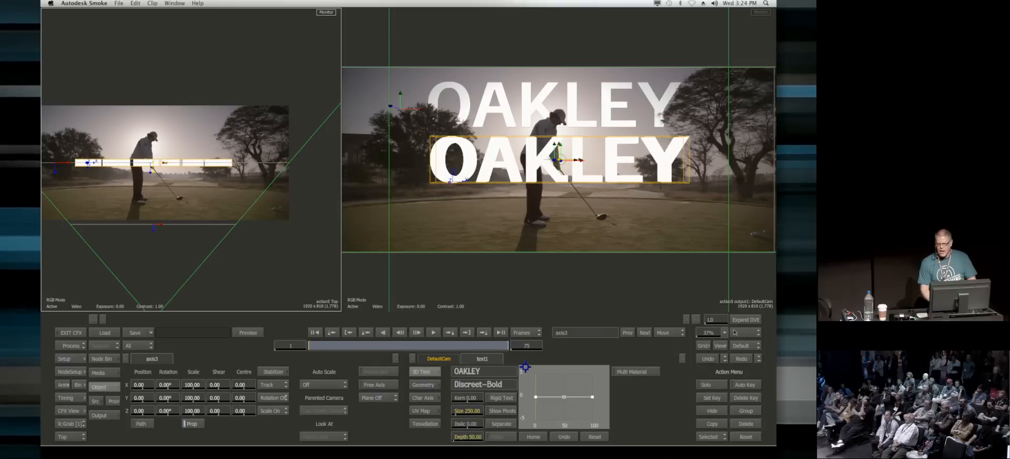
Step: Enable Shading in the Action node's rendering setup so the 3D text's sides are shaded
left_click(75, 371)
left_click(184, 359)
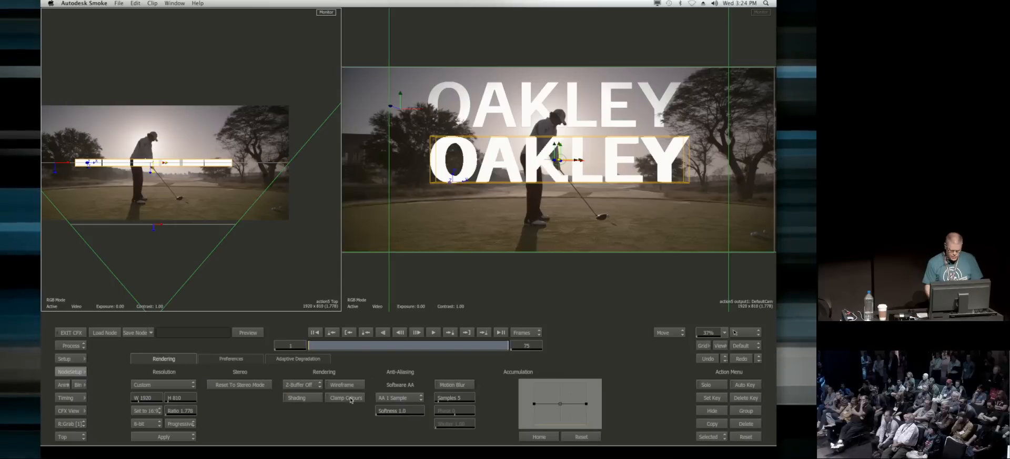
left_click(74, 371)
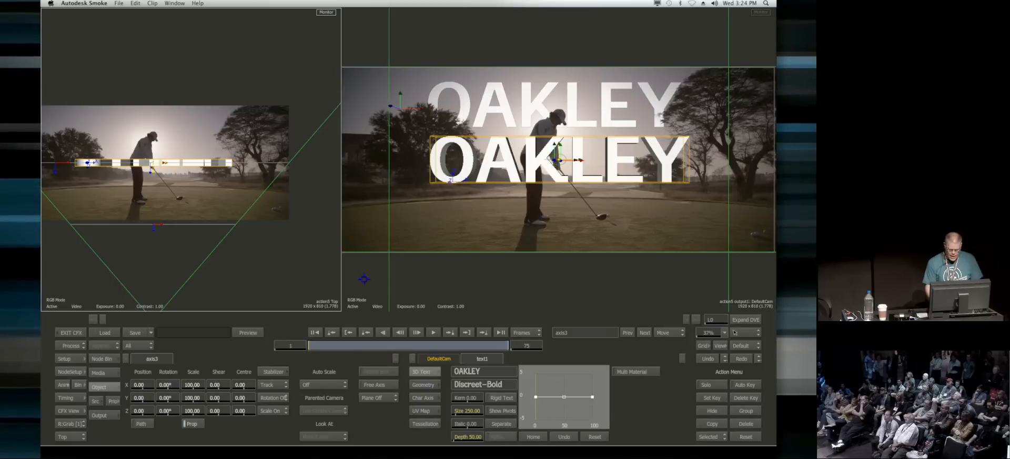
Step: Add a raised bevel near the start of the text's profile curve, using a temporary 38° Y rotation to inspect it
left_click_drag(162, 401, 187, 404)
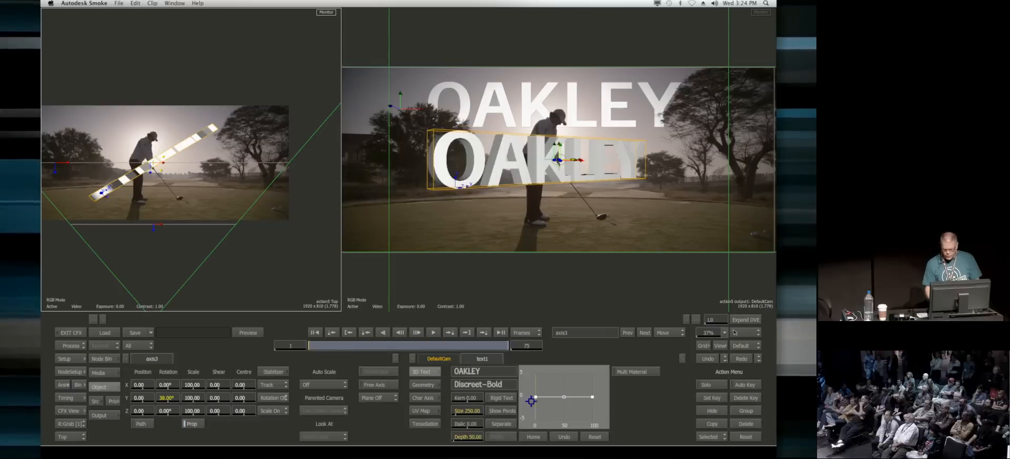
left_click(545, 389)
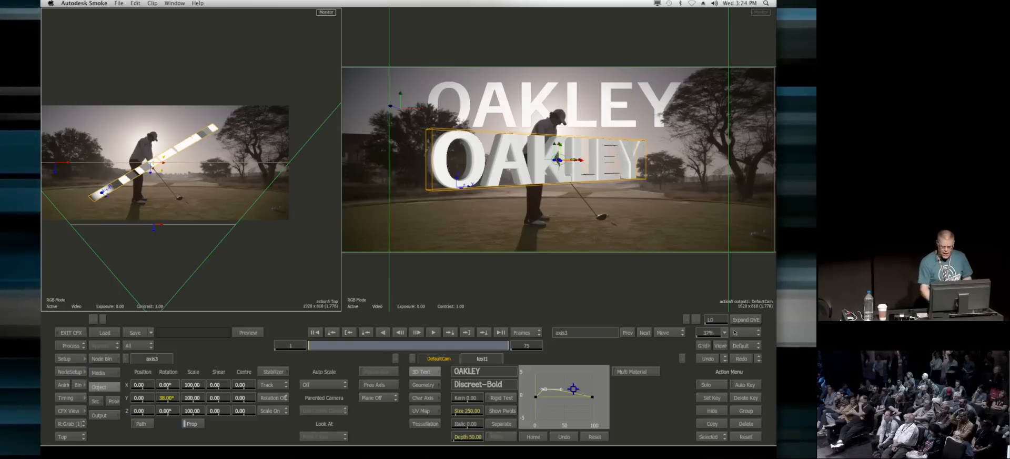
left_click(165, 401, "ctrl")
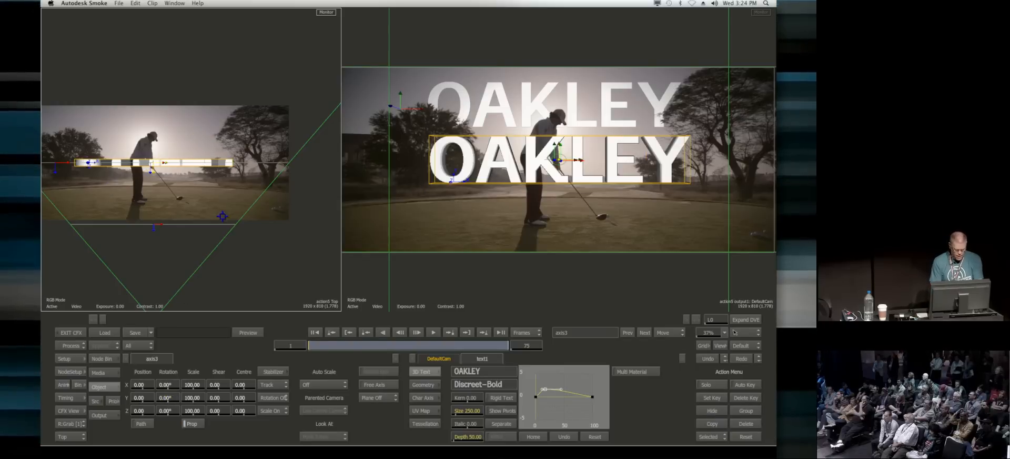
Step: Parent the 3D text's axis to the tracked title axis and offset its X position to 496, over the flat OAKLEY title
key("shift+Escape")
left_click_drag(169, 184, 226, 197)
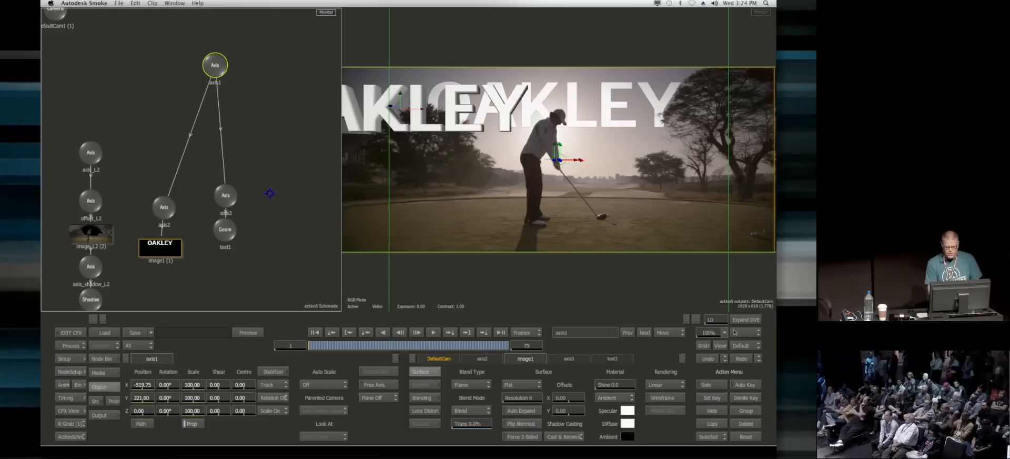
left_click(226, 193)
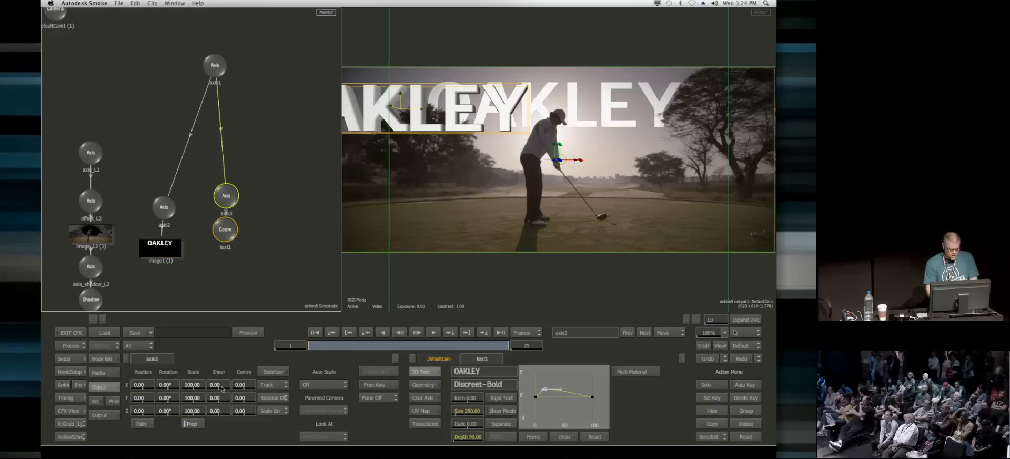
left_click_drag(140, 387, 261, 368)
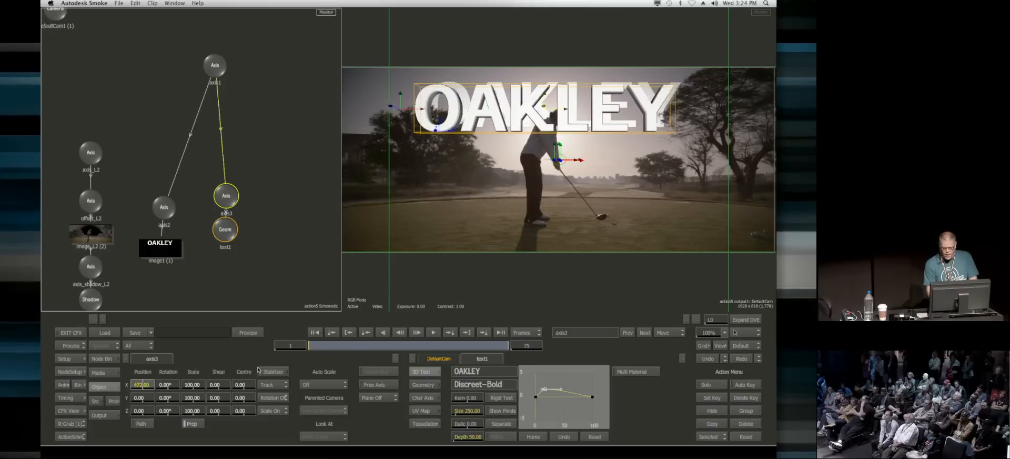
Step: Hide the flat OAKLEY image and move text1 to the end of the priority list so it renders behind the golfer
left_click_drag(165, 246, 171, 258)
key("h")
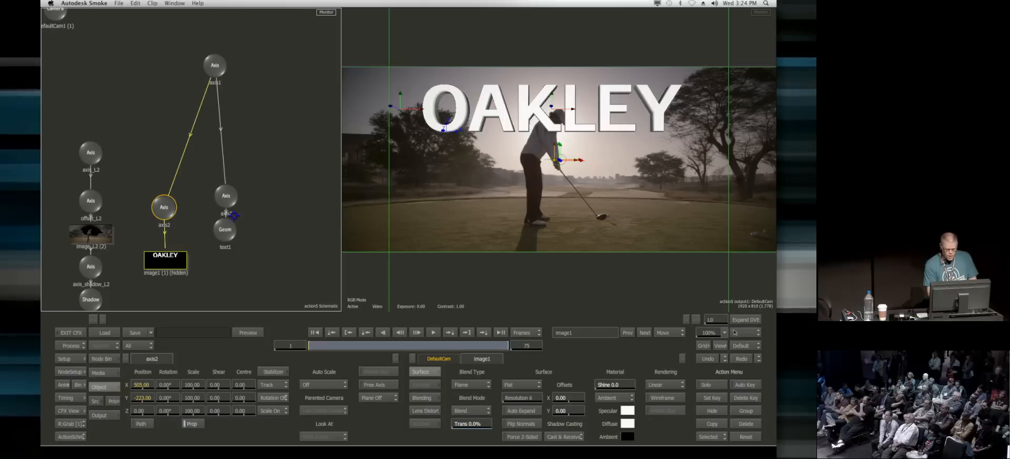
left_click(114, 401)
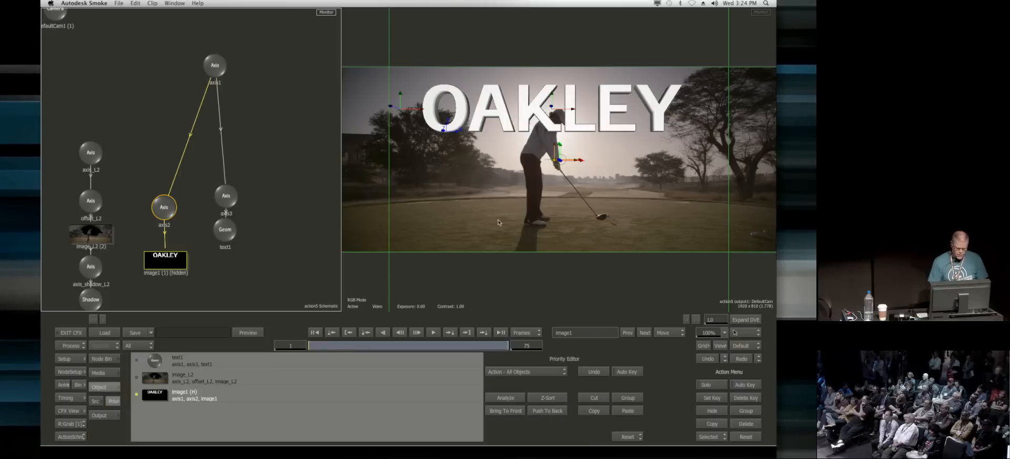
left_click_drag(227, 362, 227, 399)
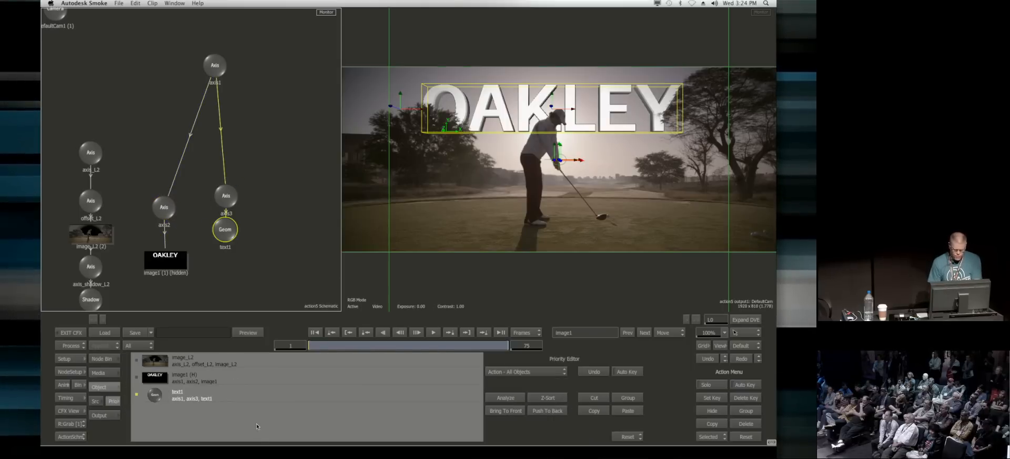
left_click_drag(322, 345, 199, 332)
left_click(111, 404)
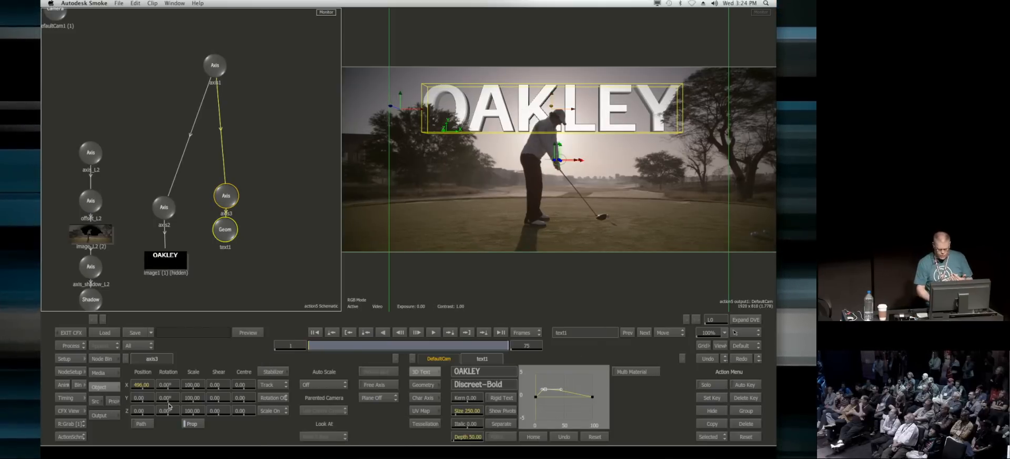
left_click(423, 384)
left_click(520, 423)
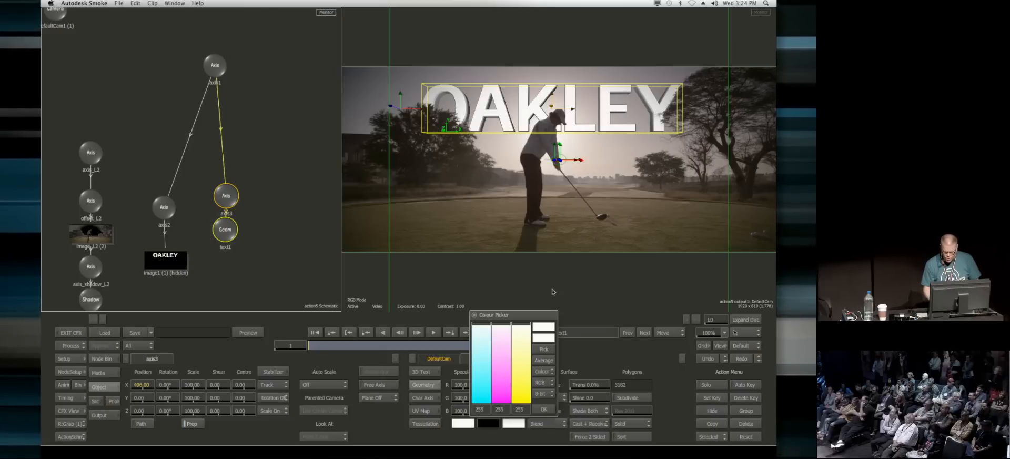
left_click_drag(499, 327, 515, 288)
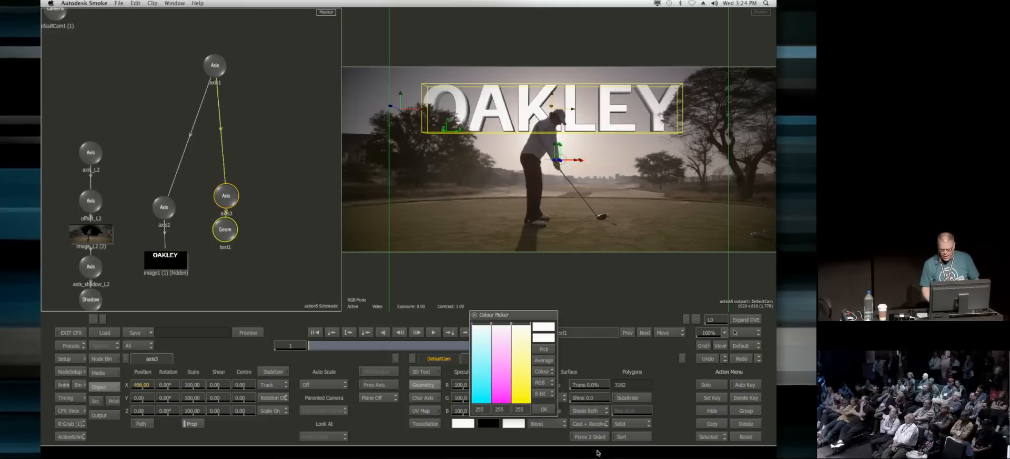
left_click(546, 431)
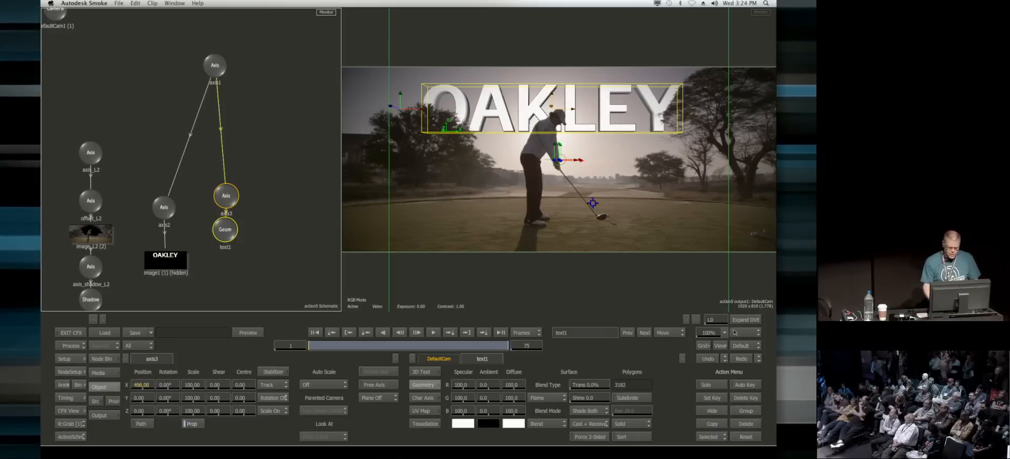
Step: Load the 01_golf ball clip from the media library into Action as new media
left_click(102, 358)
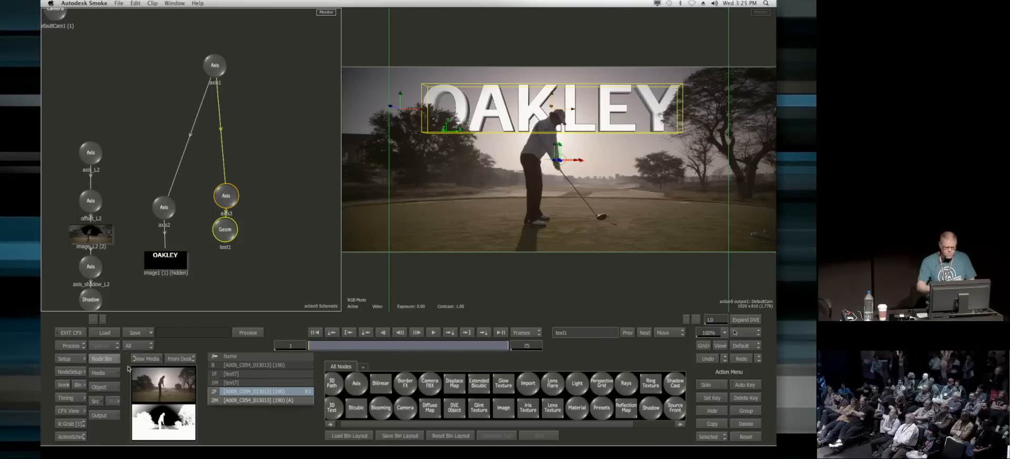
left_click(147, 358)
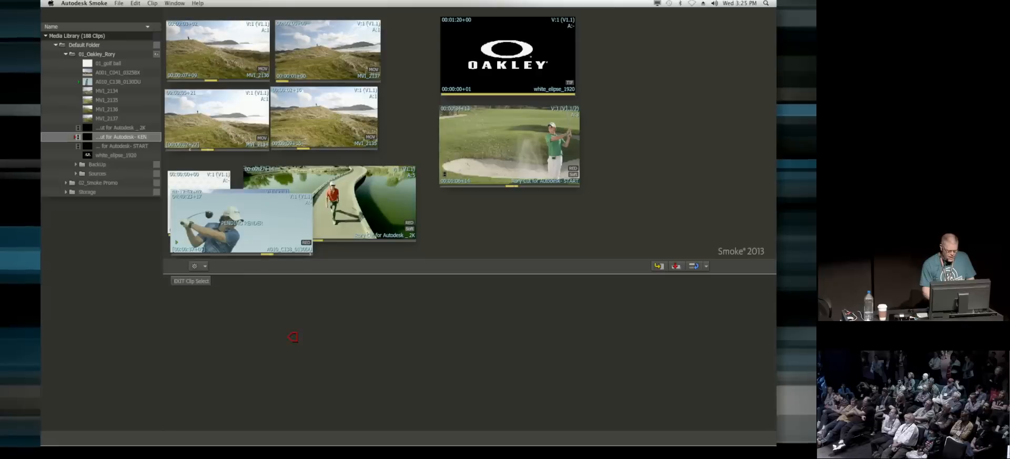
left_click(201, 280)
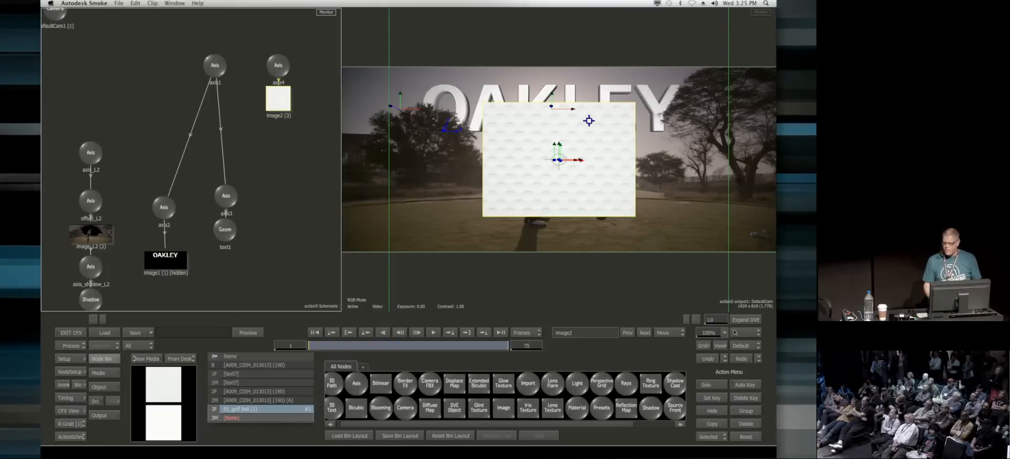
Step: Remove the golf ball image and its axis from the Action schematic, keeping the media loaded
left_click(275, 63)
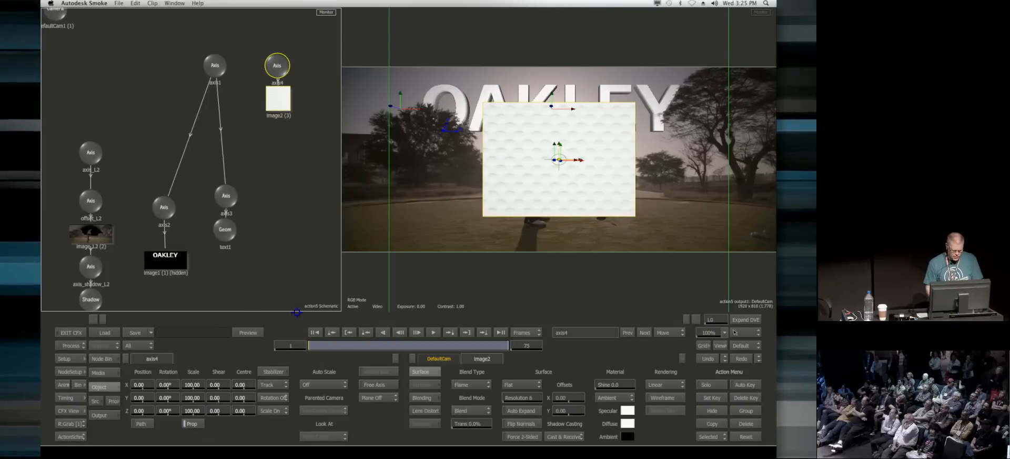
left_click_drag(175, 398, 134, 398)
left_click_drag(280, 66, 262, 456)
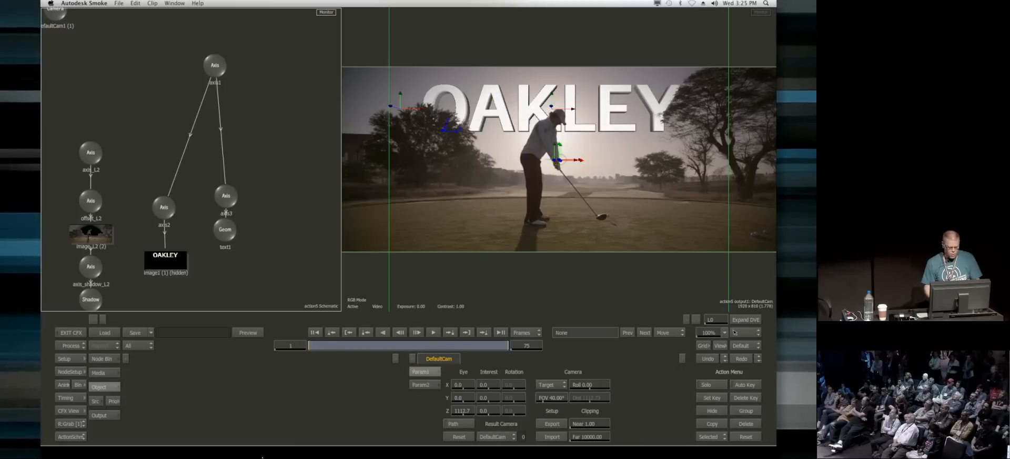
Step: Switch the matte off for the golf ball media in the Media list
left_click(105, 362)
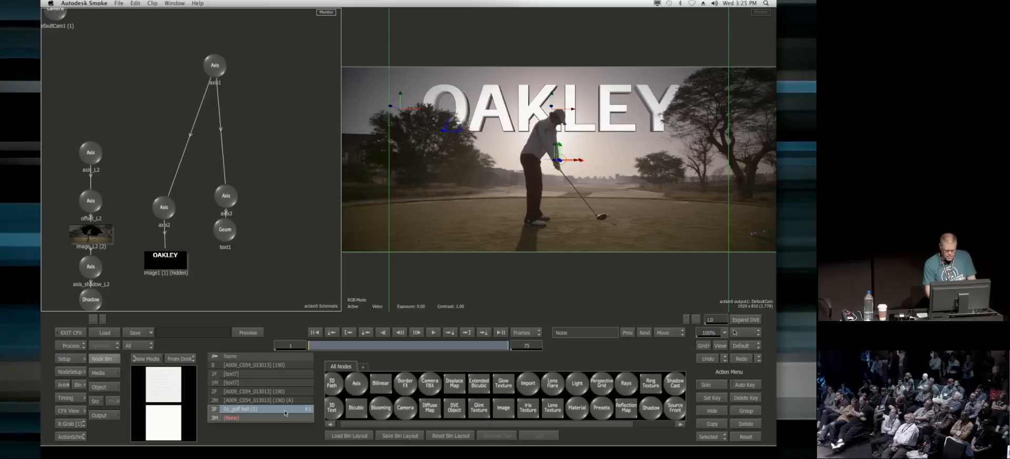
left_click(98, 372)
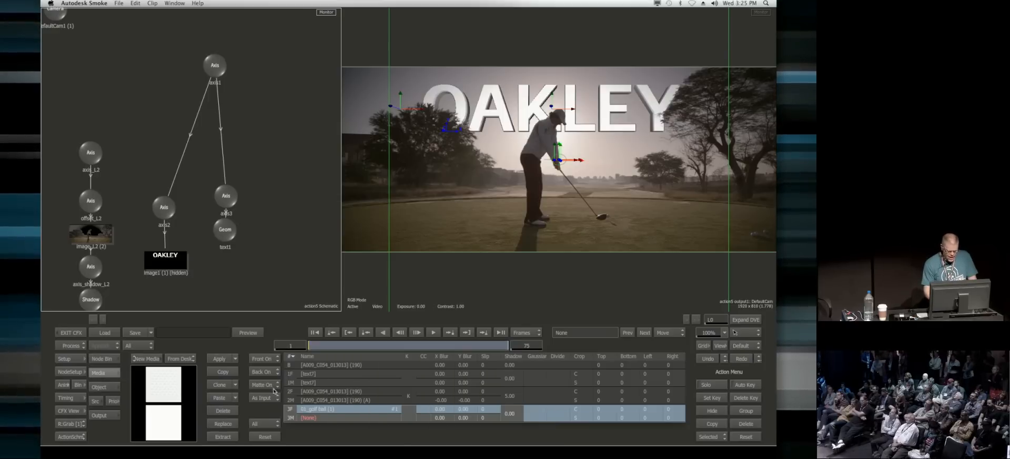
left_click(268, 385)
left_click(270, 385)
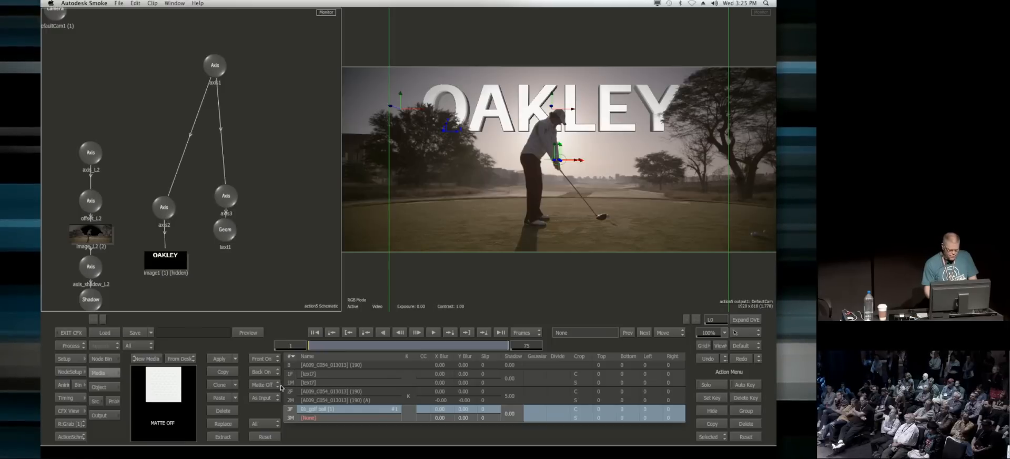
Step: Attach a Diffuse Map using the golf ball media to the 3D text geometry and inspect the texture on the letters
left_click(225, 229)
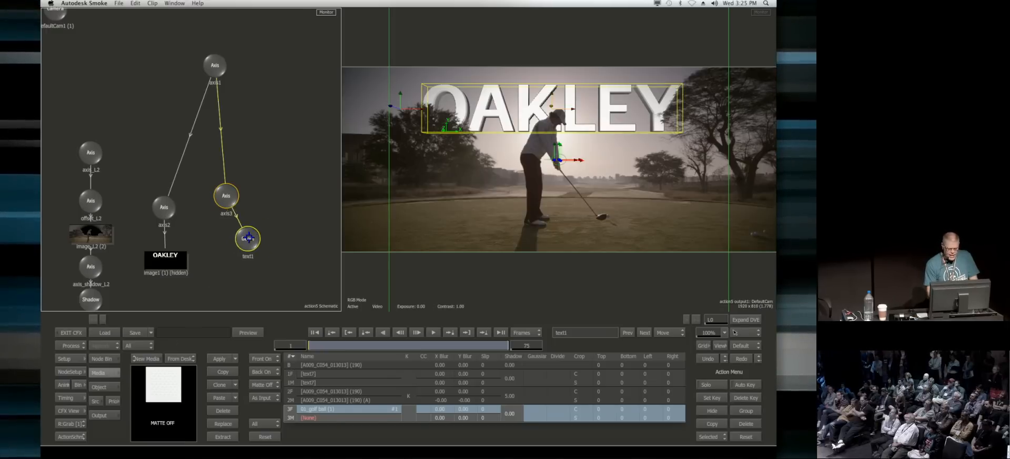
left_click_drag(499, 261, 557, 211)
left_click_drag(487, 171, 582, 289)
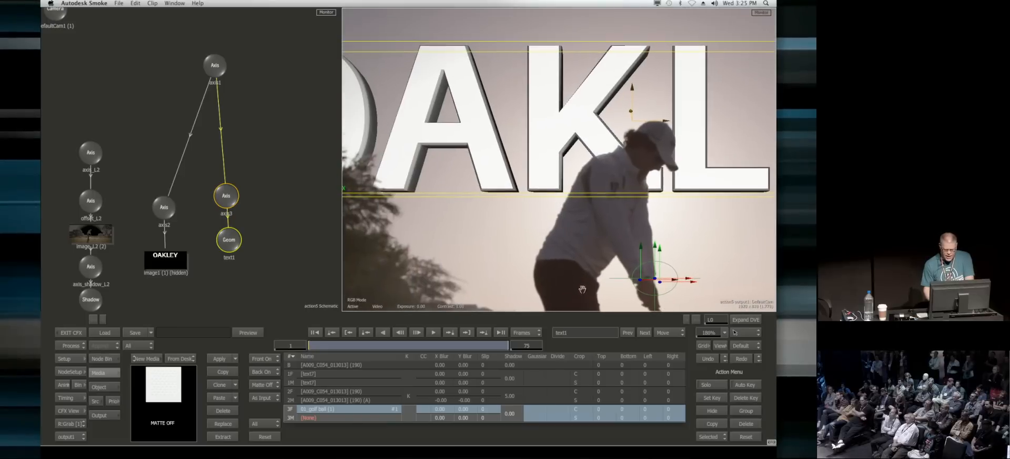
left_click(102, 358)
left_click_drag(434, 409, 304, 291)
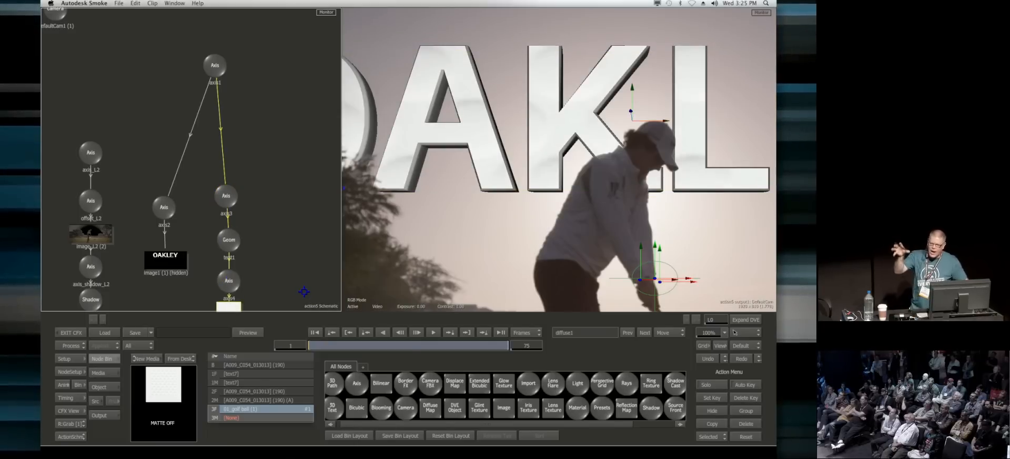
left_click_drag(322, 211, 302, 120)
left_click_drag(621, 203, 356, 243)
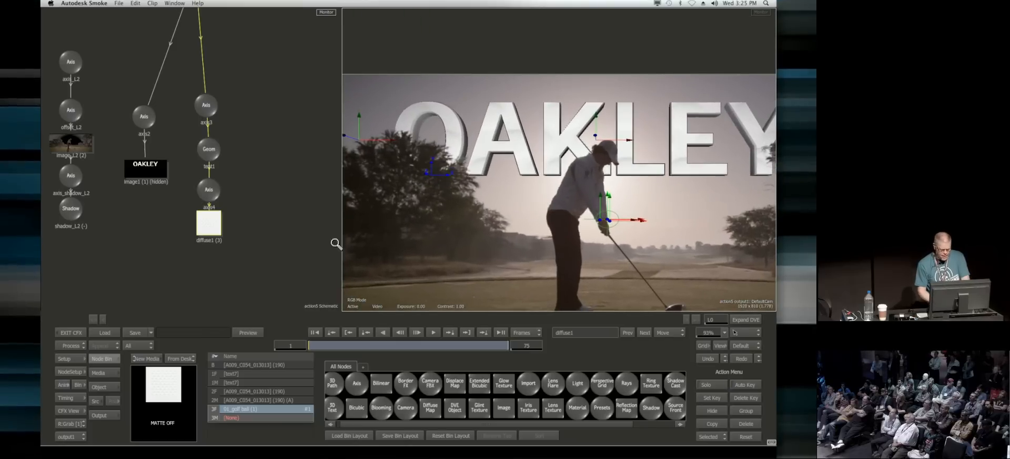
Step: Scale the diffuse map's axis to 20 on all axes so the golf ball texture tiles smaller on the letters
double_click(209, 229)
left_click_drag(215, 243, 216, 257)
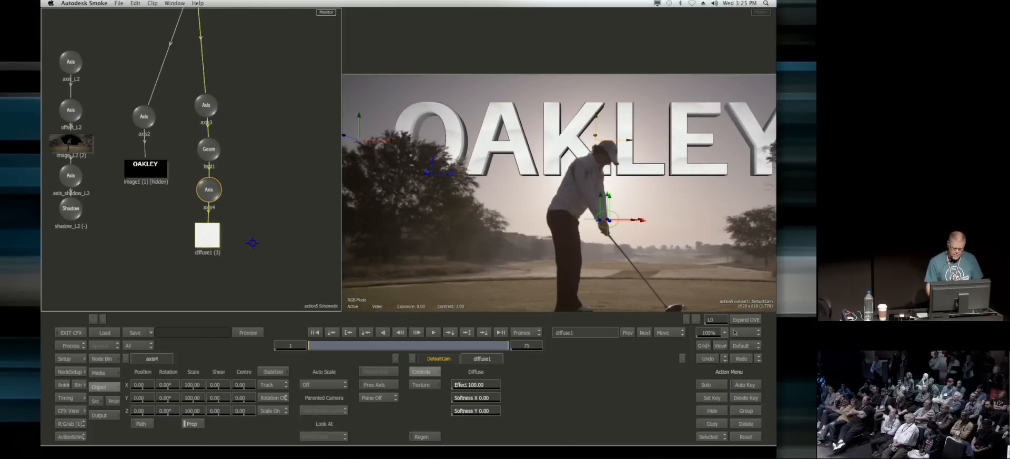
left_click(423, 385)
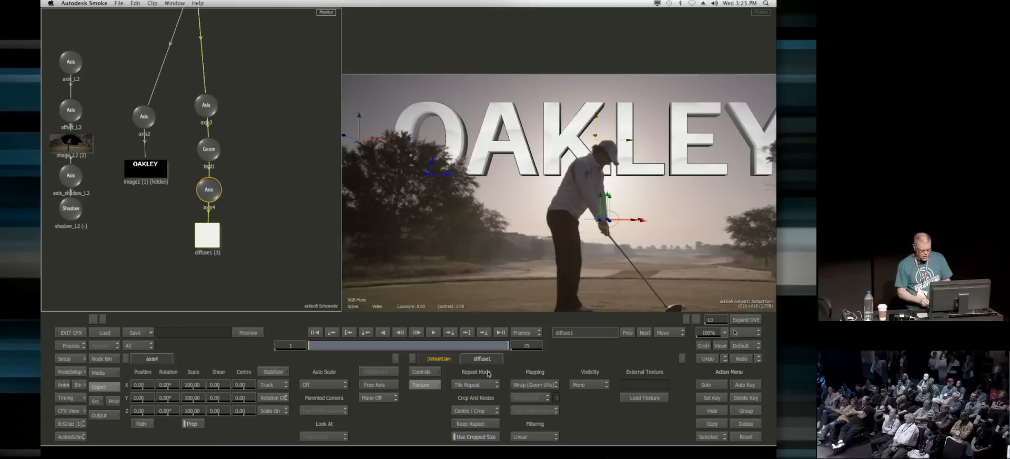
left_click(209, 188)
left_click_drag(194, 413, 169, 421)
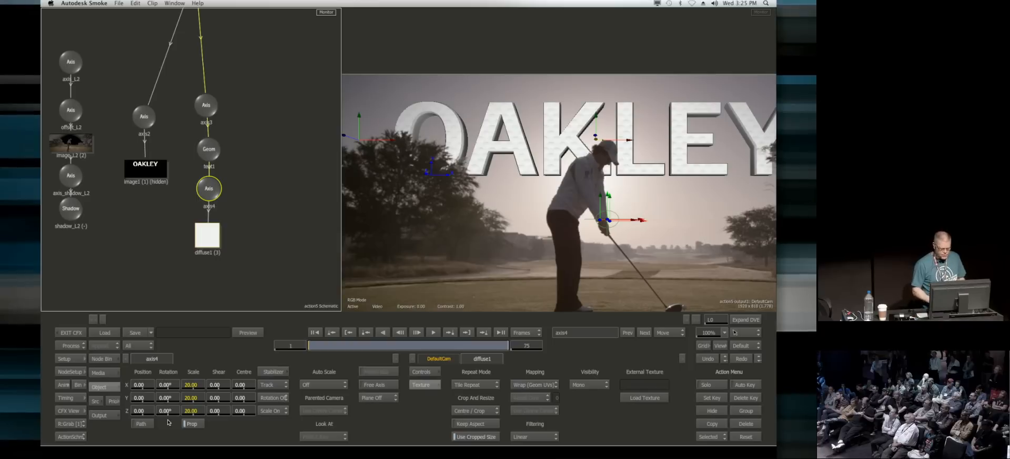
Step: Add a light to the scene and, using the Top view, place it in front of the OAKLEY title near the camera
left_click_drag(248, 256, 260, 165)
left_click_drag(209, 58, 194, 138)
left_click(203, 94)
mouse_move(601, 251)
left_mouse_down()
mouse_move(588, 253)
mouse_move(571, 229)
mouse_move(599, 243)
left_mouse_up()
left_click(274, 215)
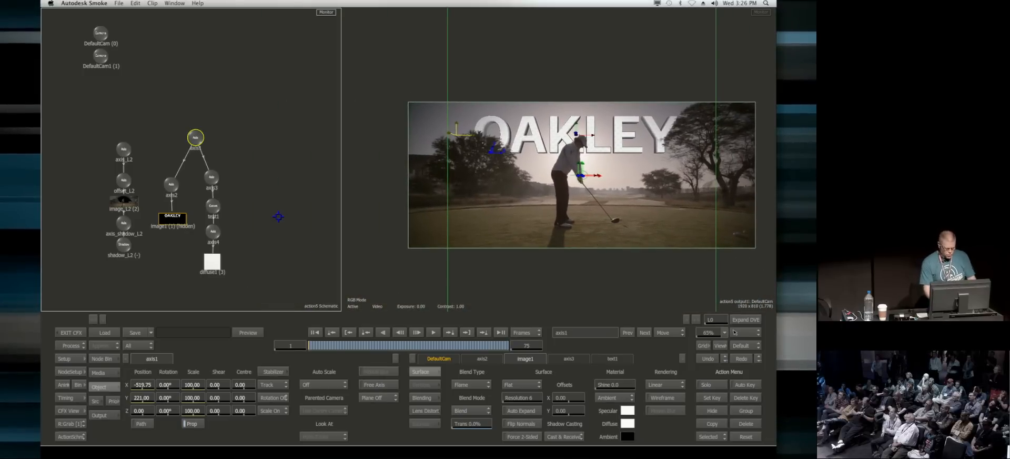
key("F7")
left_click_drag(257, 242, 298, 204)
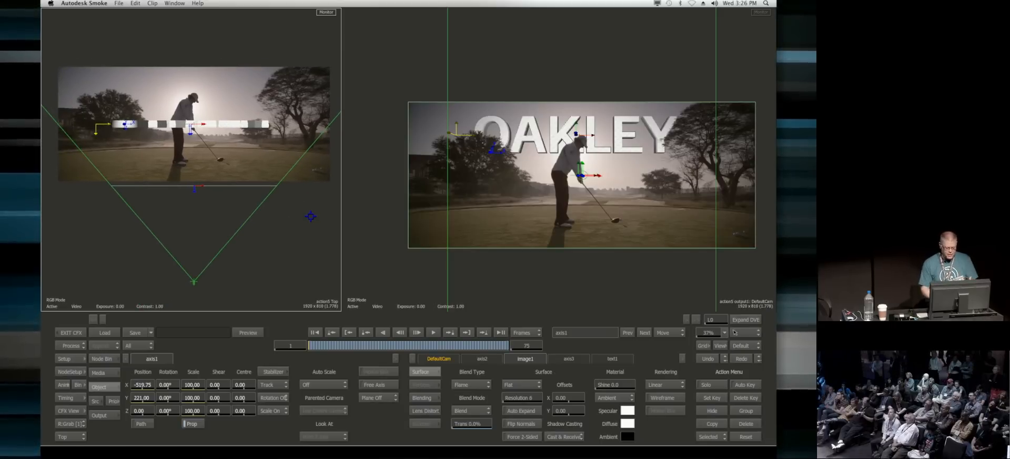
left_click(98, 358)
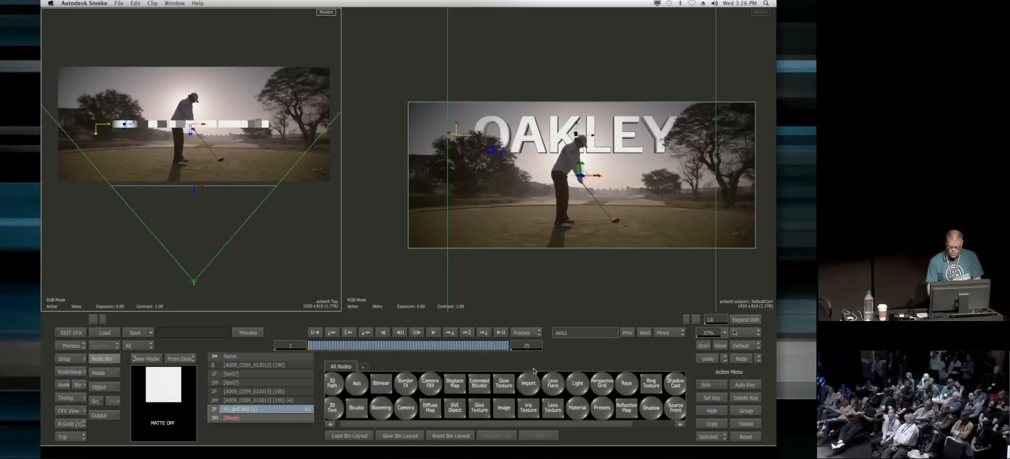
left_click(576, 383)
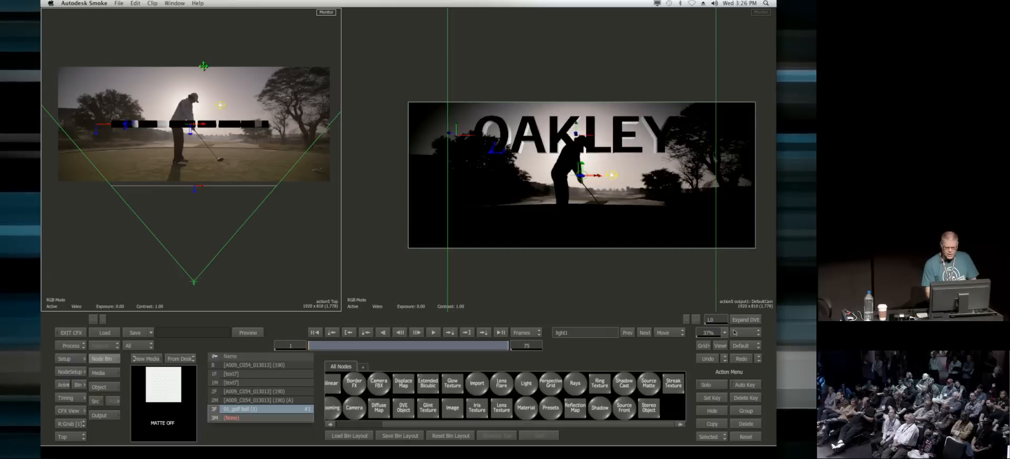
left_click_drag(253, 213, 211, 245)
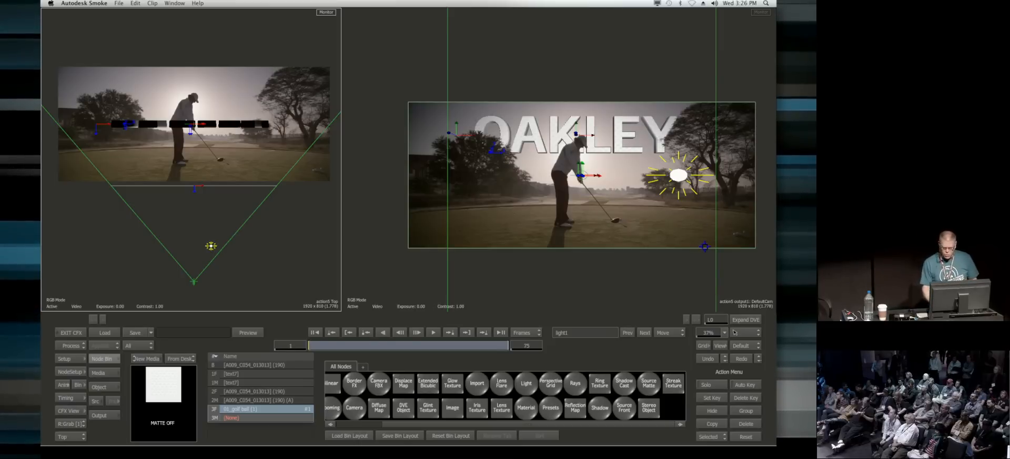
mouse_move(678, 176)
left_mouse_down()
mouse_move(696, 153)
mouse_move(705, 58)
left_mouse_up()
left_click_drag(216, 246, 213, 267)
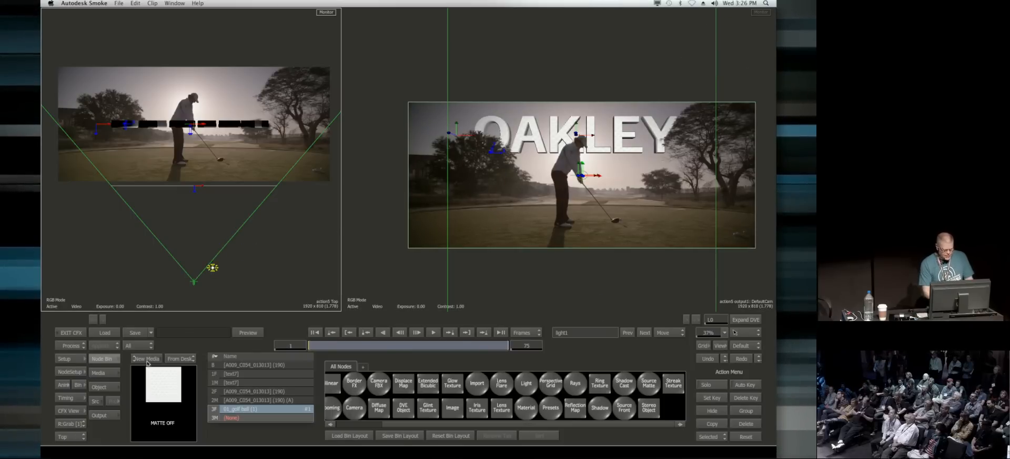
Step: Add a second light and position it behind the OAKLEY title, beside the A and K
double_click(526, 388)
mouse_move(178, 201)
left_mouse_down()
mouse_move(161, 100)
mouse_move(189, 84)
mouse_move(153, 113)
left_mouse_up()
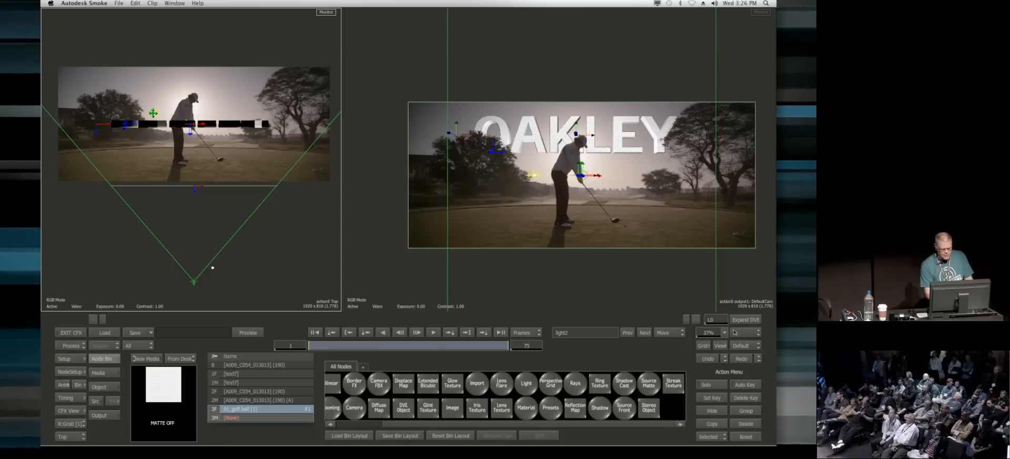
left_click_drag(545, 169, 542, 128)
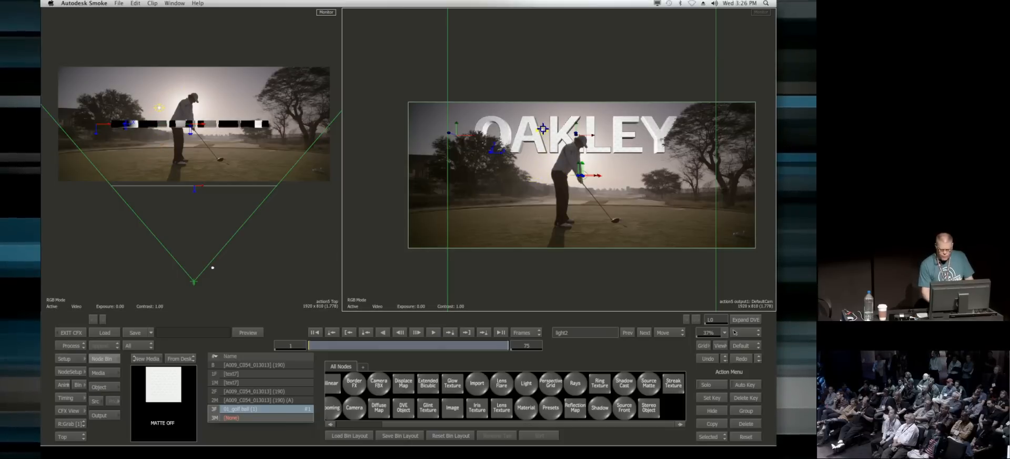
Step: Attach a Lens Flare to the second light and nudge the light slightly lower behind the title
left_click(100, 372)
left_click(95, 360)
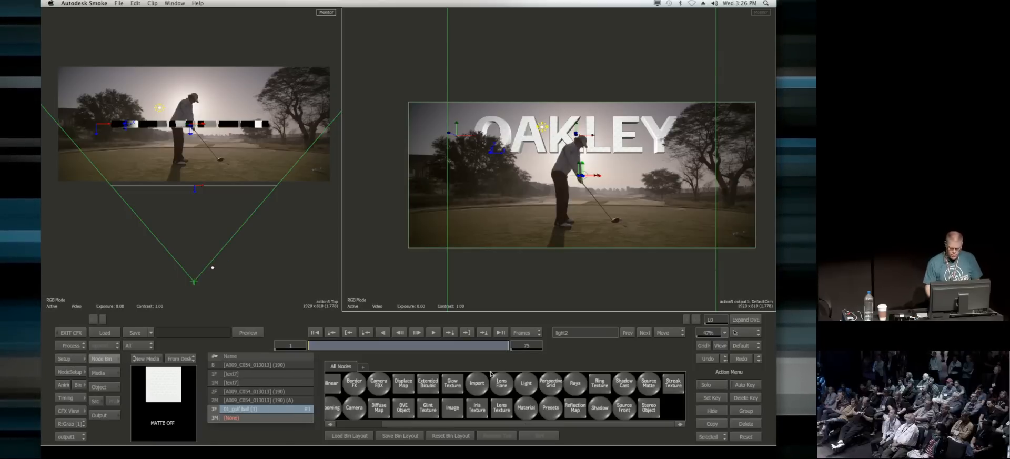
double_click(501, 384)
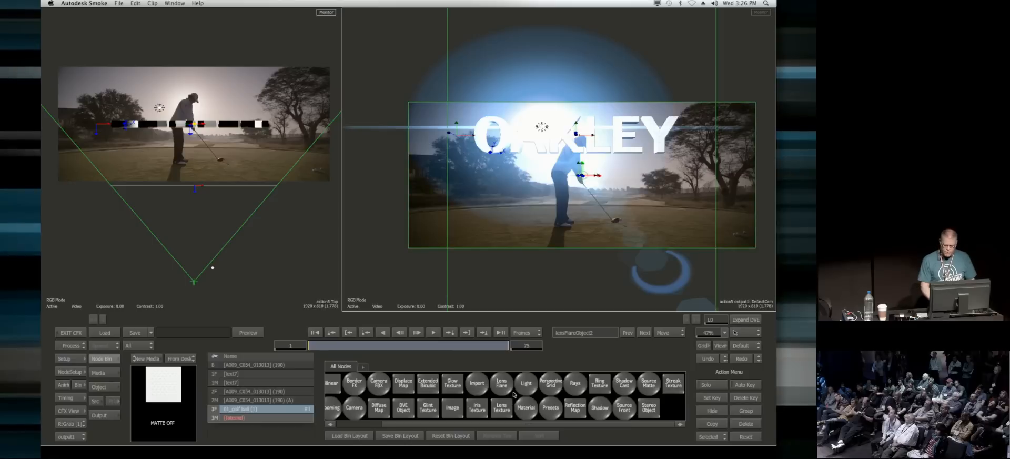
double_click(526, 383)
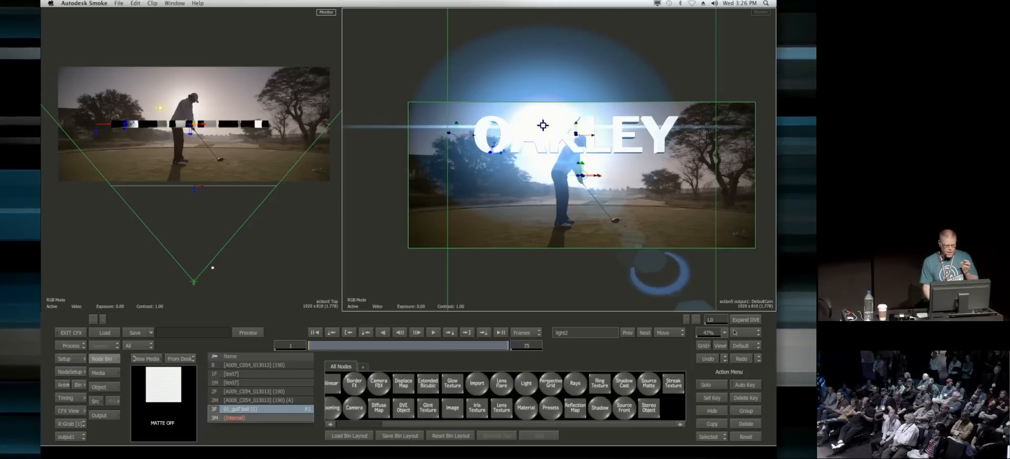
mouse_move(543, 125)
left_mouse_down()
mouse_move(555, 127)
mouse_move(566, 167)
mouse_move(588, 165)
mouse_move(602, 142)
mouse_move(542, 130)
left_mouse_up()
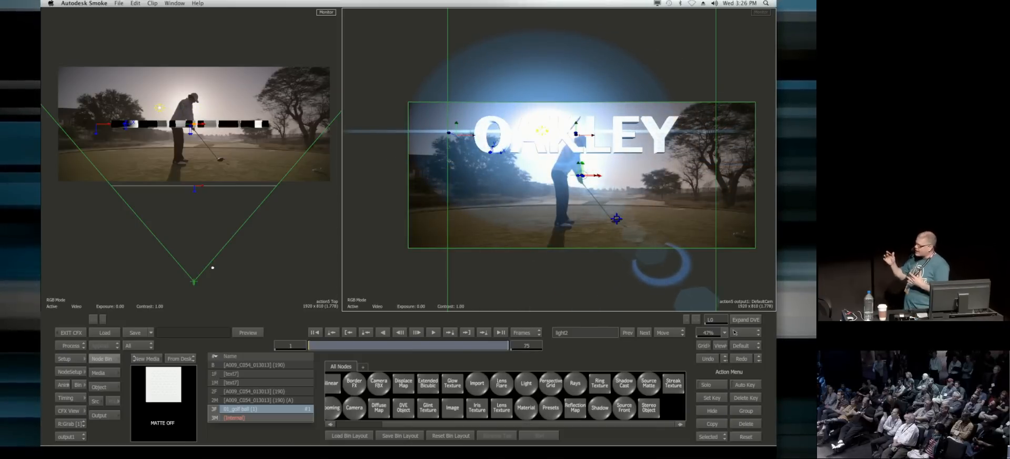
Step: Arrange the lens flare nodes above the other nodes in the schematic and set the iris4 element's scale to 133%
left_click(233, 230)
key("Escape")
left_click_drag(283, 135, 238, 23)
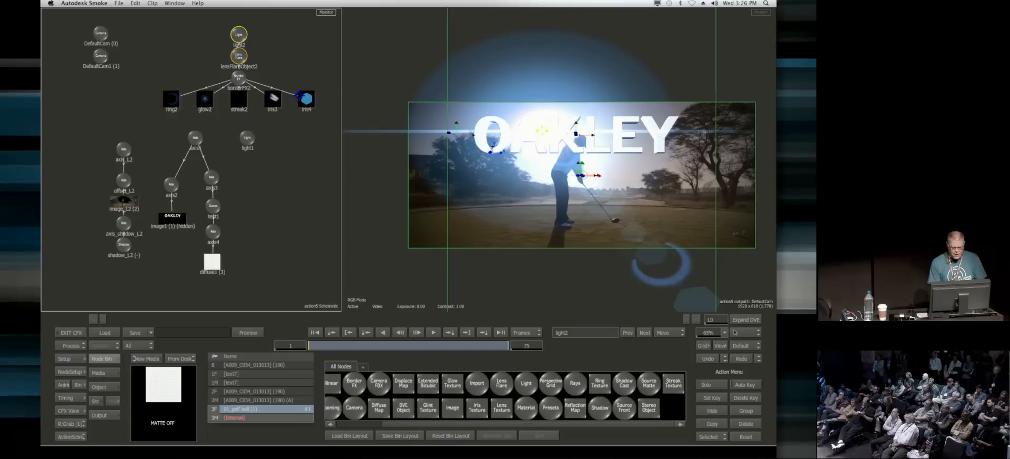
left_click(309, 101)
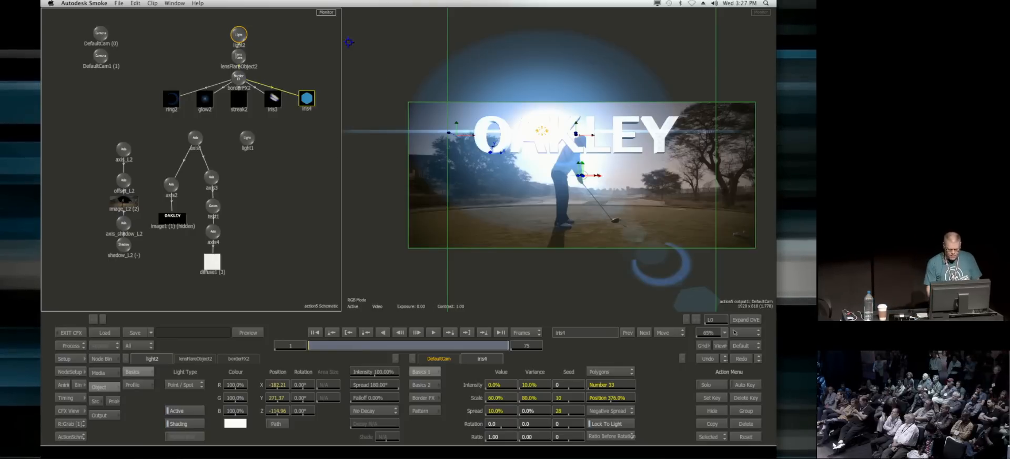
left_click_drag(504, 401, 523, 397)
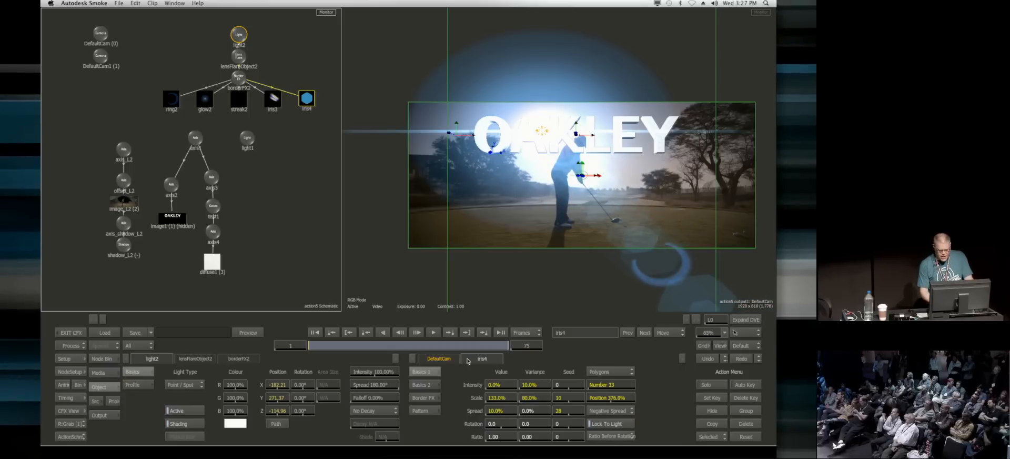
left_click(423, 397)
left_click(430, 372)
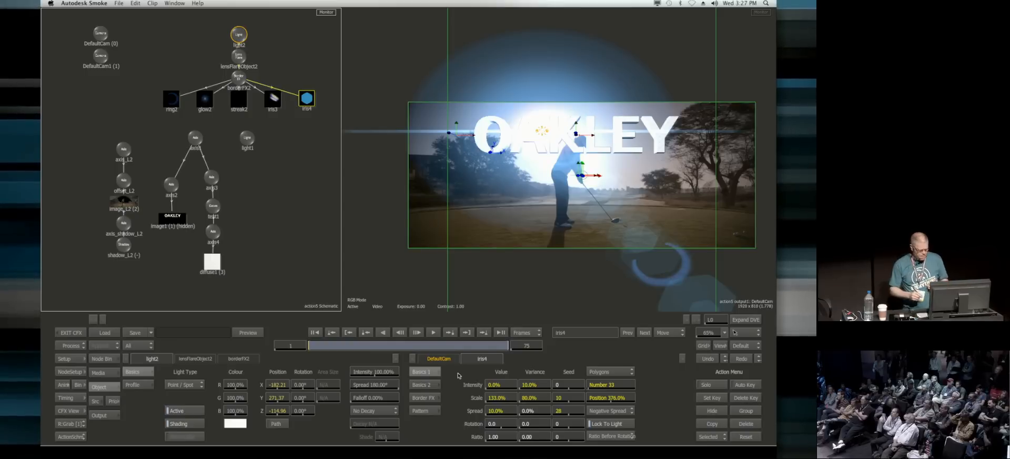
Step: Animate the flare light with Auto Key from X -199.76, Y 278.39 on frame 1 to X 73.95 on frame 75
left_click_drag(543, 129, 537, 130)
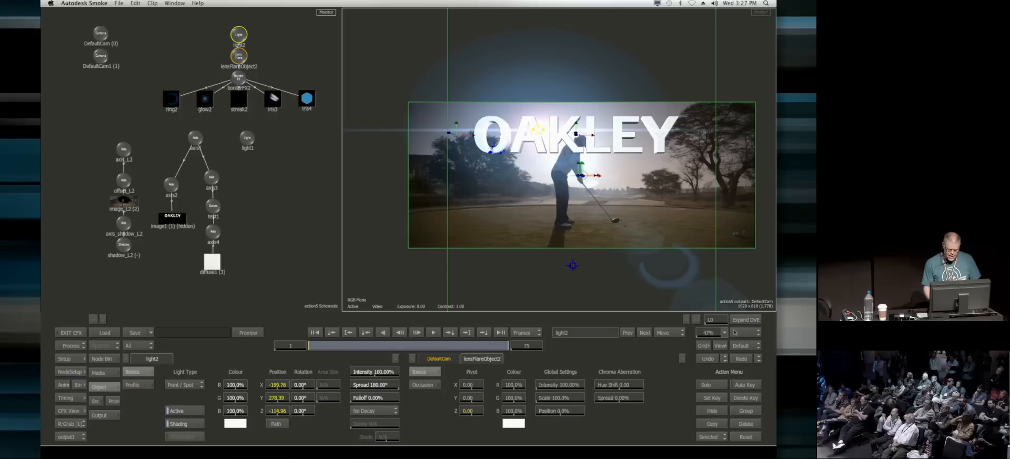
left_click(747, 385)
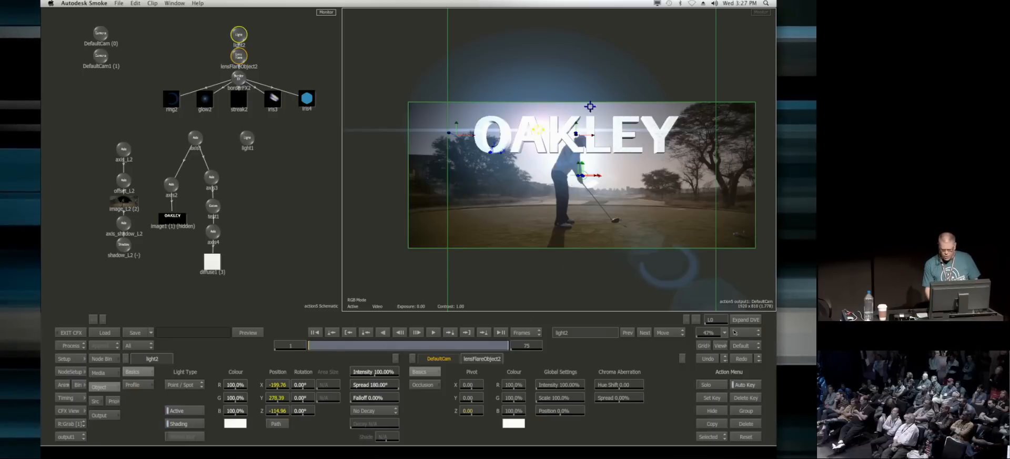
left_click(539, 128)
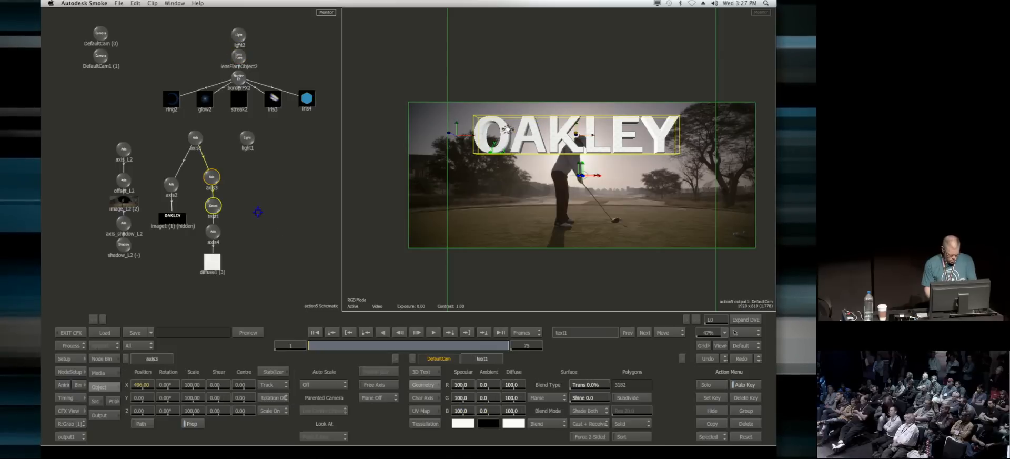
key("super+z")
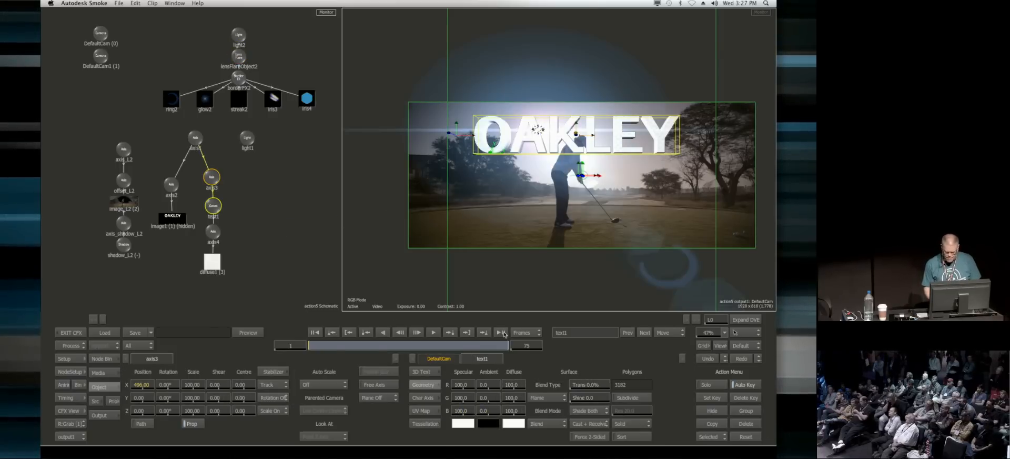
left_click(500, 332)
left_click_drag(533, 133, 601, 129)
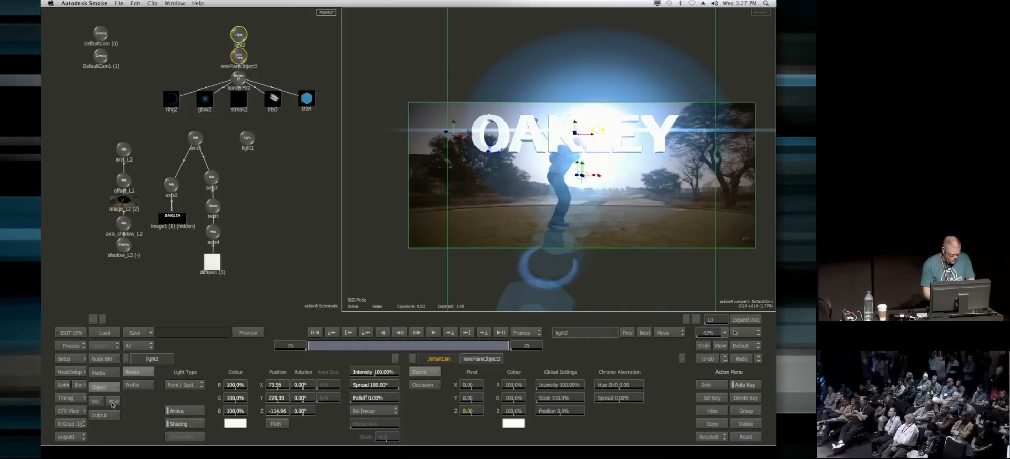
Step: Move the text1 geometry below image_L2 in the Action priority order
left_click(112, 402)
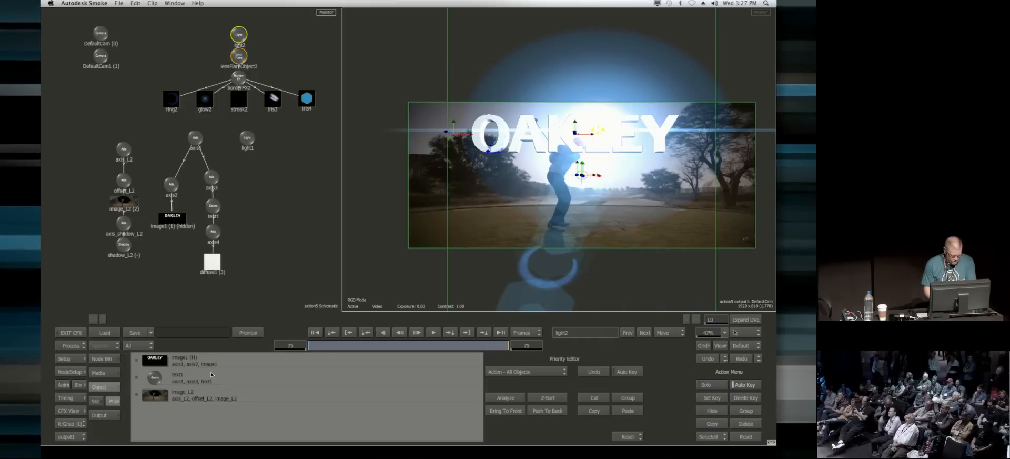
left_click_drag(211, 374, 213, 394)
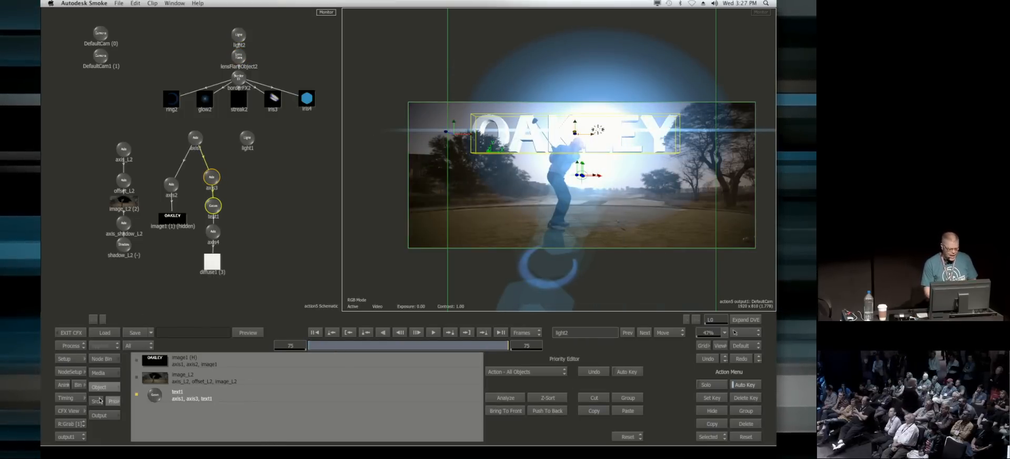
left_click(112, 400)
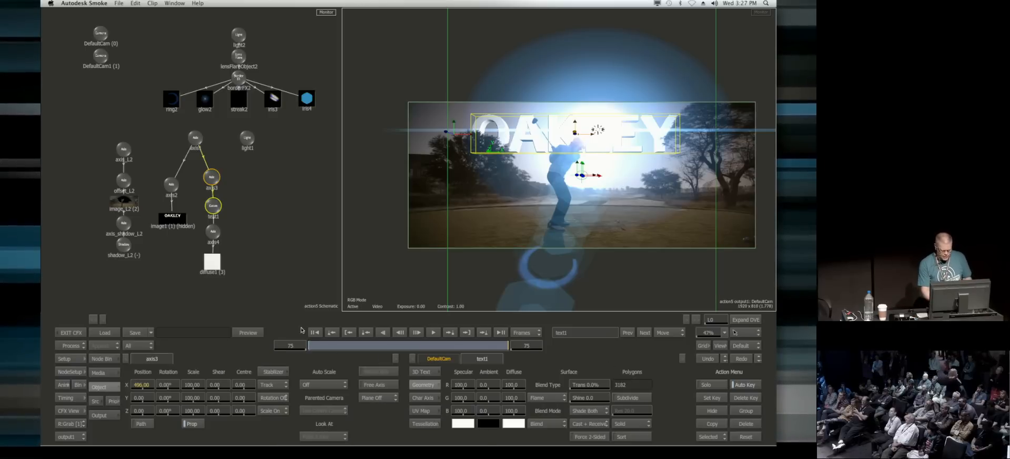
Step: Return to the first frame, exit ConnectFX, and review the finished golf shot on the timeline
left_click(315, 333)
left_click(70, 333)
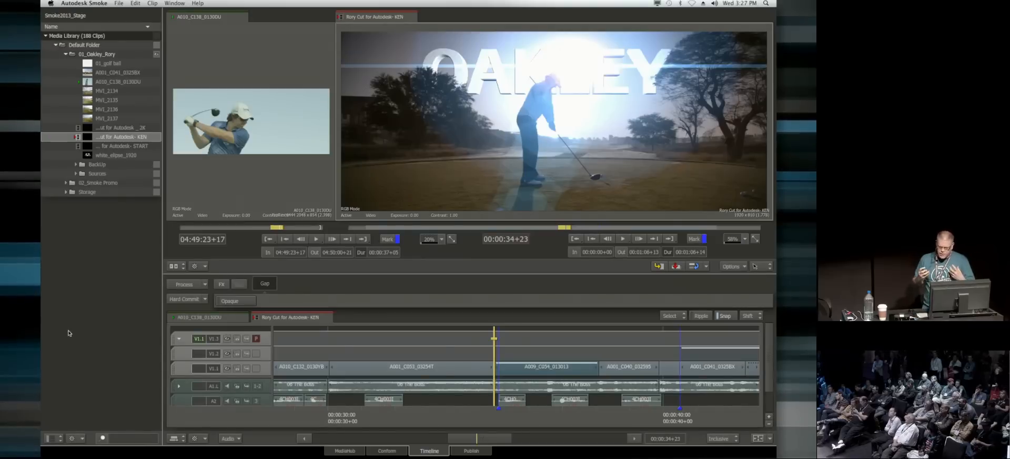
left_click_drag(513, 419, 530, 419)
key("Page_Down")
key("Page_Down")
key("Left")
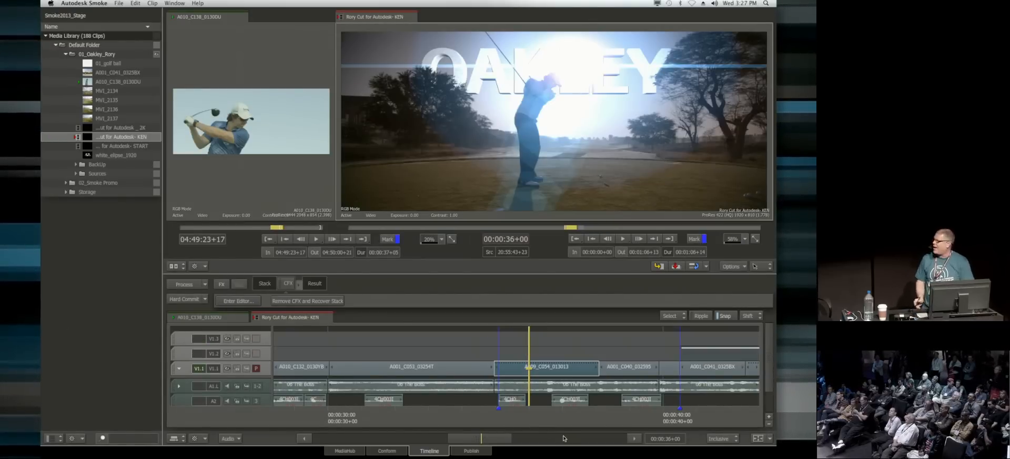
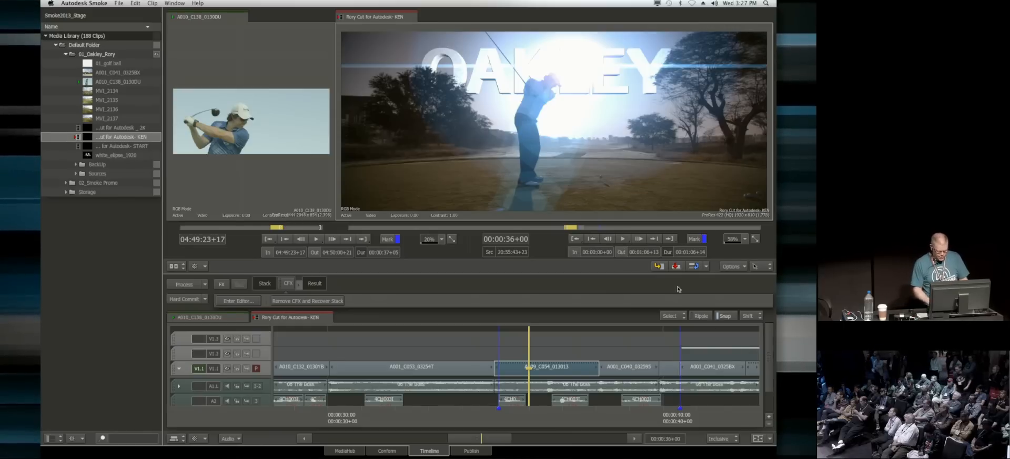
Step: Copy the A009_C054_013013 clip onto track V1.2 directly above the original and show the copy's timing in the ConnectFX editor
left_click_drag(550, 370, 495, 354)
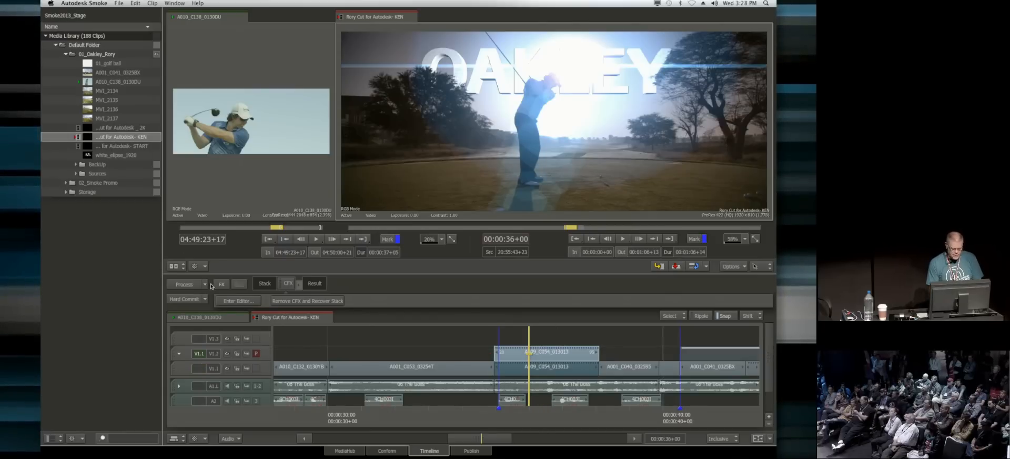
left_click(226, 301)
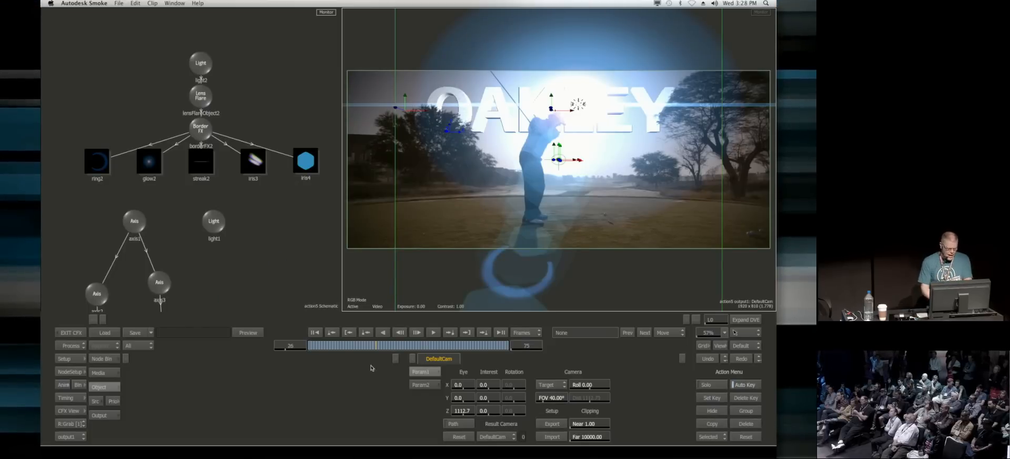
left_click(66, 398)
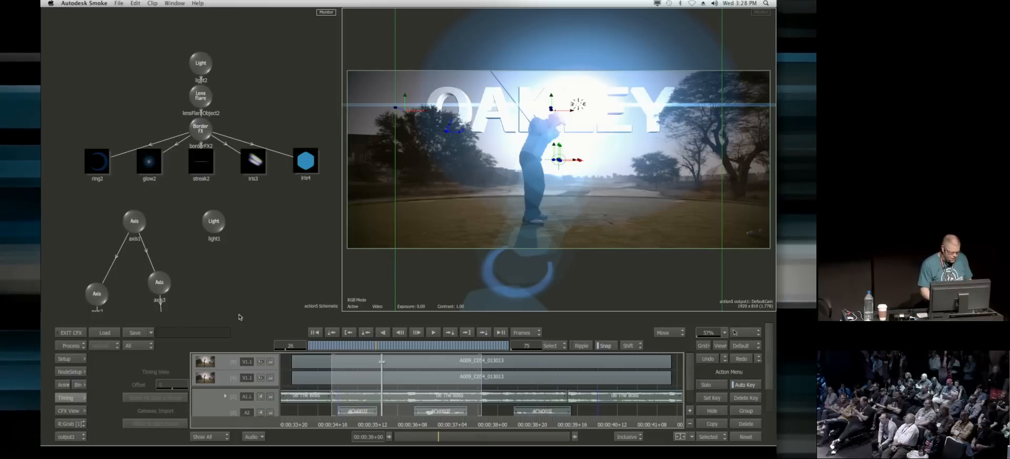
Step: Hide light1 in the copied clip's Action schematic, exit ConnectFX, and review the version on the timeline at 00:00:36+16
left_click_drag(213, 221, 231, 225)
key("shift+h")
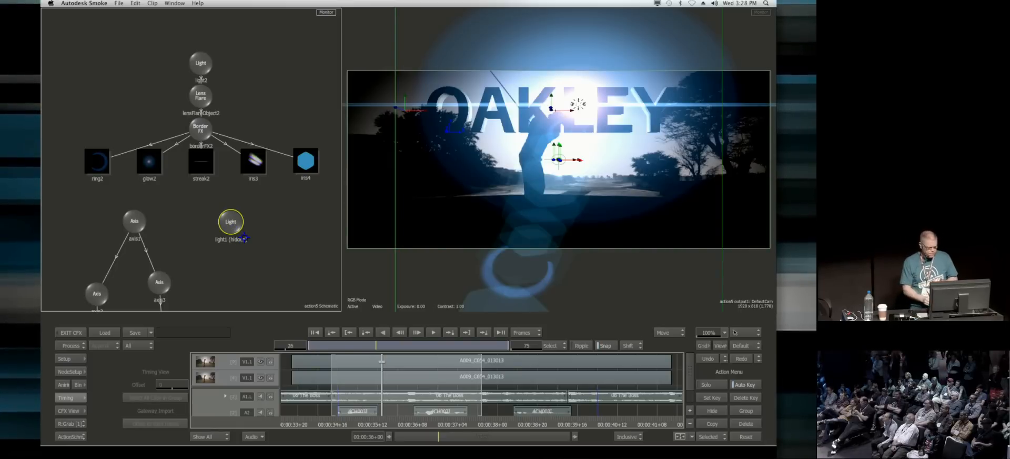
left_click(71, 332)
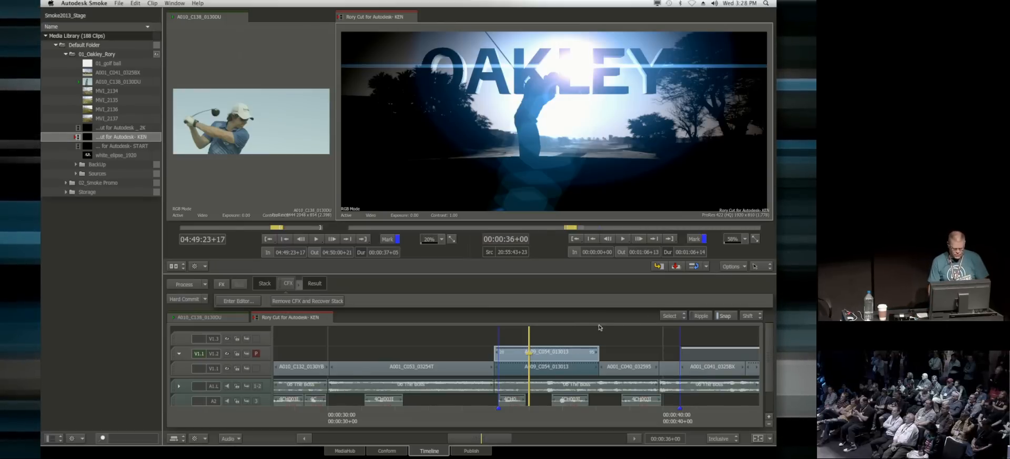
left_click_drag(526, 423, 551, 415)
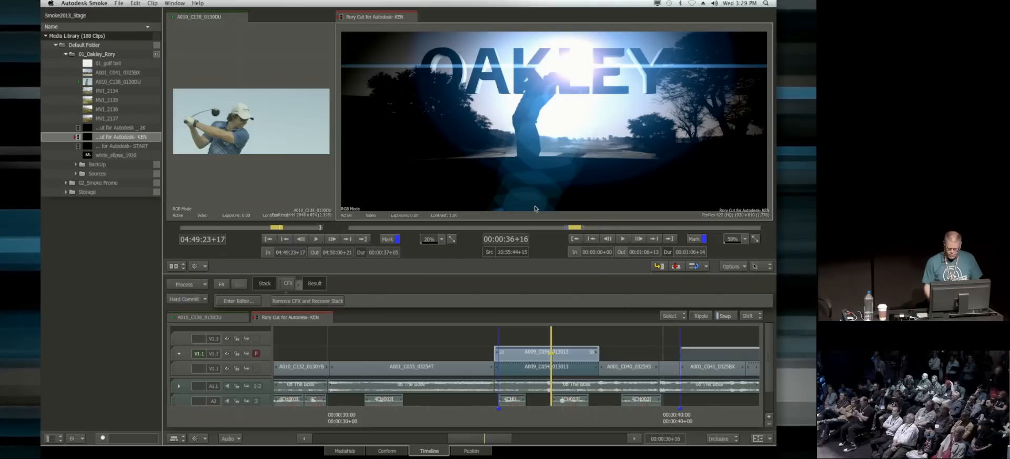
Step: Open the Smoke Promo_START sequence from the 02_Smoke Promo folder for editing and load A002_C005_0328DQ into a widened source viewer
left_click(66, 54)
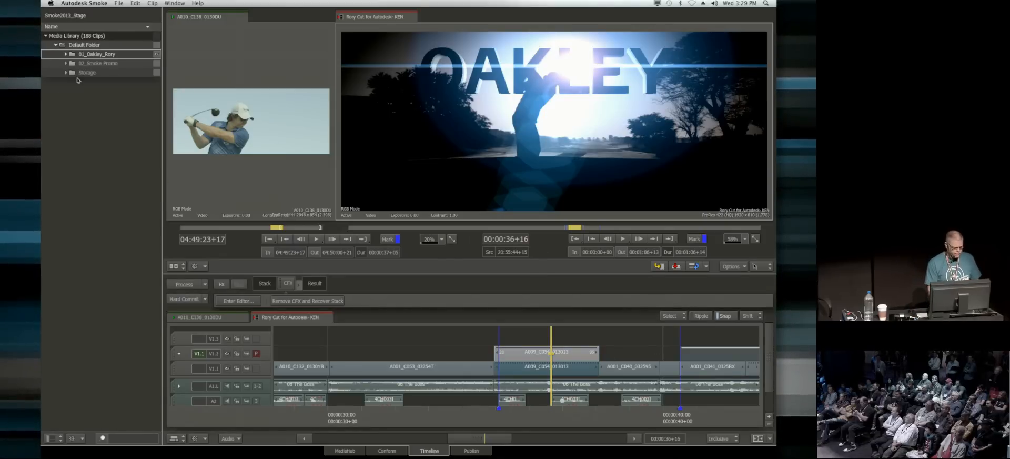
left_click(66, 63)
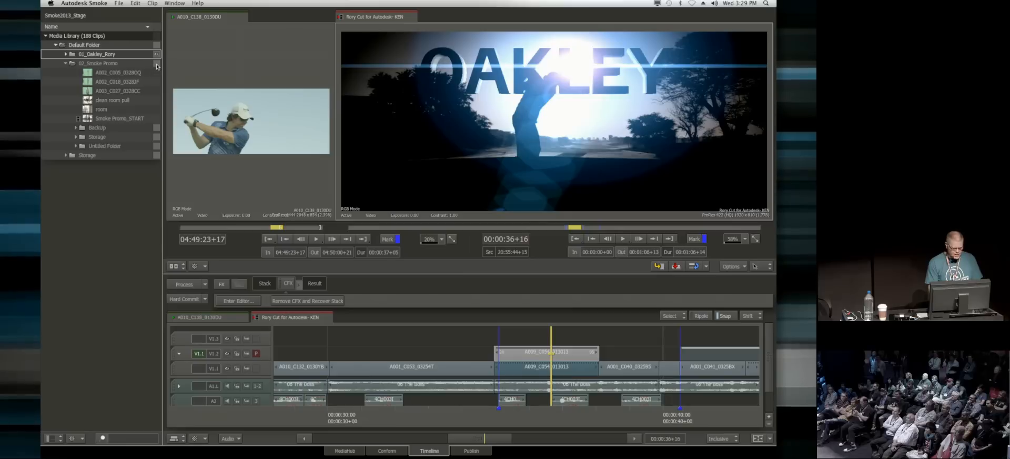
left_click(157, 65)
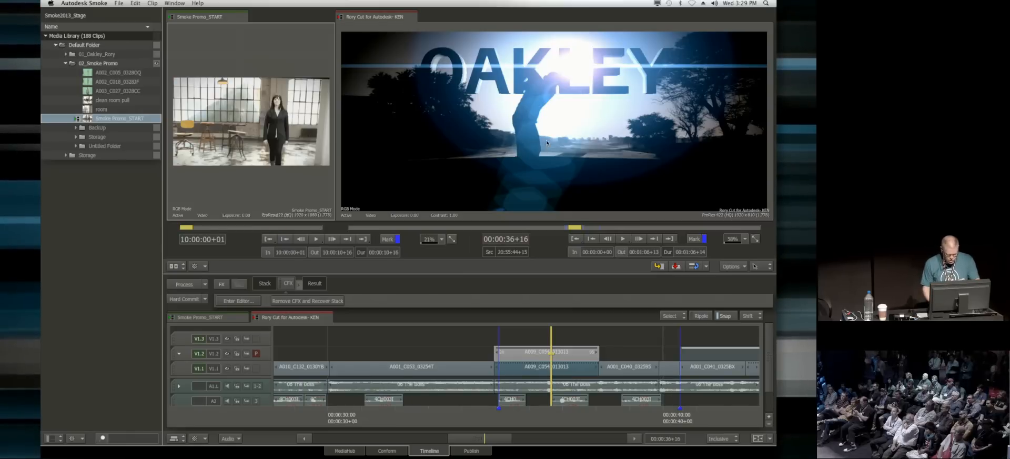
left_click(329, 318)
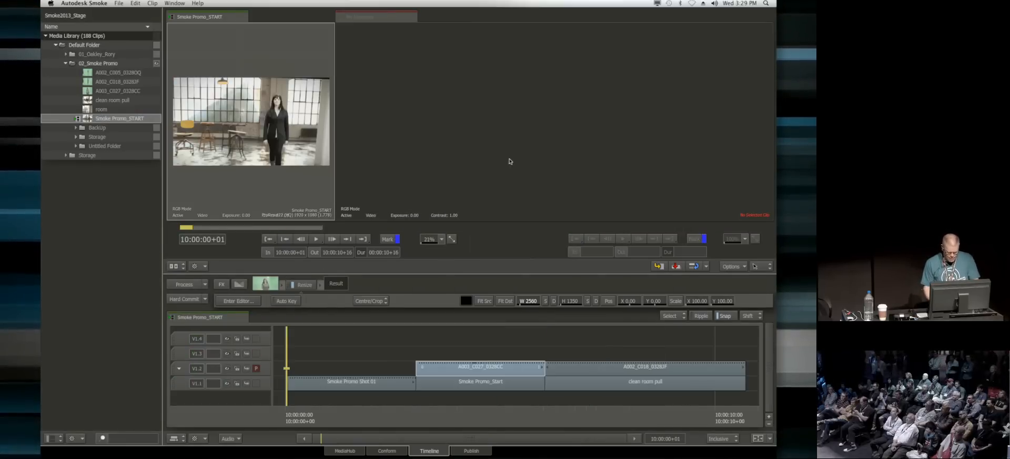
left_click_drag(118, 118, 635, 175)
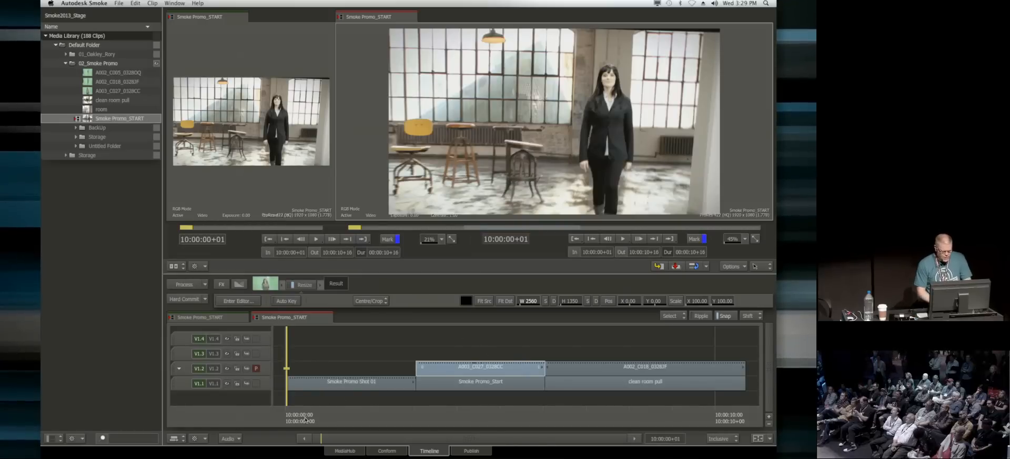
double_click(130, 73)
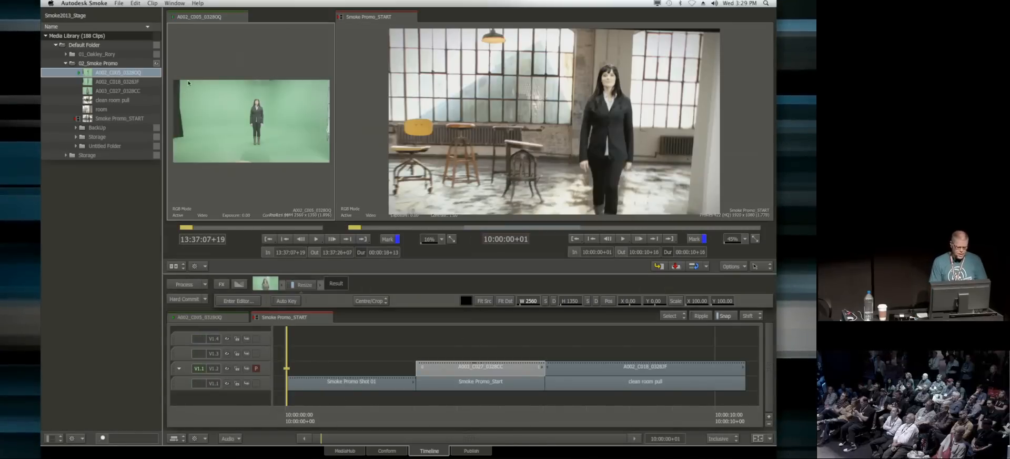
left_click_drag(335, 171, 477, 172)
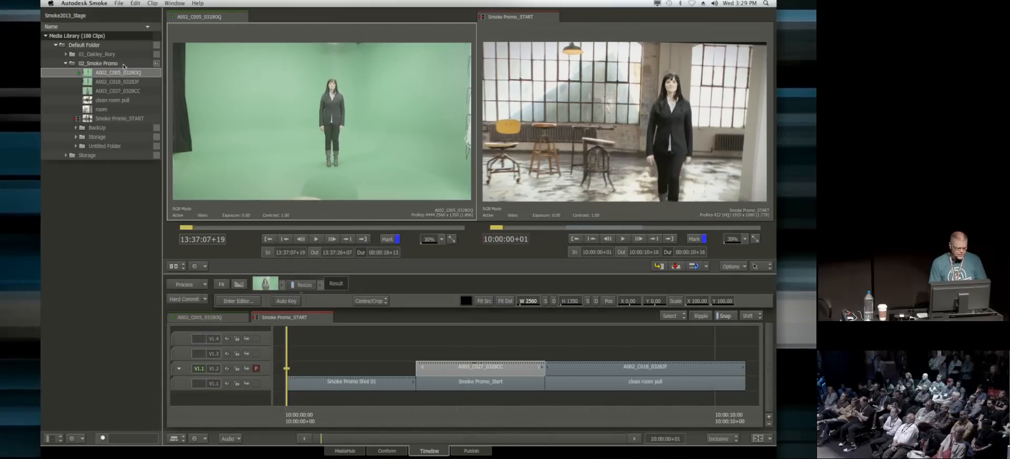
Step: Review the shots of the Smoke Promo_START sequence on both video tracks, ending at 10:00:03+08 on the A003_C027_0328CC clip
left_click_drag(288, 413, 354, 415)
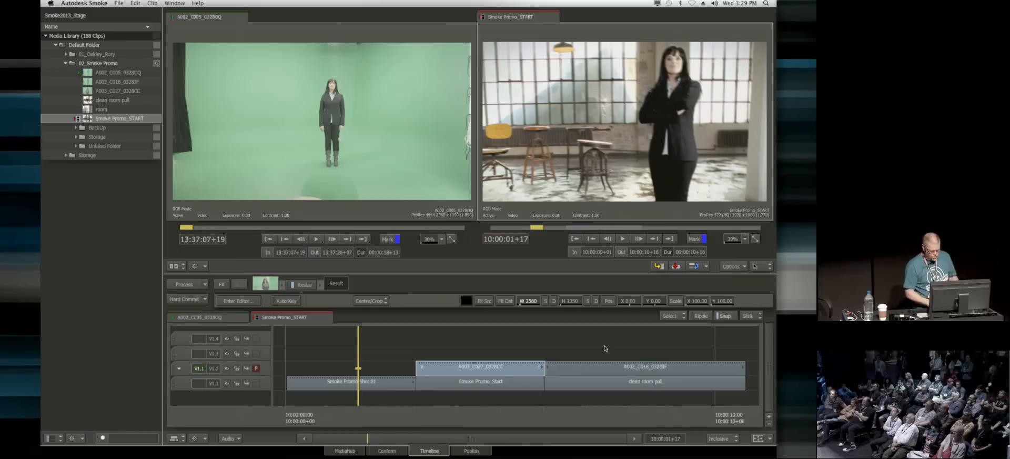
left_click_drag(369, 419, 600, 425)
key("Page_Down")
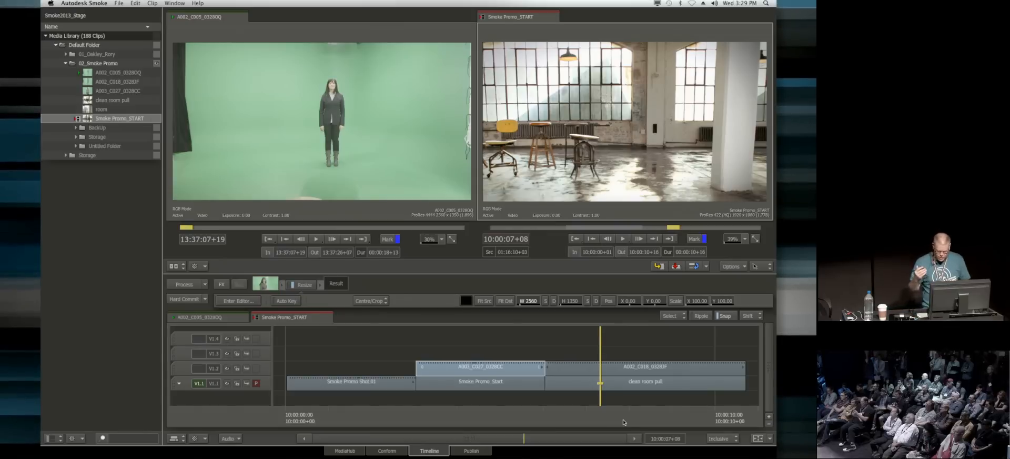
key("Up")
left_click_drag(600, 417, 682, 415)
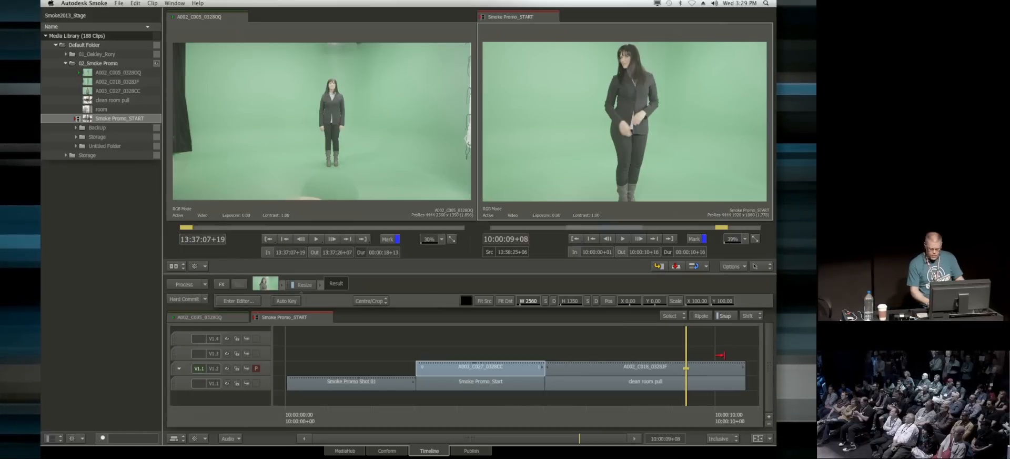
left_click_drag(674, 428, 426, 403)
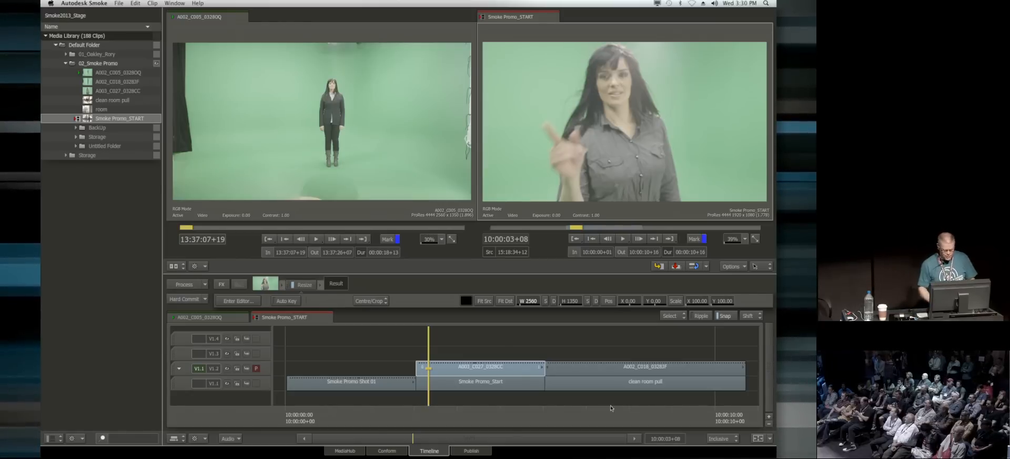
left_click_drag(457, 413, 429, 425)
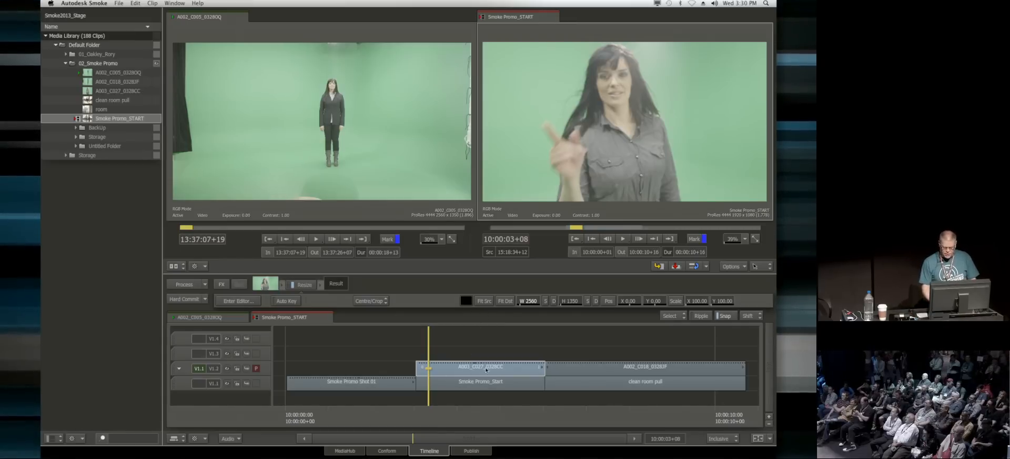
Step: Add an Axis effect to the A003_C027_0328CC clip and enter its keyer on frame 1
left_click(220, 284)
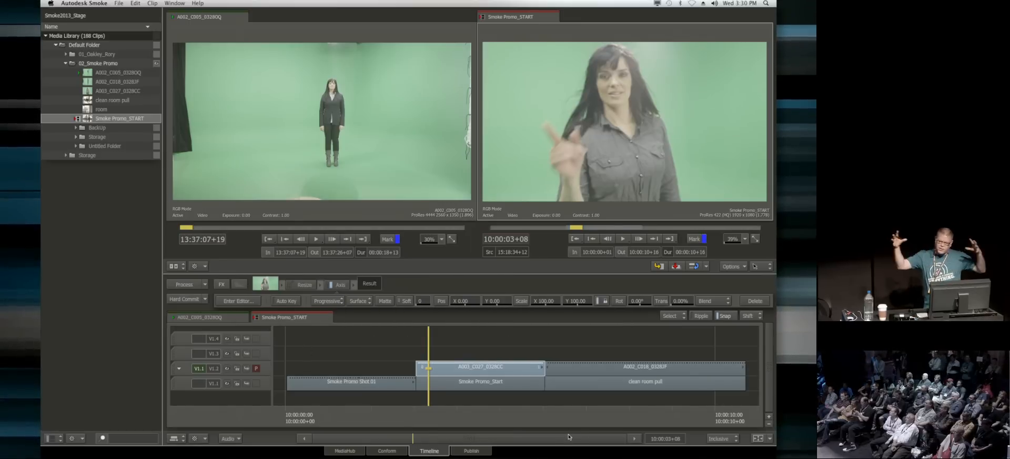
left_click(237, 299)
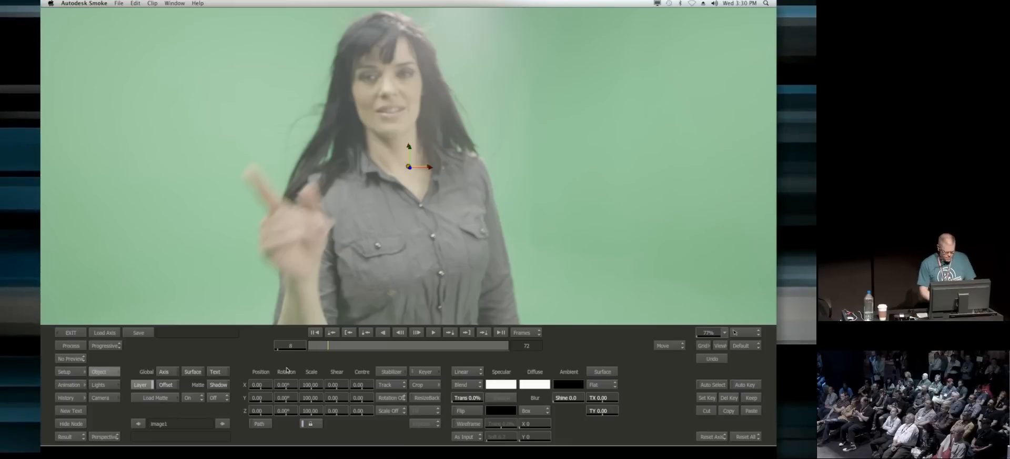
left_click(315, 332)
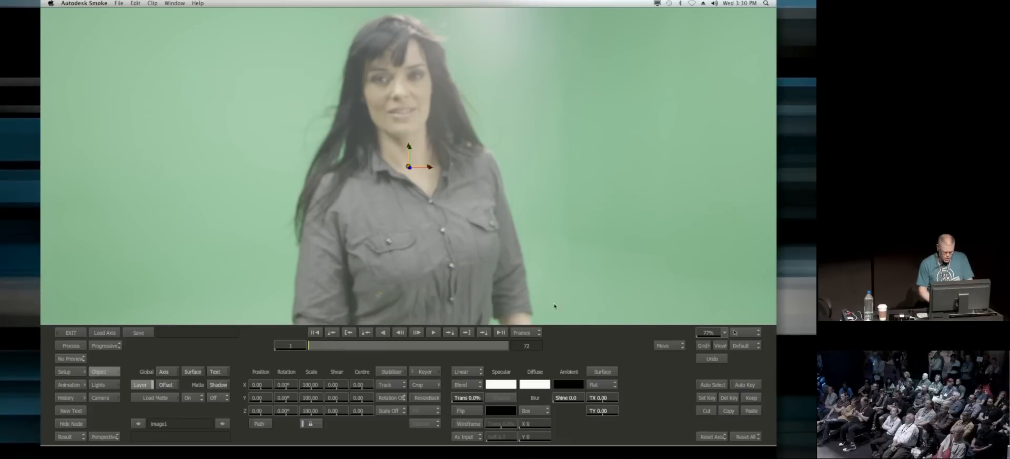
left_click(425, 371)
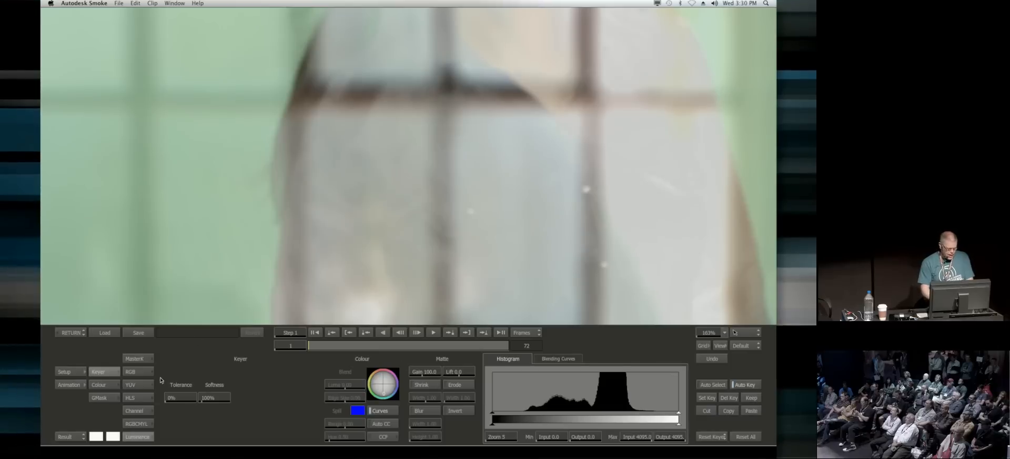
Step: Key out the green screen with the Master Keyer by sampling the green beside the woman on frame 37
left_click(134, 358)
left_click_drag(437, 234, 390, 248)
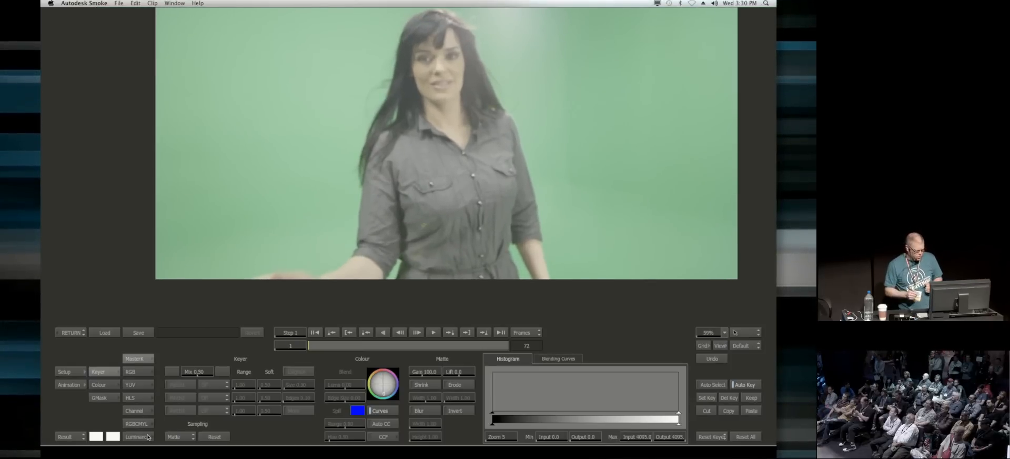
left_click_drag(316, 346, 410, 346)
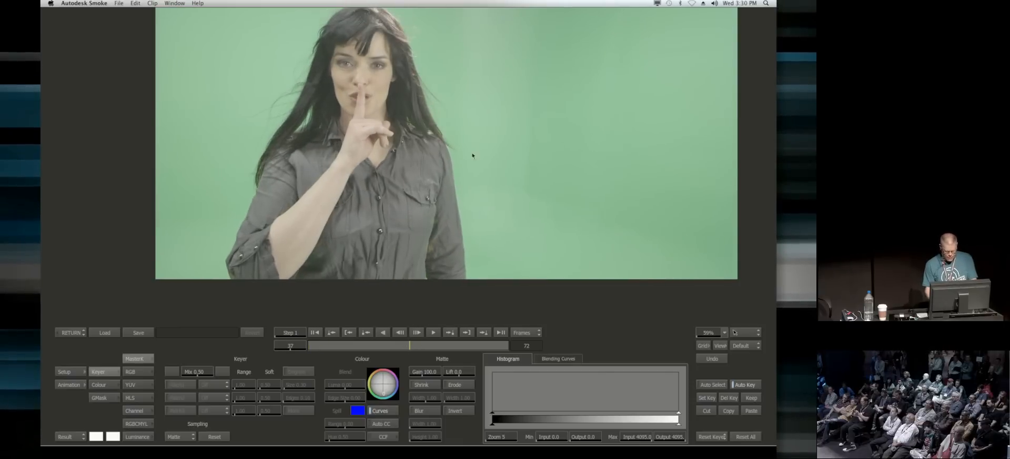
left_click_drag(476, 190, 458, 208)
left_click_drag(487, 160, 455, 218)
left_click(172, 372)
left_click(248, 129)
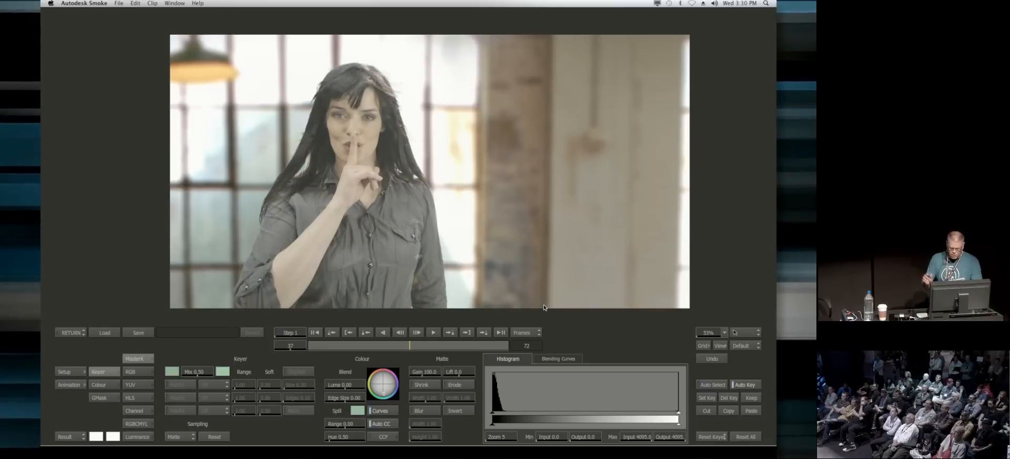
Step: Show the matte and sample the grey areas inside the woman's arm and shirt to make them solid white
key("F4")
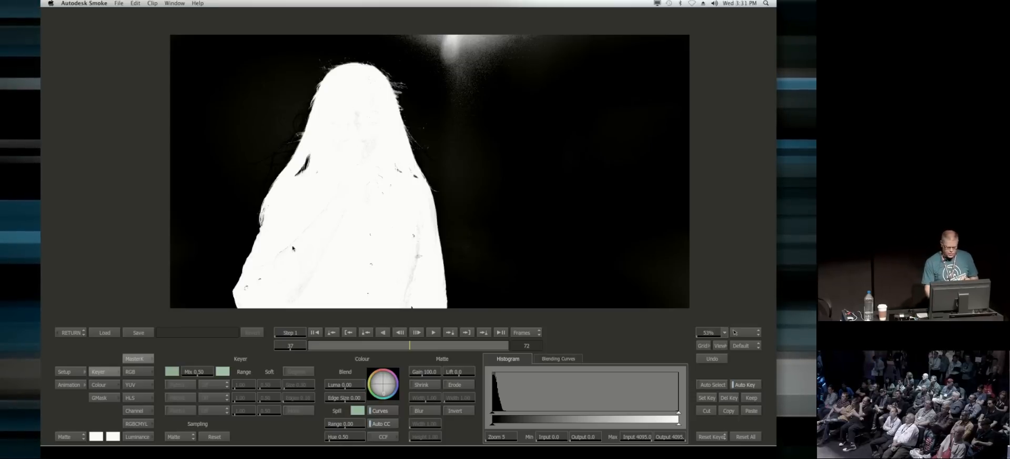
left_click_drag(328, 241, 314, 272)
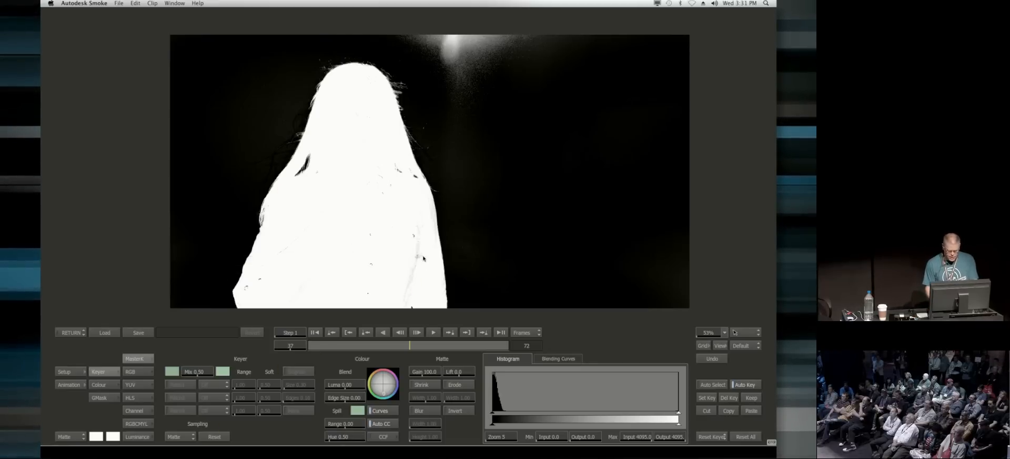
left_click(420, 255)
left_click_drag(415, 262, 403, 262)
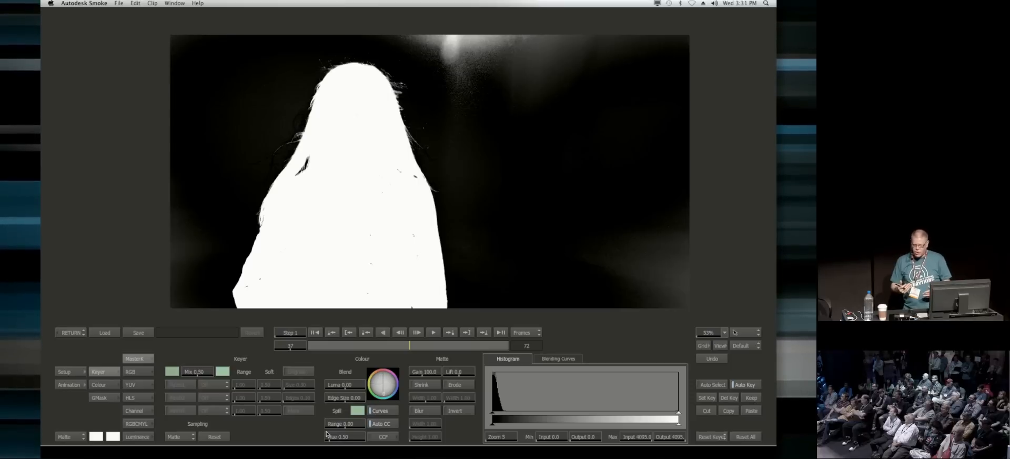
Step: Enable Patch1 as a black patch and sample the background beside the woman's head and shoulder to clean it
left_click(182, 438)
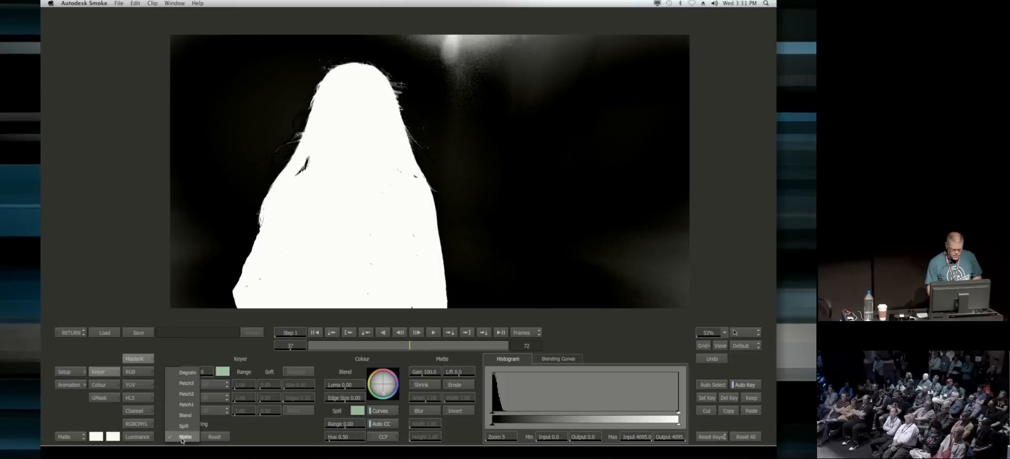
left_click(185, 404)
left_click_drag(447, 148, 497, 204)
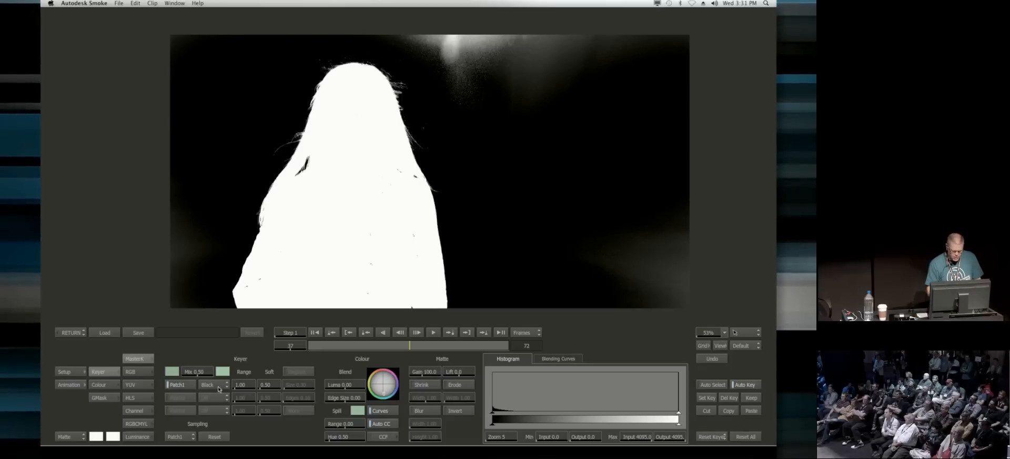
Step: Go to frame 59 and enable Patch2 as a white patch for the holes inside the woman's matte
left_click_drag(412, 349, 471, 344)
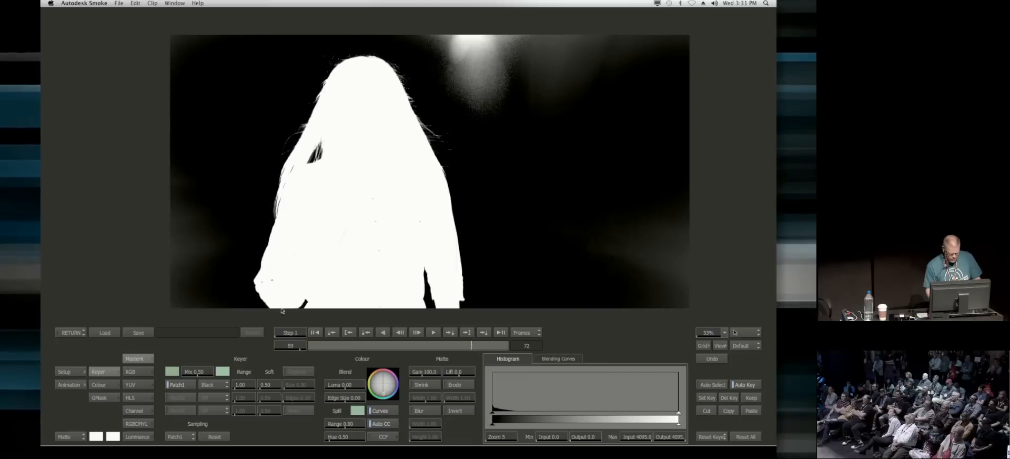
left_click(181, 384)
left_click(187, 409)
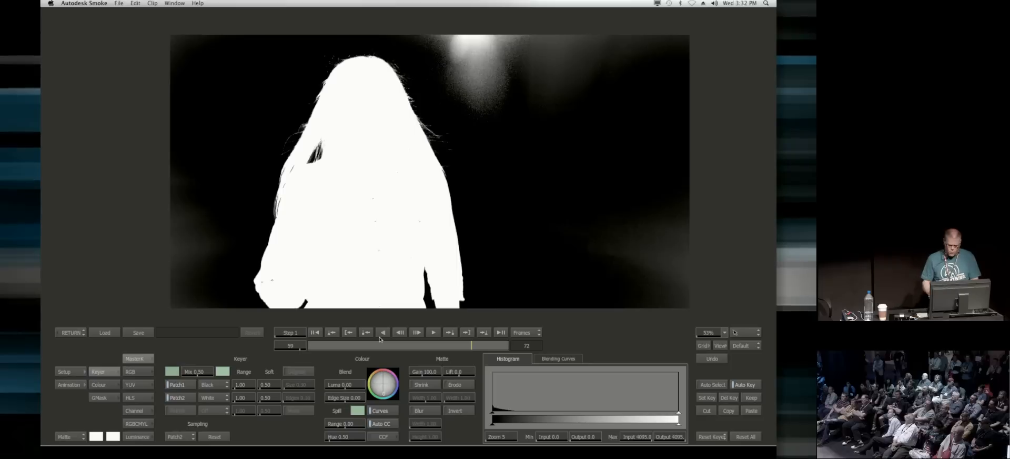
Step: On frame 30, draw a closed garbage mask over the background left of the woman and set its colour to 0
left_click_drag(436, 348, 387, 352)
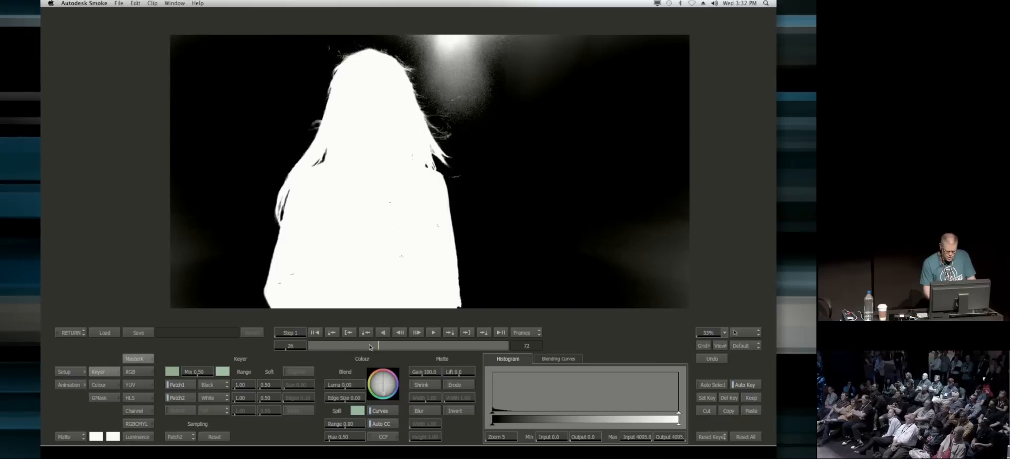
left_click_drag(373, 349, 241, 356)
left_click_drag(313, 351, 390, 346)
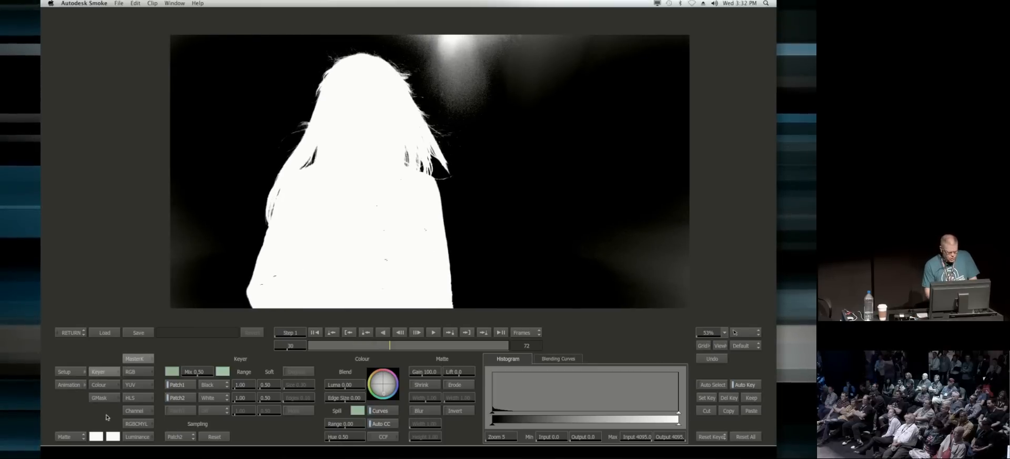
left_click(99, 397)
left_click(566, 346)
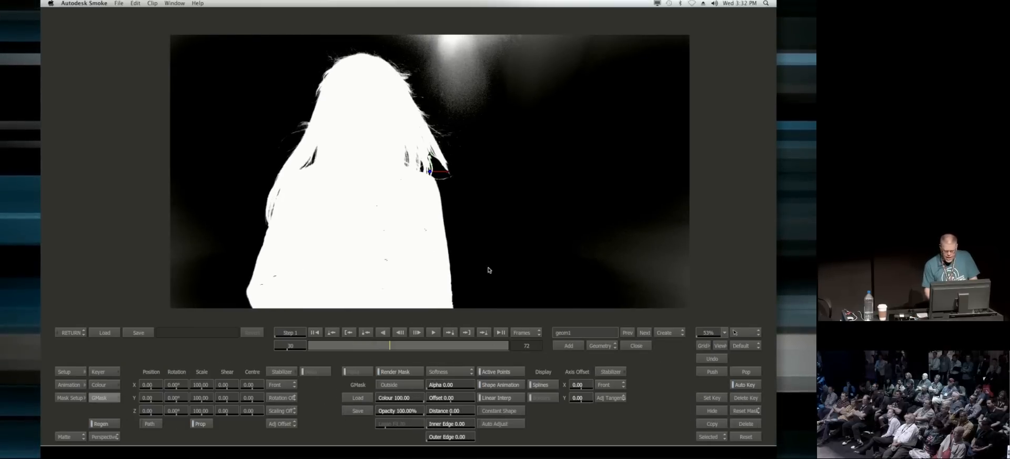
left_click(242, 205)
left_click(209, 317)
left_click(84, 303)
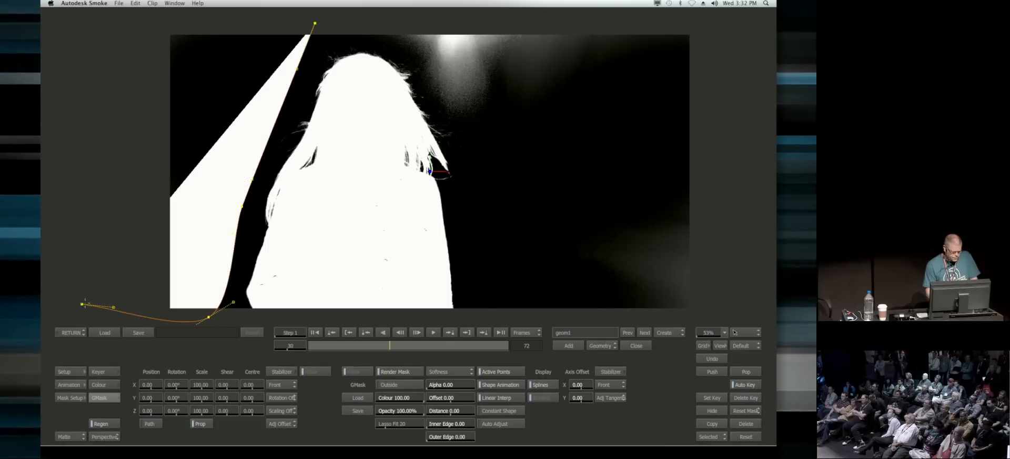
left_click(131, 22)
left_click(314, 23)
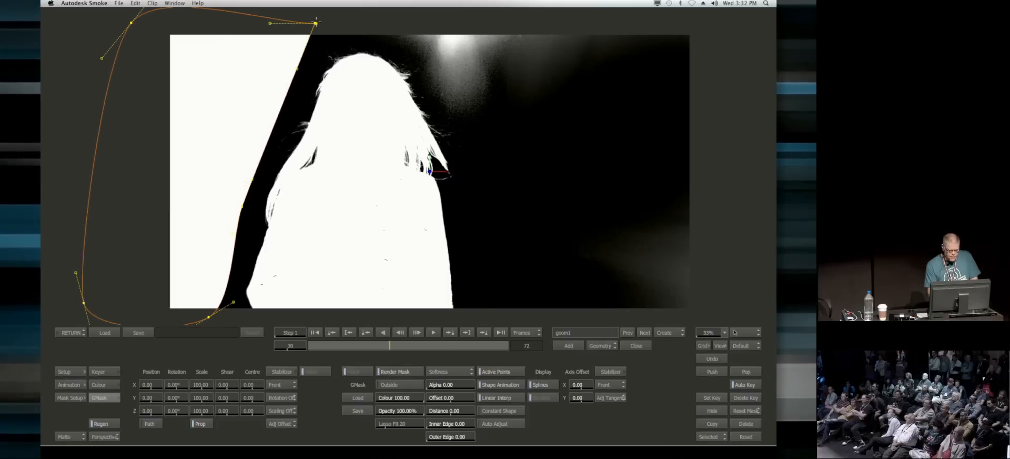
left_click_drag(399, 396, 99, 407)
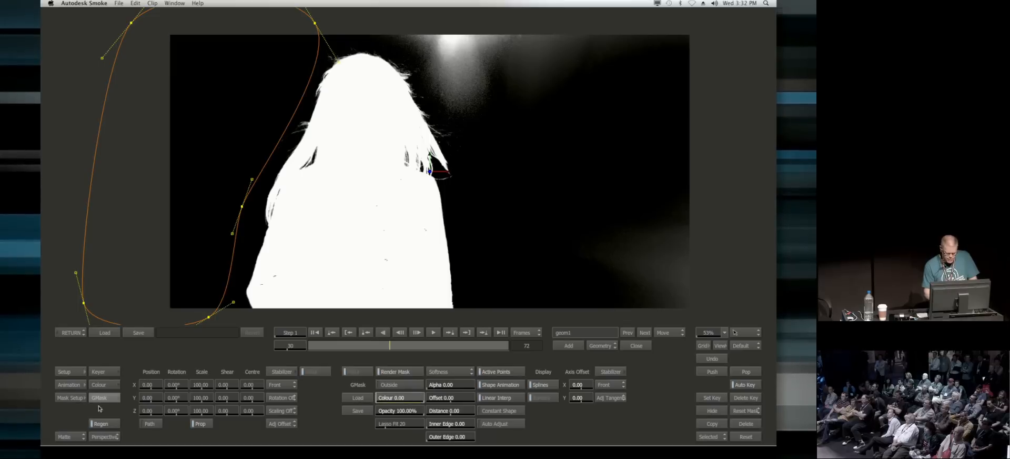
Step: On frame 1, add a second garbage mask over the background right of the woman and set its colour to 0
left_click_drag(410, 345, 257, 375)
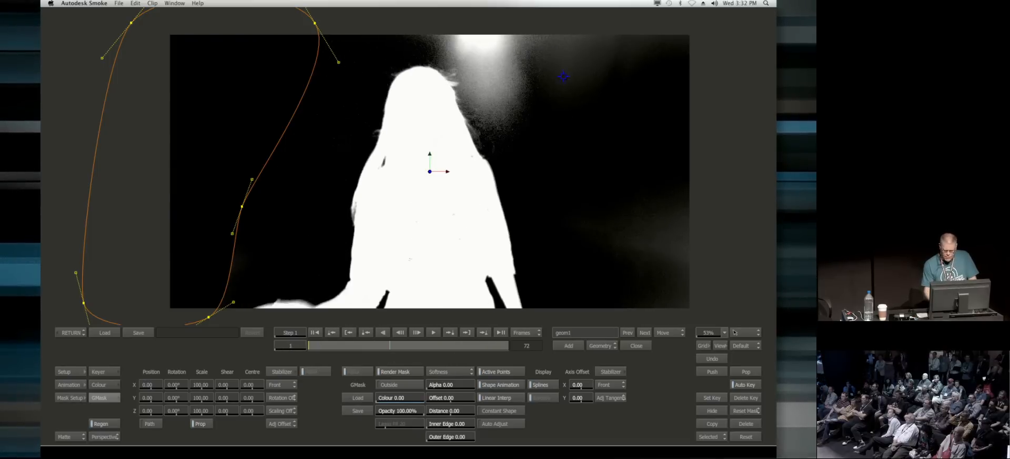
left_click(568, 346)
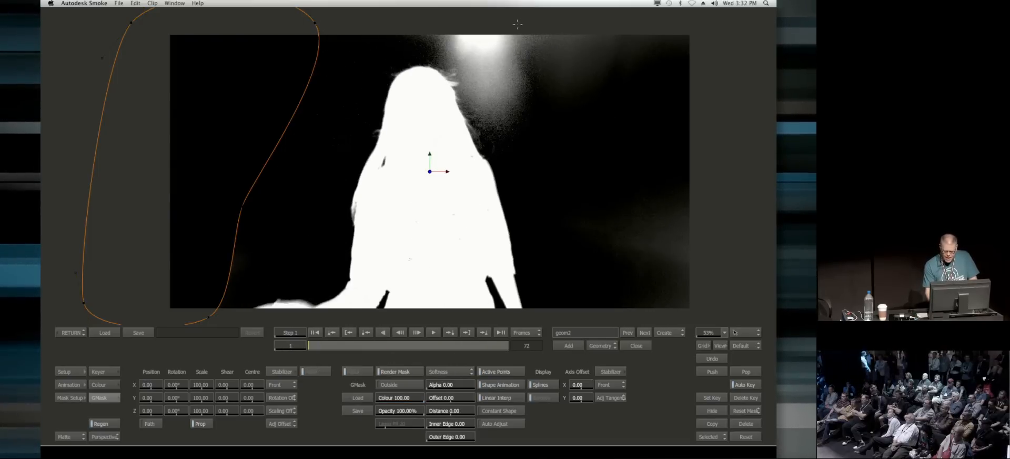
left_click(577, 313)
left_click(726, 314)
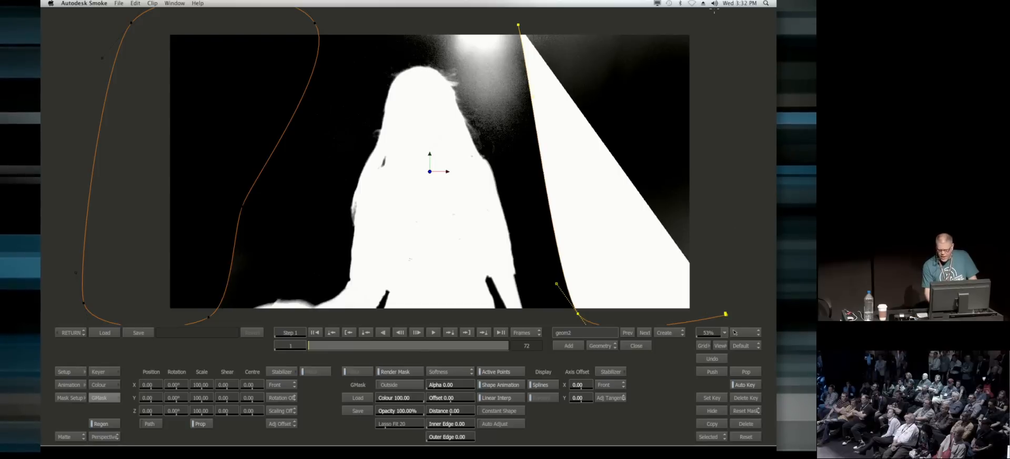
left_click(713, 17)
left_click(518, 25)
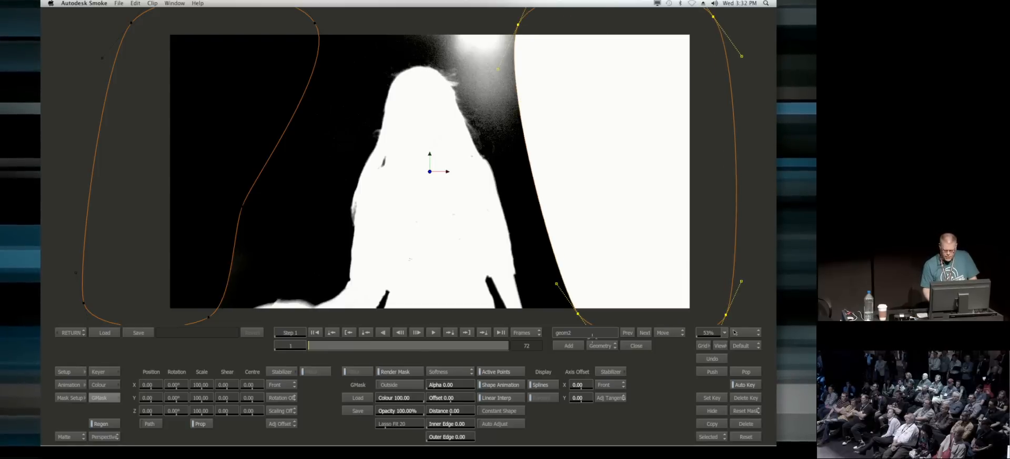
left_click_drag(399, 397, 238, 402)
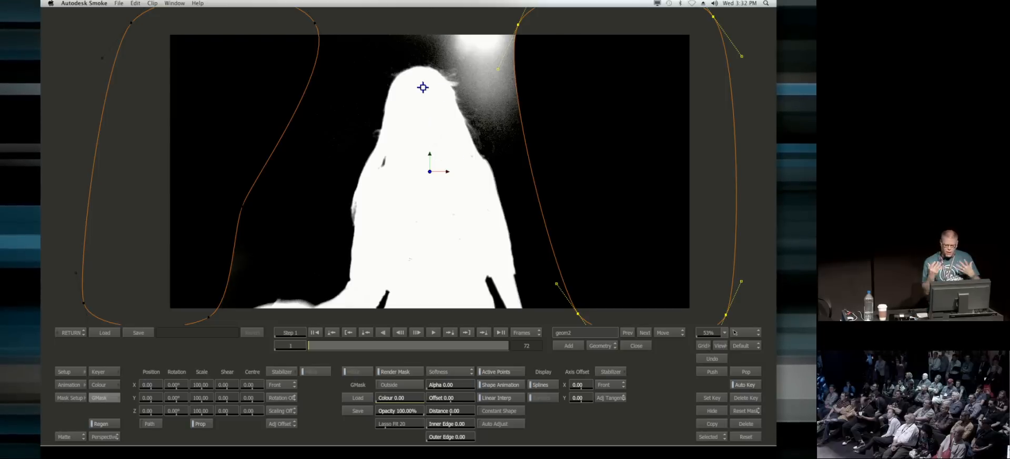
Step: Add a third mask tracing the woman's head and right-hand hairline around the bright background spot, and set its colour to 0
left_click(567, 345)
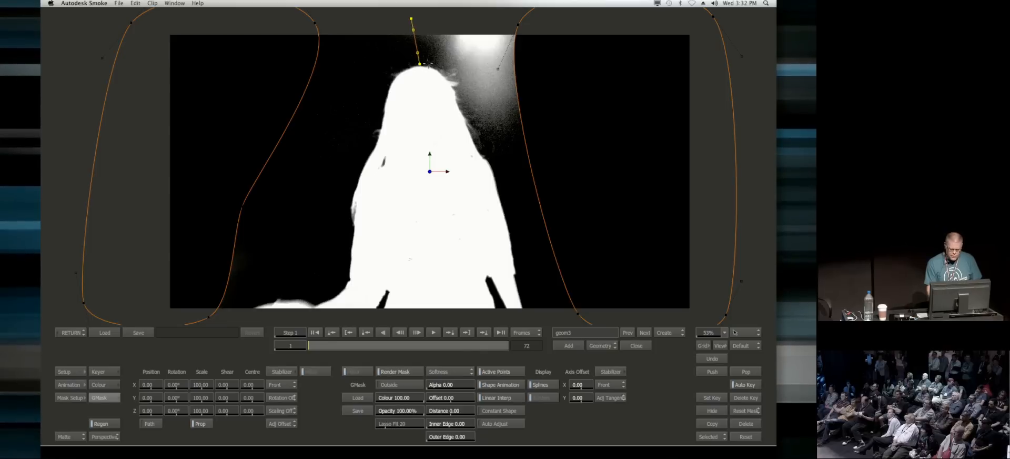
left_click(454, 89)
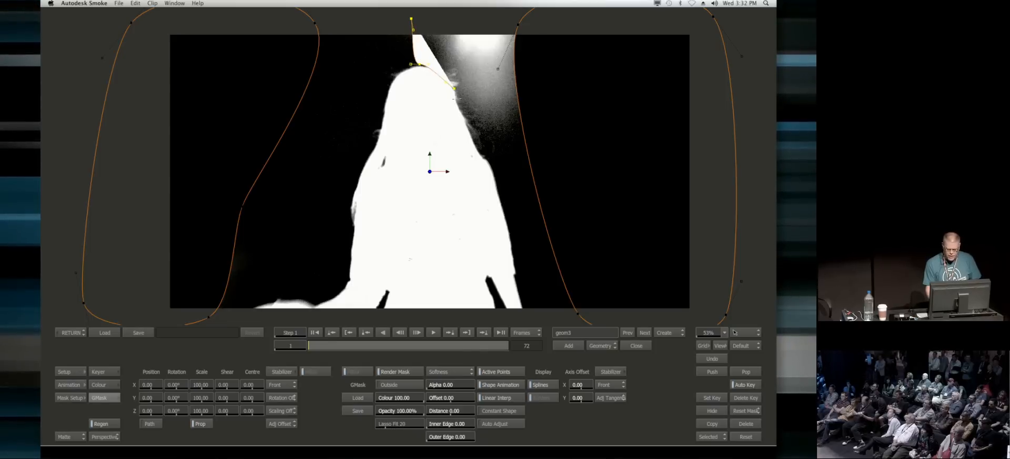
left_click(476, 140)
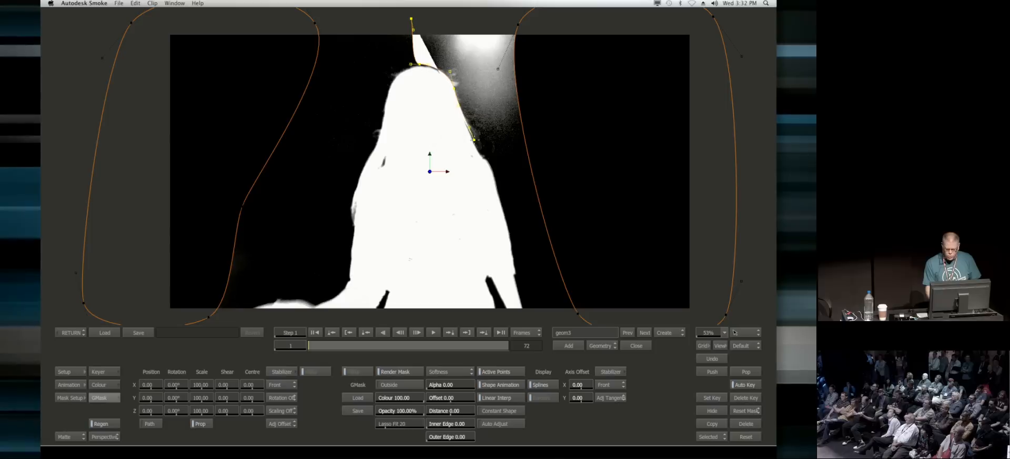
left_click(494, 169)
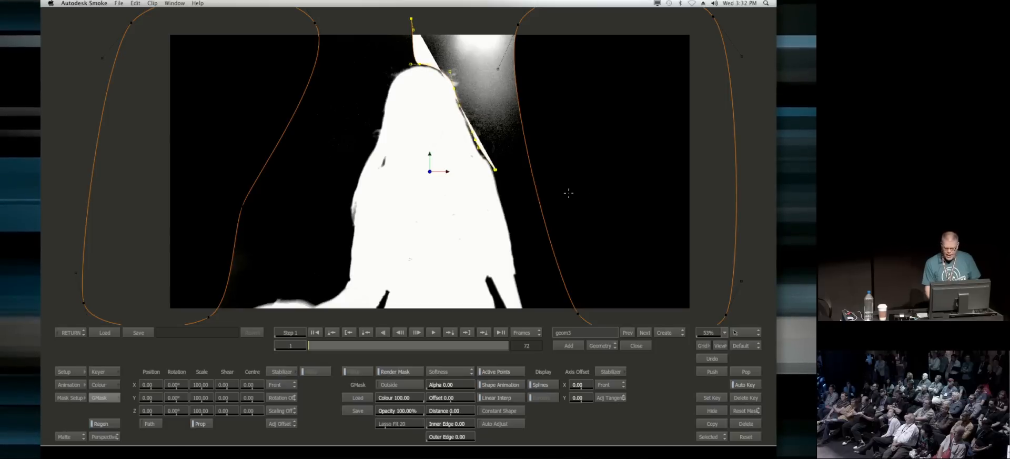
left_click(605, 191)
left_click(594, 24)
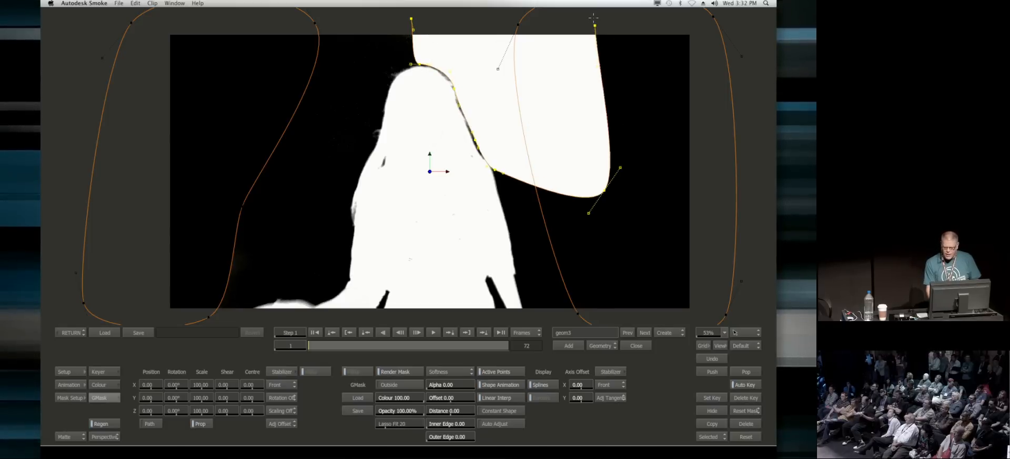
left_click(411, 18)
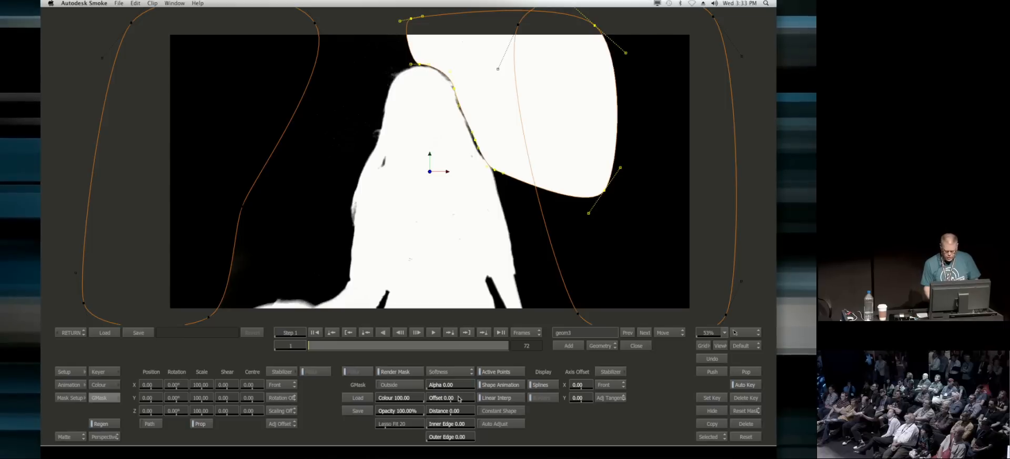
left_click_drag(402, 399, 41, 427)
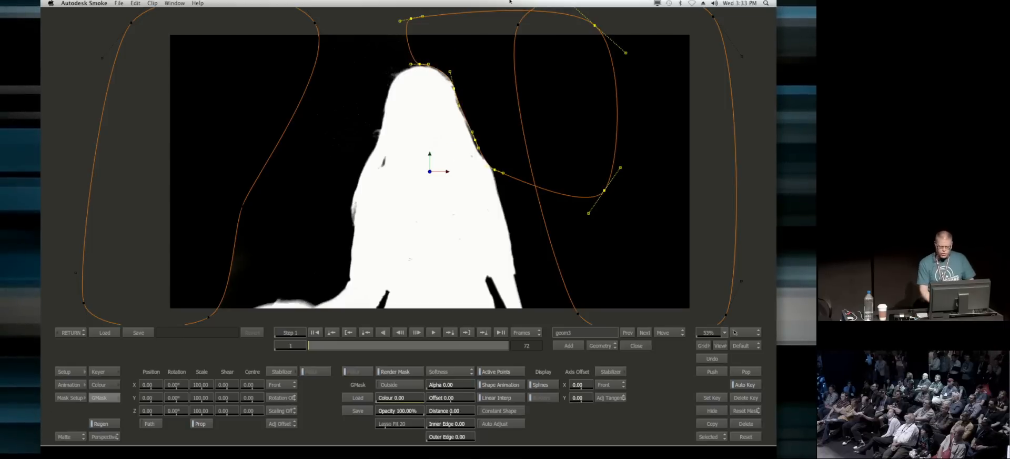
Step: Stabilize the third mask by placing Tracker 1 on the woman's face at frame 1 and analyzing the clip
left_click_drag(330, 345, 509, 345)
left_click_drag(392, 376, 309, 375)
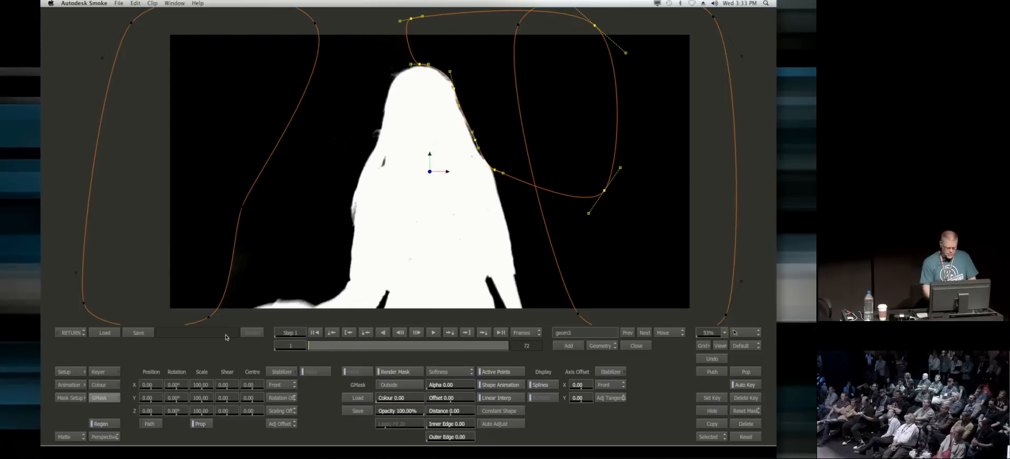
left_click(282, 371)
left_click_drag(408, 199, 373, 86)
left_click(222, 368)
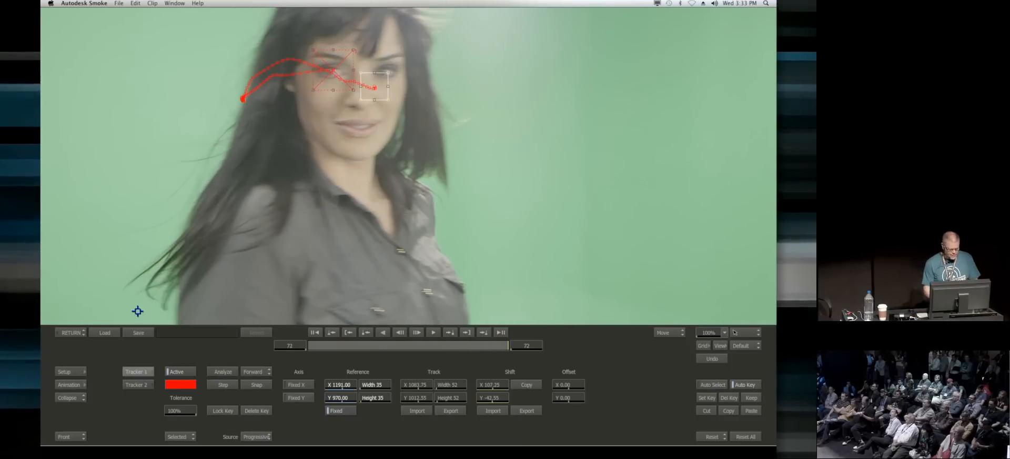
left_click(71, 333)
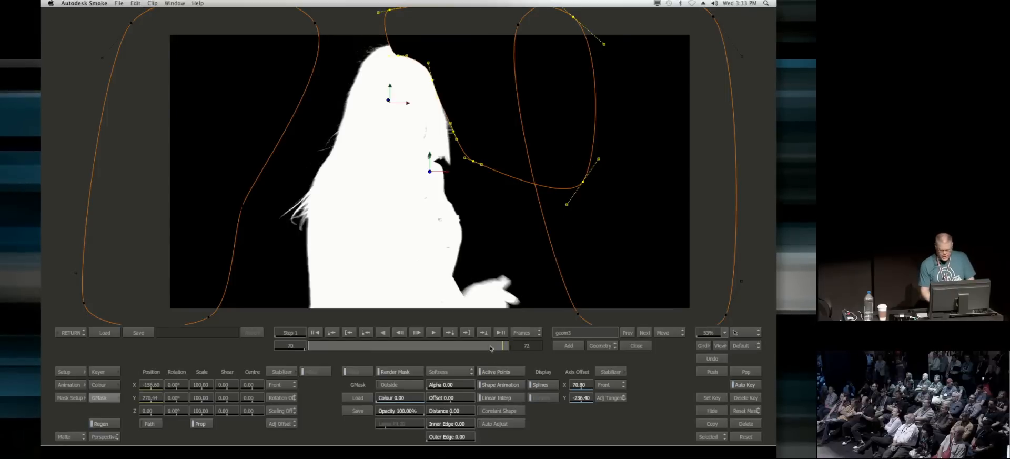
Step: On frame 1, switch the third mask's softness to Advanced Gradient and pull its outer edge points outward beside the hair
left_click_drag(288, 354, 212, 360)
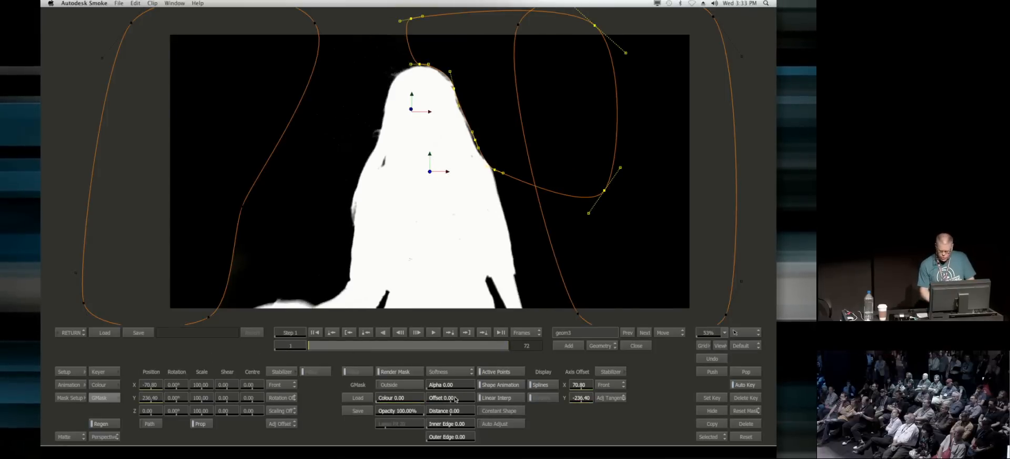
mouse_move(440, 400)
left_mouse_down()
mouse_move(462, 398)
mouse_move(450, 398)
left_mouse_up()
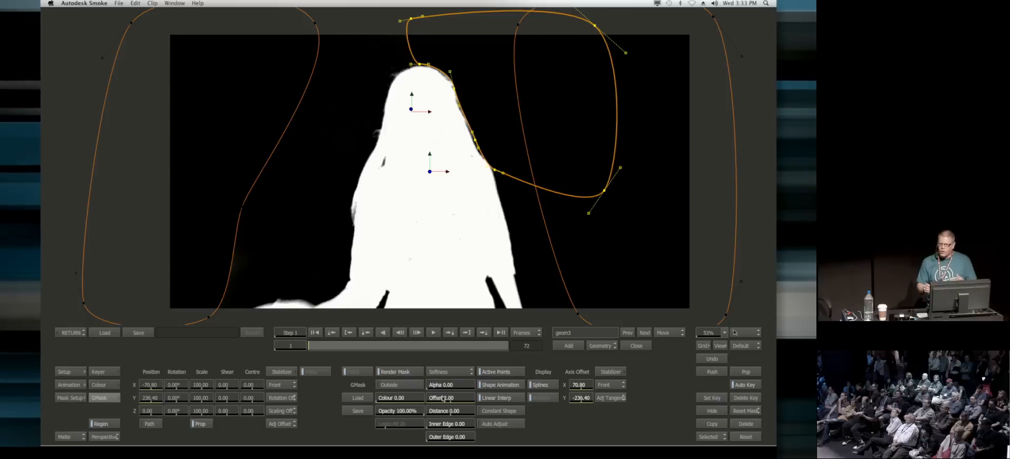
left_click_drag(433, 207, 465, 237)
left_click_drag(455, 372, 460, 382)
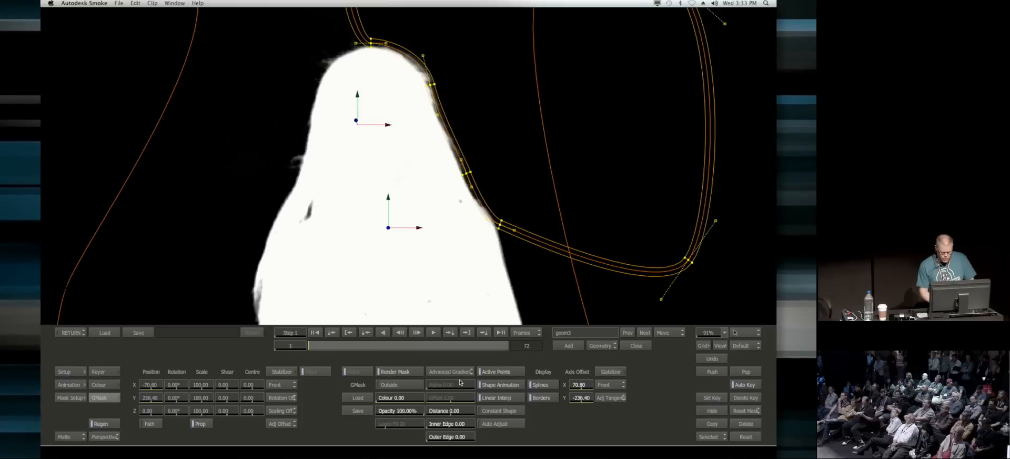
mouse_move(432, 84)
left_mouse_down()
mouse_move(456, 79)
mouse_move(446, 80)
left_mouse_up()
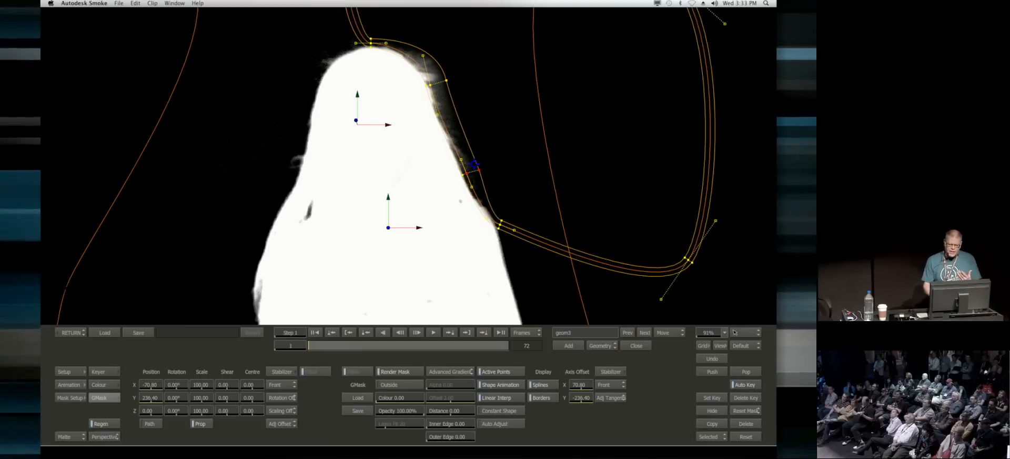
left_click(427, 85)
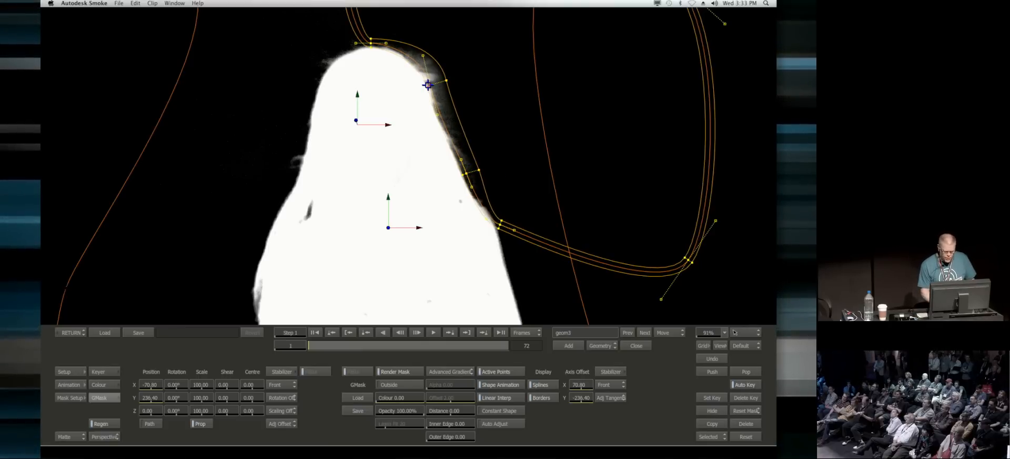
Step: On frame 25, reshape the third mask's edge and narrow its soft border beside the woman's hair
left_click_drag(322, 20, 531, 263)
left_click_drag(356, 345, 376, 344)
left_click_drag(344, 62, 363, 61)
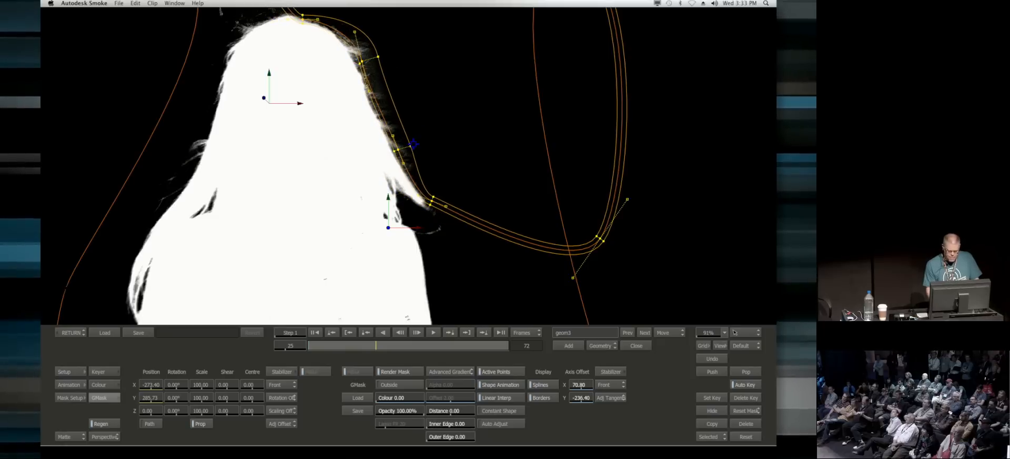
left_click_drag(410, 147, 404, 147)
left_click_drag(378, 56, 371, 58)
Step: On frame 43, move the third mask's points and soft edges off the woman's head, hair and shoulder
left_click_drag(397, 349, 427, 347)
left_click_drag(334, 93, 334, 87)
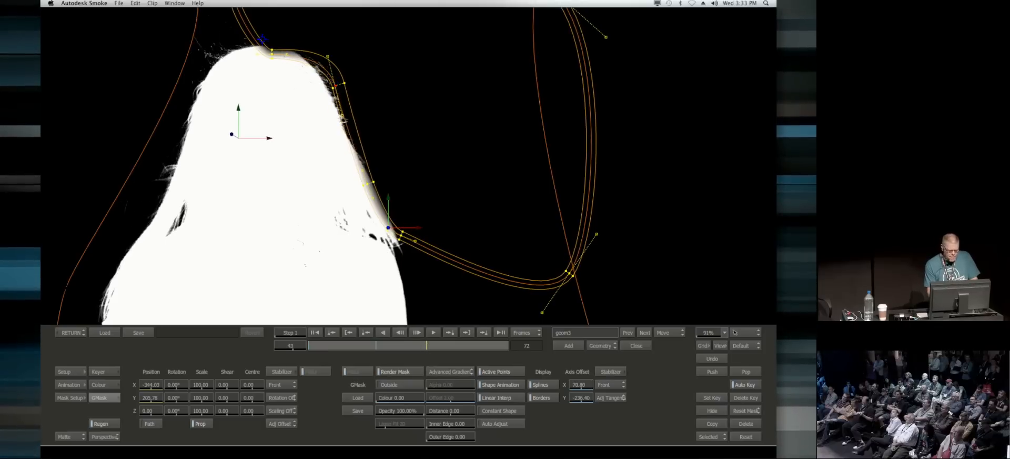
left_click_drag(272, 39, 269, 35)
left_click(342, 83)
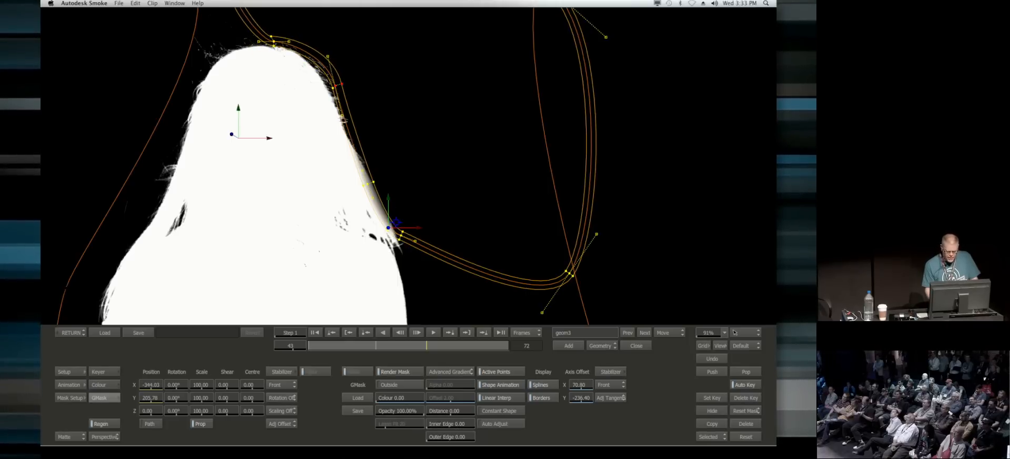
left_click_drag(334, 168, 417, 228)
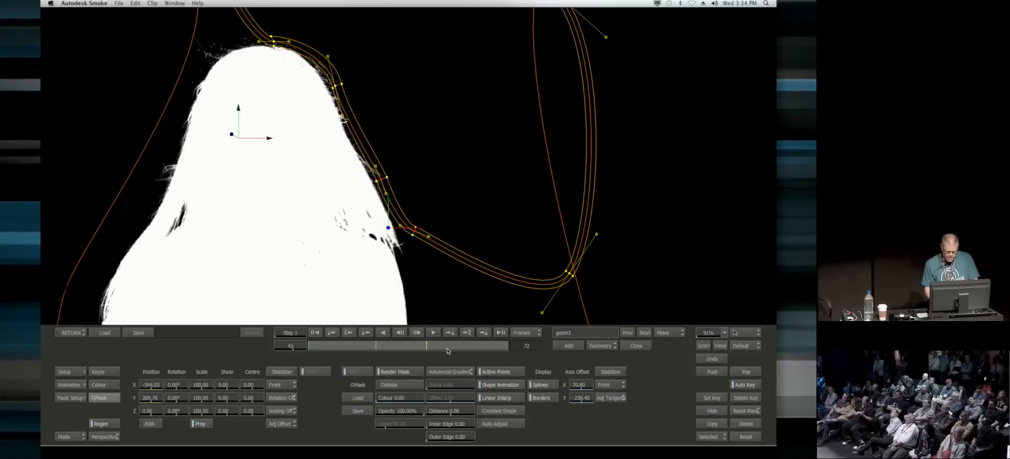
Step: On frame 72, refit the third mask's points and soft edge above the head and beside the stray hair
left_click_drag(489, 347, 508, 346)
left_click_drag(389, 134, 394, 209)
left_click_drag(362, 77, 363, 70)
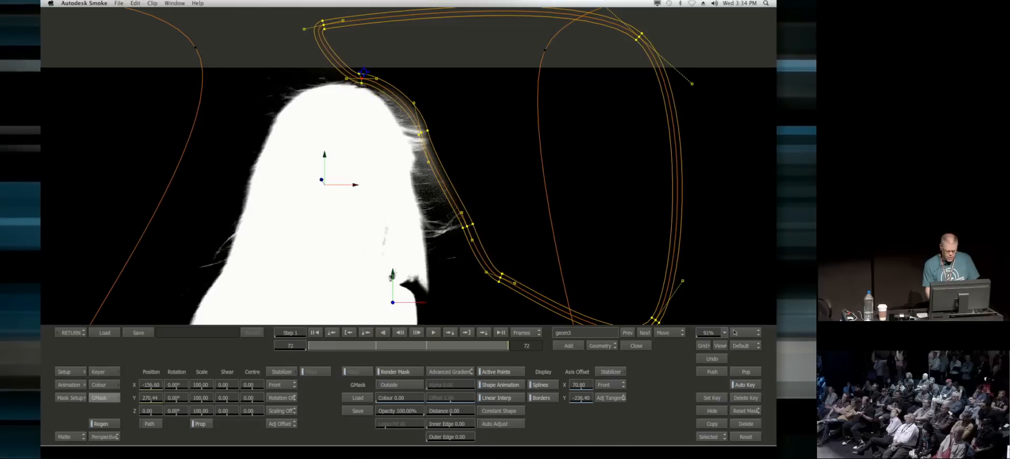
mouse_move(464, 224)
left_mouse_down()
mouse_move(451, 226)
mouse_move(468, 223)
left_mouse_up()
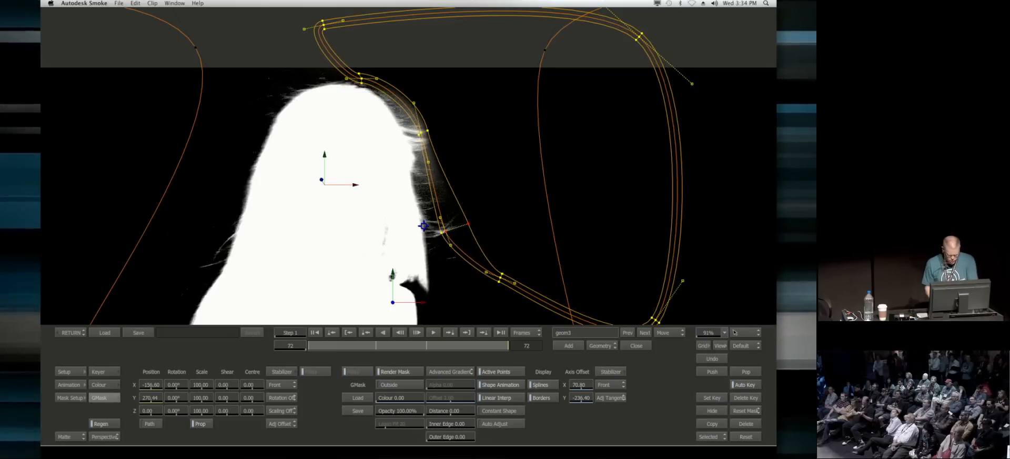
Step: View the composited result, go to frame 1 and return to the keyer settings
key("F4")
left_click_drag(478, 185, 442, 146)
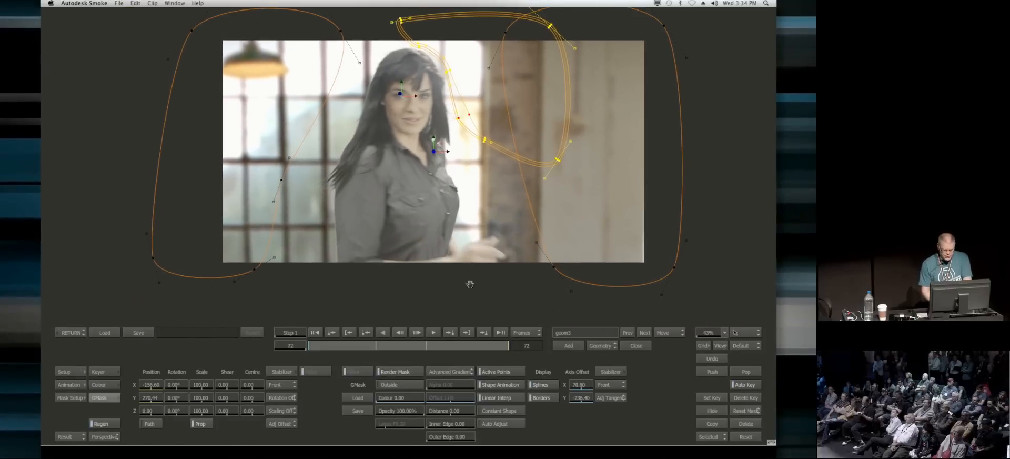
left_click(315, 333)
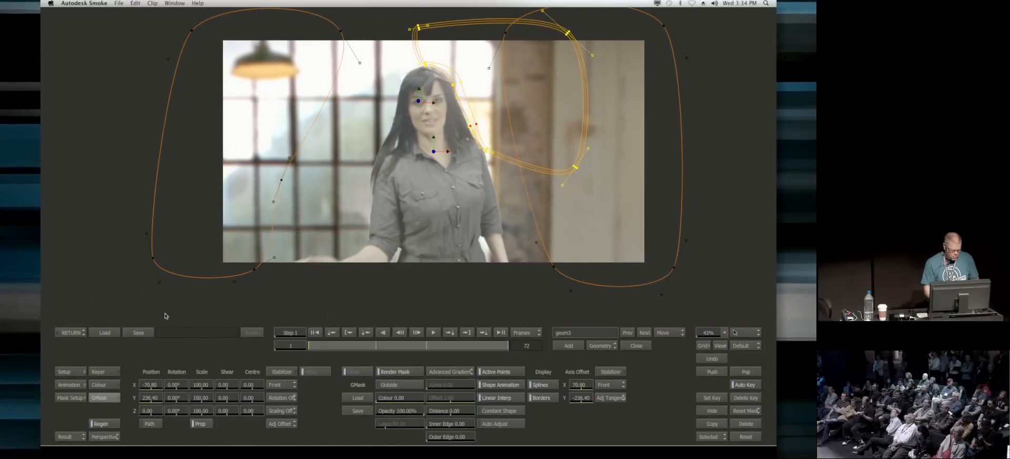
left_click(107, 371)
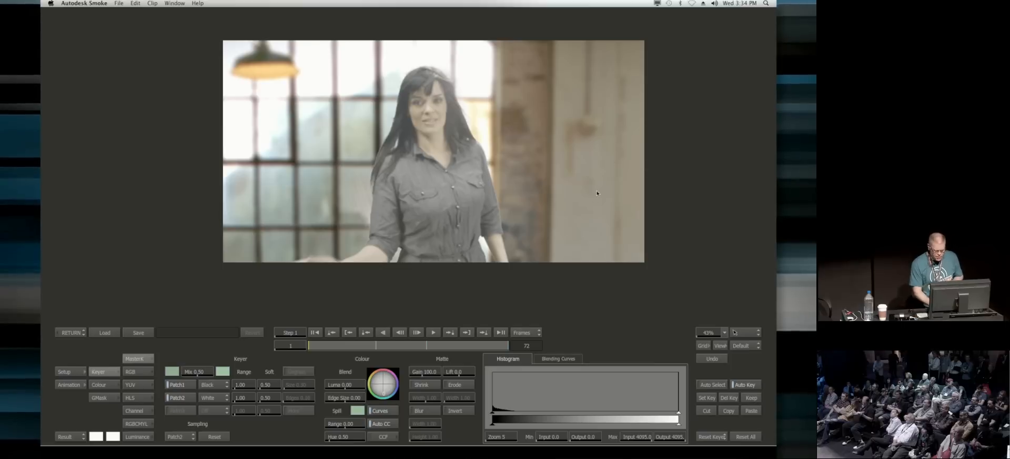
Step: Compare the green spill along the woman's hair and shoulder with automatic colour correction off and on
left_click_drag(447, 241, 494, 181)
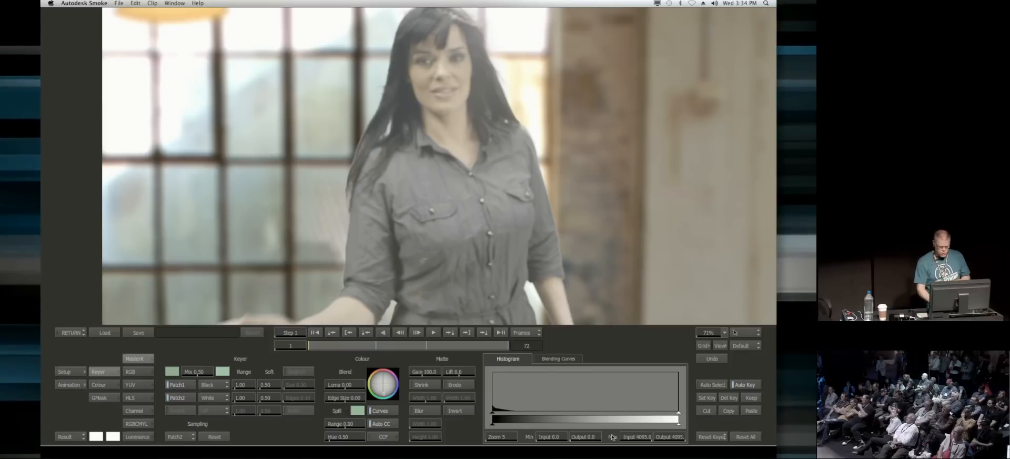
left_click(383, 424)
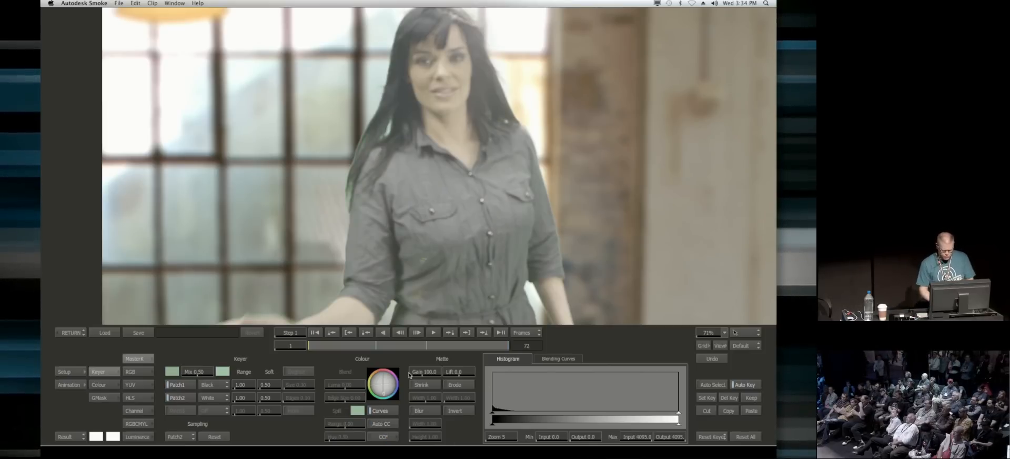
left_click_drag(369, 224, 392, 157)
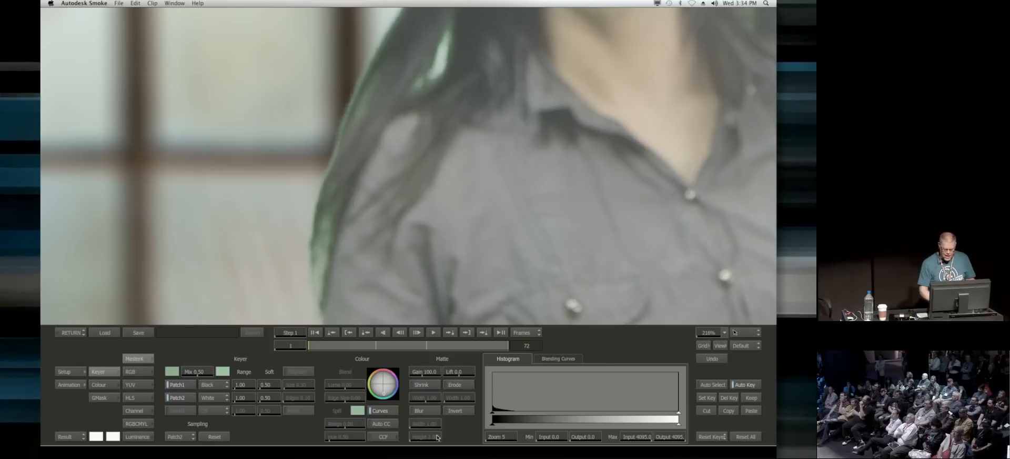
left_click(389, 425)
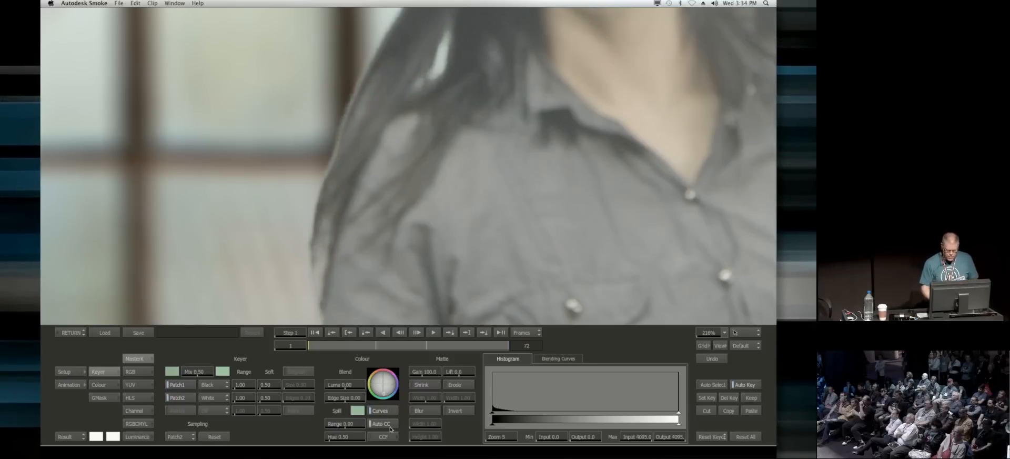
Step: Try tinting the edge blend colour and go to frame 34 to view the woman's torso and arm
left_click(393, 384)
left_click_drag(118, 82, 412, 347)
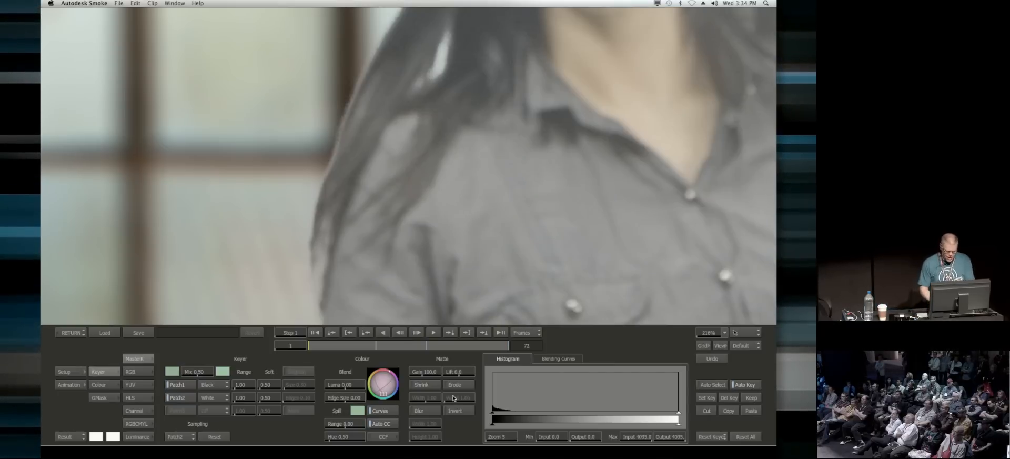
left_click_drag(621, 152, 509, 294)
left_click_drag(509, 294, 394, 237)
left_click_drag(358, 349, 401, 347)
left_click_drag(101, 150, 243, 134)
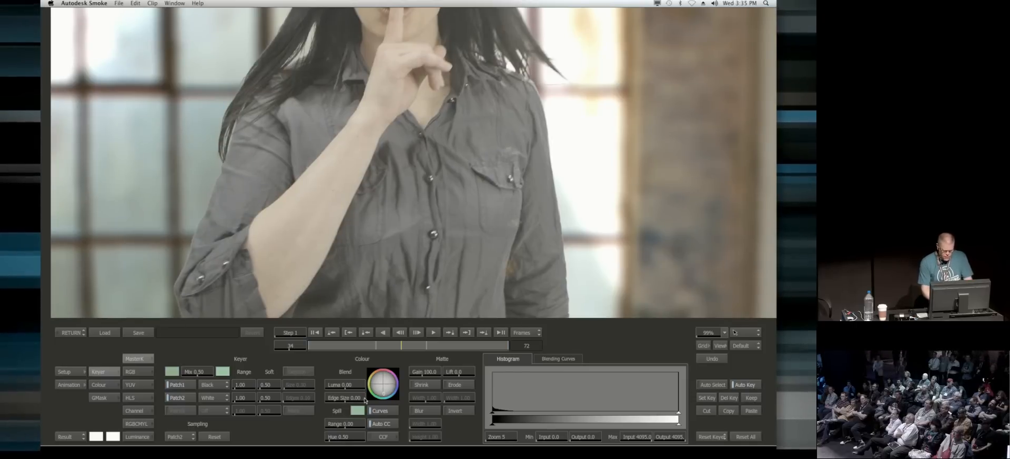
Step: Set the edge blend luma to -0.25, then sample the Blend along the edge of the woman's raised sleeve
left_click_drag(340, 384, 328, 387)
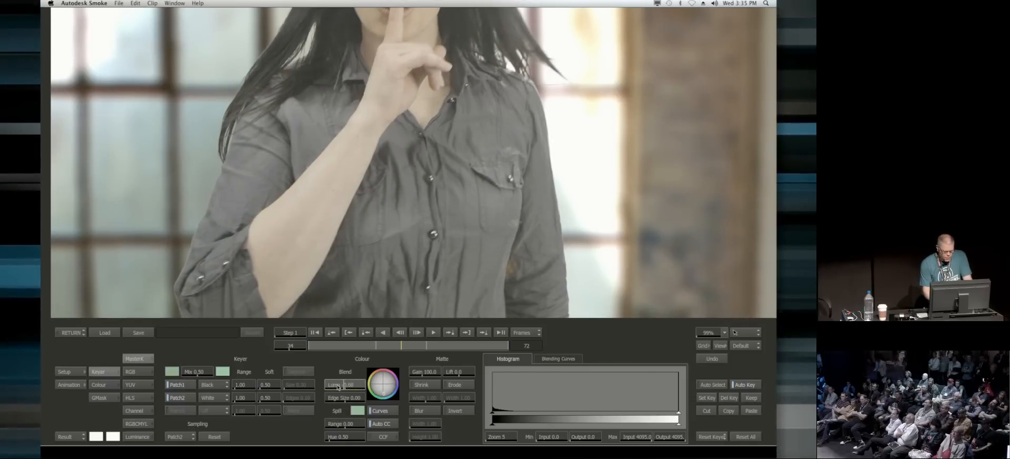
left_click_drag(337, 386, 339, 386)
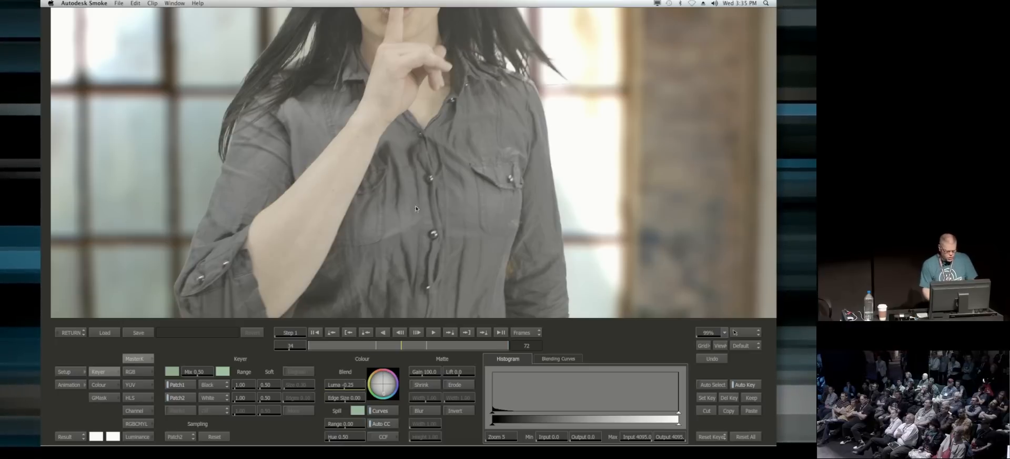
left_click(179, 436)
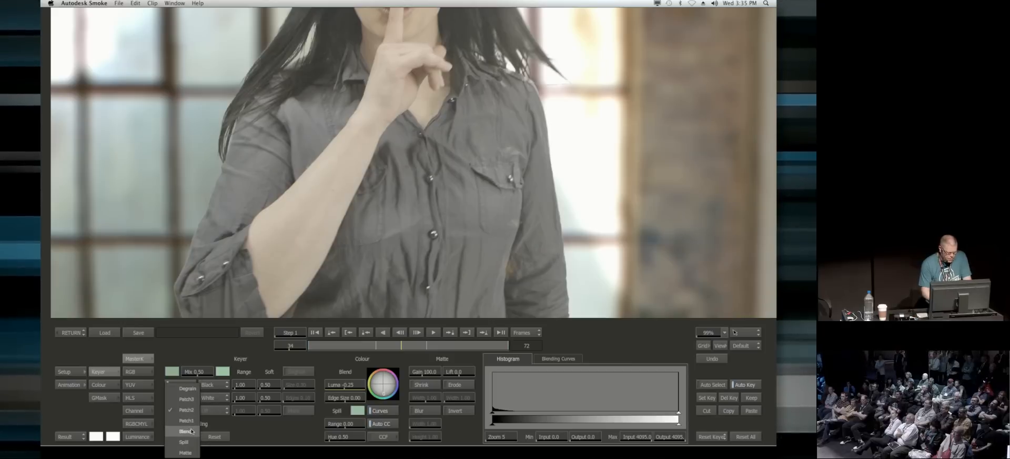
left_click(182, 424)
left_click(202, 223)
left_click_drag(200, 219, 183, 229)
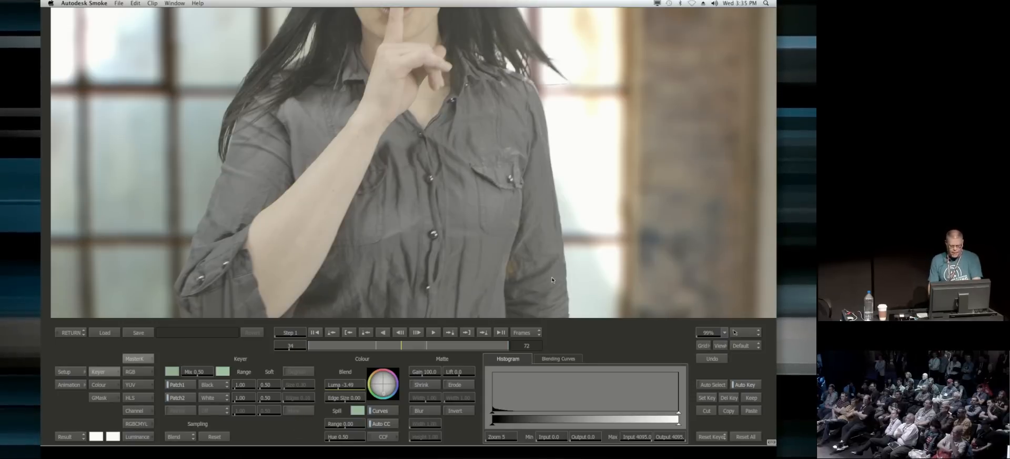
Step: Increase the foreground's contrast in the colour corrector with histogram input levels of about 475 minimum and 3070 maximum
left_click_drag(505, 267, 490, 231)
left_click_drag(492, 232, 478, 213)
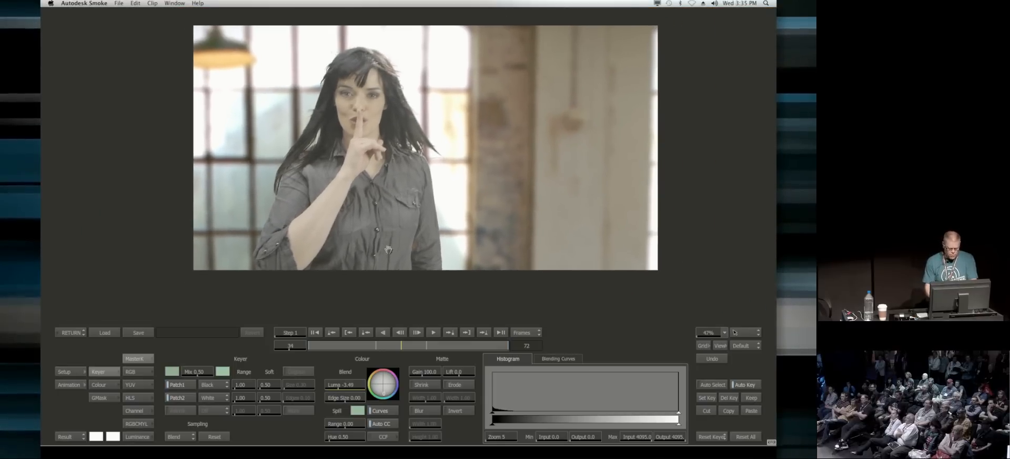
left_click(385, 437)
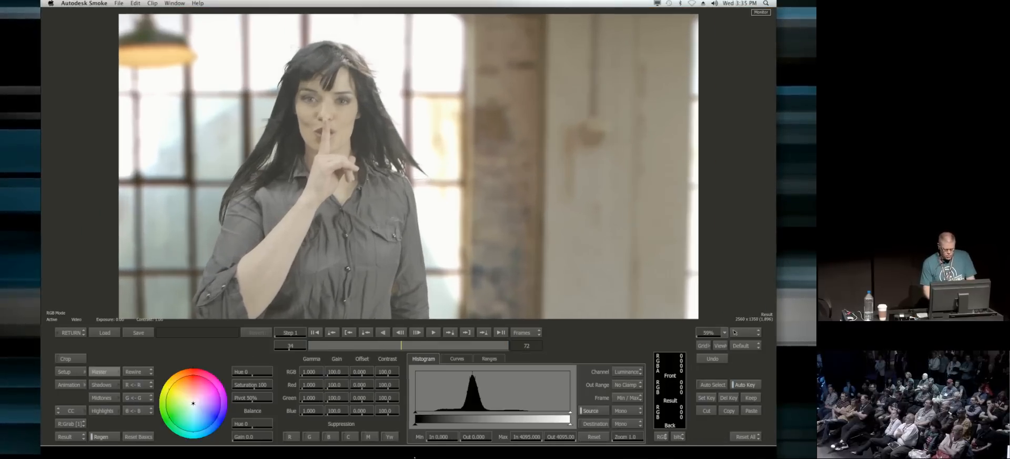
left_click_drag(418, 410, 432, 410)
left_click_drag(570, 411, 567, 413)
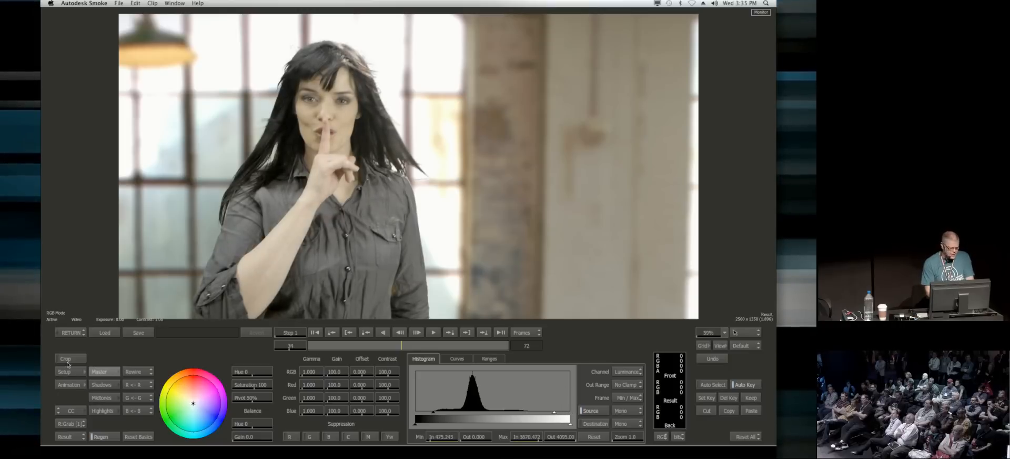
left_click(71, 333)
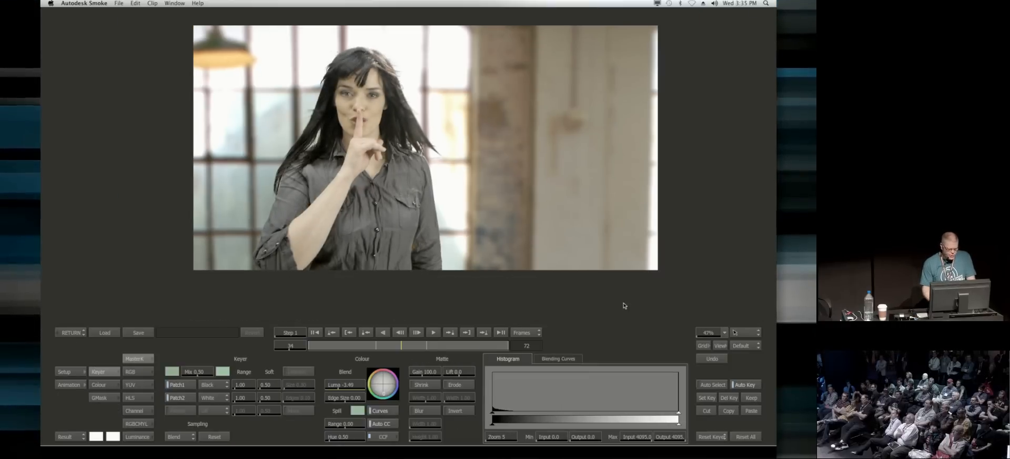
Step: Return to the timeline, add an Axis effect to clip A002_C018_0328JF above clean room pull, and open its editor
left_click(66, 332)
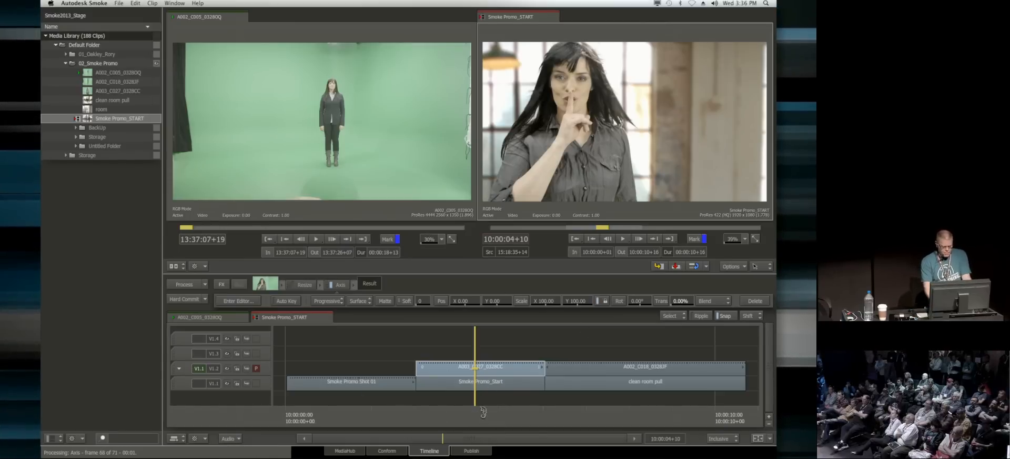
left_click_drag(476, 409, 600, 410)
left_click(649, 368)
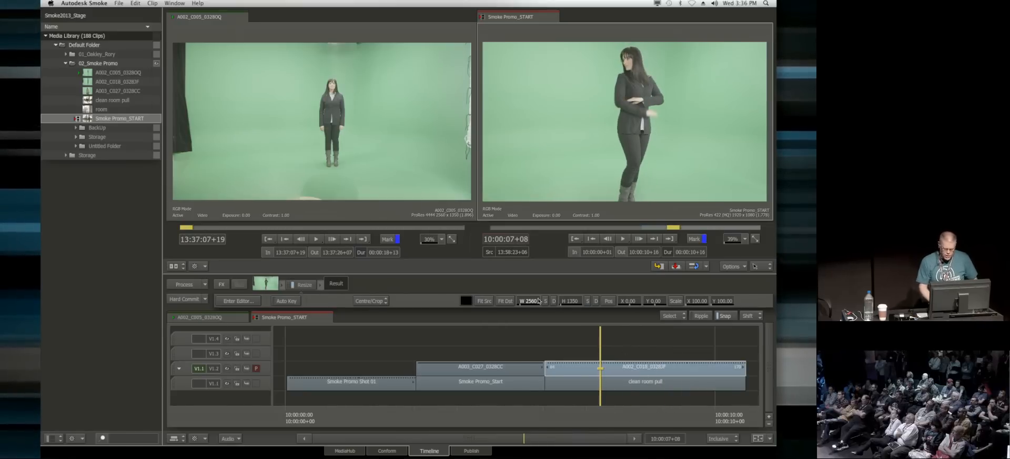
left_click(239, 284)
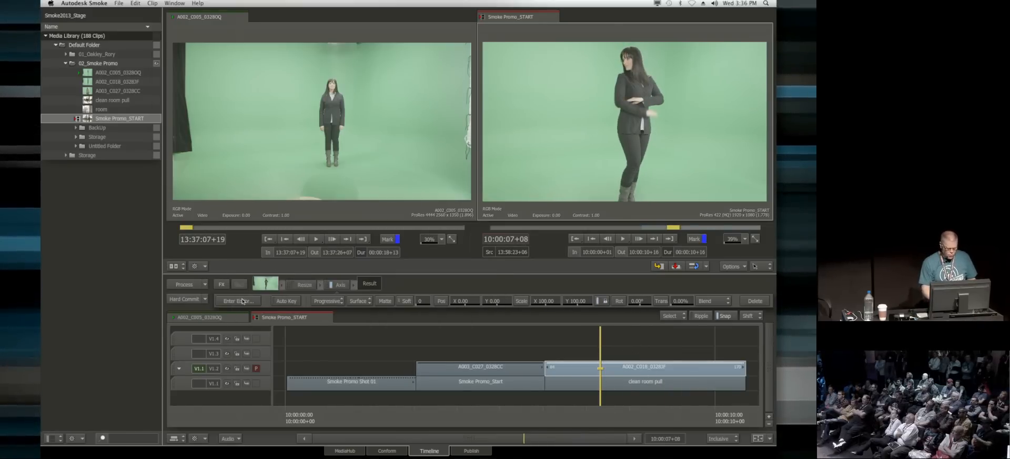
left_click(229, 301)
Step: Go to frame 1, key out the green backdrop by sampling it beside the woman, and view the matte
left_click_drag(548, 179, 513, 194)
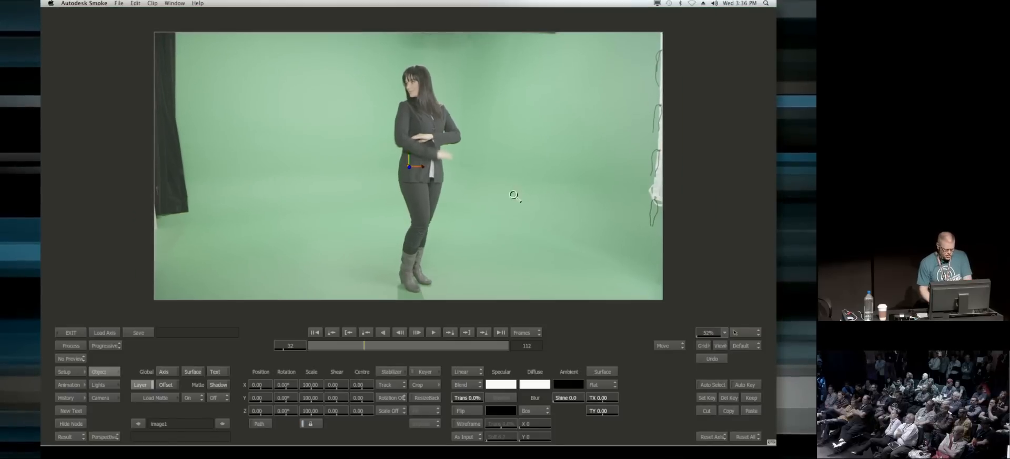
left_click(315, 333)
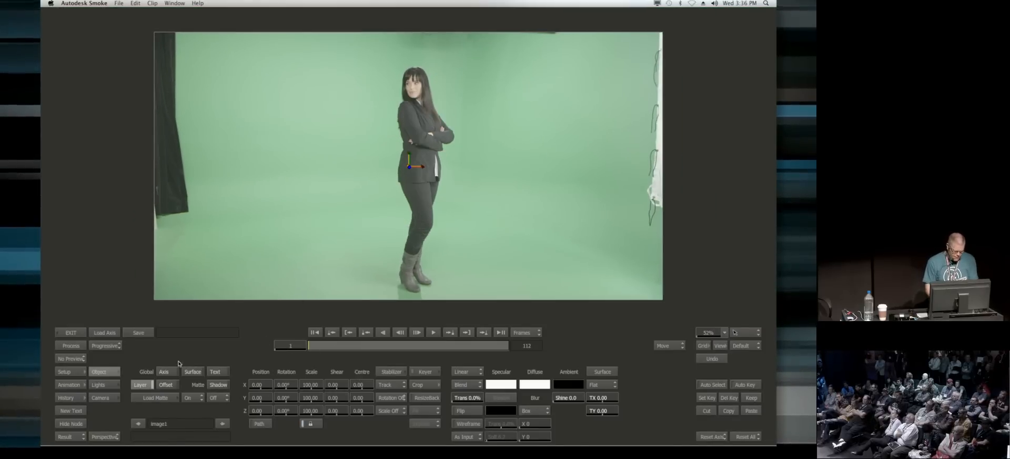
left_click(427, 373)
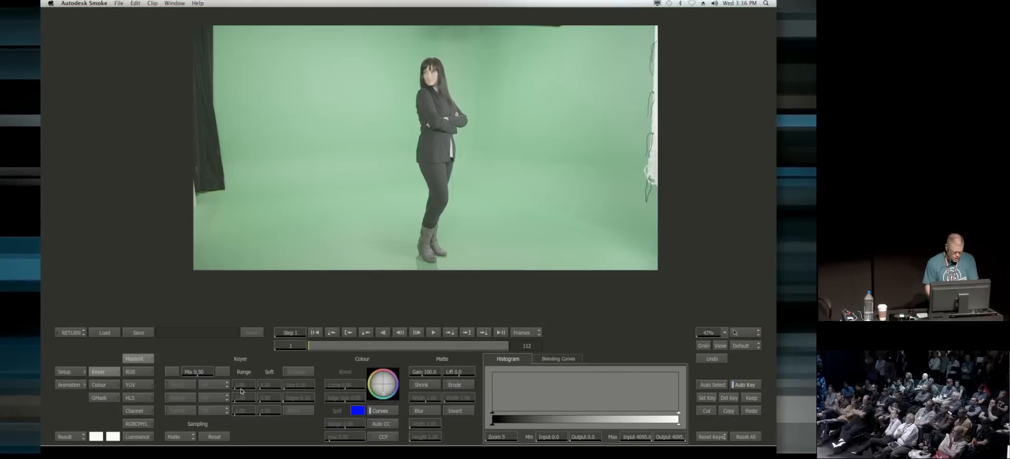
left_click(276, 252)
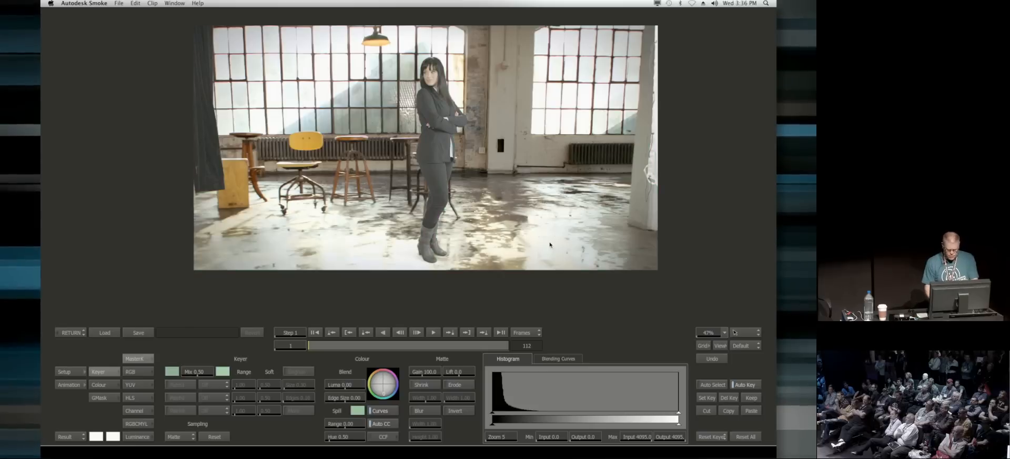
key("F3")
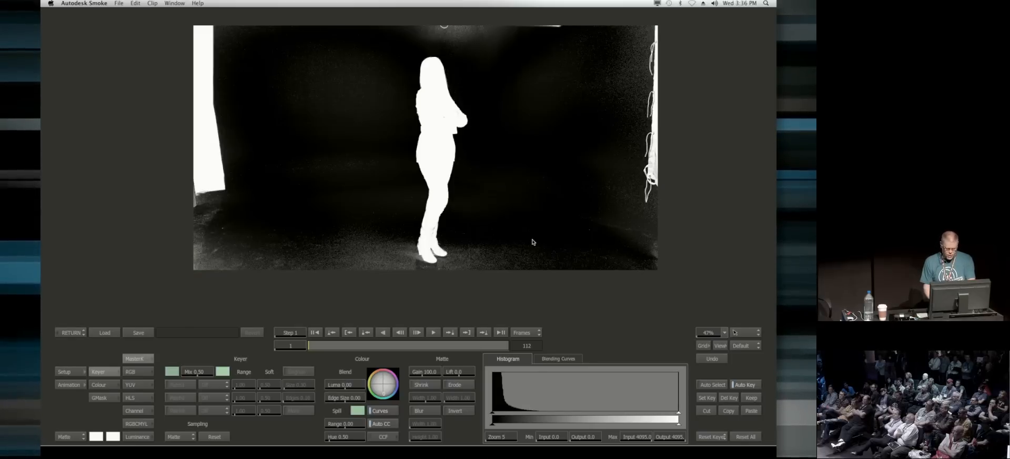
Step: Load the saved keyer setup Smoke_Promo_Girl_02 and exit to the timeline
left_click(107, 333)
left_click(350, 59)
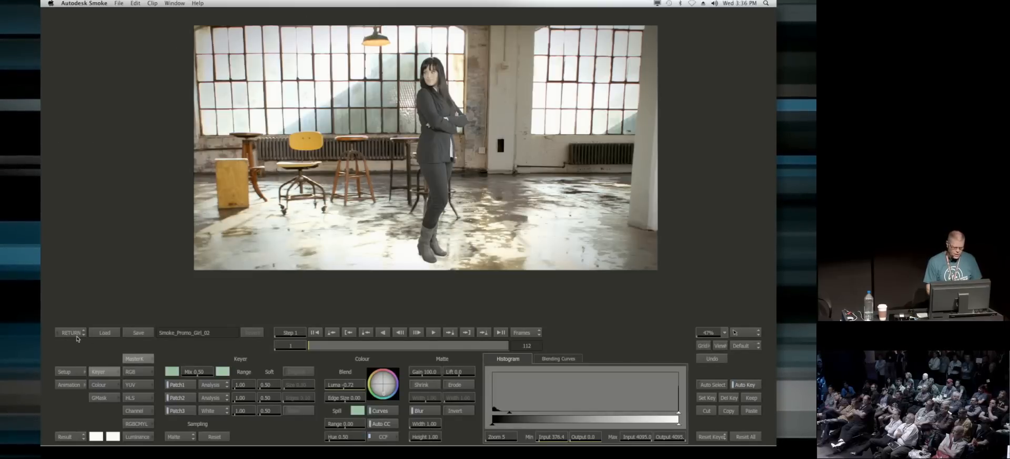
left_click(72, 333)
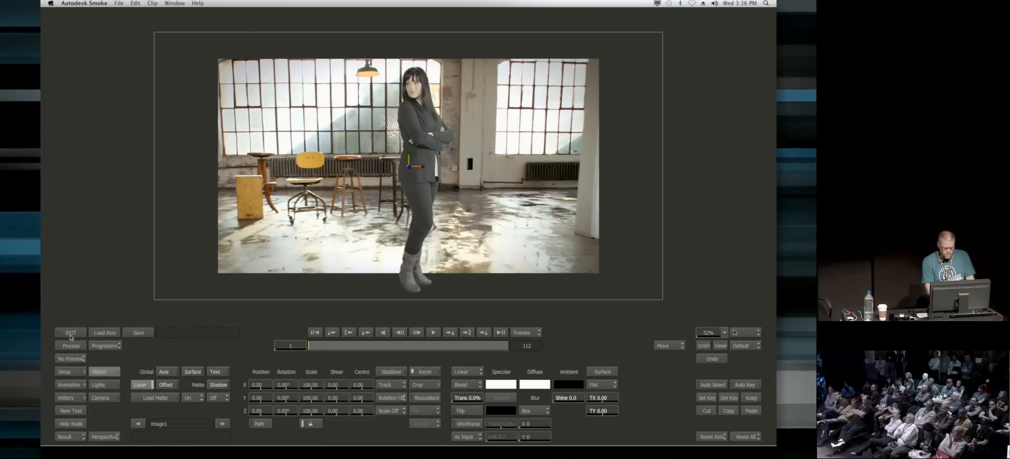
left_click(72, 333)
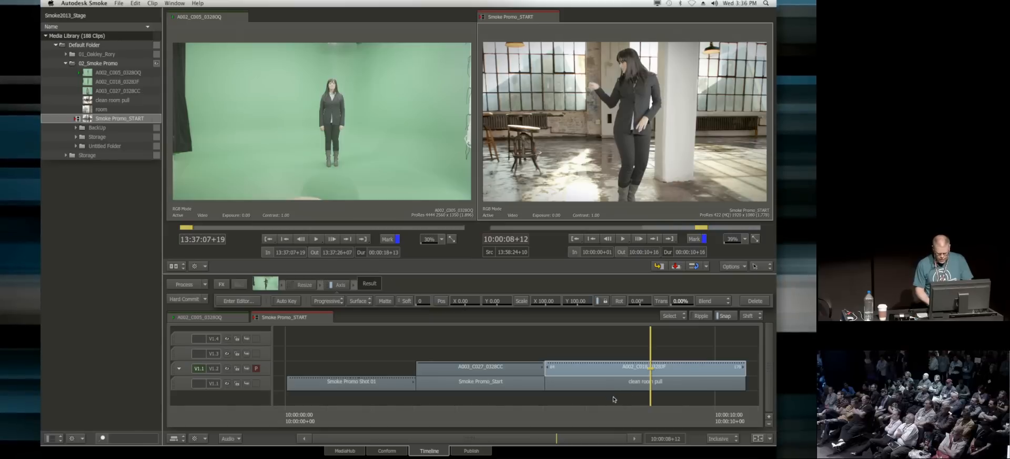
Step: Select the clean room pull clip and the keyed clip above it, and create a ConnectFX from both
left_click(588, 380)
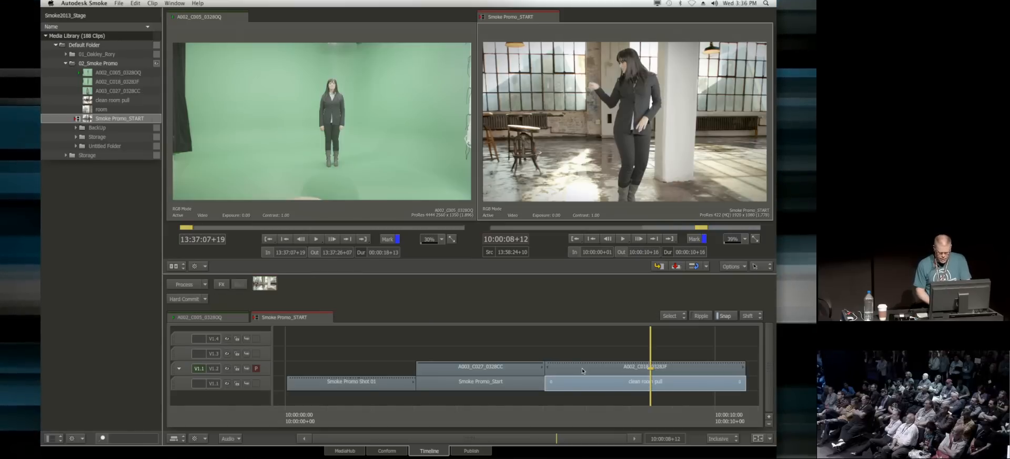
left_click(584, 369, "shift")
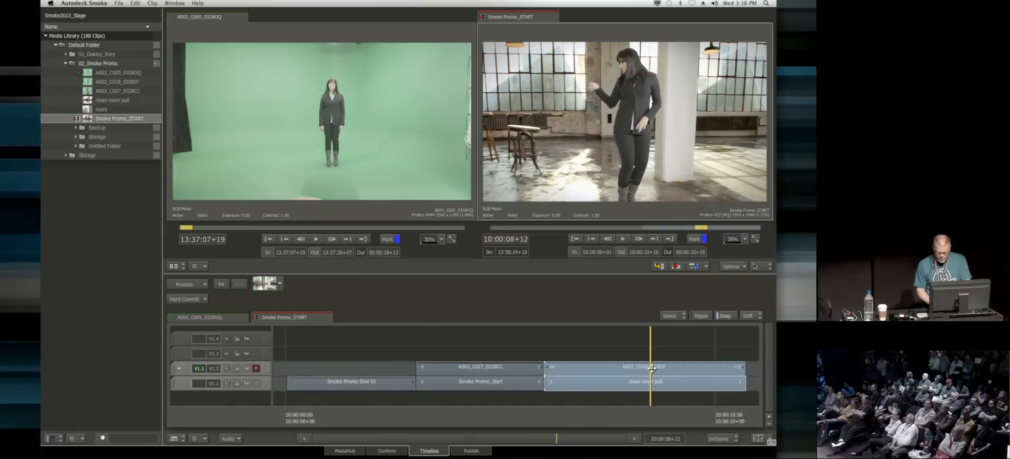
left_click(222, 284)
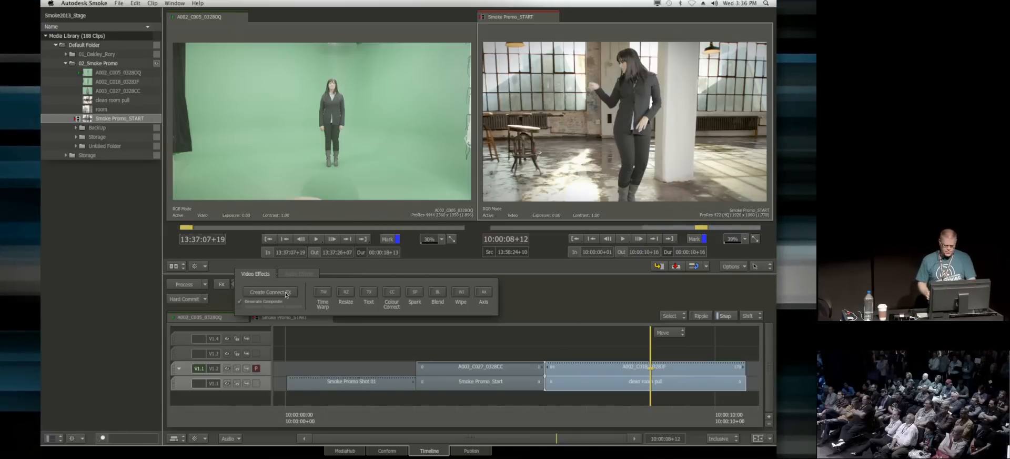
left_click(268, 292)
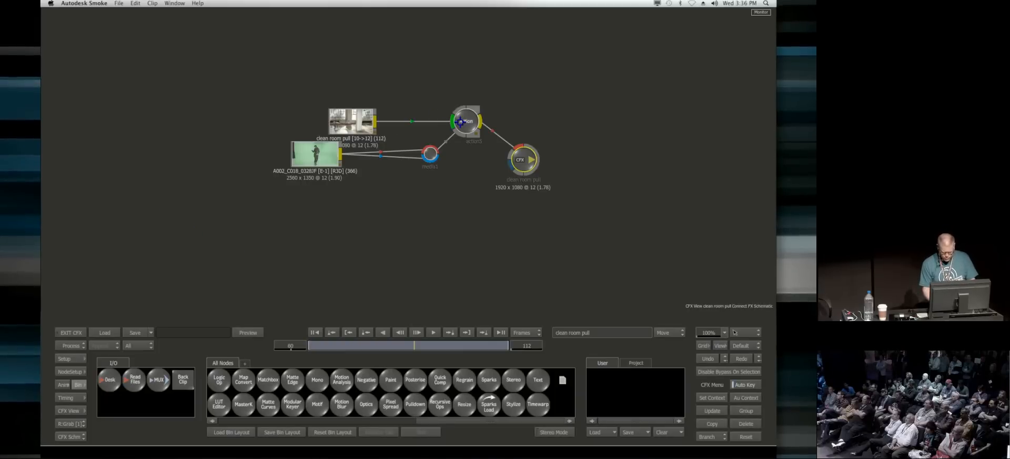
Step: Show the schematic beside the Action result in a two-view layout and open the Action node's settings
left_click_drag(460, 122, 463, 127)
key("alt+2")
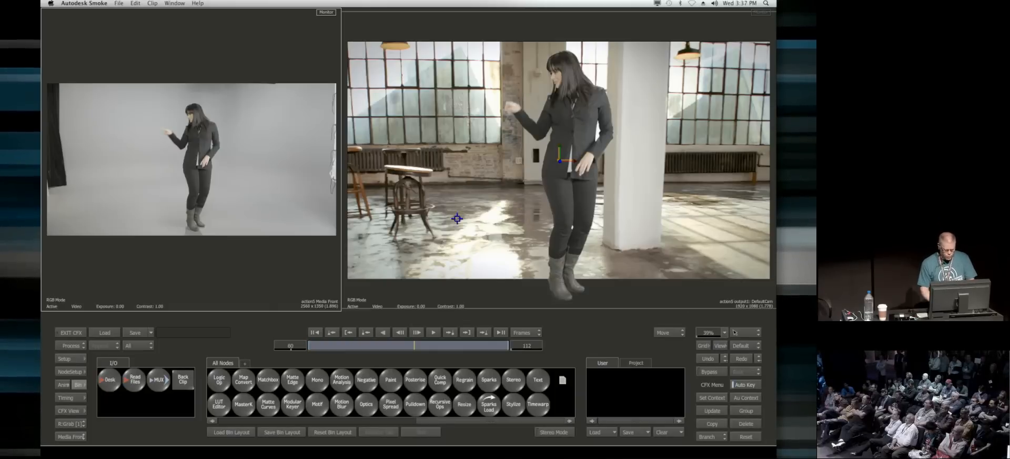
key("Escape")
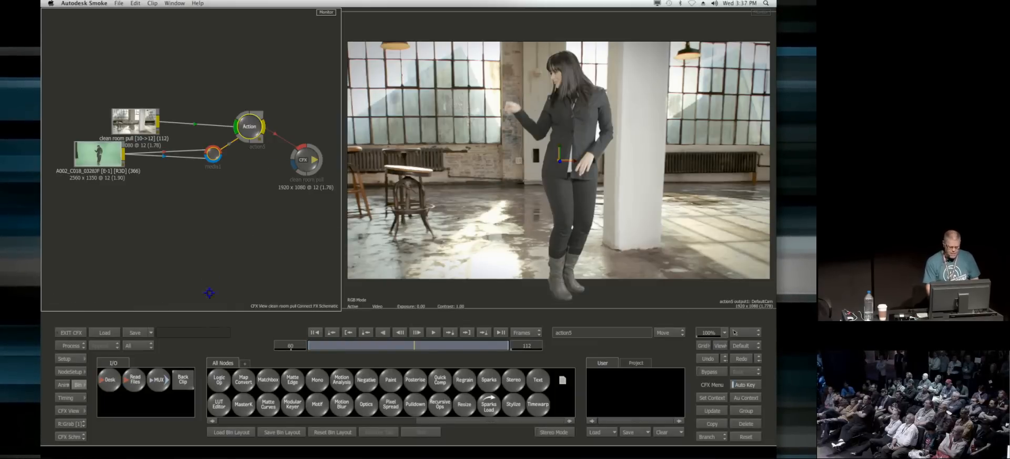
left_click_drag(244, 121, 244, 120)
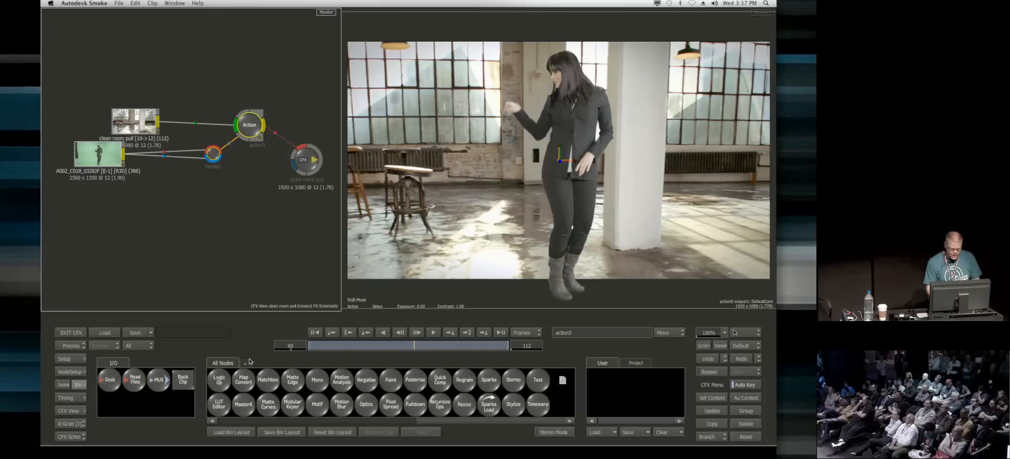
double_click(253, 130)
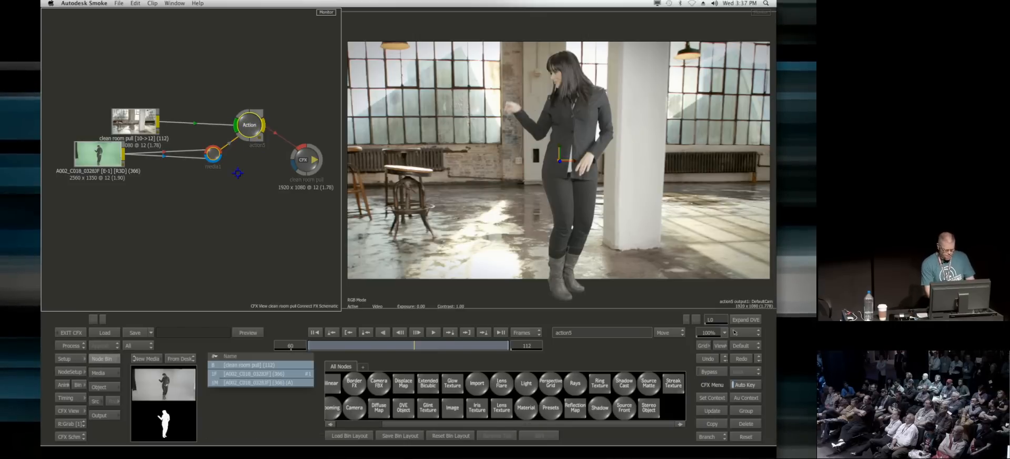
Step: Open the axis_L1 settings in the Action schematic, try lowering the woman in Y, and reset the Y position to 0
left_click_drag(163, 124, 164, 94)
left_click_drag(154, 401, 165, 414)
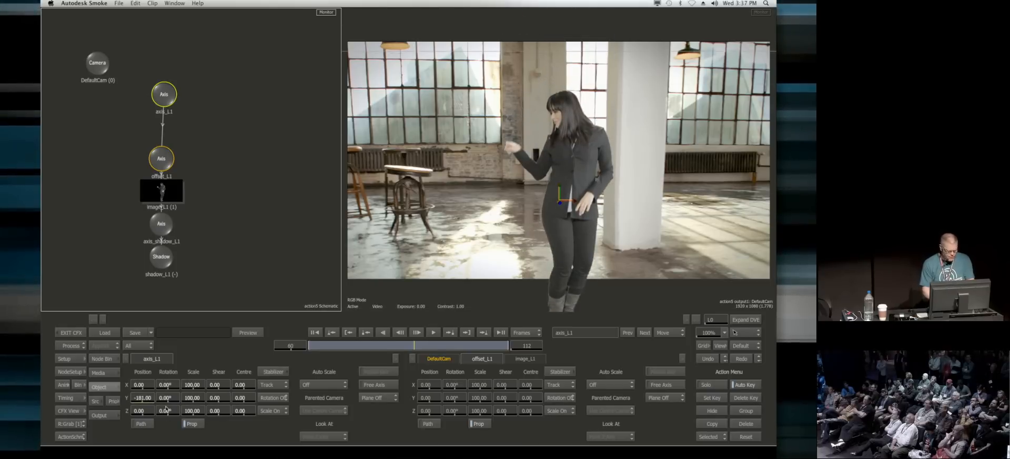
left_click(142, 398)
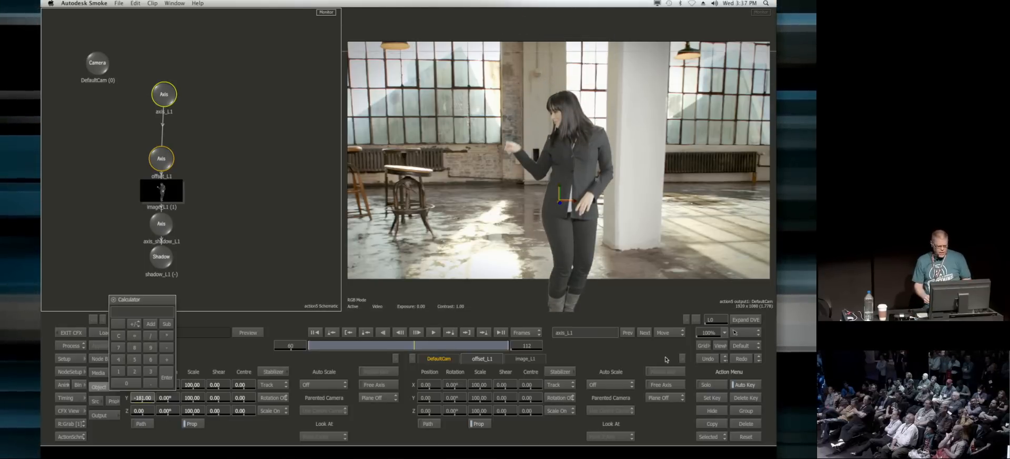
type("0")
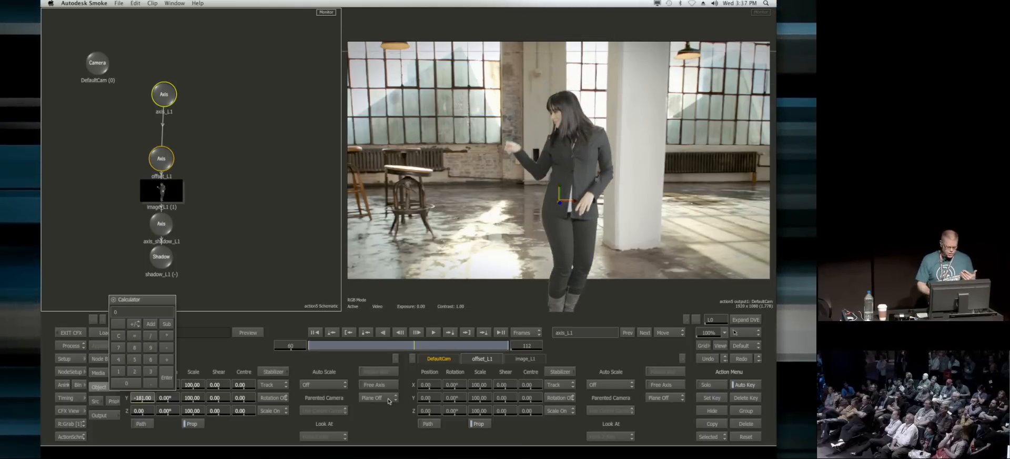
left_click(167, 381)
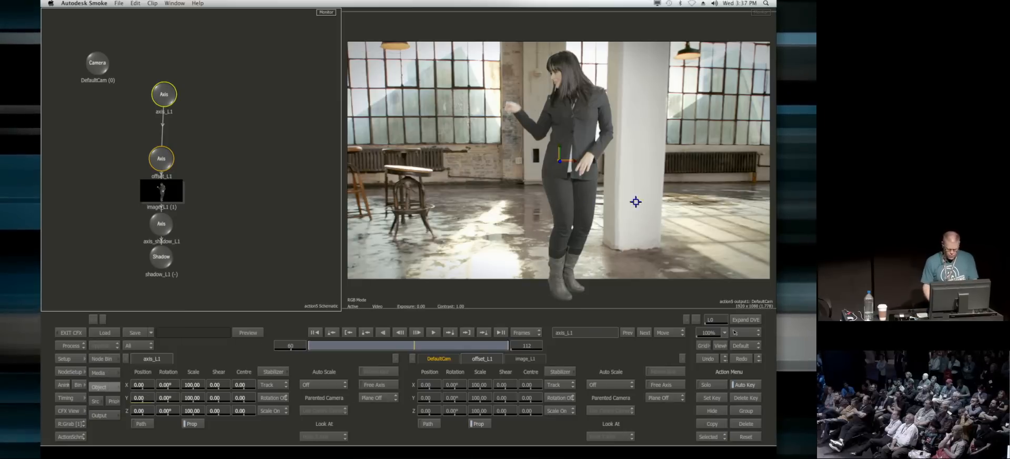
Step: Go to frame 1, turn off scale tracking for axis_L1, and open its Stabilizer
left_click_drag(635, 216, 594, 226)
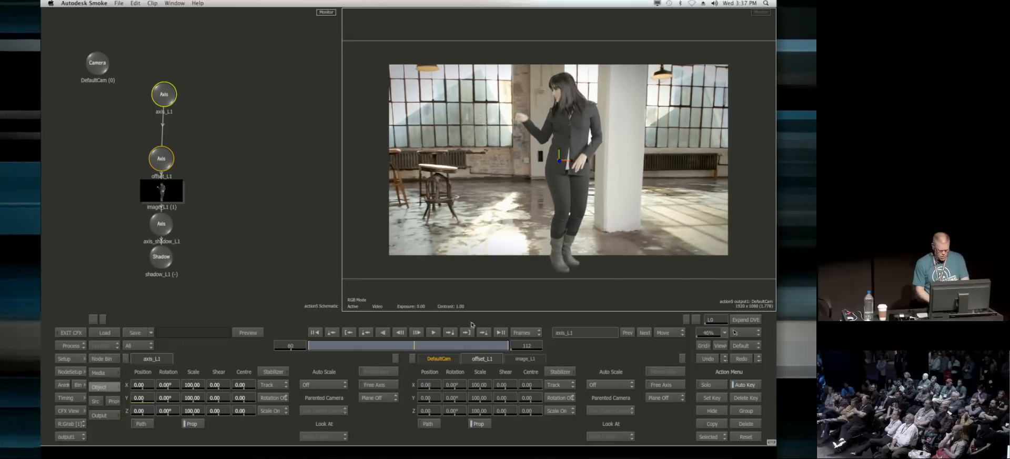
left_click(314, 332)
left_click(273, 411)
left_click(273, 422)
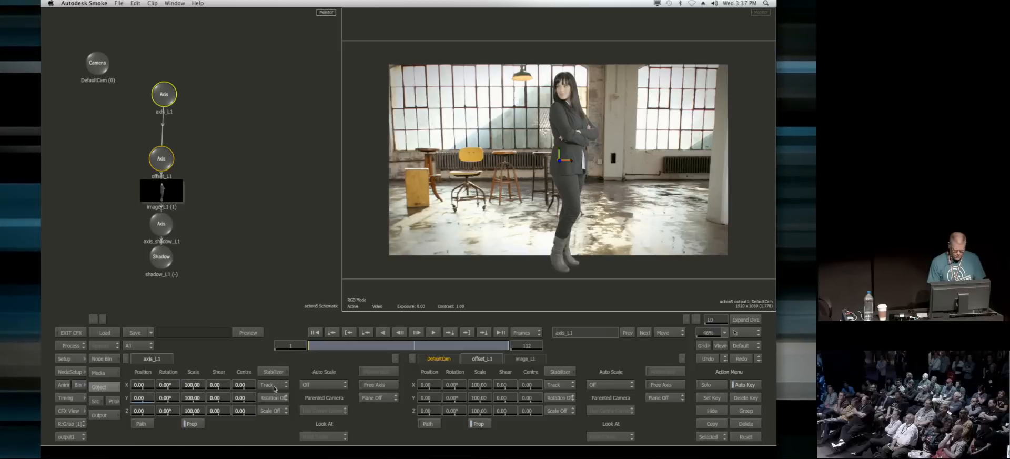
left_click(272, 385)
Step: Place Tracker 1 on the base of the white pillar at about X 1860.93, Y 176.96 and analyze the shot
left_click_drag(565, 263, 662, 290)
left_click_drag(416, 183, 404, 151)
left_click_drag(594, 208, 595, 223)
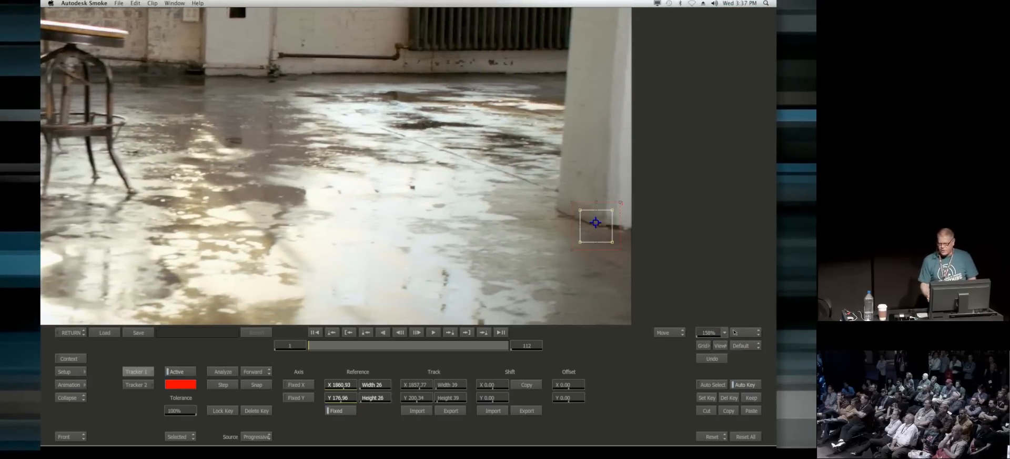
left_click_drag(402, 193, 551, 235)
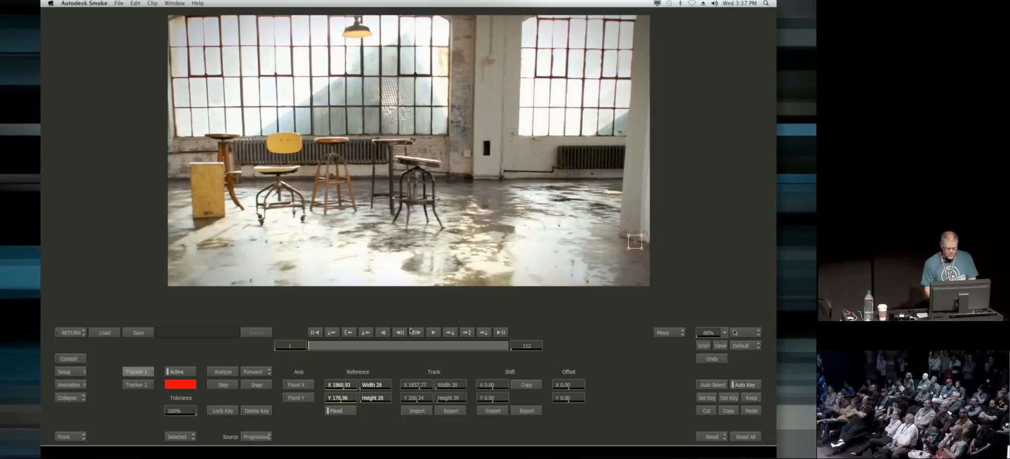
left_click(213, 372)
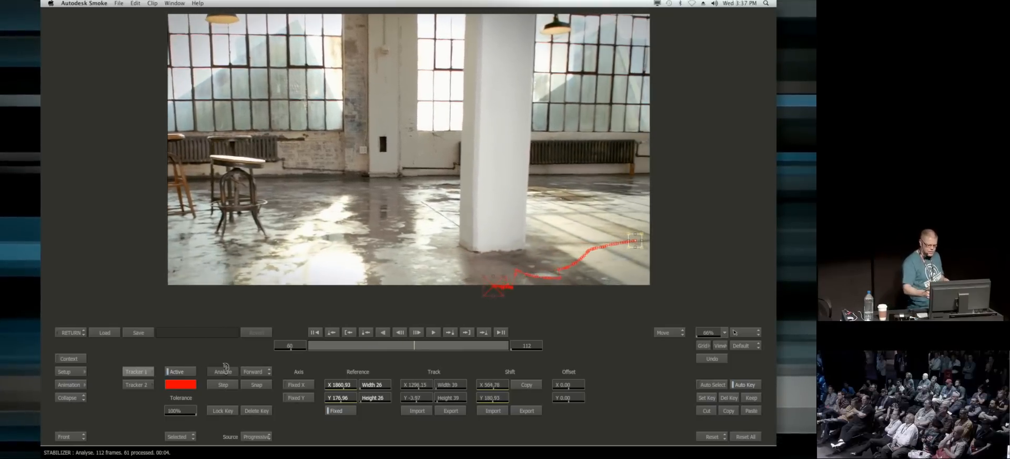
Step: Go back to frame 32, snap the tracker reference to the track there, and analyze forward again
left_click(435, 350)
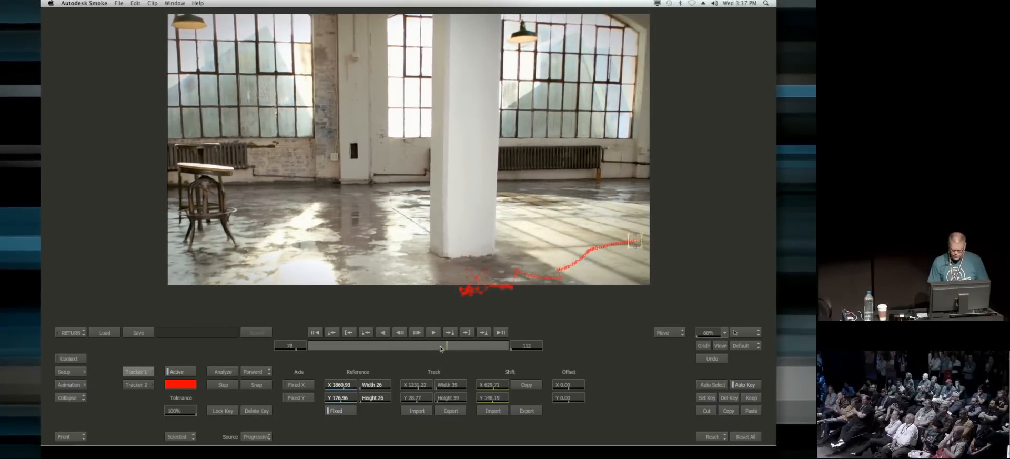
left_click_drag(407, 347, 388, 349)
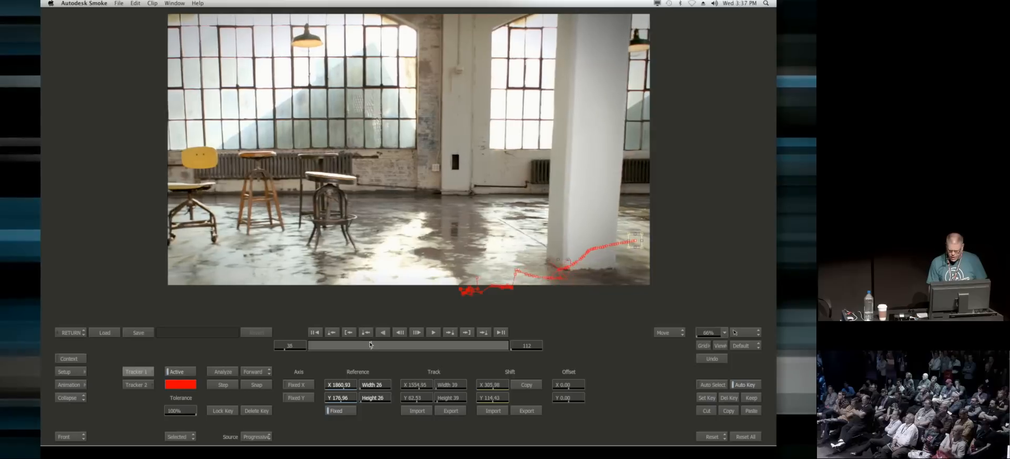
left_click(257, 384)
left_click(233, 372)
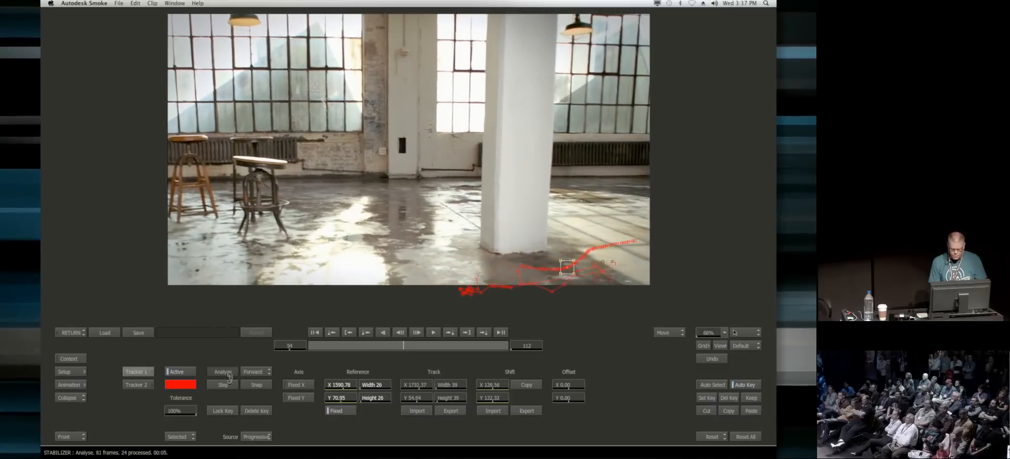
Step: Stop the analysis, snap the tracker reference at frame 42, and analyze forward from there
left_click(228, 375)
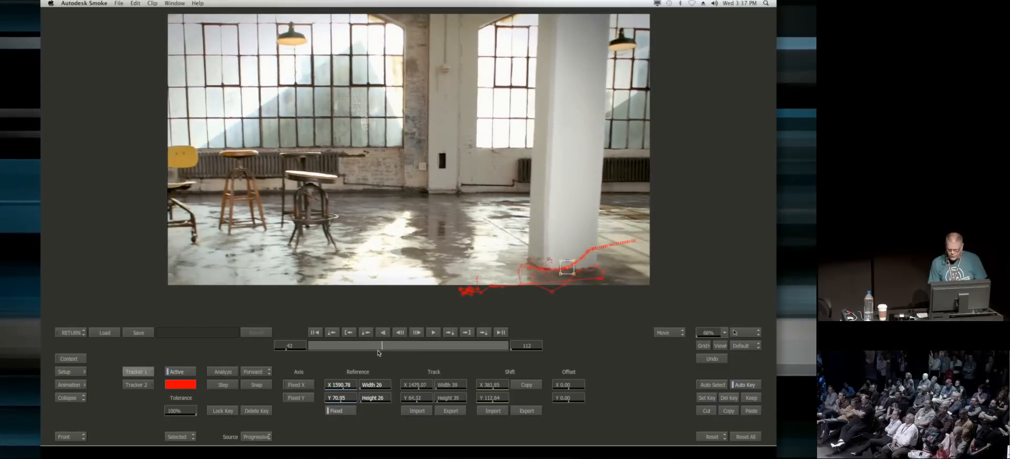
left_click(251, 385)
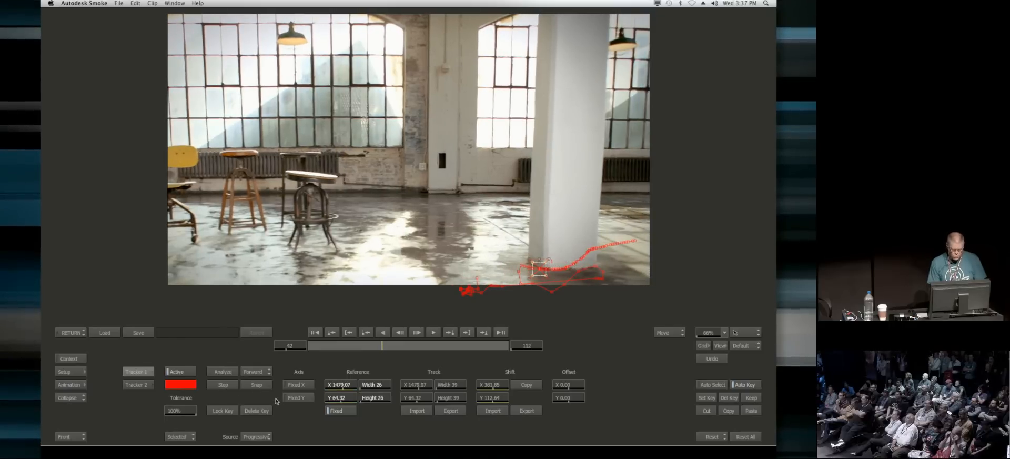
left_click(222, 371)
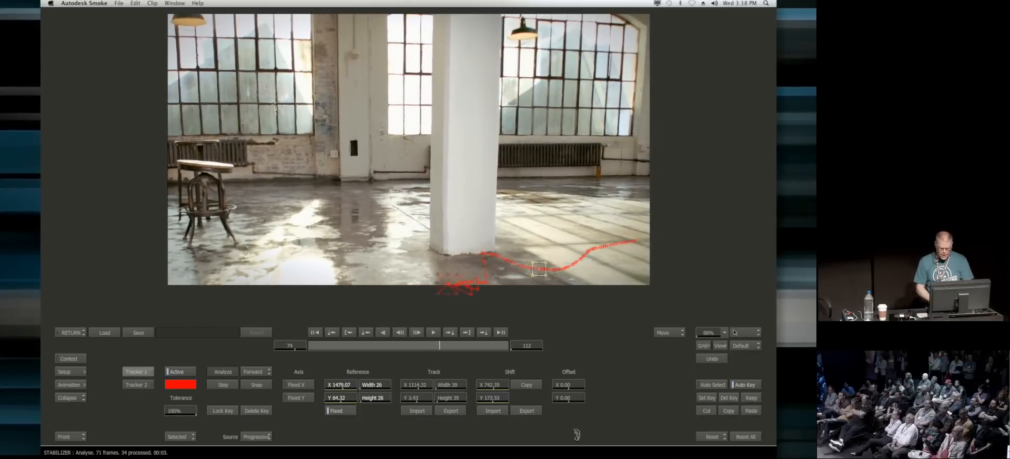
Step: Scrub back to frame 54, snap the tracker reference, and analyze forward to the end of the shot
left_click(455, 346)
left_click_drag(457, 345, 404, 345)
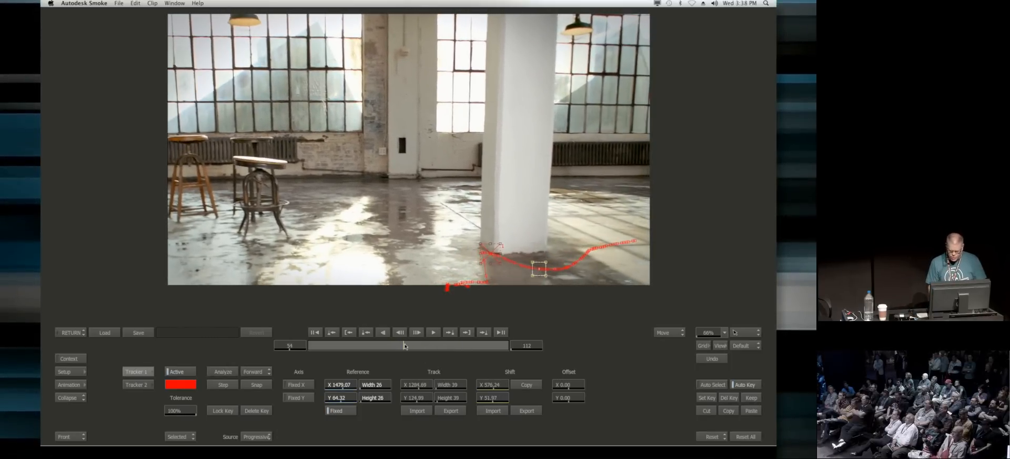
left_click(252, 385)
left_click(226, 371)
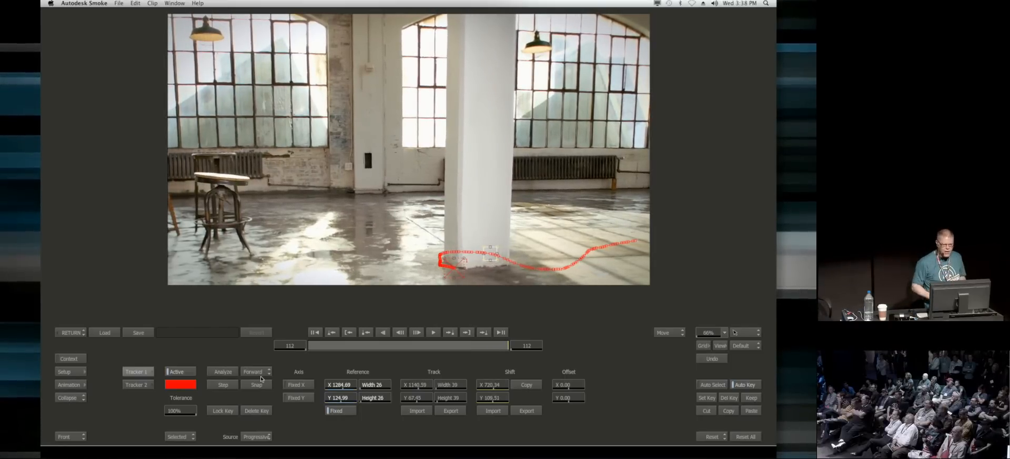
Step: Return to the Action composite and scrub the shot to check the tracked woman, ending on frame 1
left_click(71, 332)
left_click_drag(503, 349, 92, 369)
left_click_drag(612, 205, 568, 216)
left_click_drag(403, 348, 210, 363)
Step: Move the woman back into the room beside the pillar with offset_L1, setting its position to about X -324 and Y 440
left_click_drag(163, 157, 156, 136)
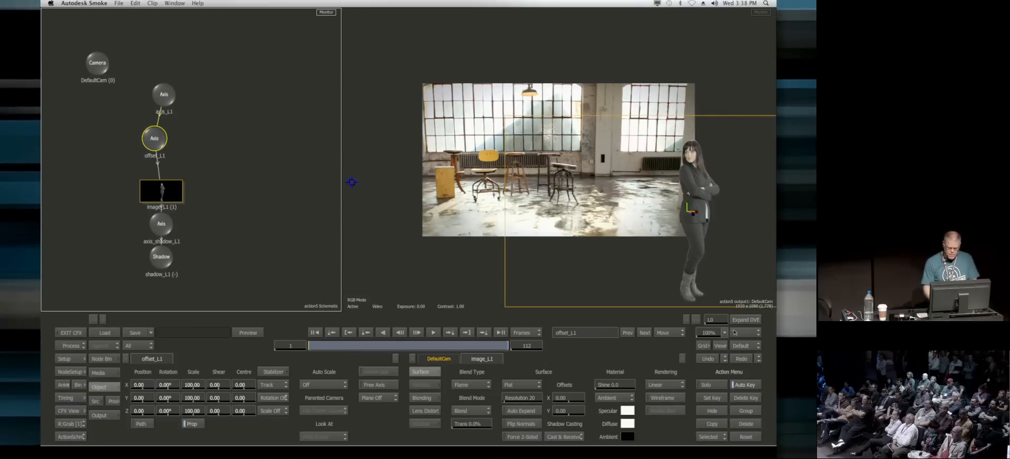
left_click_drag(685, 202, 637, 140)
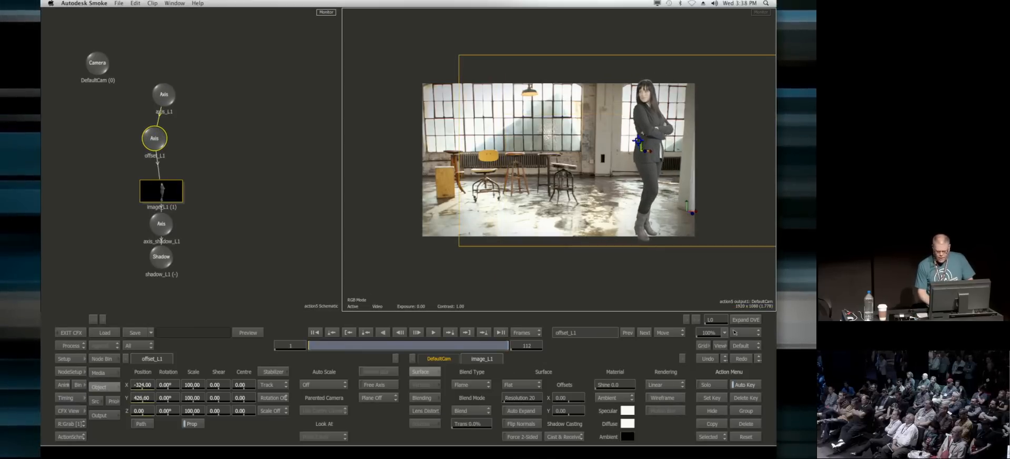
left_click(142, 384)
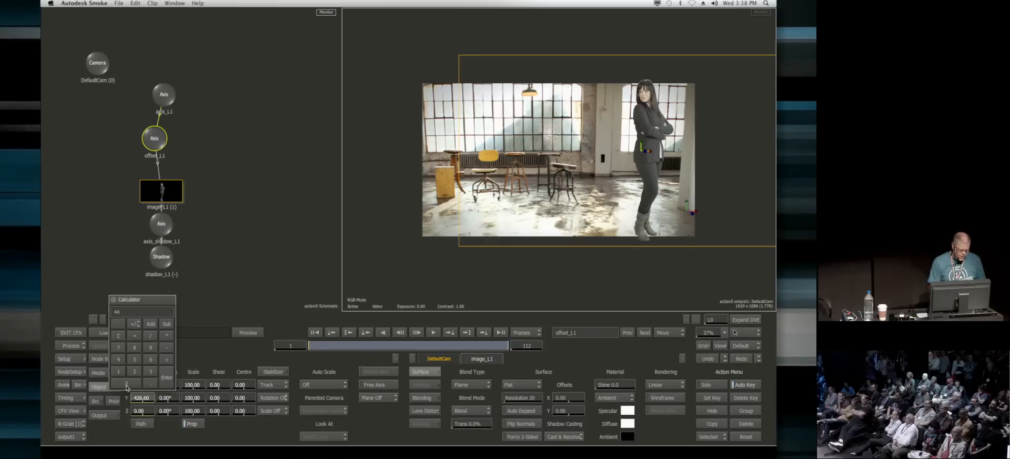
type("440")
key("Return")
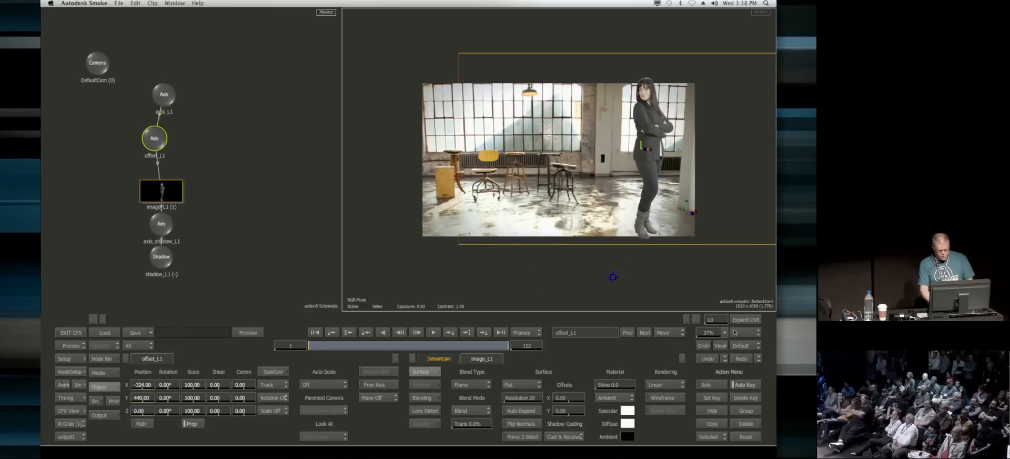
Step: Scale the woman uniformly to 75 with offset_L1 and scrub the shot to check her against the floor
left_click_drag(195, 414, 185, 414)
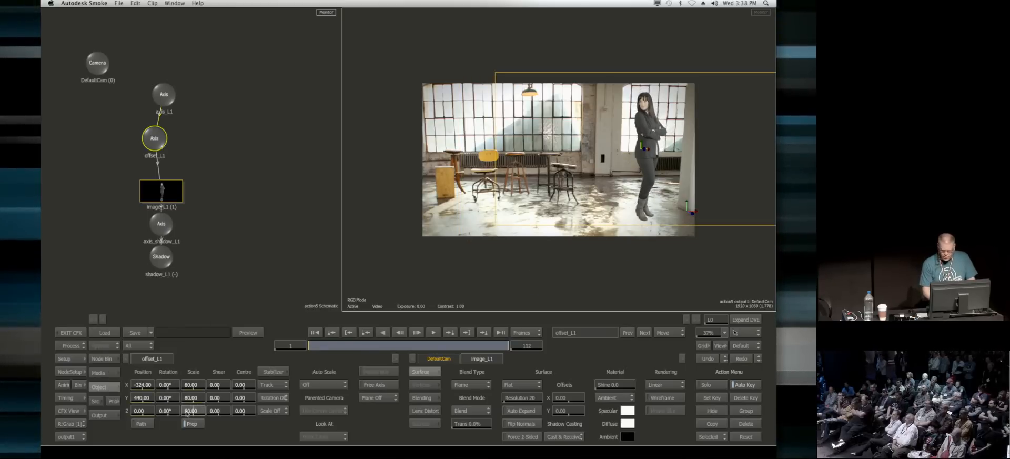
left_click(194, 413)
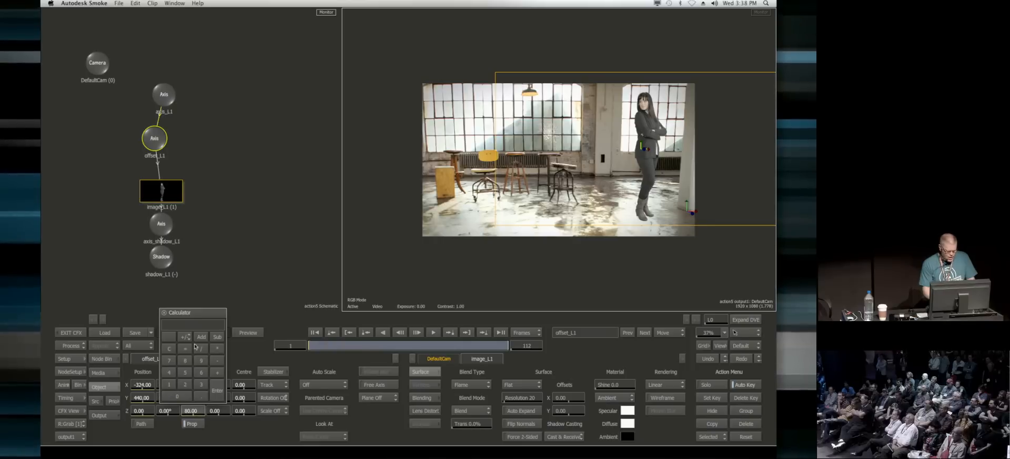
left_click(225, 390)
left_click_drag(350, 346, 113, 410)
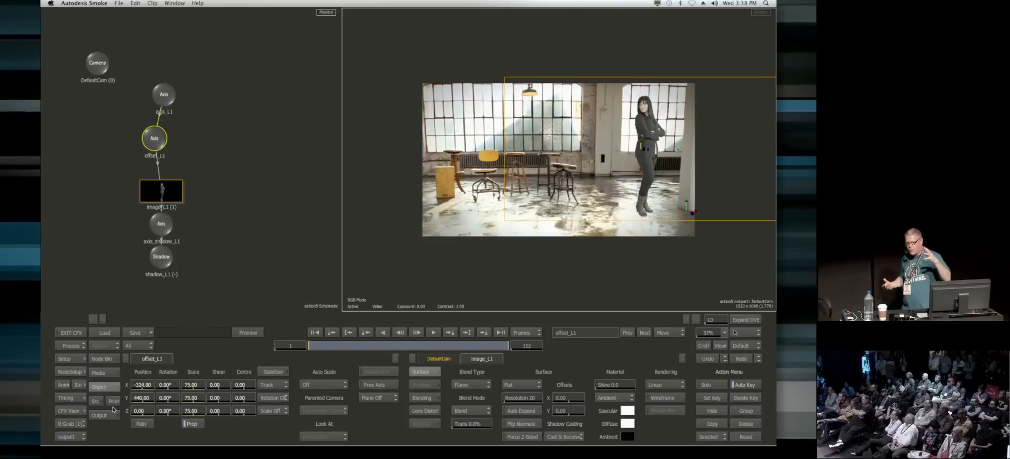
Step: Return to the ConnectFX schematic and add a Coloured Frame node below the green-screen clip
left_click(232, 264)
key("Escape")
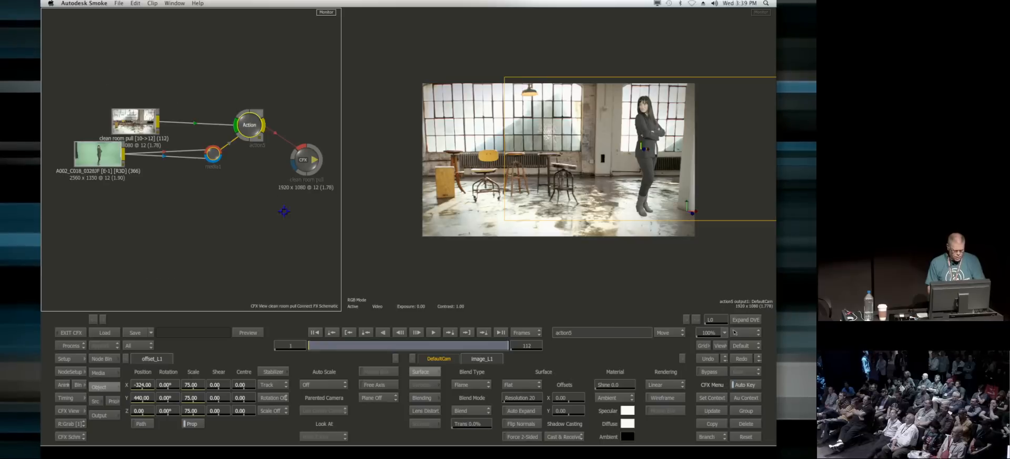
left_click(82, 385)
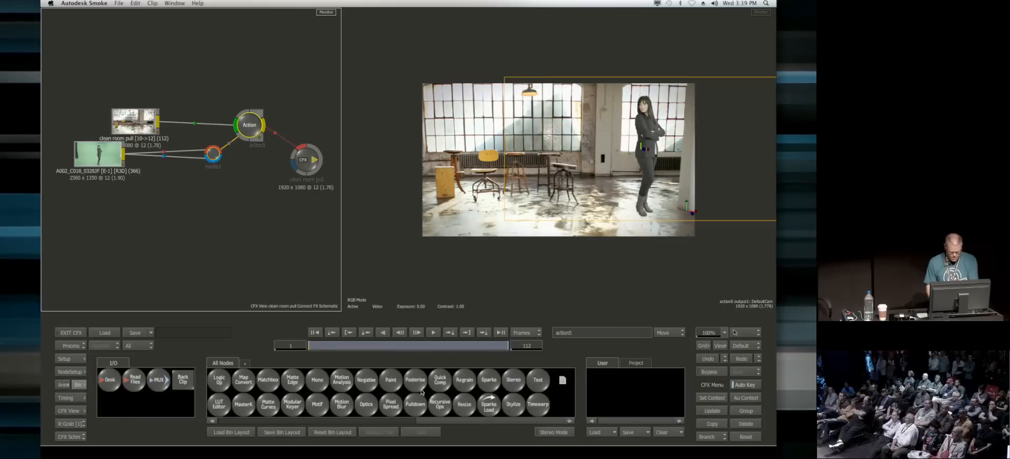
key("c")
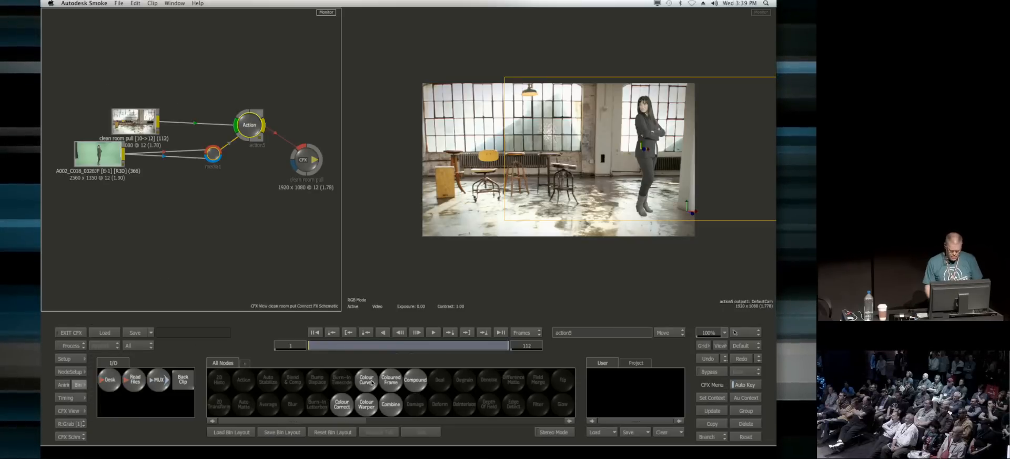
left_click(392, 381)
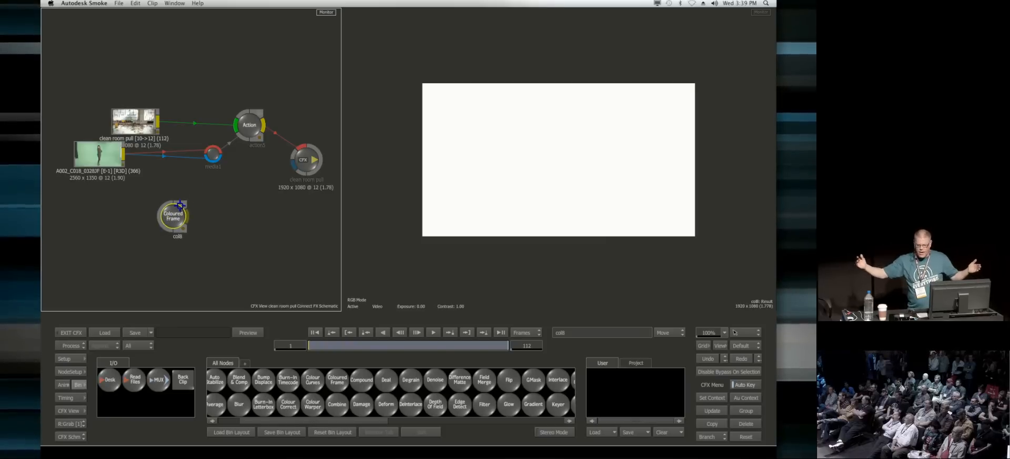
Step: Add a new media input to the Action node and feed it from the Coloured Frame node
left_click_drag(249, 128, 255, 125)
double_click(255, 125)
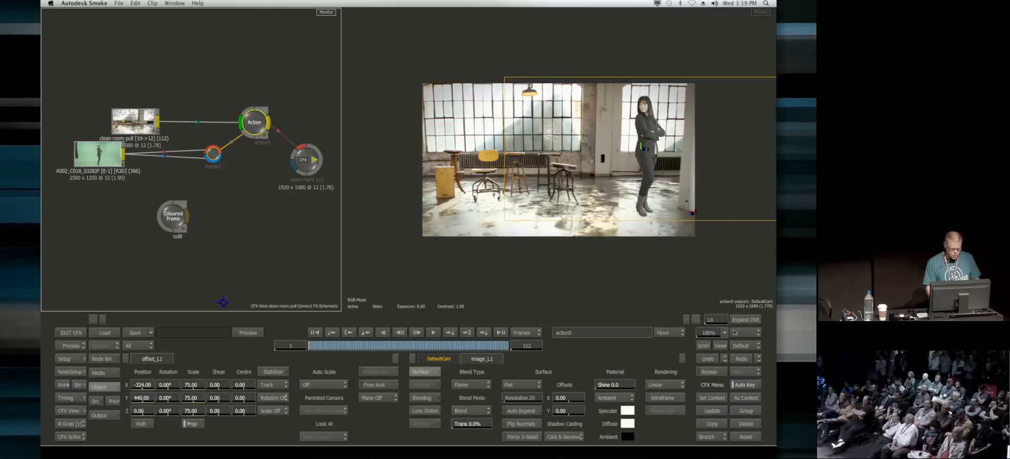
left_click(152, 358)
left_click_drag(223, 147, 215, 206)
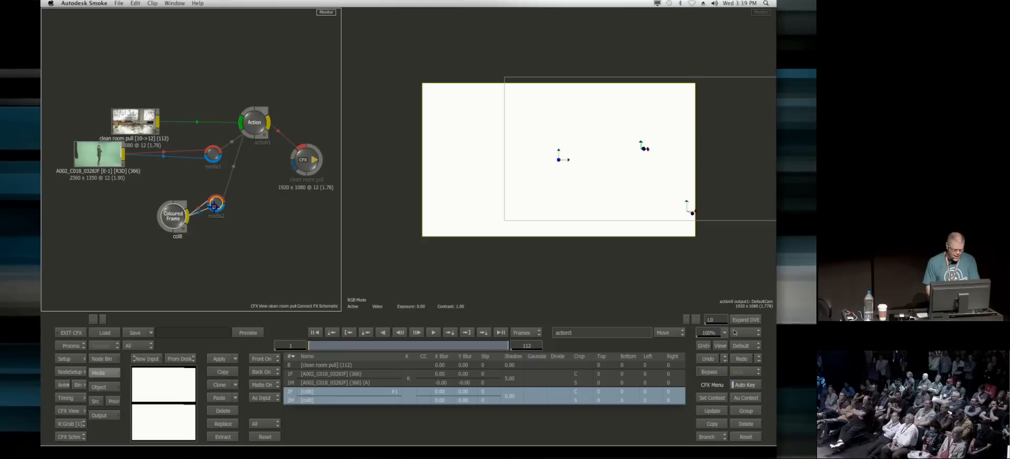
Step: Enter the Action schematic and move the coloured frame's axis and image clear of the woman's node chain
left_click(255, 123)
double_click(255, 123)
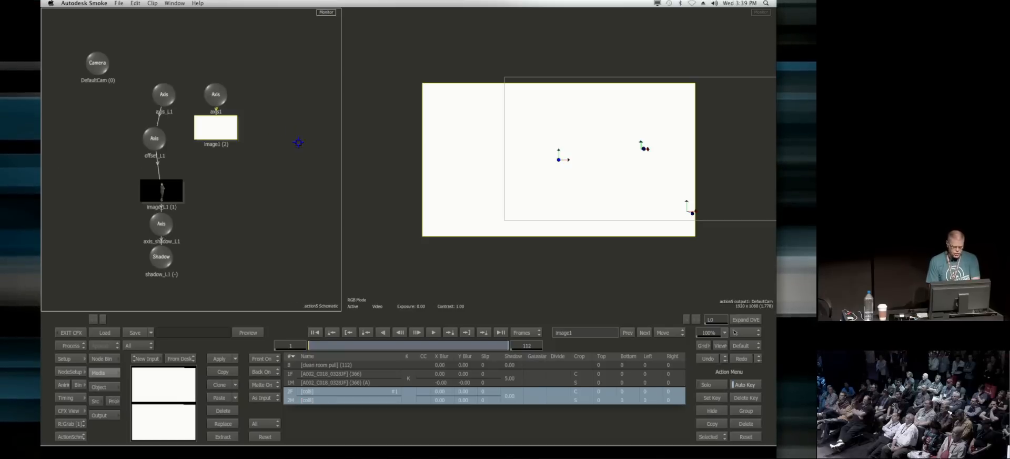
left_click_drag(223, 92, 252, 122)
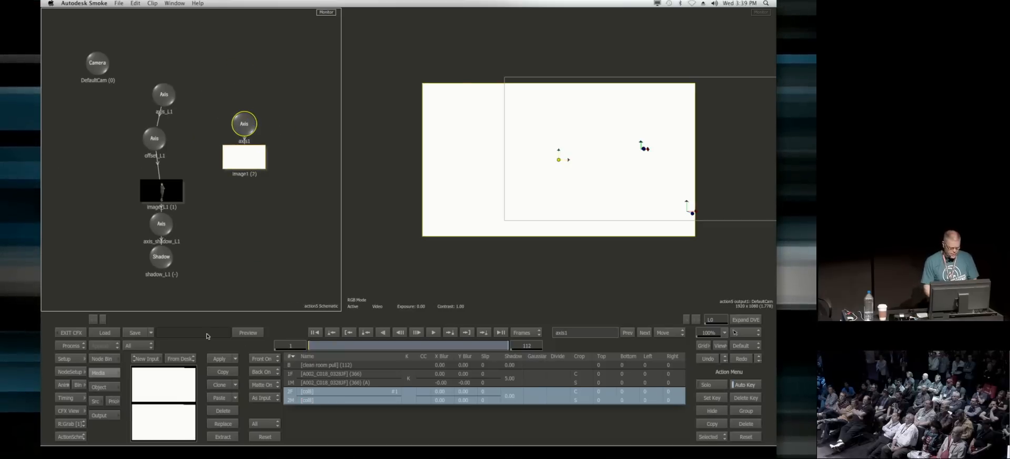
Step: Try rotating the coloured frame's axis about Y, and undo the rotation
double_click(244, 118)
left_click_drag(173, 395, 189, 399)
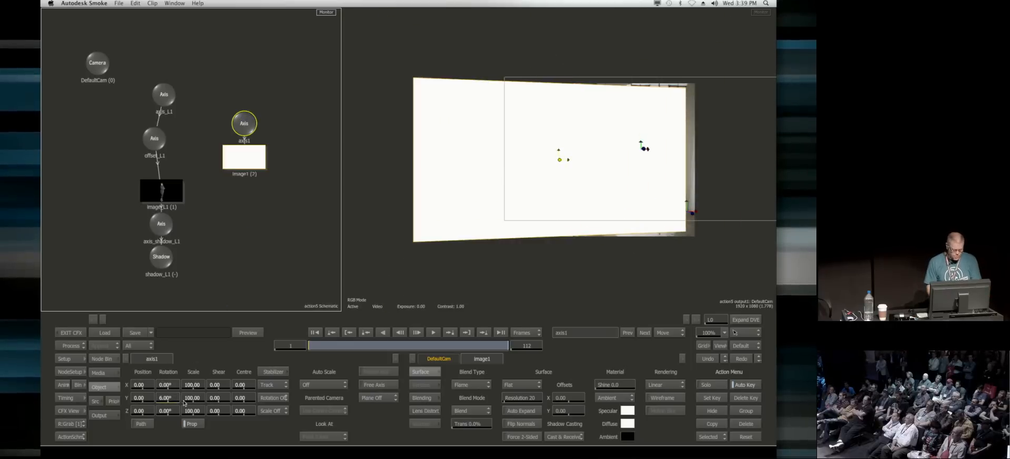
key("super+z")
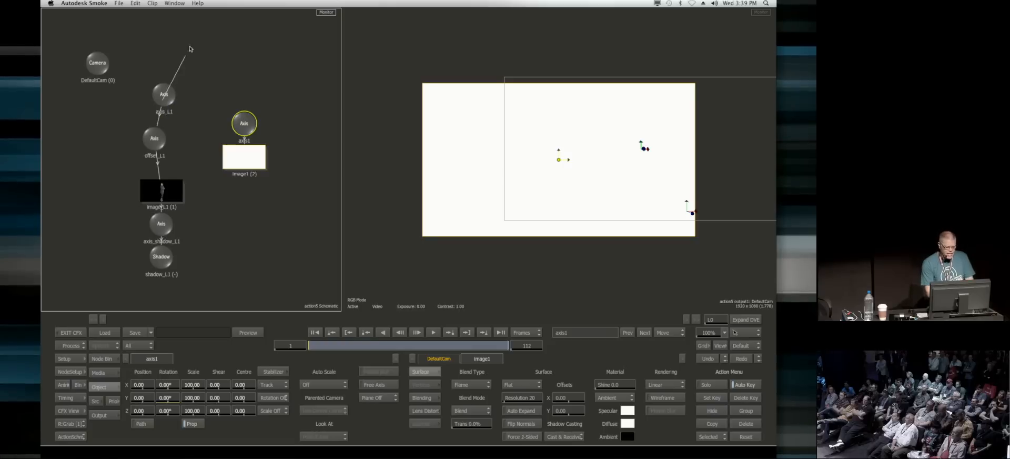
Step: Parent the coloured frame's axis1 to the tracked axis_L1 above both node chains
left_click(163, 94)
mouse_move(163, 94)
left_mouse_down()
mouse_move(196, 41)
mouse_move(239, 126)
left_mouse_up()
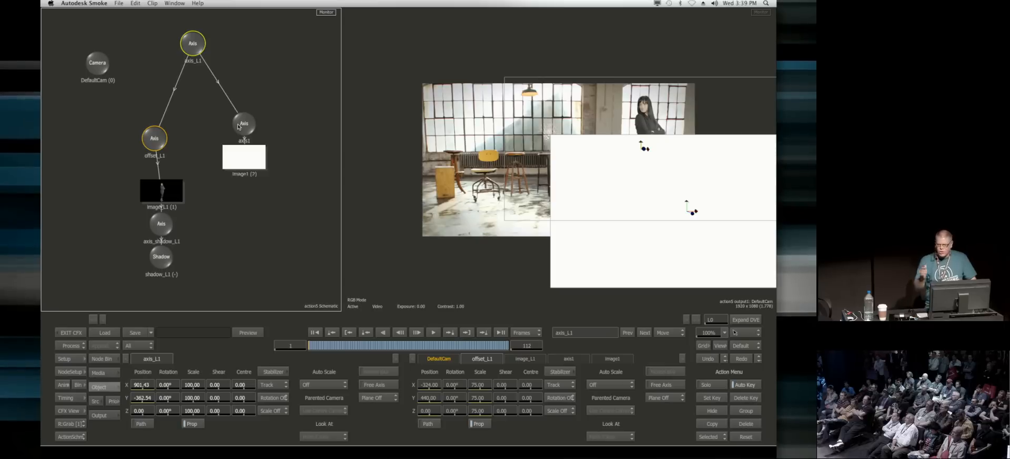
Step: Rotate the coloured frame's axis1 by -90° about X to lay the frame flat on the floor
mouse_move(311, 348)
left_mouse_down()
mouse_move(501, 350)
mouse_move(305, 354)
left_mouse_up()
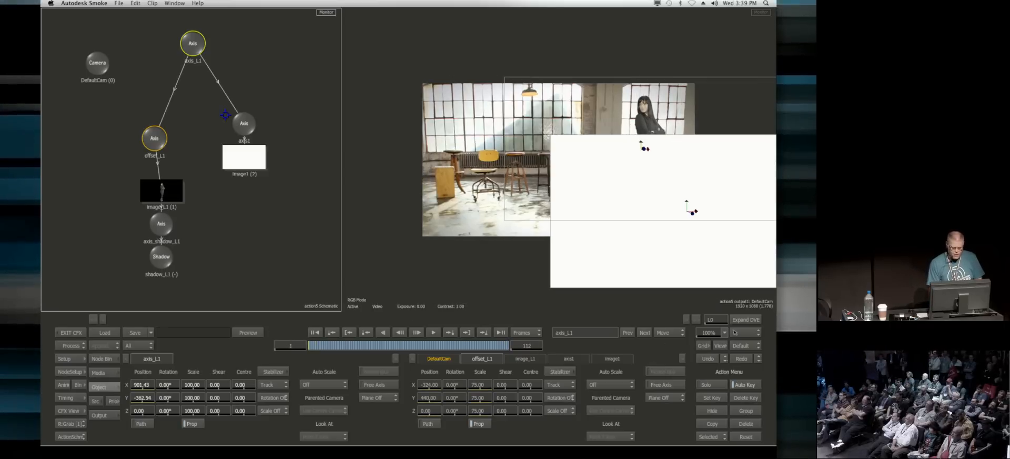
left_click(243, 123)
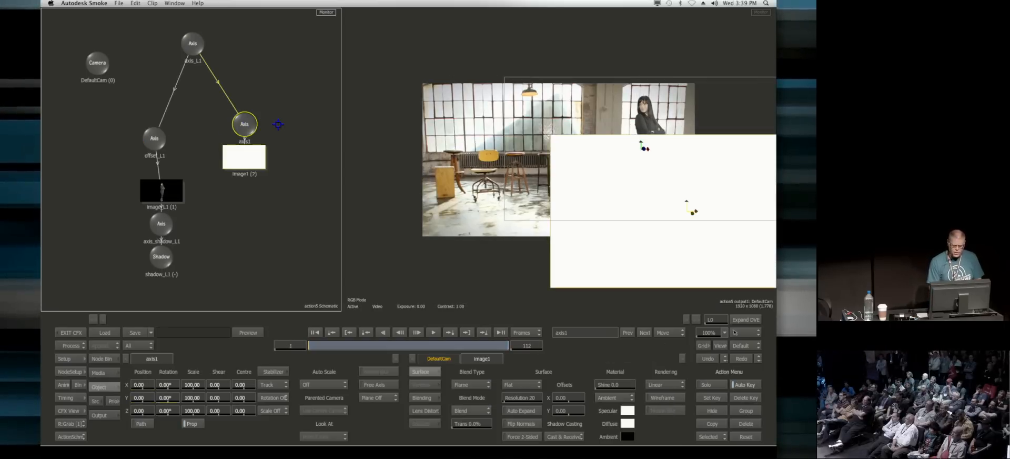
left_click(169, 388)
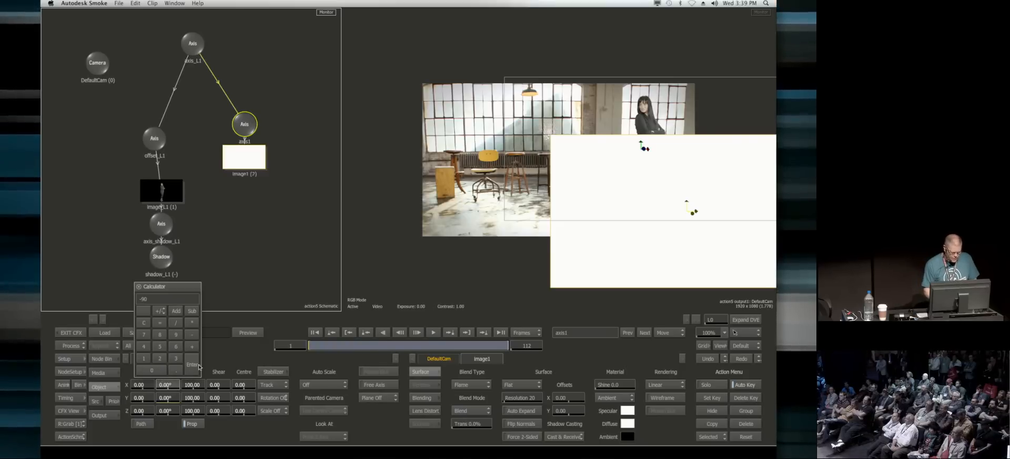
left_click(198, 365)
Step: Move axis1 to about X -699 and widen only its X scale to 209, with proportional scaling off
left_click_drag(141, 385, 154, 357)
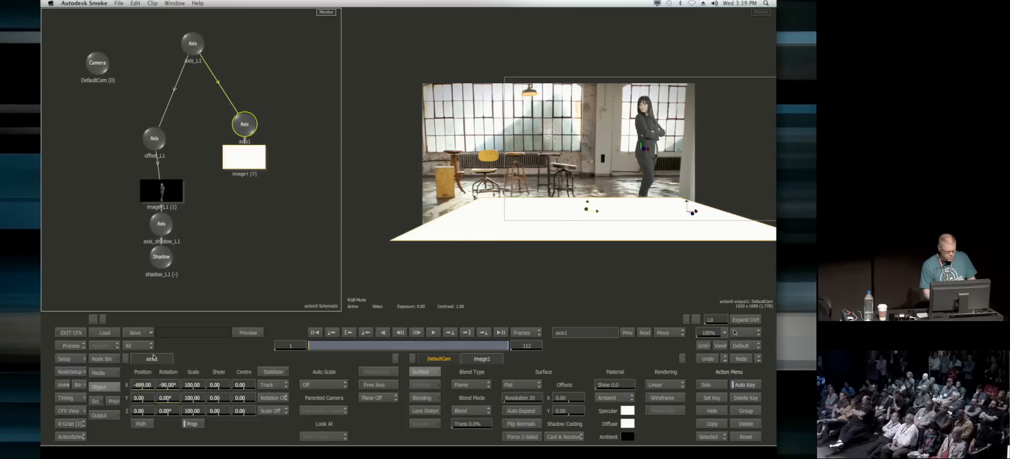
left_click(153, 398)
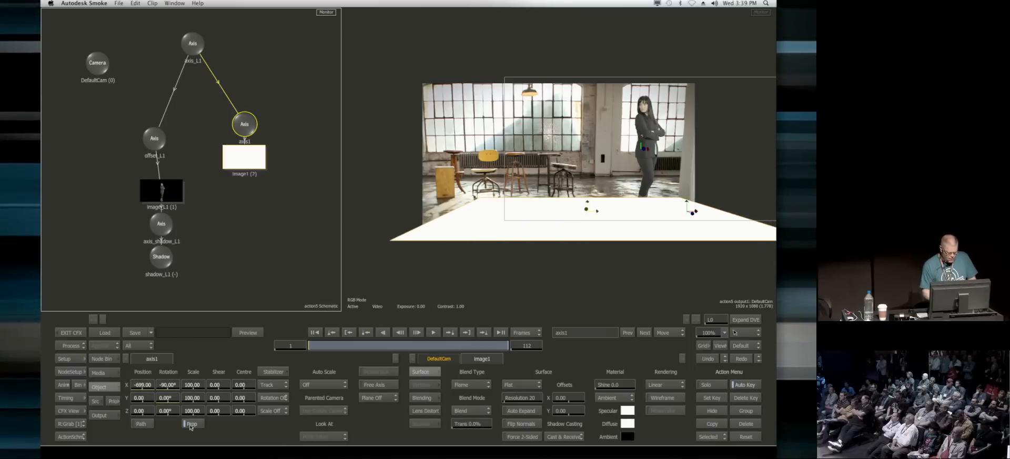
left_click_drag(192, 384, 238, 384)
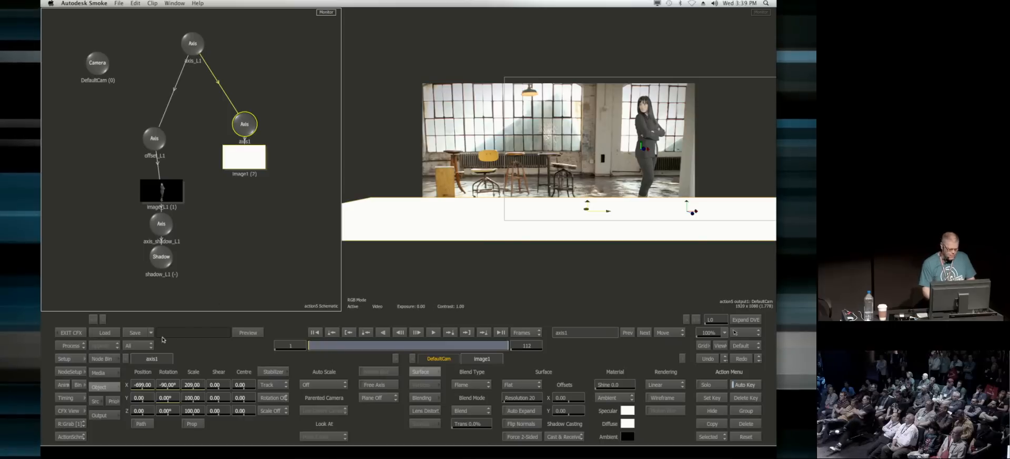
Step: Reorder the Action priorities so that the coloured frame image1 renders behind the woman's image_L1
left_click(113, 401)
left_click_drag(229, 362, 263, 414)
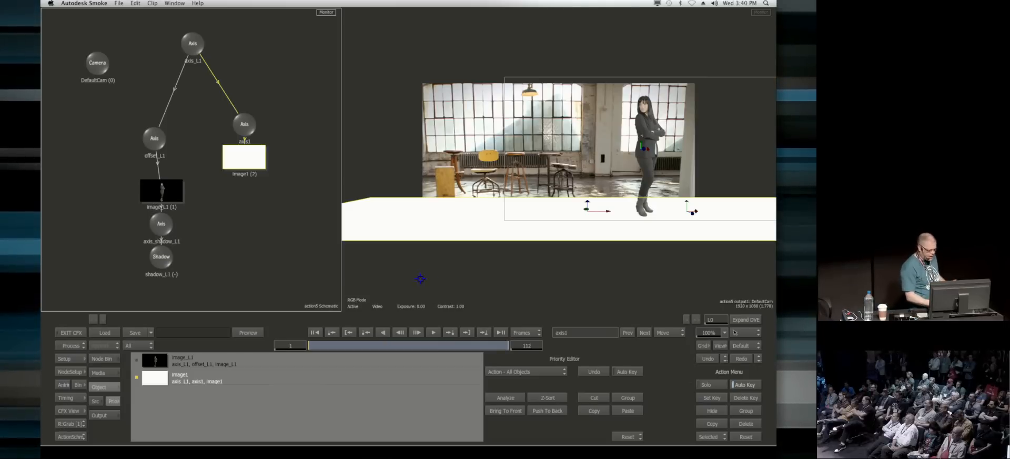
left_click(113, 387)
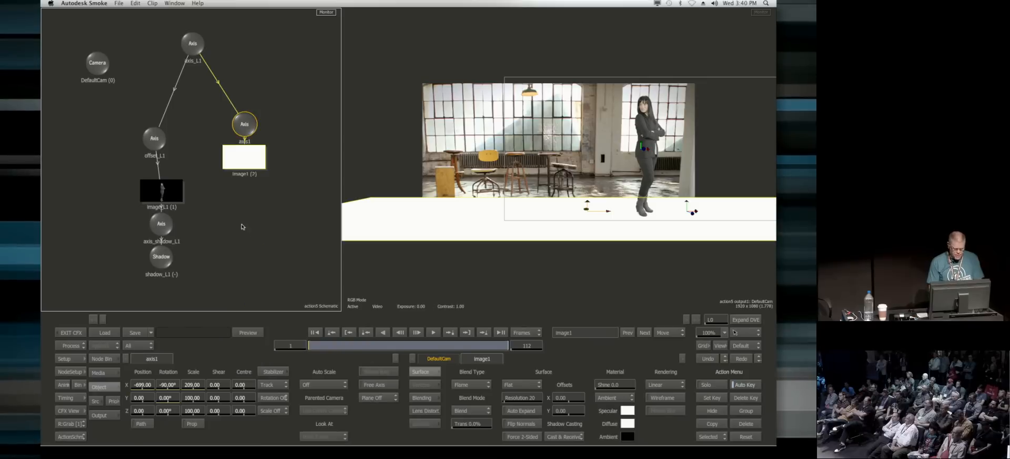
Step: Add a Light node to the Action schematic and parent it to the tracked axis_L1
left_click(102, 358)
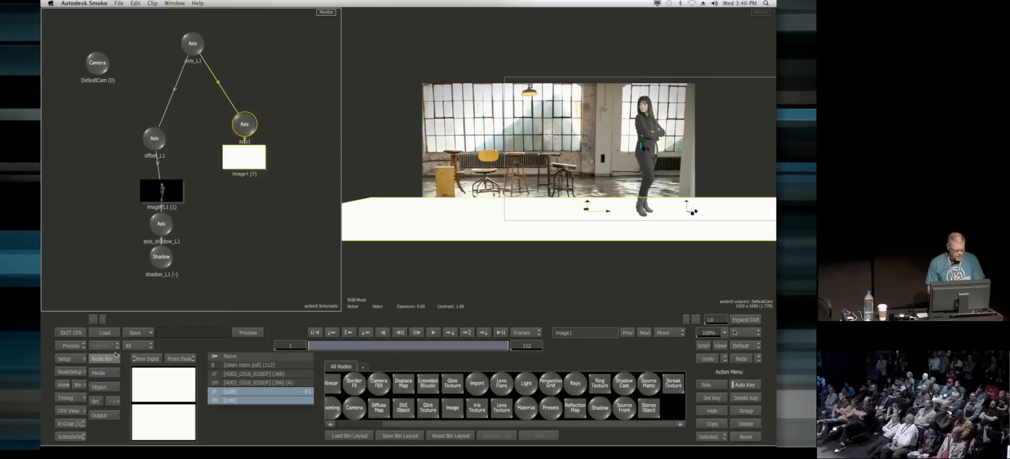
left_click_drag(524, 382, 273, 69)
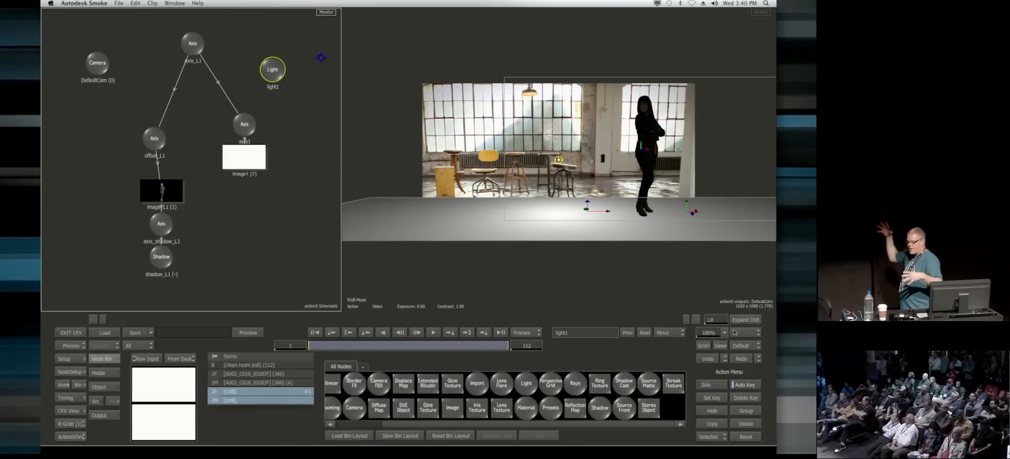
left_click_drag(208, 42, 272, 61)
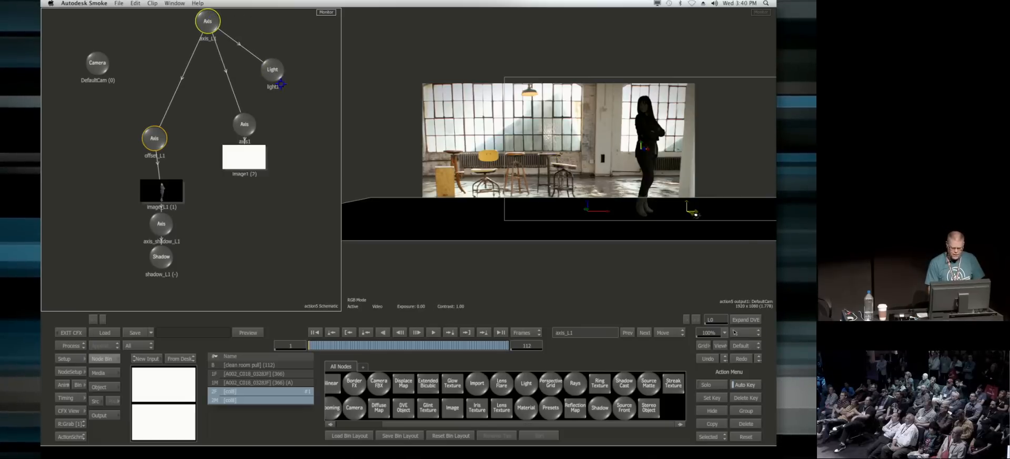
Step: Position light1 above and in front of the woman at X -395.99, Y 626.99 and Z 833
left_click(272, 61)
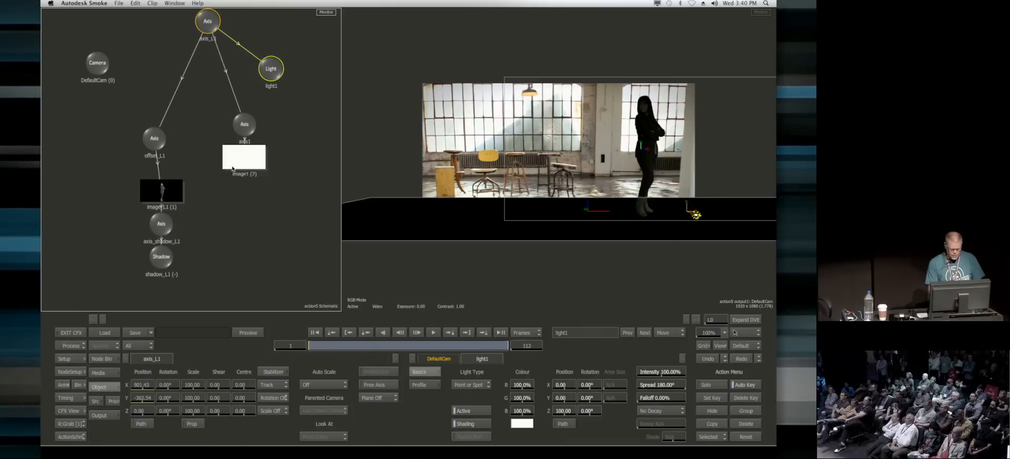
left_click_drag(695, 223, 599, 127)
left_click_drag(142, 414, 135, 419)
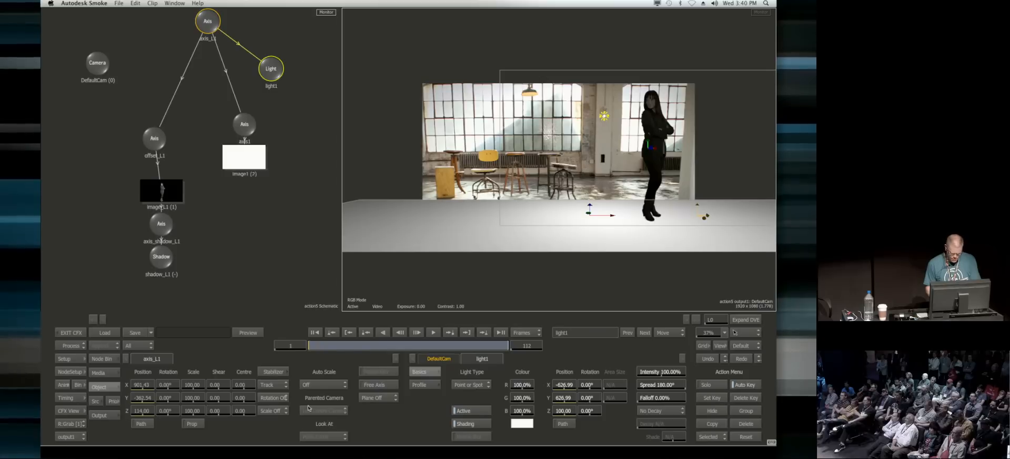
left_click(705, 358)
left_click_drag(570, 410, 658, 410)
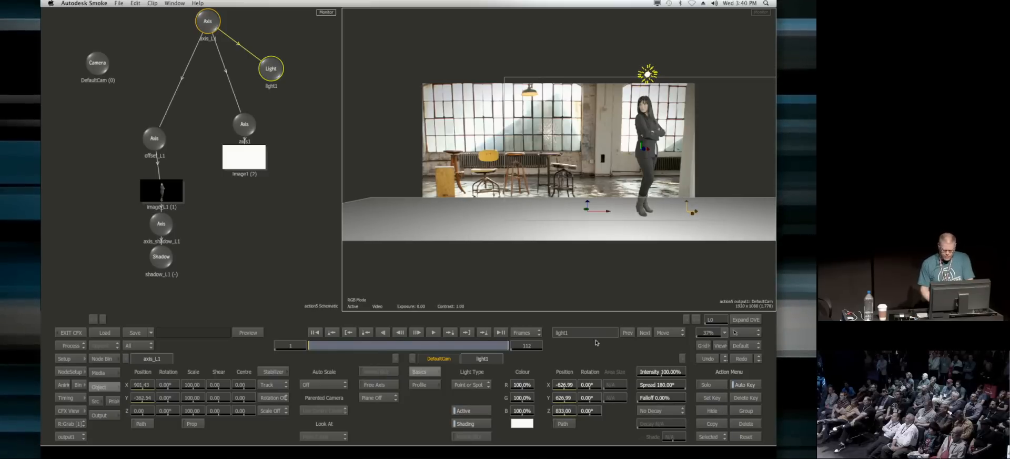
mouse_move(314, 346)
left_mouse_down()
mouse_move(413, 354)
mouse_move(309, 347)
left_mouse_up()
left_click_drag(565, 385, 641, 380)
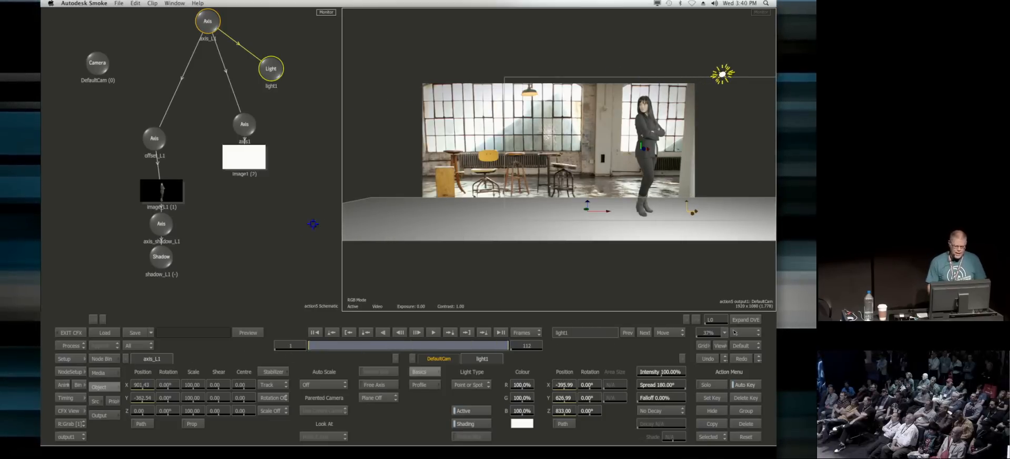
Step: Add a second Light node beside light1 and parent it to the tracked axis_L1
left_click_drag(332, 110, 308, 177)
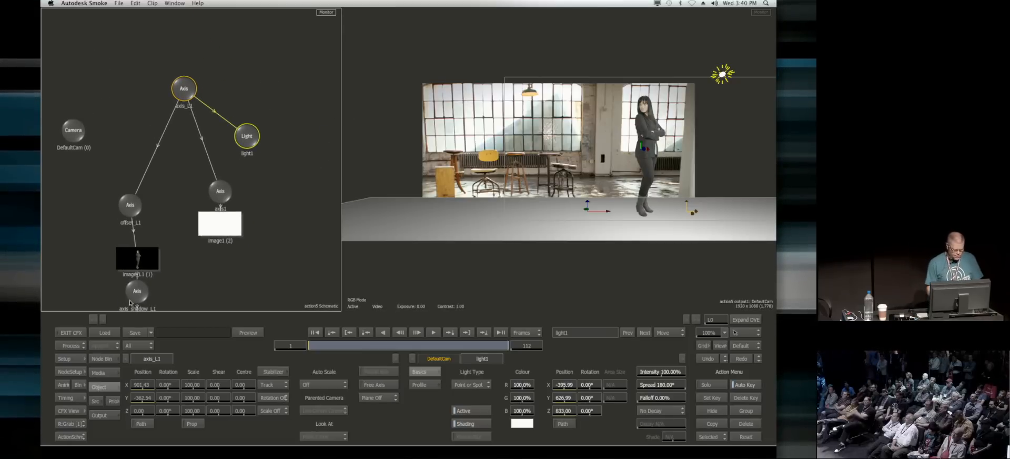
left_click(101, 358)
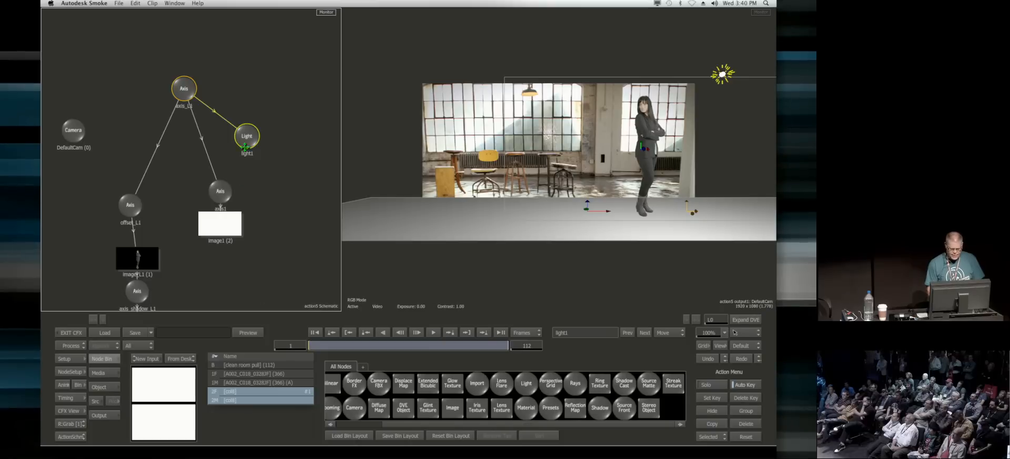
left_click_drag(526, 383, 276, 81)
left_click_drag(189, 89, 288, 122)
Step: Using the Top view, place light2 behind the woman at about X -907, Y 822 and Z -719.14, and return to the schematic
double_click(287, 121)
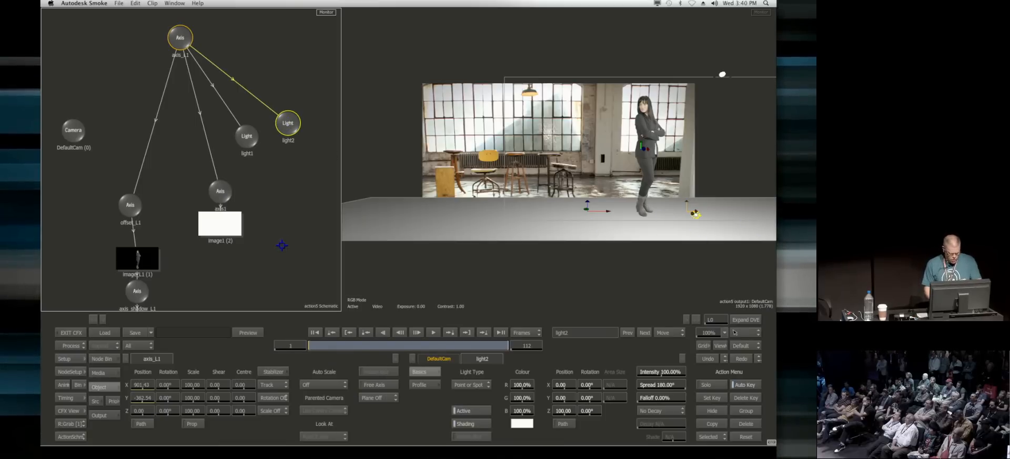
key("F6")
left_click_drag(328, 174, 185, 112)
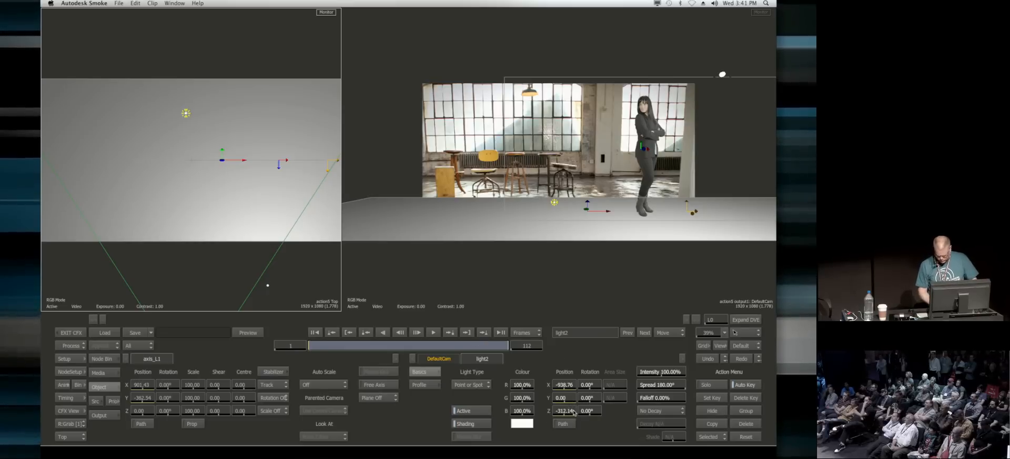
left_click_drag(573, 412, 516, 418)
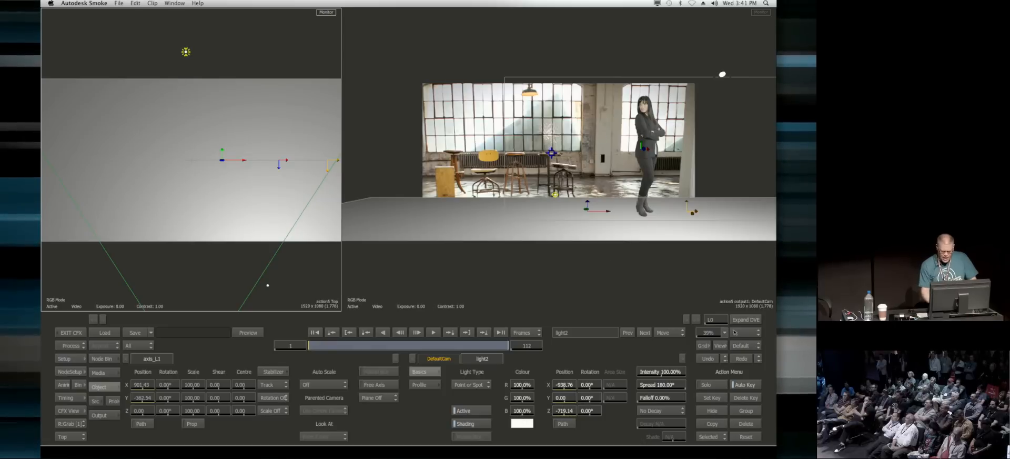
left_click_drag(541, 388, 544, 385)
left_click_drag(604, 393, 753, 401)
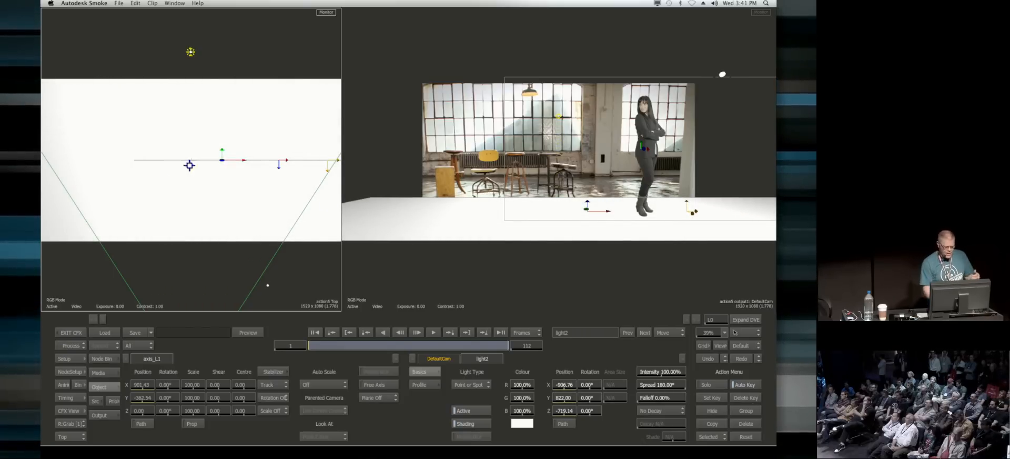
left_click(223, 241)
key("Escape")
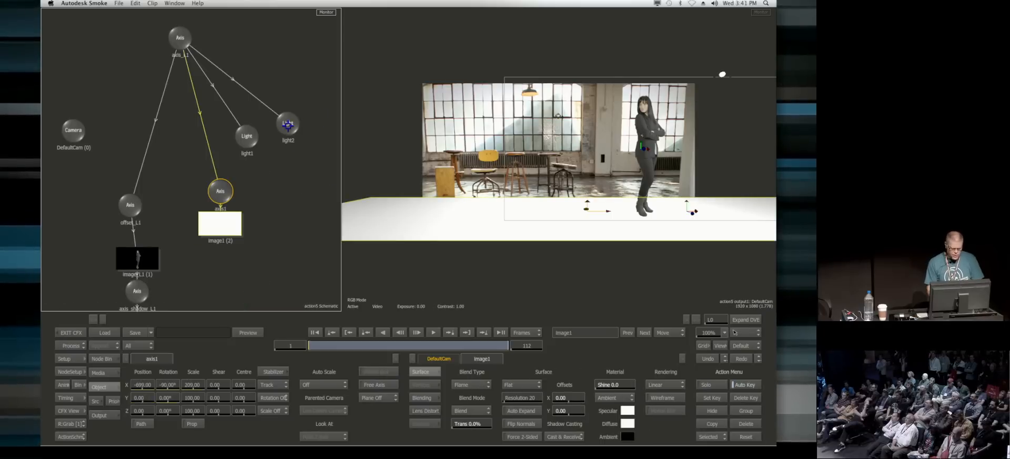
Step: Attach a Shadow Cast node to light2 and lower the floor frame's axis1 to Y -2
left_click_drag(288, 124, 299, 134)
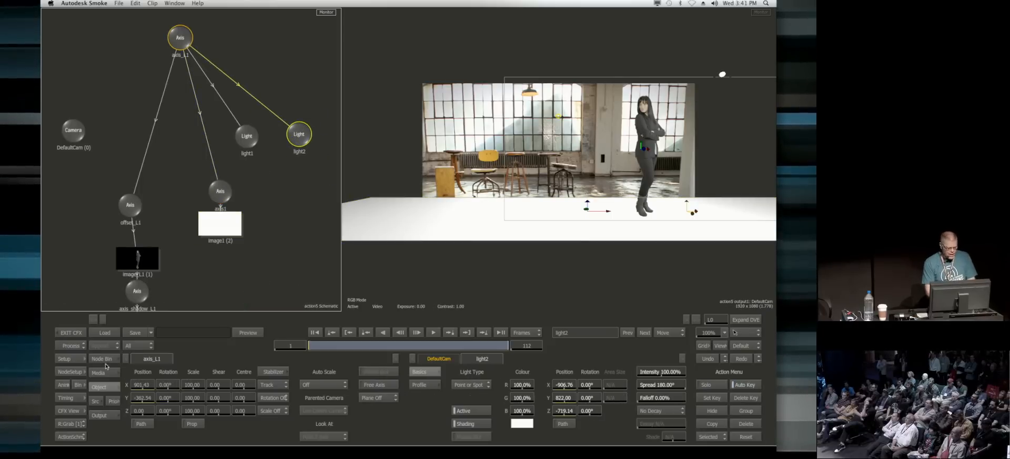
left_click(105, 361)
left_click_drag(608, 400, 296, 176)
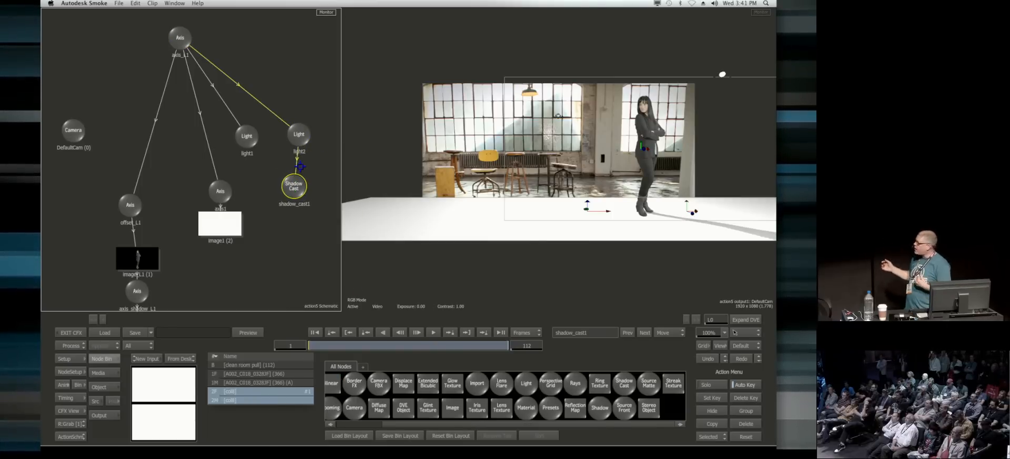
left_click(220, 191)
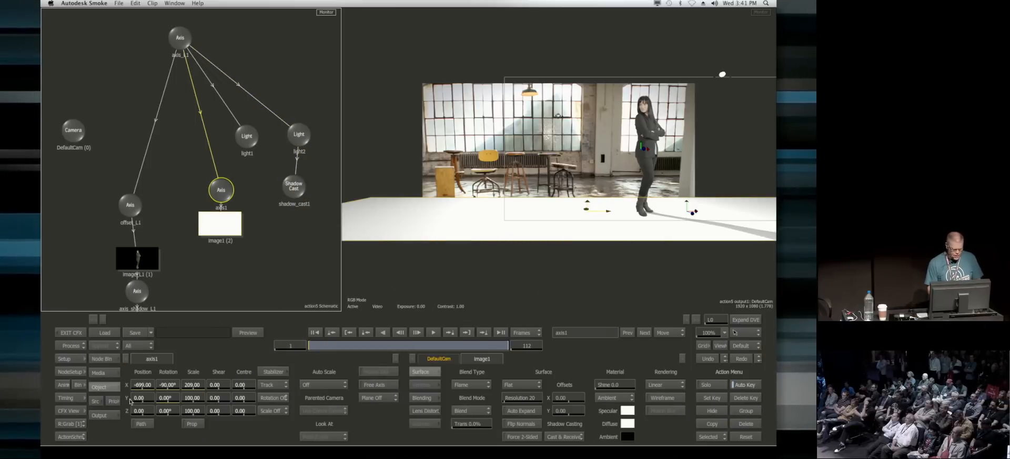
left_click_drag(151, 398, 163, 402)
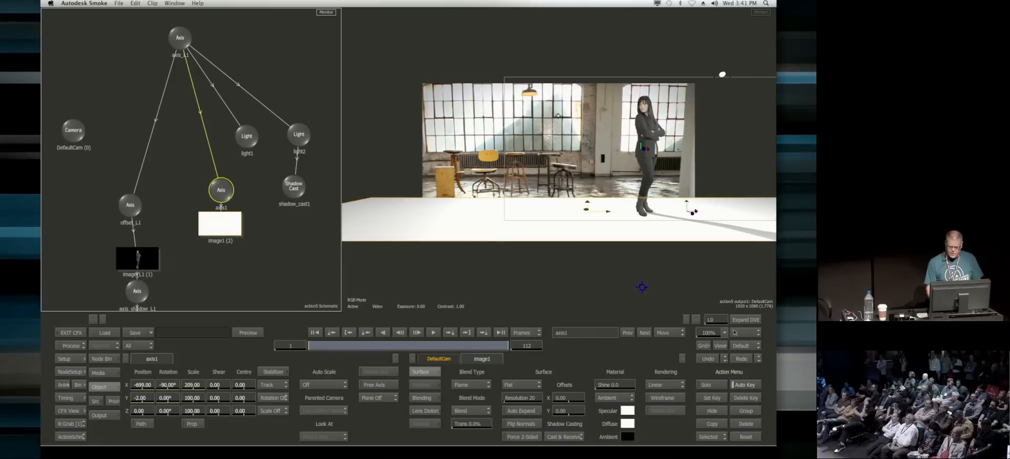
Step: Adjust the Shadow Cast node's softness and move light2 to X -566.02, Y 1002.39 to reshape the shadow
left_click(296, 187)
left_click_drag(589, 383, 626, 410)
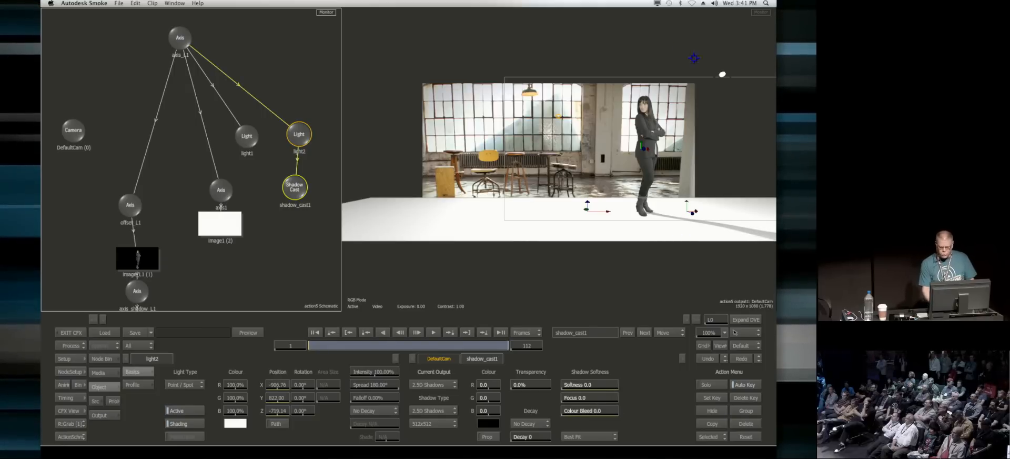
left_click_drag(558, 115, 586, 95)
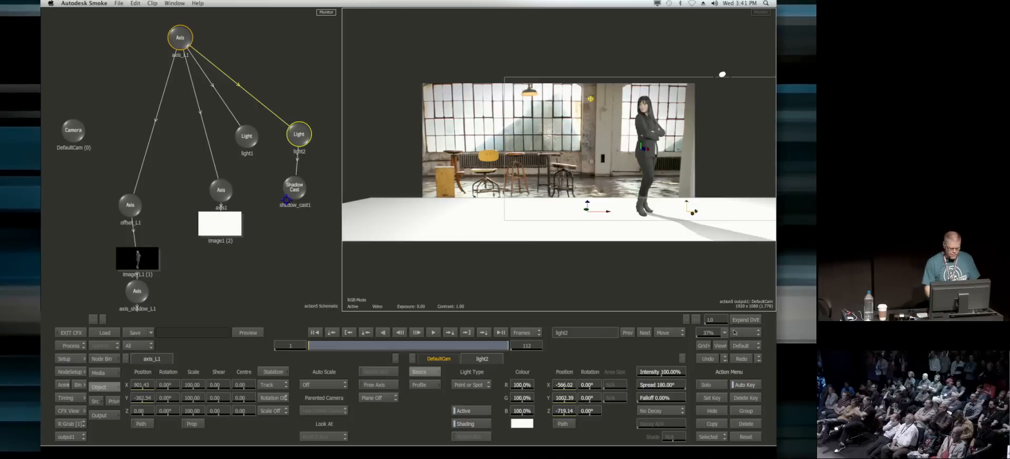
Step: Set image1's blend type to Photoshop and its blend mode to Multiply
left_click(219, 225)
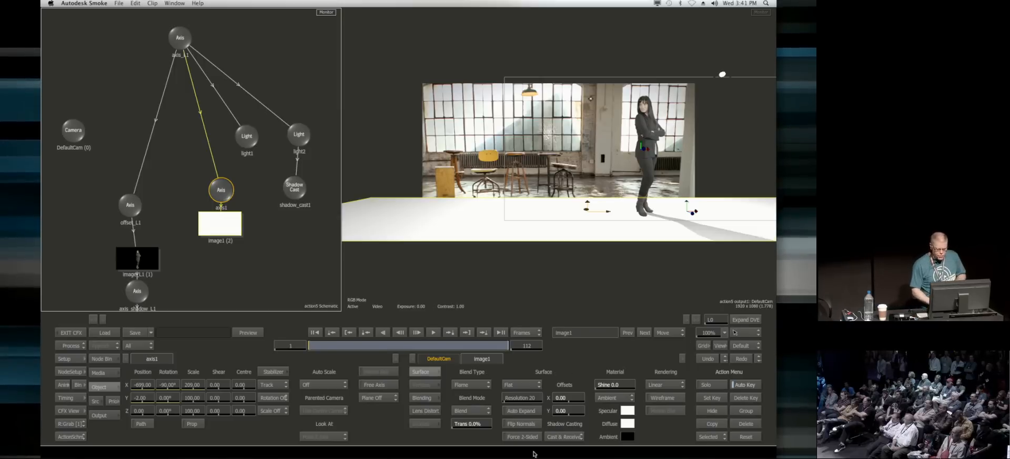
left_click(468, 384)
left_click(485, 374)
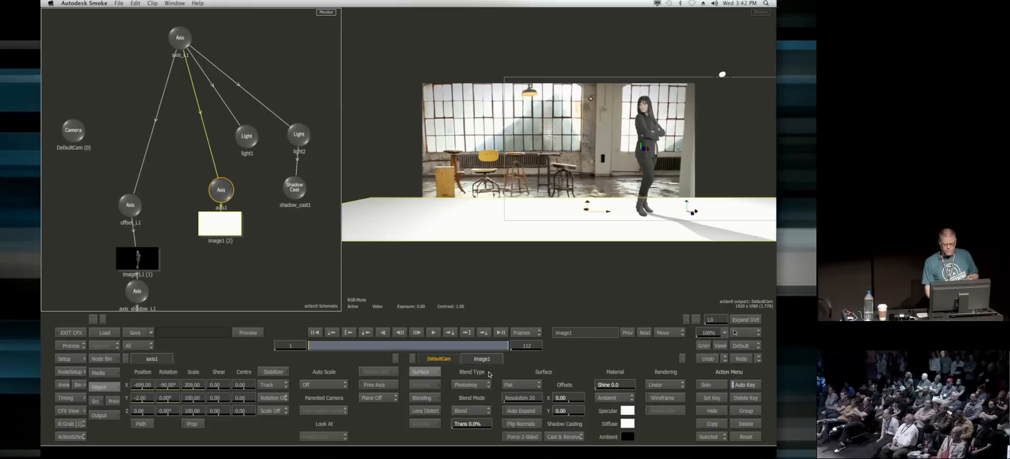
left_click(476, 413)
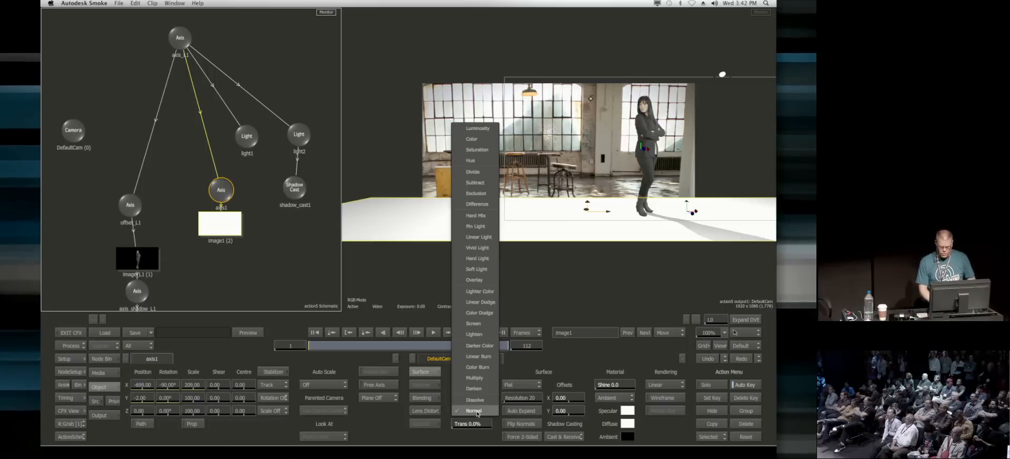
left_click(474, 378)
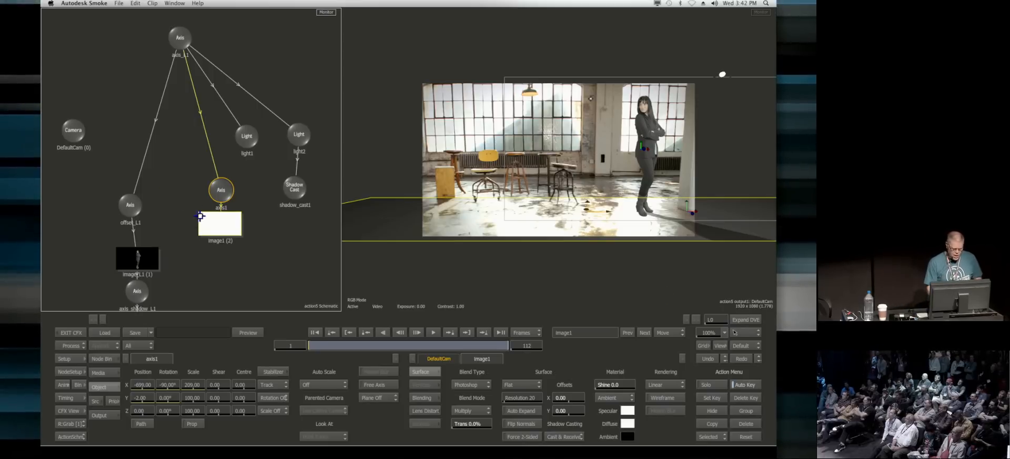
left_click_drag(216, 227, 215, 229)
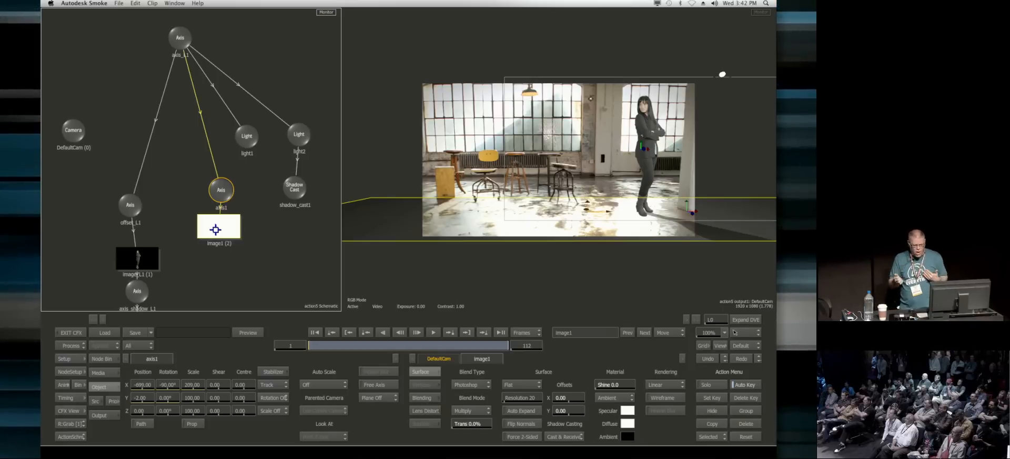
Step: Enable crop on the coloured frame's front and matte media, and set its top crop softness to 550
left_click(102, 372)
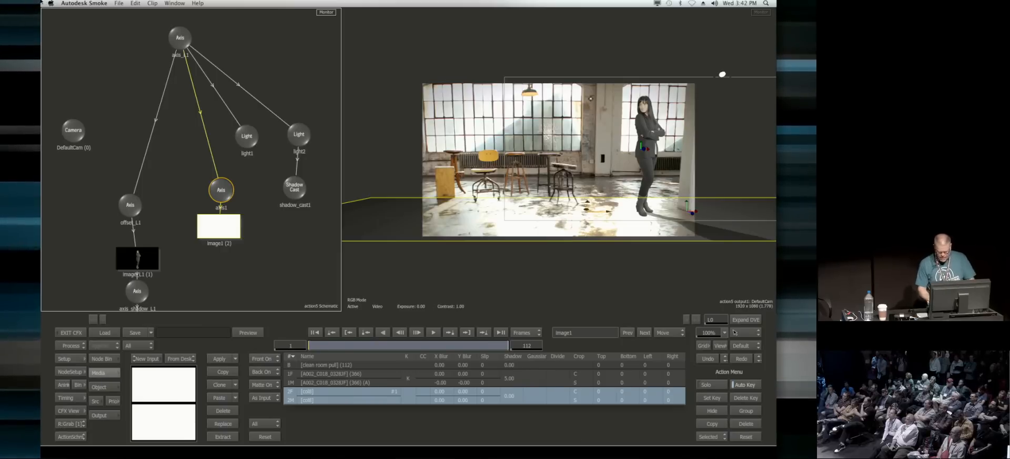
left_click(584, 402)
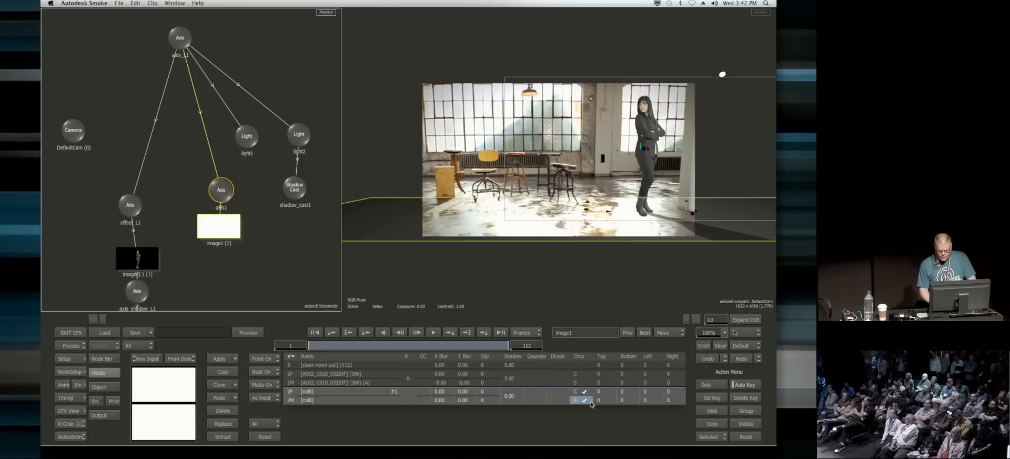
left_click_drag(241, 279, 234, 27)
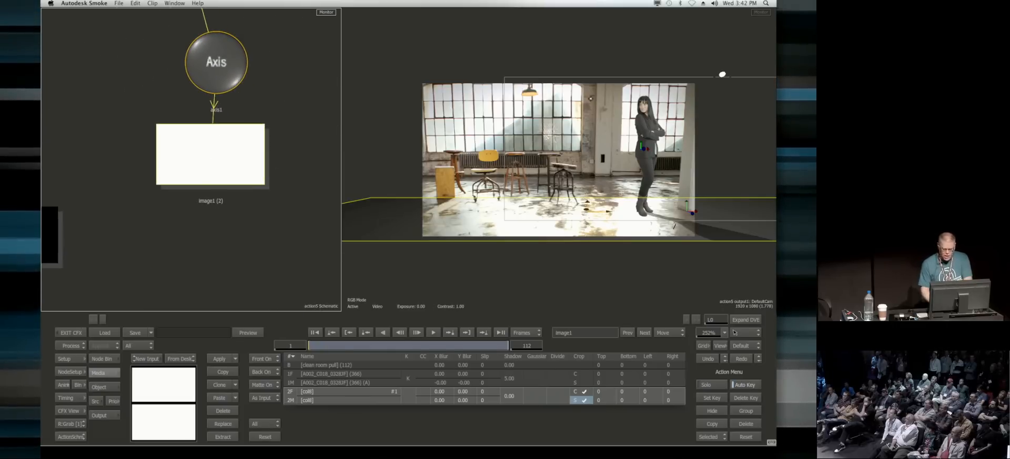
left_click_drag(603, 402, 775, 403)
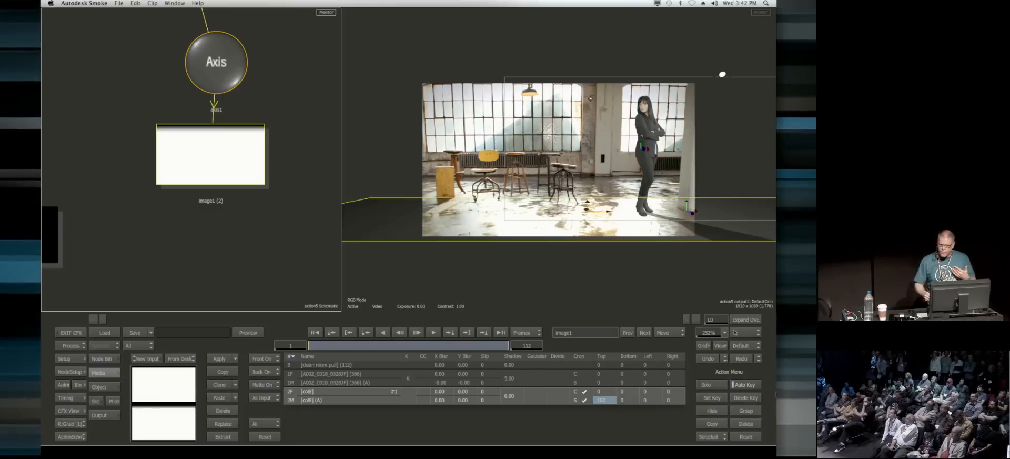
left_click(622, 390)
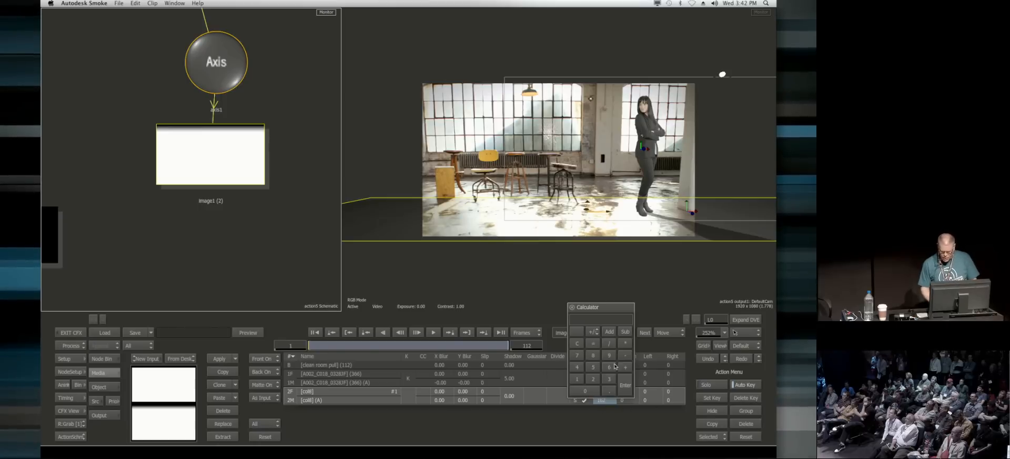
left_click(625, 380)
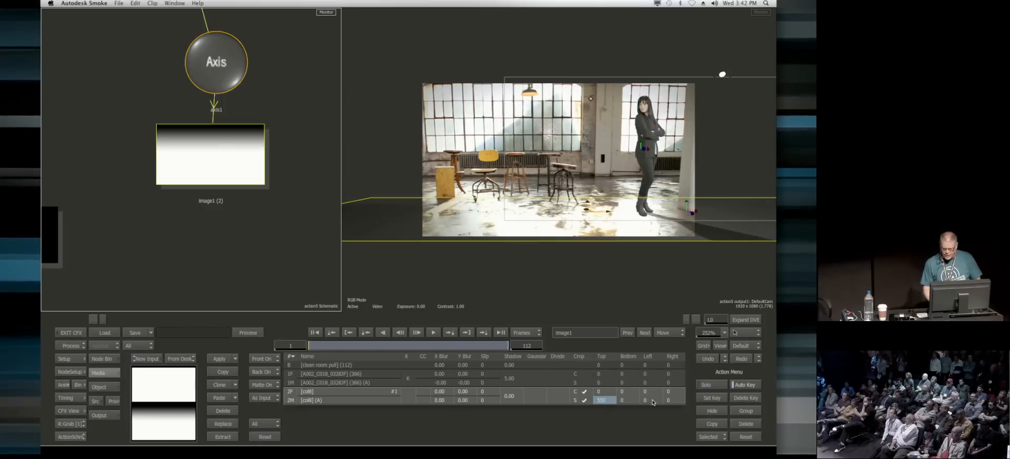
Step: Scrub the shot to frame 112 and back to frame 1 to check the woman's shadow and the softened floor edge
left_click_drag(274, 221, 271, 202)
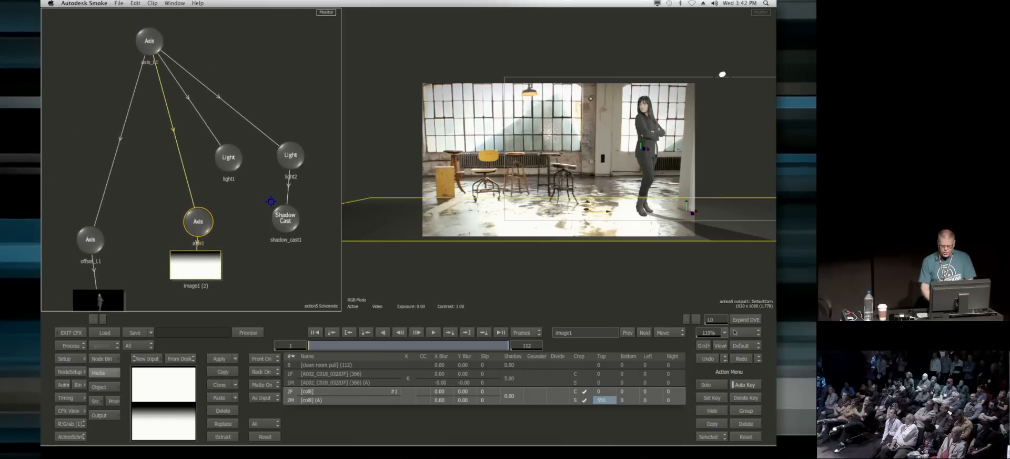
left_click_drag(342, 350, 641, 370)
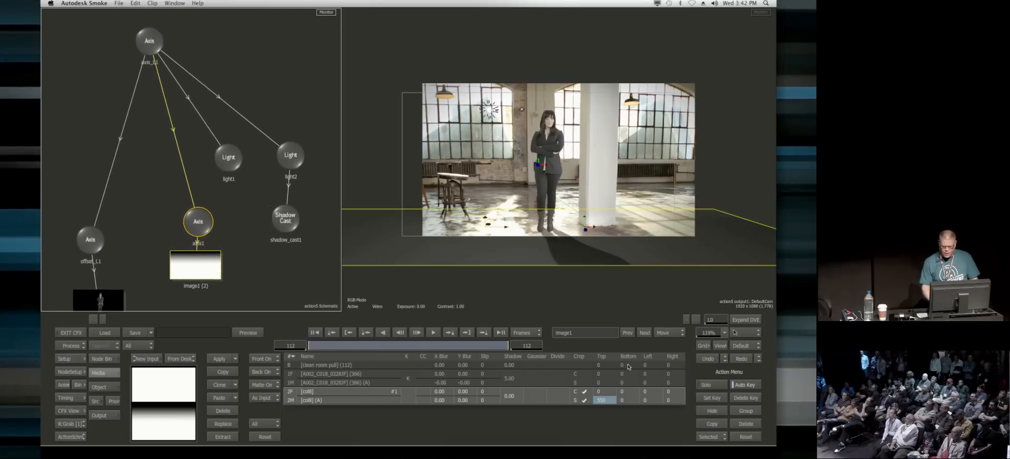
left_click_drag(384, 373, 79, 414)
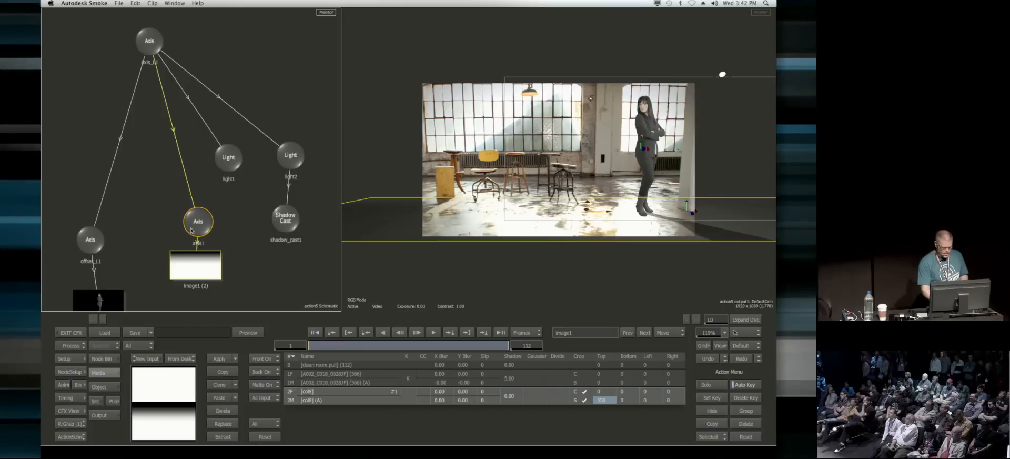
left_click_drag(278, 234, 287, 210)
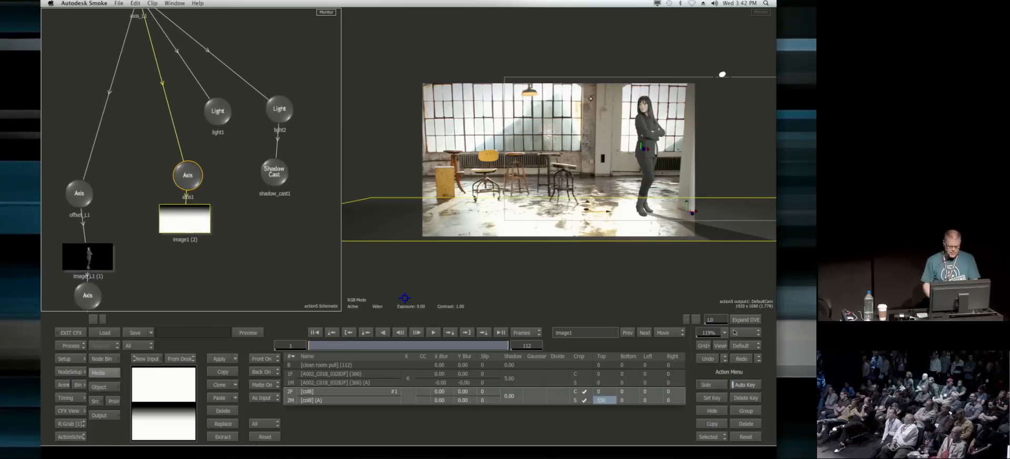
Step: Import the Smoke_Logo 3D Studio model from the bookmarked Smoke_Logo/3DS directory into the Action scene
left_click(96, 359)
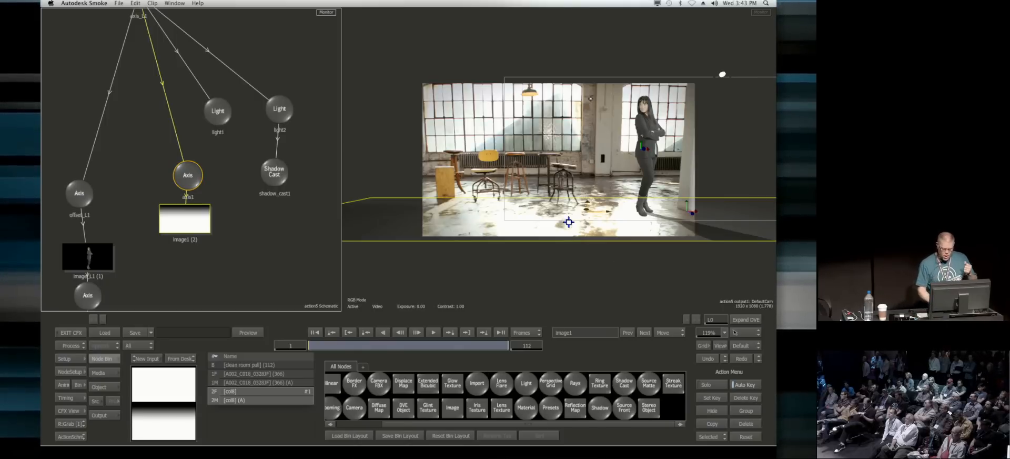
left_click(476, 386)
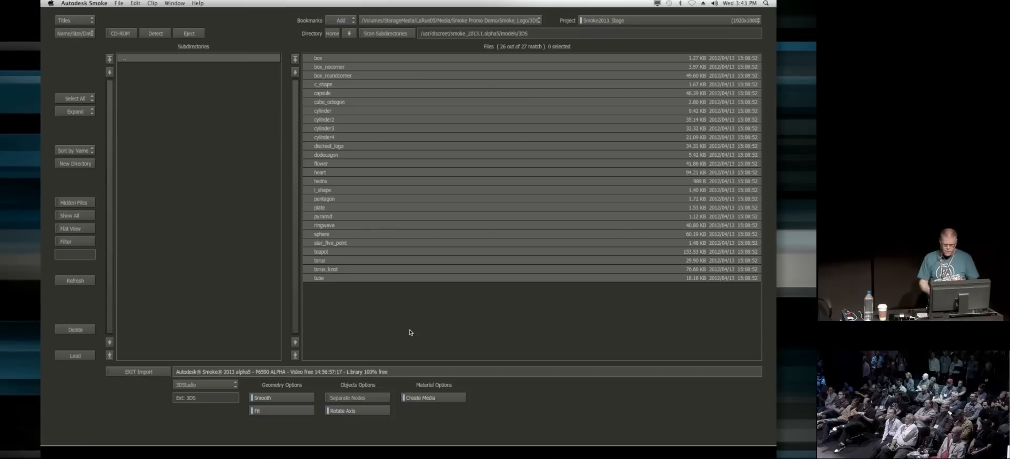
left_click(480, 21)
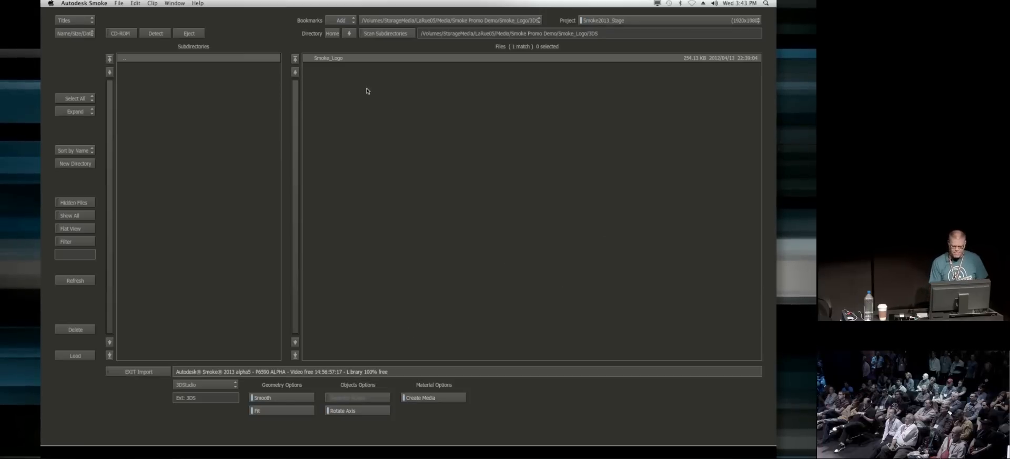
left_click(362, 59)
left_click(79, 355)
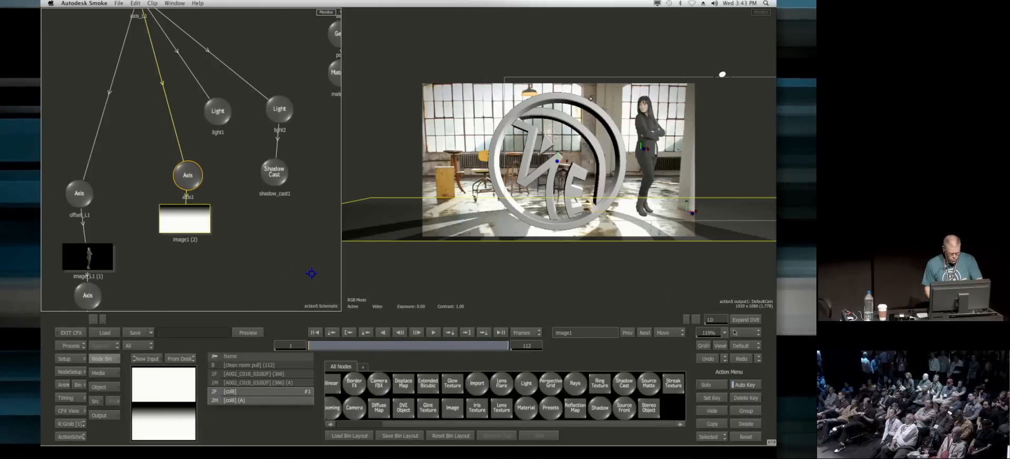
Step: In the Action schematic, arrange the imported logo's axis, geometry and material nodes in a column beside the lights
key("F6")
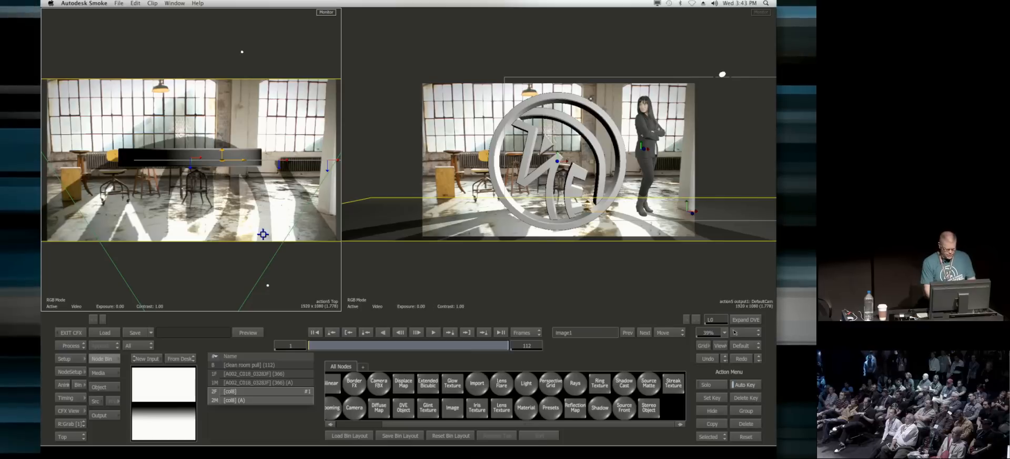
key("Escape")
left_click_drag(272, 199, 181, 280)
mouse_move(255, 77)
left_mouse_down()
mouse_move(252, 50)
mouse_move(255, 71)
left_mouse_up()
mouse_move(254, 112)
left_mouse_down()
mouse_move(261, 104)
mouse_move(249, 112)
left_mouse_up()
left_click_drag(250, 70, 248, 64)
left_click_drag(248, 153, 240, 163)
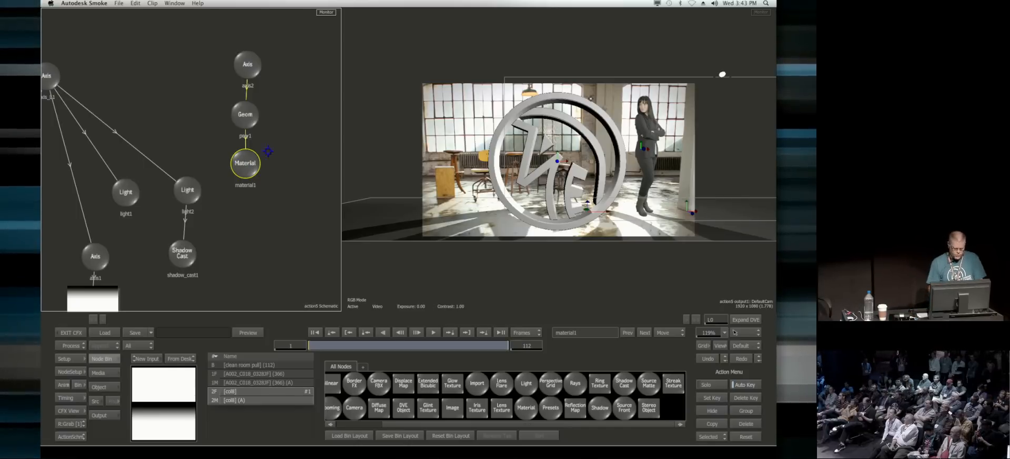
Step: Parent the logo's axis2 to the tracked axis_L1 node so the logo follows the camera move
left_click(249, 118)
double_click(248, 118)
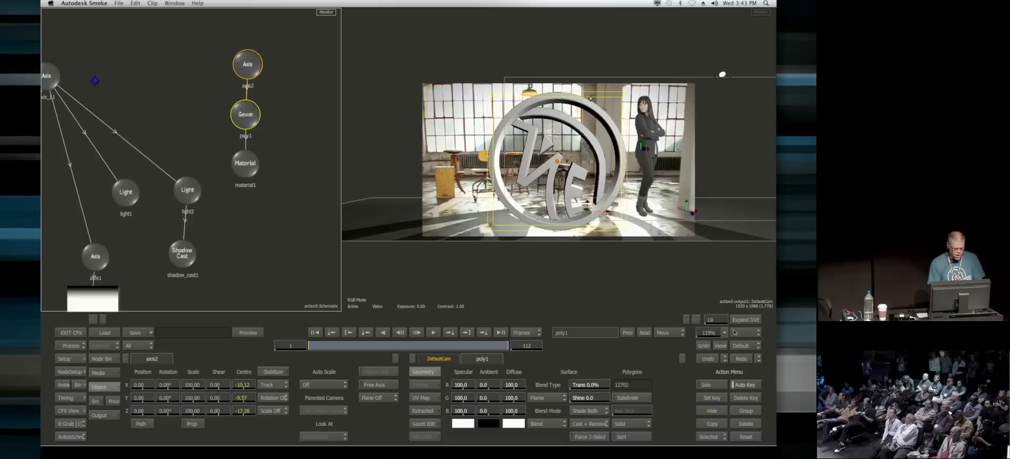
left_click_drag(142, 78, 178, 94)
mouse_move(87, 96)
left_mouse_down()
mouse_move(122, 49)
mouse_move(265, 70)
mouse_move(272, 81)
left_mouse_up()
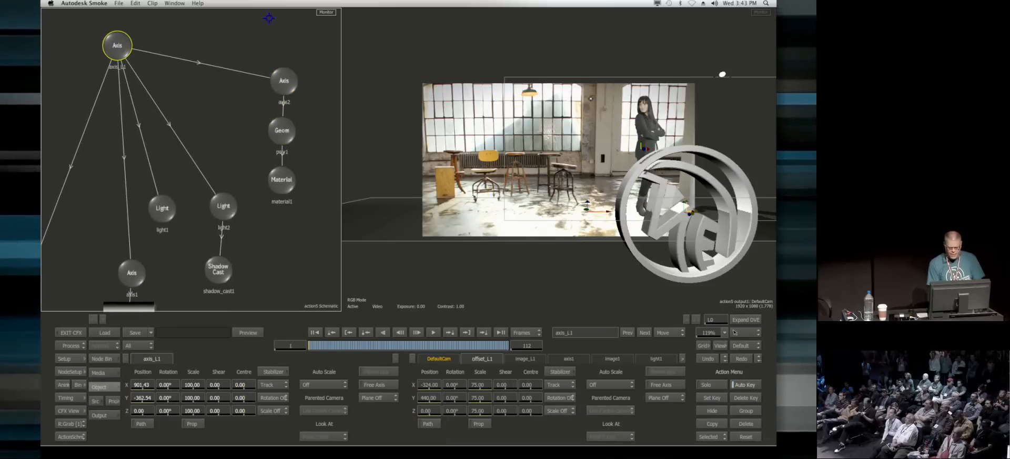
Step: Position the logo beside the woman by setting axis2 to X -940 and Y 483
left_click(282, 77)
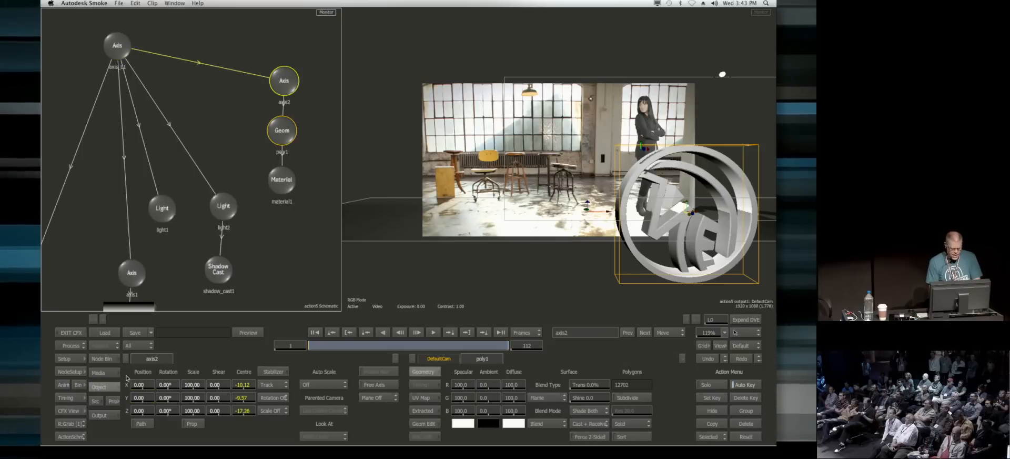
left_click_drag(129, 390, 42, 396)
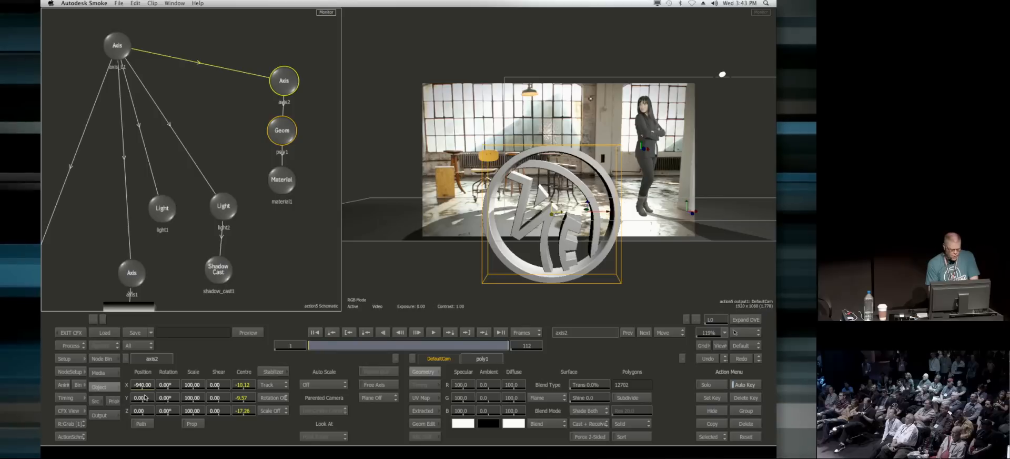
left_click_drag(141, 397, 265, 392)
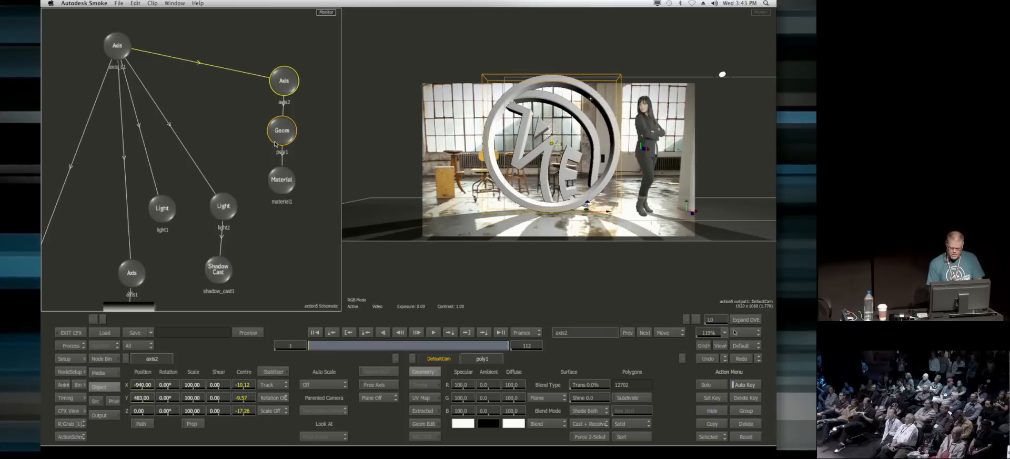
Step: Set the Shadow Cast softness to 15 and rotate the logo's axis2 by 30 degrees in Y
left_click(219, 278)
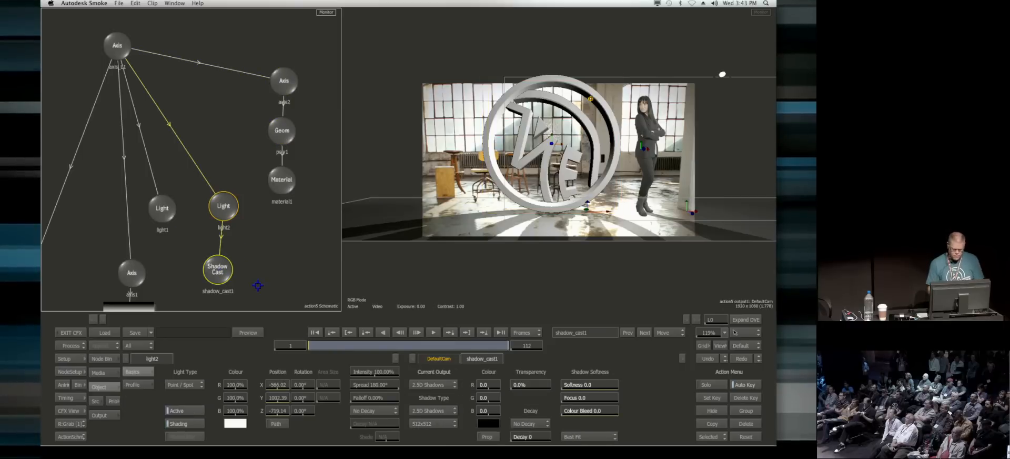
left_click_drag(583, 386, 629, 424)
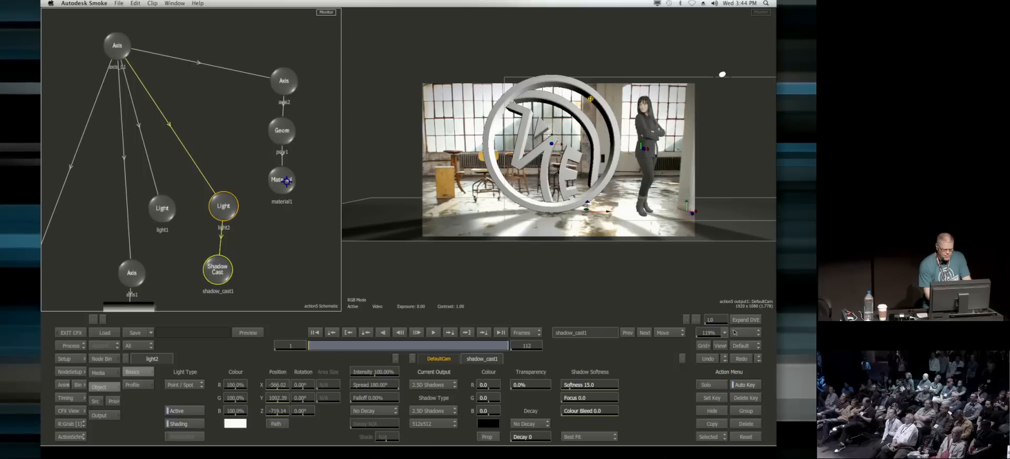
left_click(287, 141)
left_click_drag(169, 400, 177, 400)
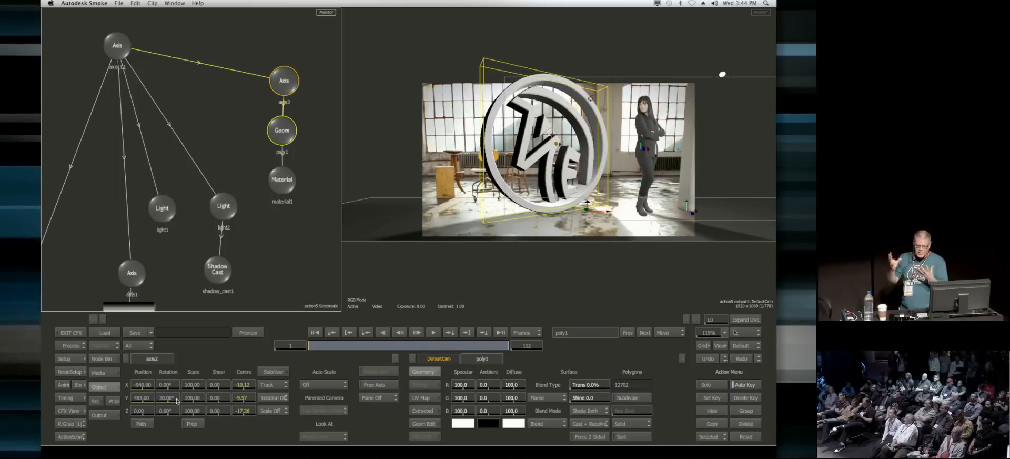
Step: Move the logo's material node slightly down, return to the ConnectFX schematic and add a Paint node below Action
left_click_drag(282, 179, 286, 190)
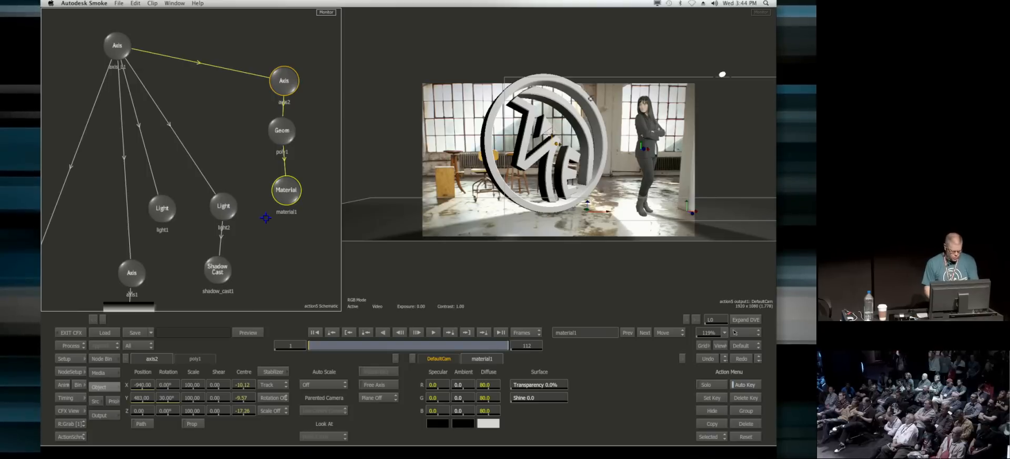
key("Escape")
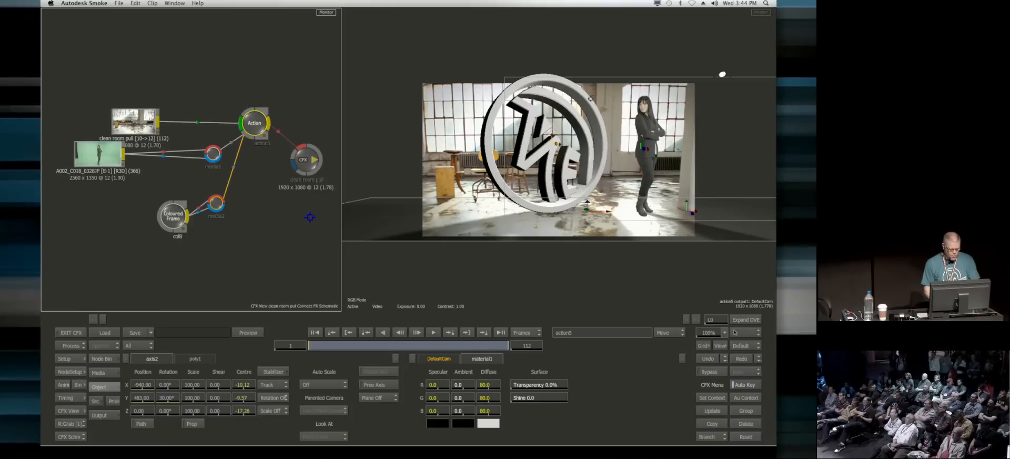
left_click(78, 385)
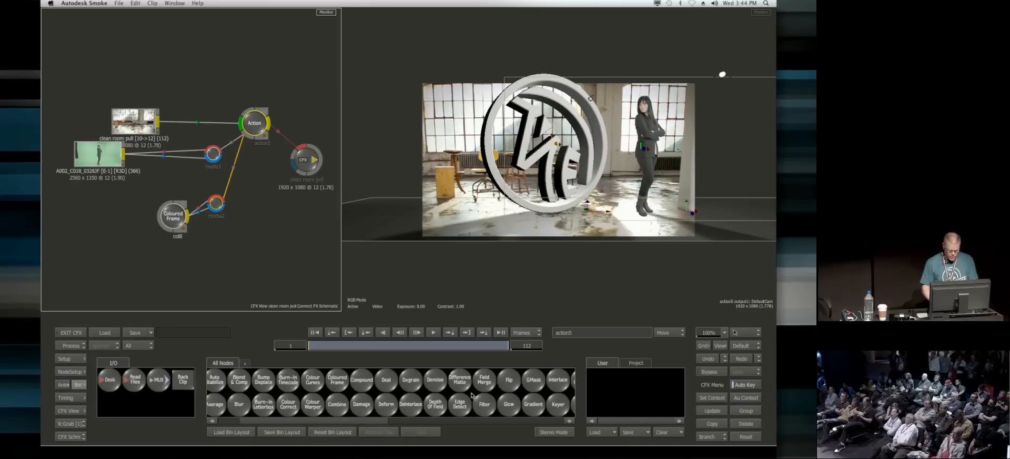
scroll(452, 370, "right", 5)
mouse_move(390, 379)
left_mouse_down()
mouse_move(243, 228)
mouse_move(269, 235)
mouse_move(258, 234)
left_mouse_up()
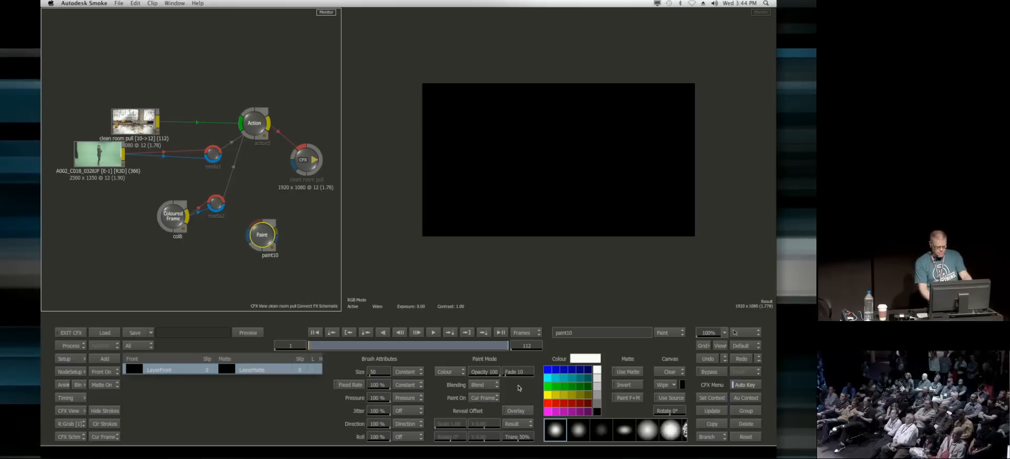
Step: Set Paint to the Colour mode on the whole sequence and paint thick white zigzag strokes with a brush size of about 207
left_click(453, 372)
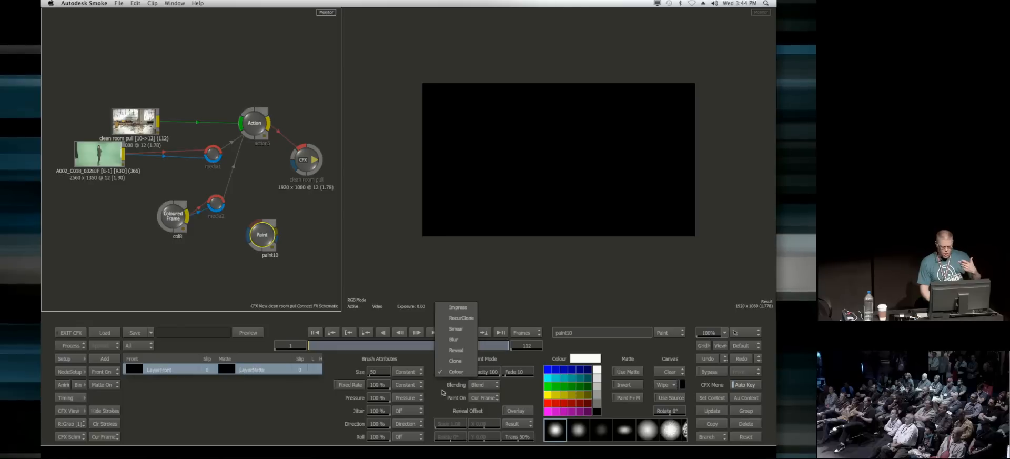
left_click(456, 372)
left_click(483, 397)
left_click(497, 376)
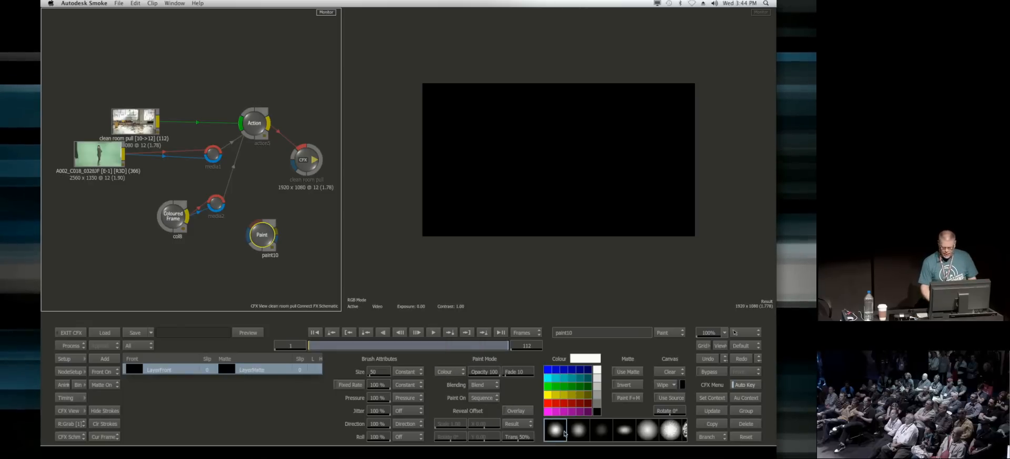
left_click_drag(535, 197, 568, 223)
mouse_move(501, 74)
left_mouse_down()
mouse_move(404, 221)
mouse_move(492, 229)
mouse_move(743, 175)
left_mouse_up()
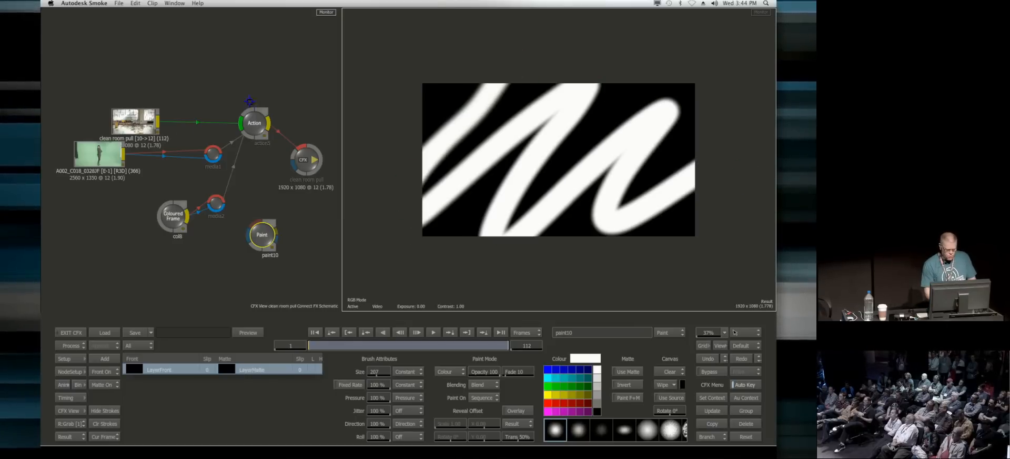
Step: Move the Action node down, connect the Paint node to it as a new media input and go back into the Action schematic
left_click(258, 121)
left_click_drag(267, 119, 281, 148)
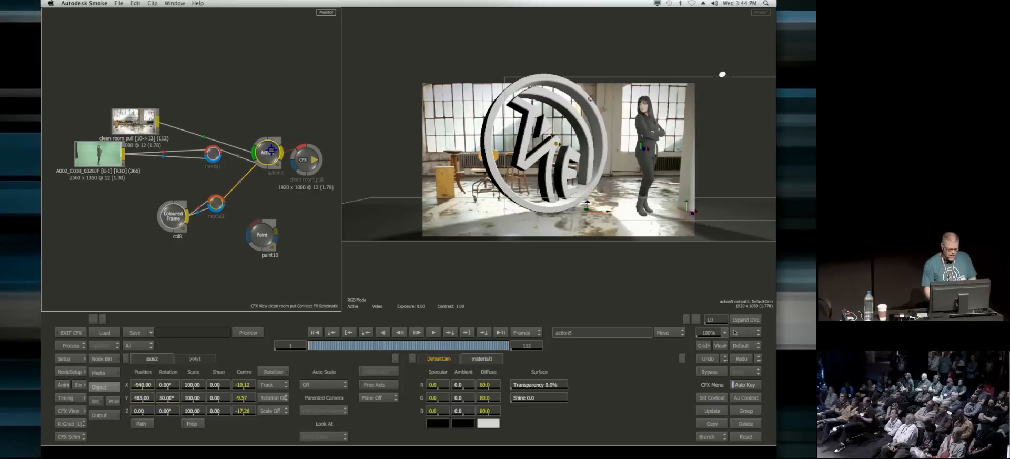
left_click(104, 358)
left_click(156, 358)
left_click(155, 358)
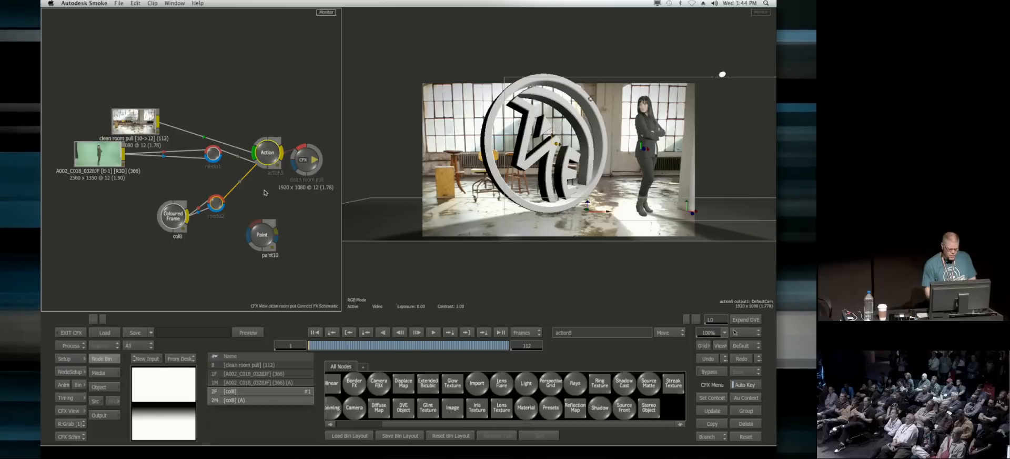
mouse_move(297, 250)
left_mouse_down()
mouse_move(269, 233)
mouse_move(298, 224)
left_mouse_up()
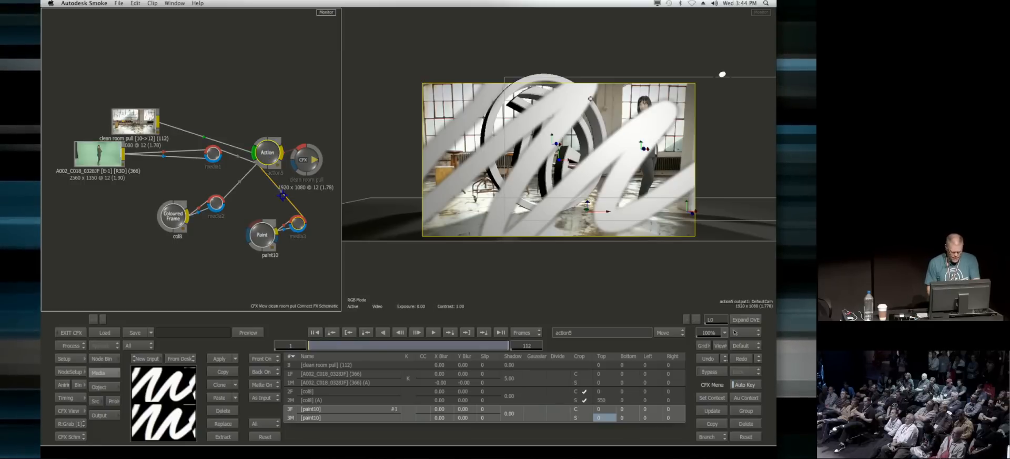
key("Escape")
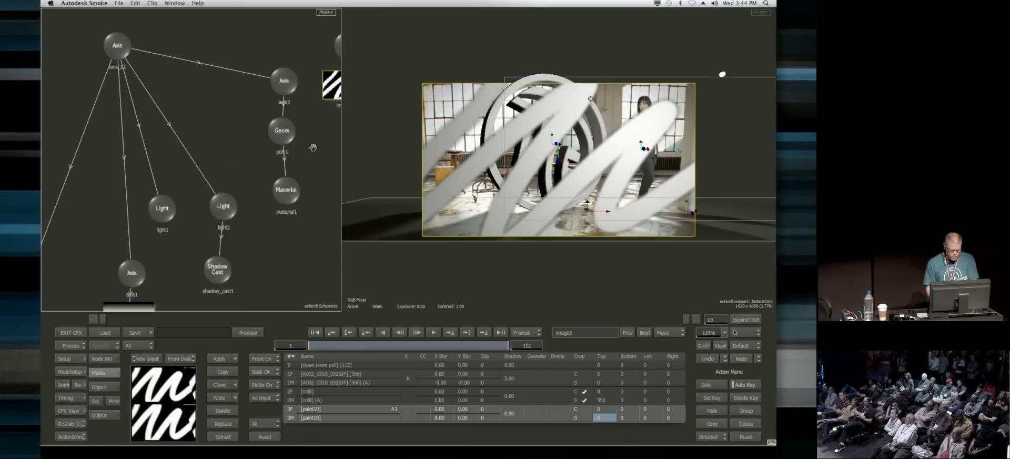
Step: Delete the paint image surface from the Action scene and turn the paint10 media's matte off
left_click_drag(312, 148, 217, 175)
mouse_move(251, 69)
left_mouse_down()
mouse_move(254, 37)
mouse_move(198, 456)
left_mouse_up()
left_click(263, 386)
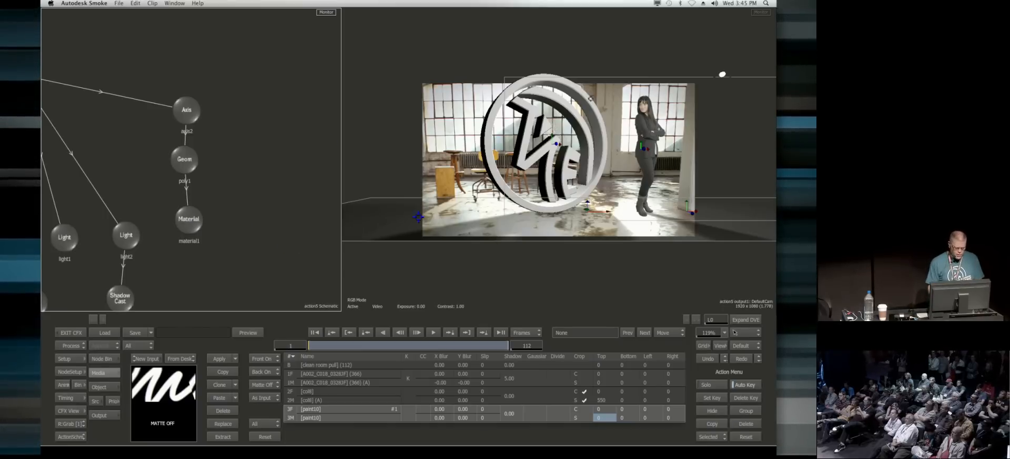
Step: Add a Reflection Map node using the paint10 media beneath the logo's material1 node
left_click_drag(189, 218, 183, 222)
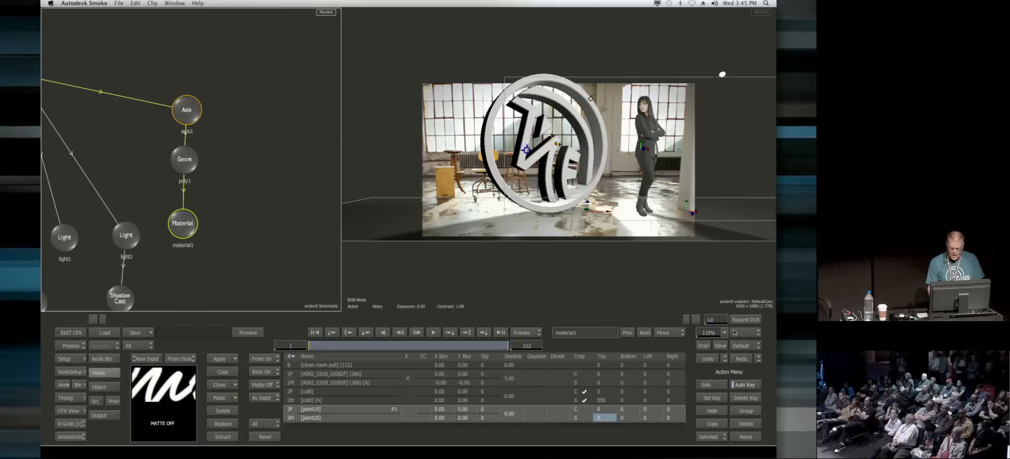
left_click(107, 386)
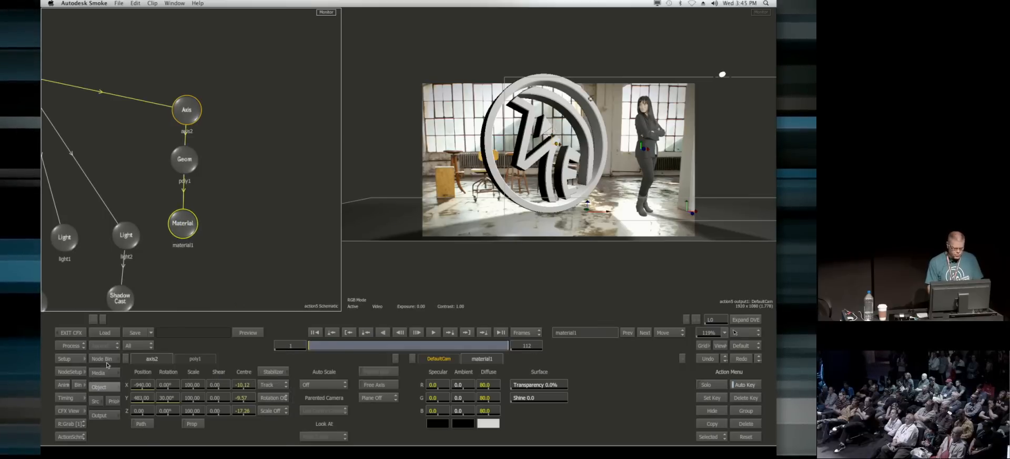
left_click(101, 358)
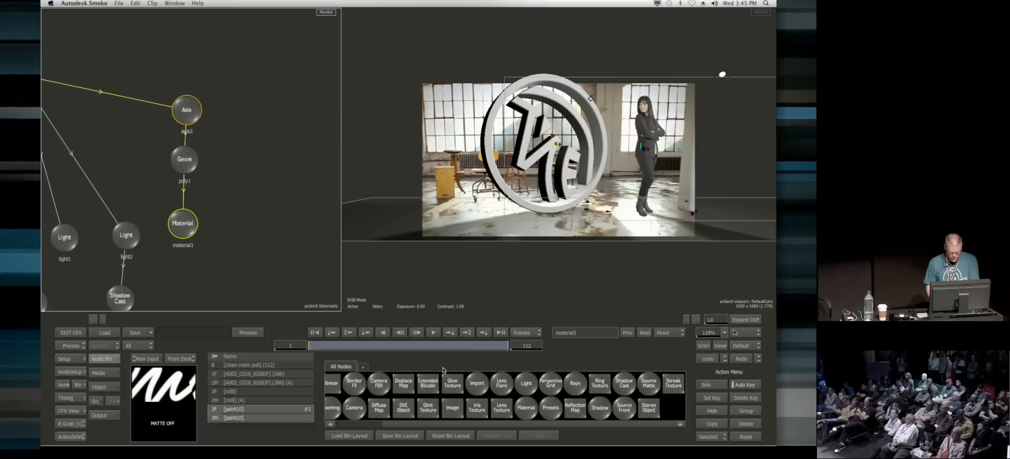
key("r")
left_click_drag(576, 407, 185, 262)
Step: Select the logo's poly1 geometry and set its axis2 Y rotation to about 24 degrees
double_click(185, 159)
left_click_drag(167, 398, 176, 399)
left_click_drag(173, 401, 182, 406)
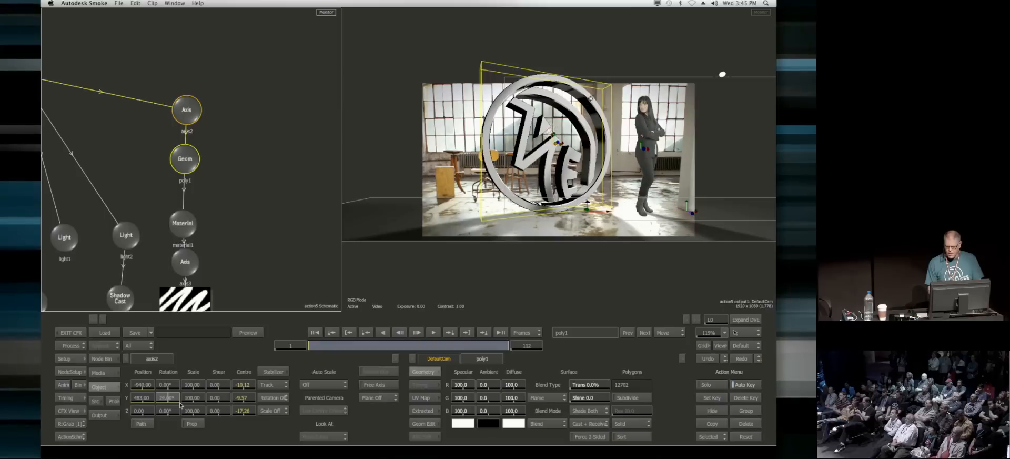
Step: Toggle Regen in the reflection map's controls and try a different Softness X, undoing the softness change
left_click_drag(247, 256, 261, 179)
left_click(199, 227)
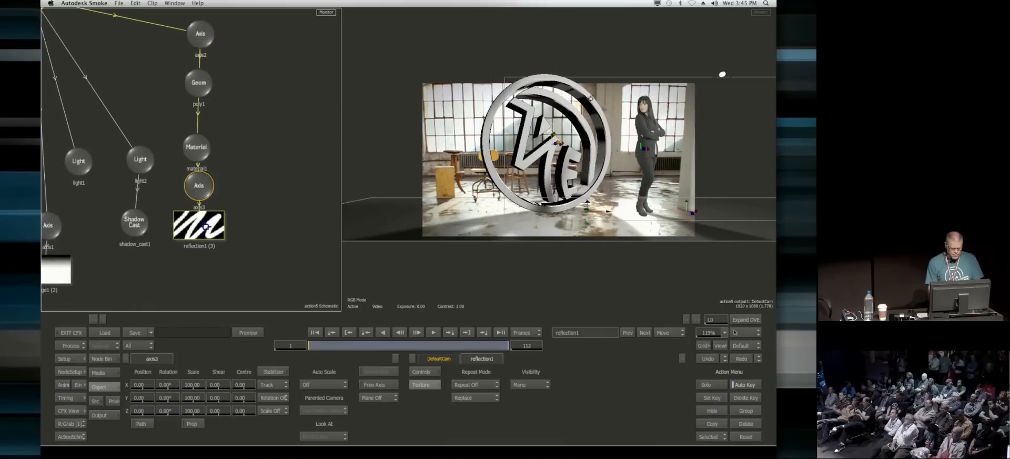
left_click_drag(202, 230, 197, 230)
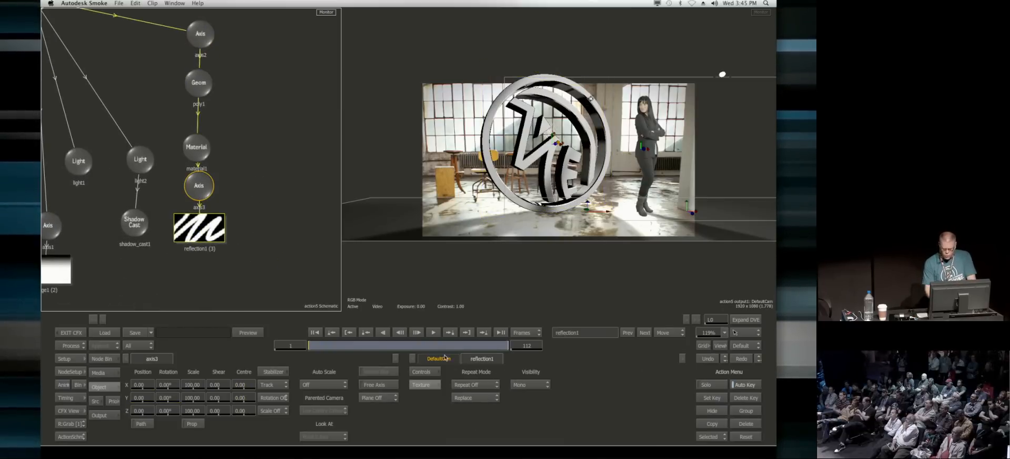
left_click(427, 372)
left_click(430, 439)
left_click_drag(476, 400, 485, 388)
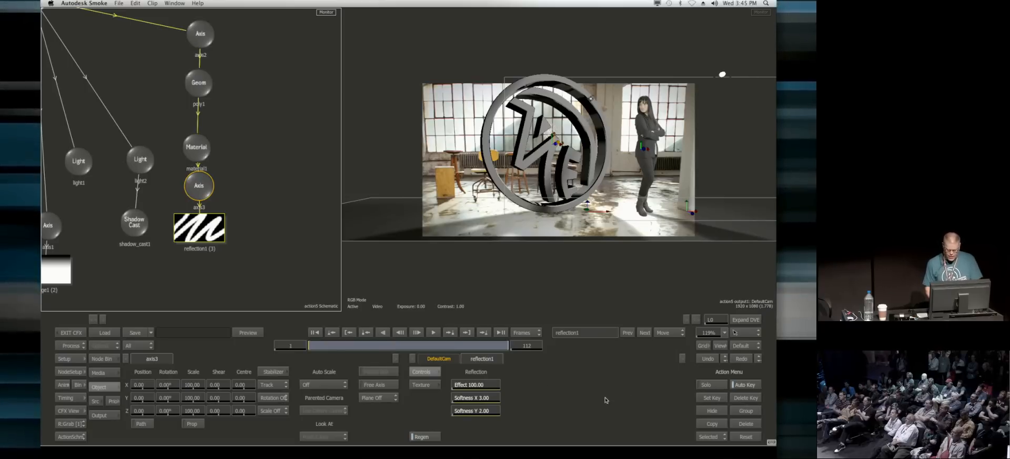
key("super+z")
Step: Slip the woman's clip in the Timing view to an offset of about 66, judging around frame 77, and return to frame 1
left_click_drag(339, 346, 406, 357)
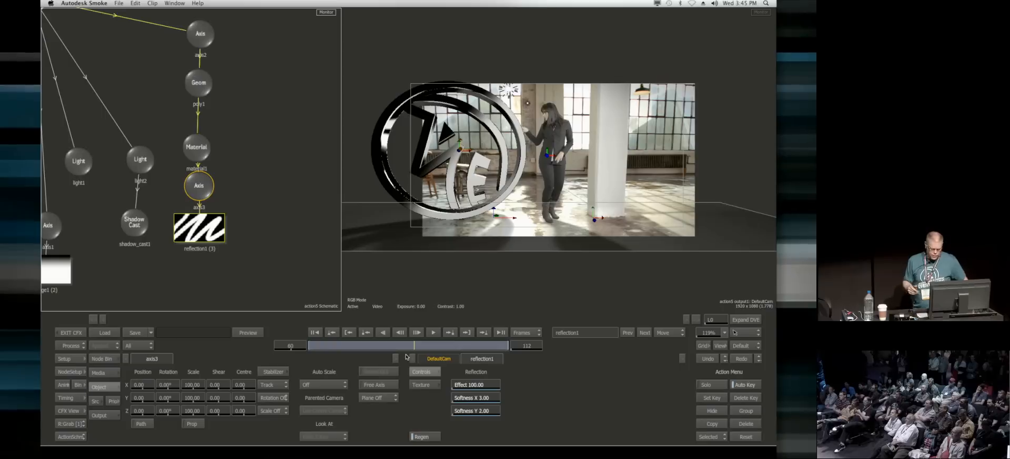
left_click(67, 397)
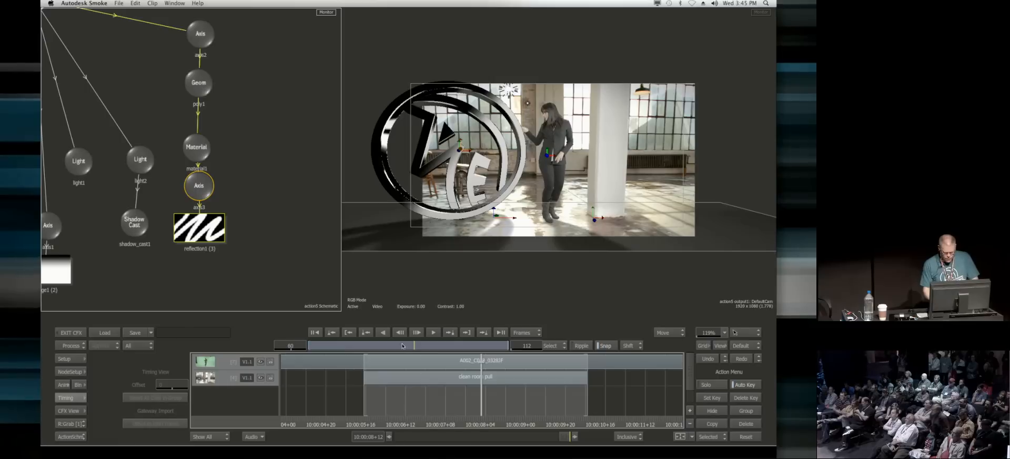
left_click_drag(436, 346, 445, 347)
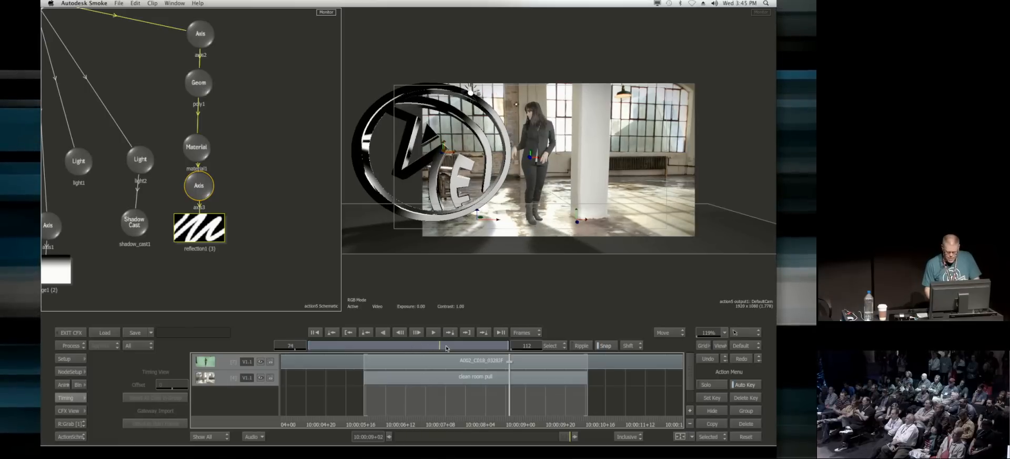
left_click(395, 369)
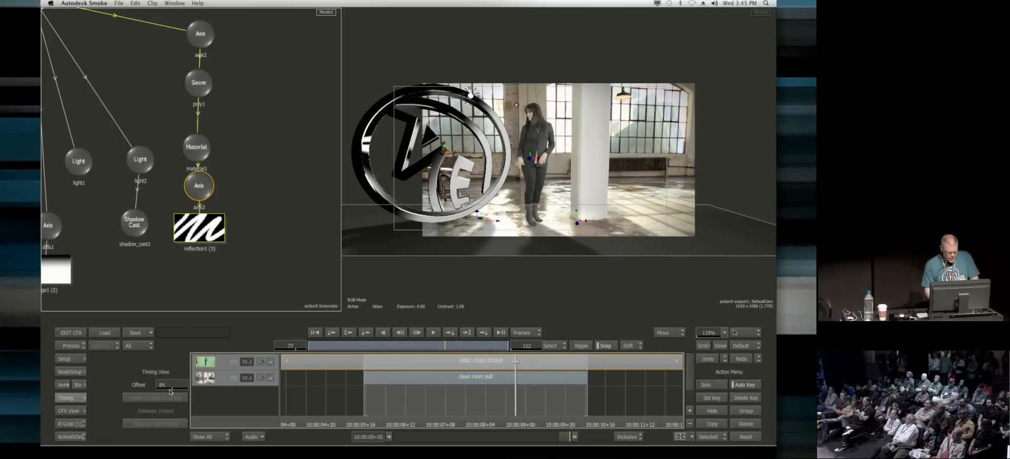
mouse_move(169, 385)
left_mouse_down()
mouse_move(141, 387)
mouse_move(161, 389)
left_mouse_up()
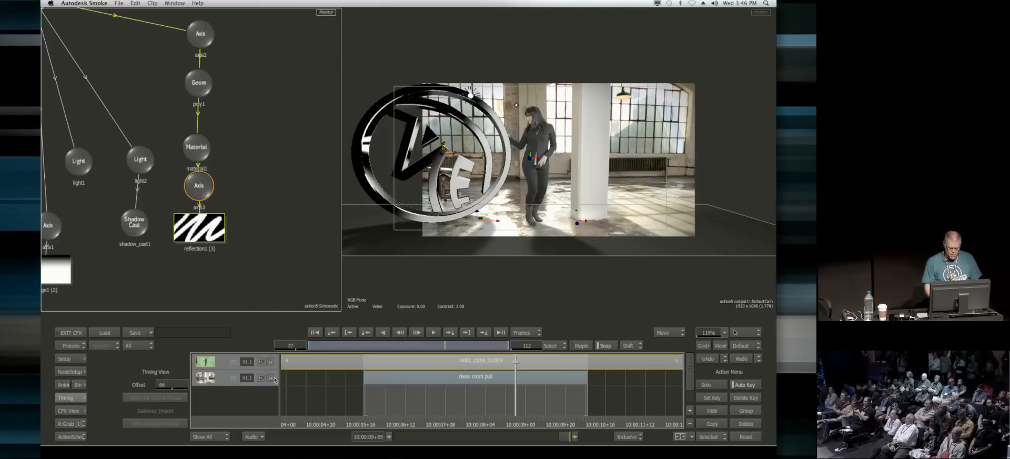
left_click(71, 398)
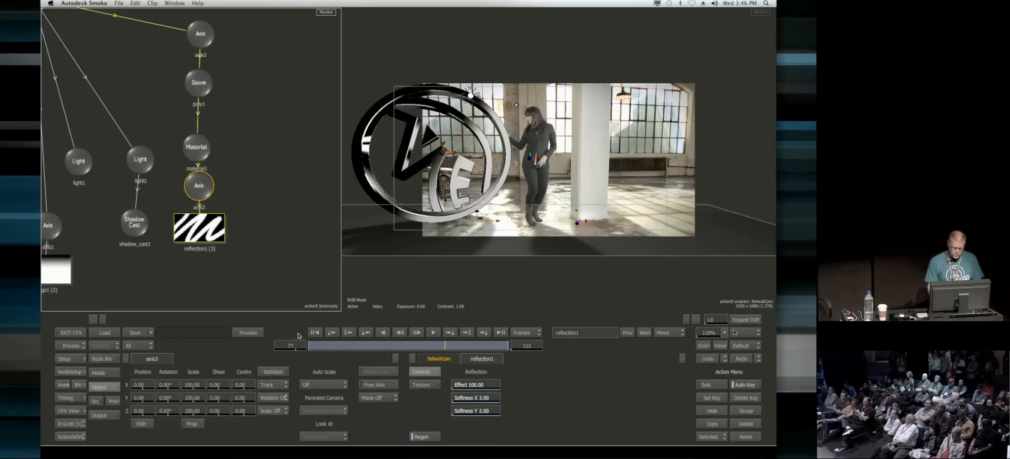
key("Home")
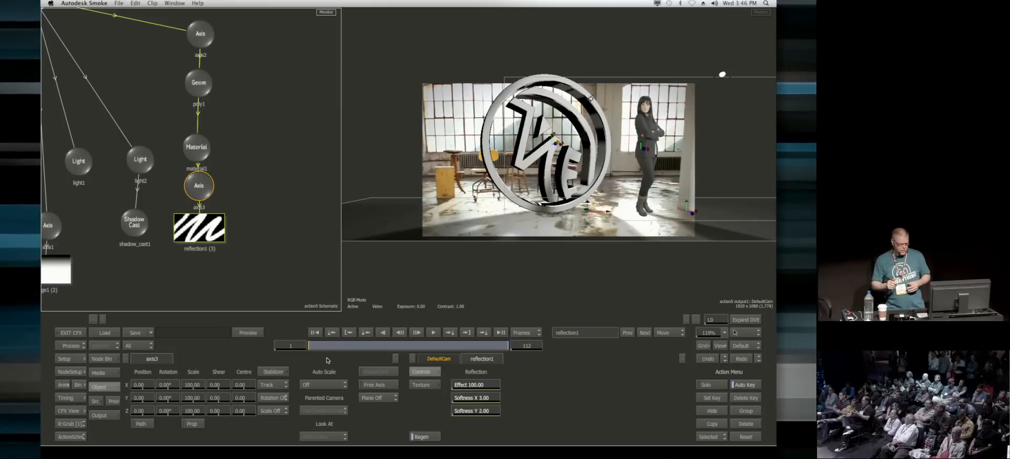
Step: Move light2 to about X -778, Y 994 and attach a Rays node to it
left_click_drag(590, 98, 570, 99)
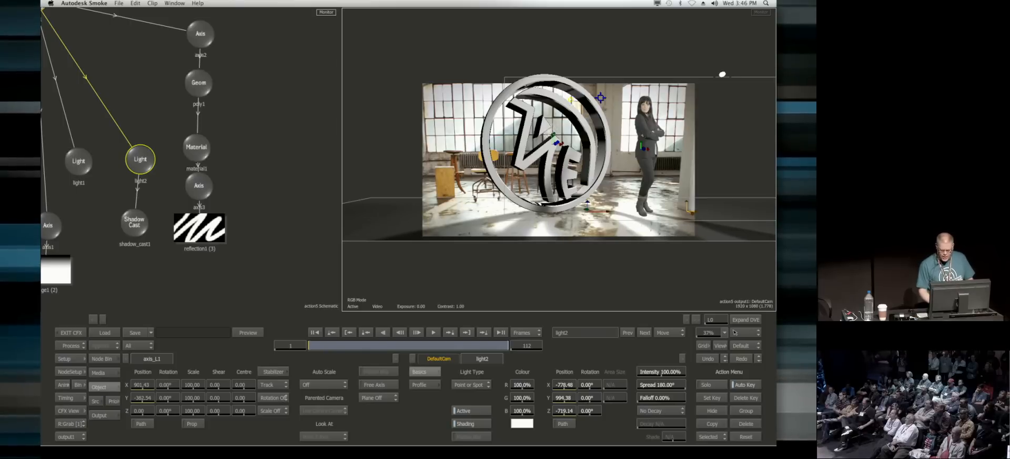
left_click_drag(136, 182, 130, 184)
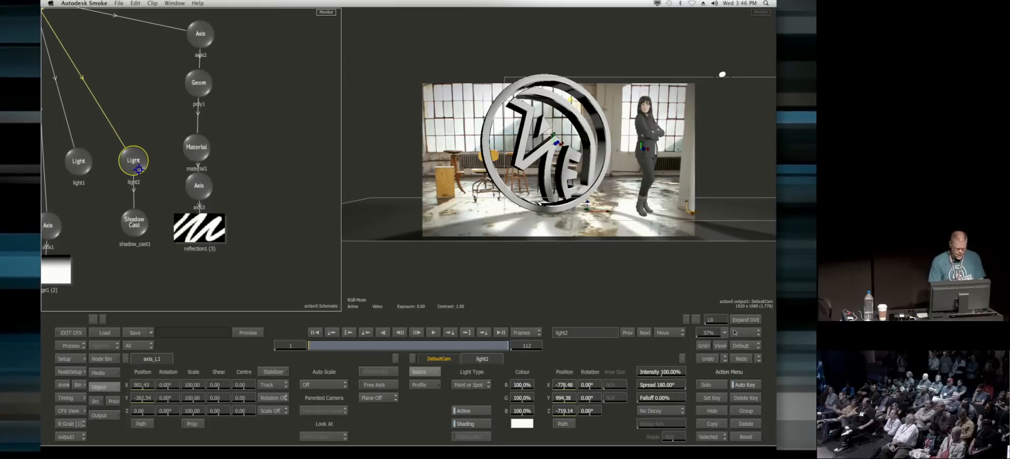
left_click(102, 358)
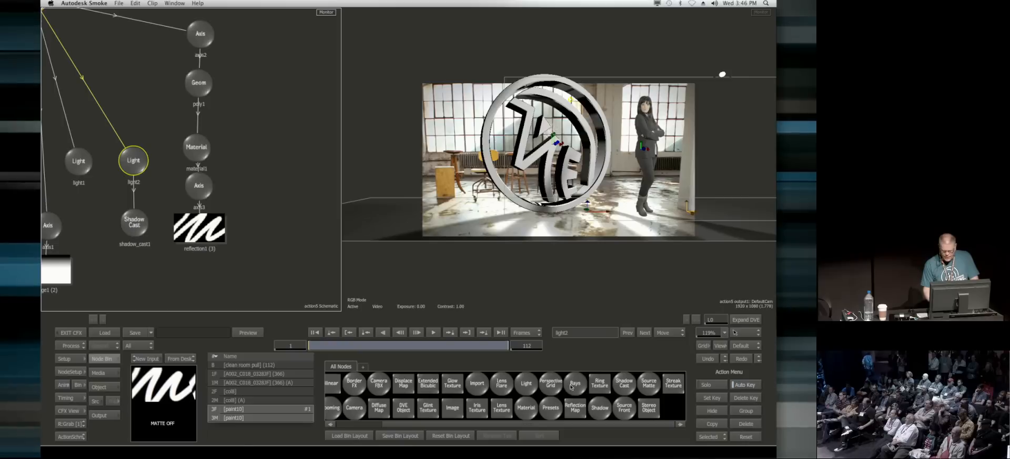
left_click_drag(201, 258, 151, 127)
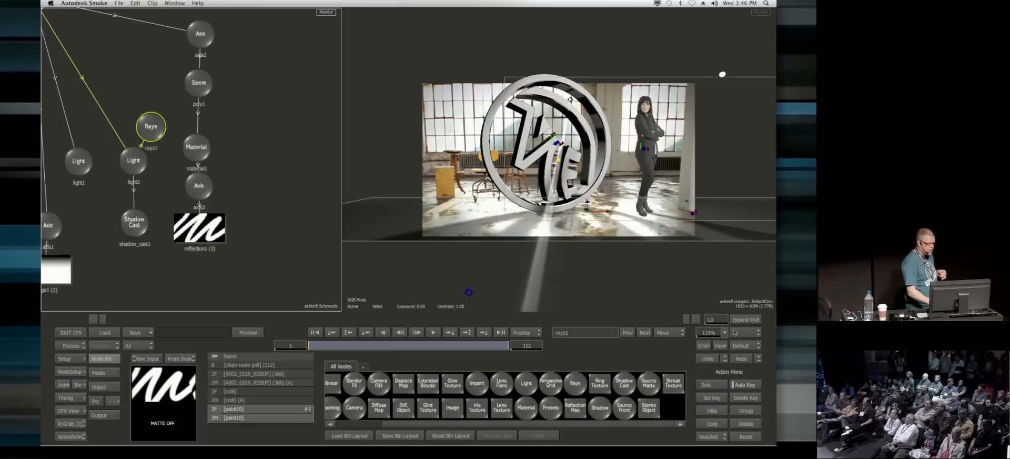
Step: Set the rays' Spread to 391 and reposition light2 to about X -935, Y 774
left_click(151, 125)
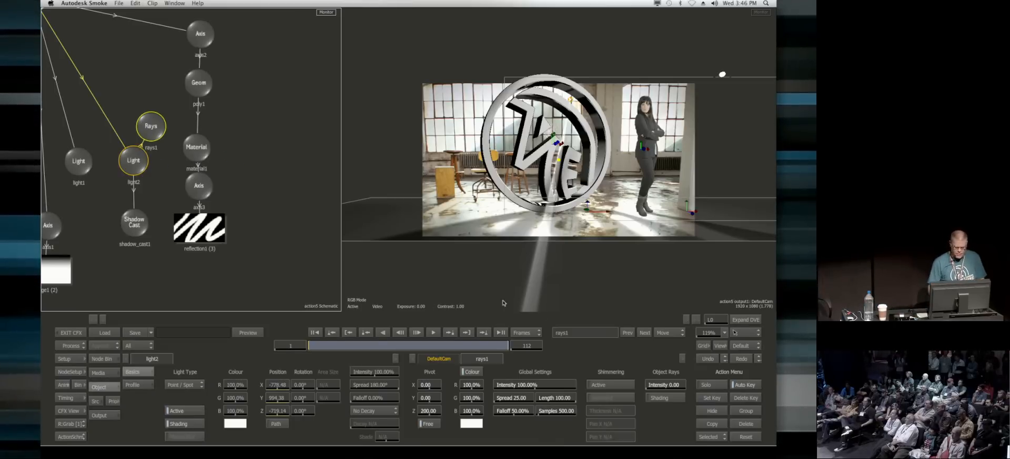
left_click_drag(526, 398, 608, 404)
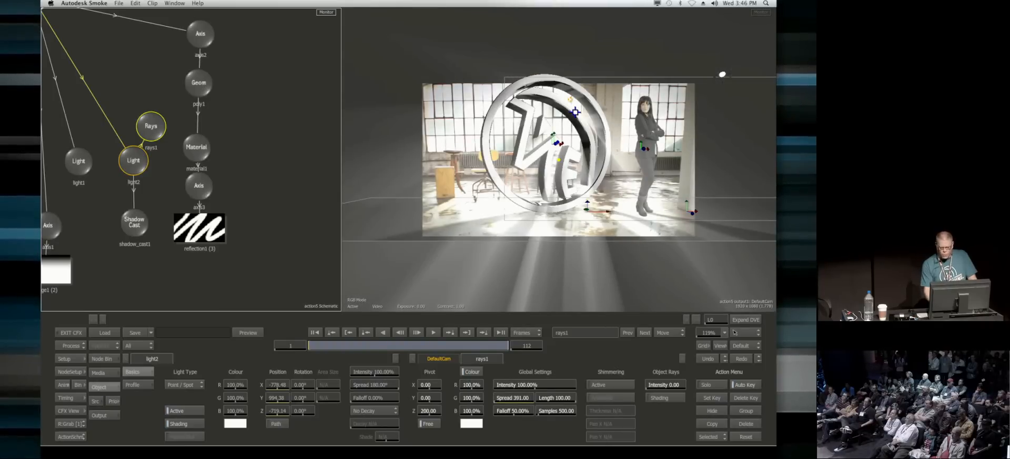
mouse_move(559, 109)
left_mouse_down()
mouse_move(535, 145)
mouse_move(513, 120)
mouse_move(555, 120)
left_mouse_up()
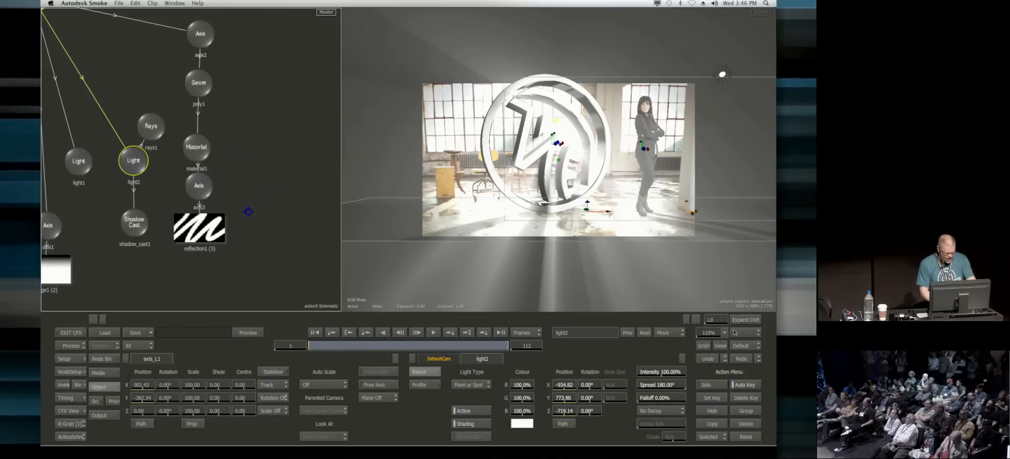
Step: Return to the ConnectFX schematic and rearrange the output, Paint, media and Action nodes to make room
key("Escape")
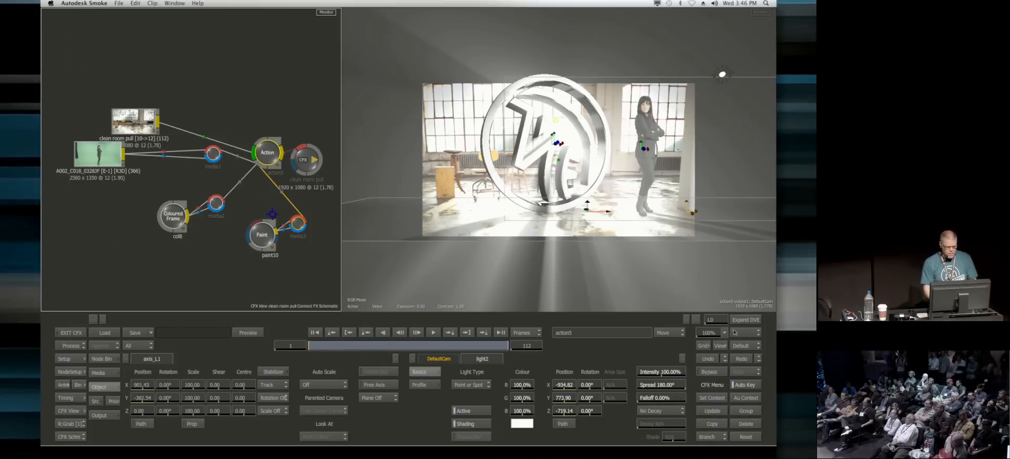
left_click(313, 160)
left_click_drag(312, 160, 327, 160)
left_click_drag(265, 231, 214, 253)
left_click_drag(296, 221, 254, 235)
left_click_drag(278, 162, 286, 168)
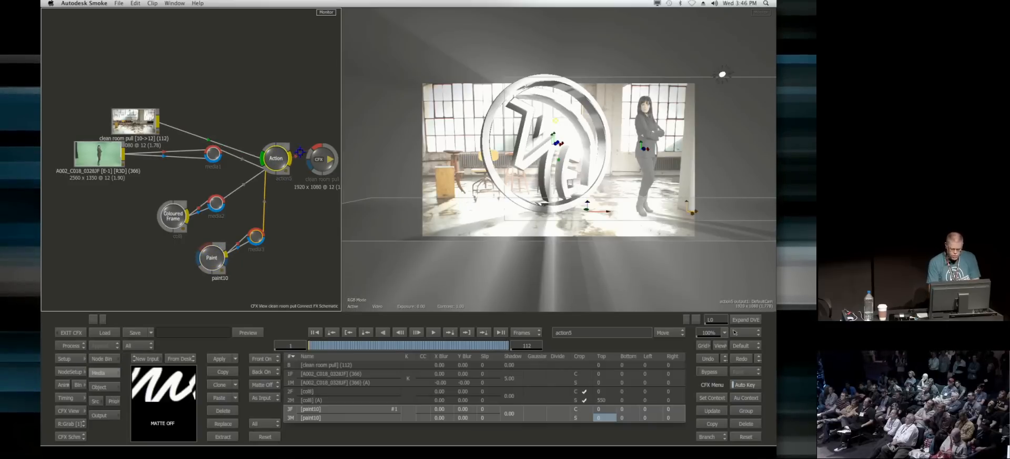
Step: Insert a Glow node between the Action node and the CFX output node
left_click(103, 358)
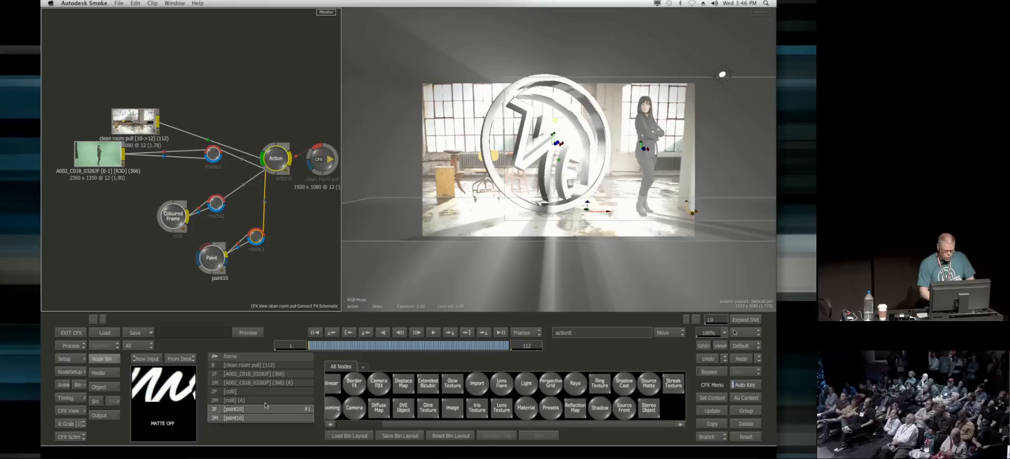
left_click(78, 385)
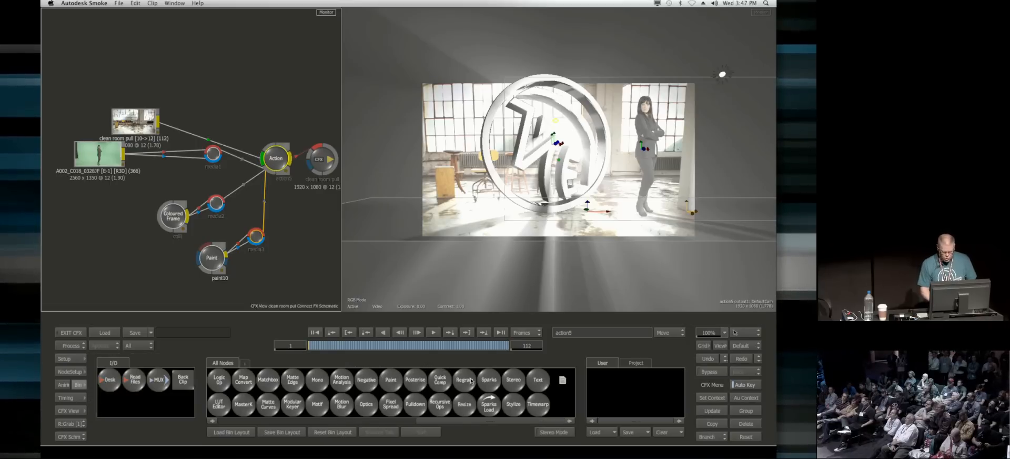
key("g")
left_click_drag(391, 400, 314, 155)
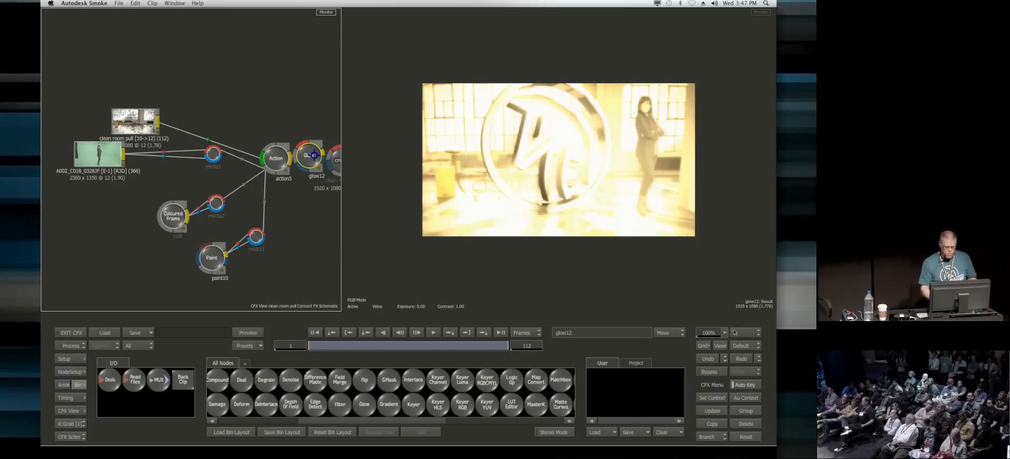
Step: Duplicate the Action node's output1 and set the copy's output type to Matte
left_click(276, 157)
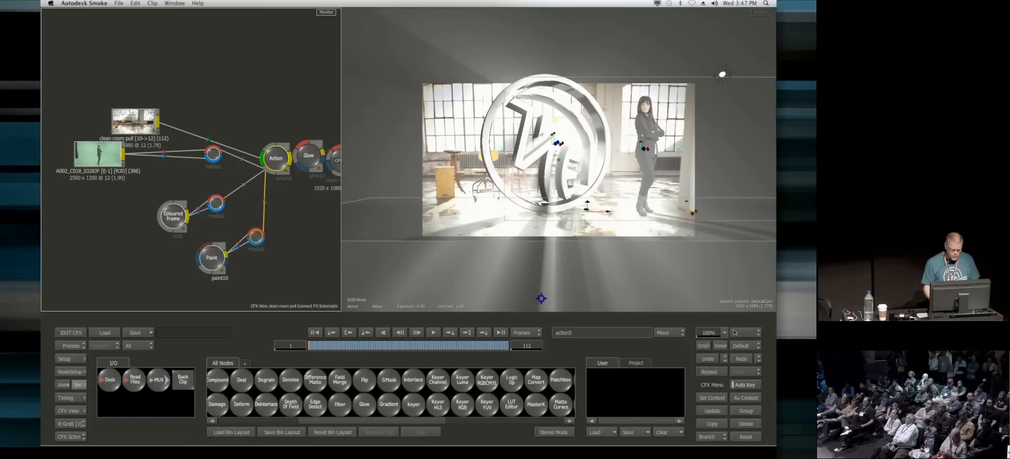
double_click(274, 155)
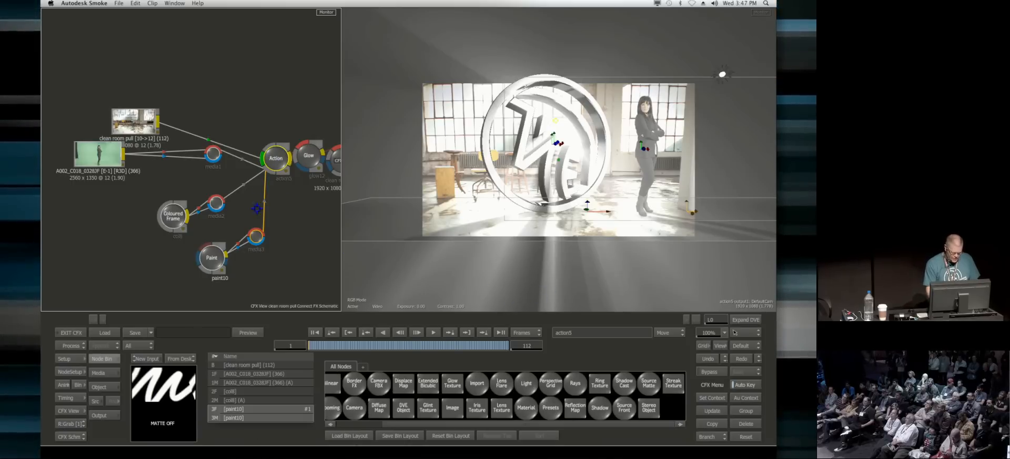
left_click(104, 415)
left_click(181, 436)
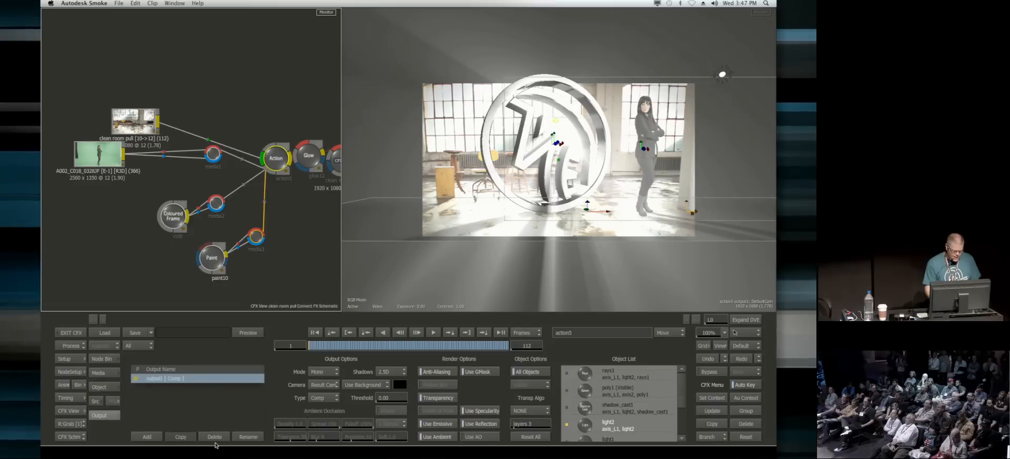
left_click(322, 397)
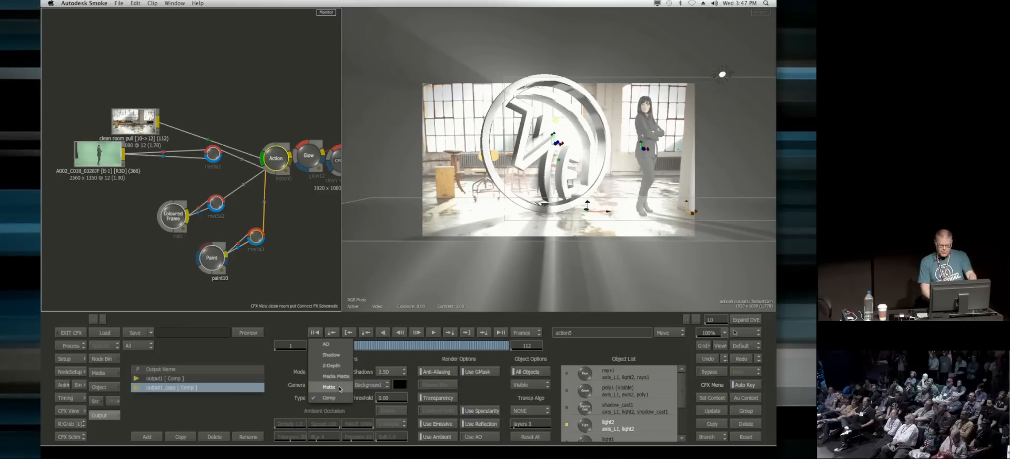
left_click(339, 387)
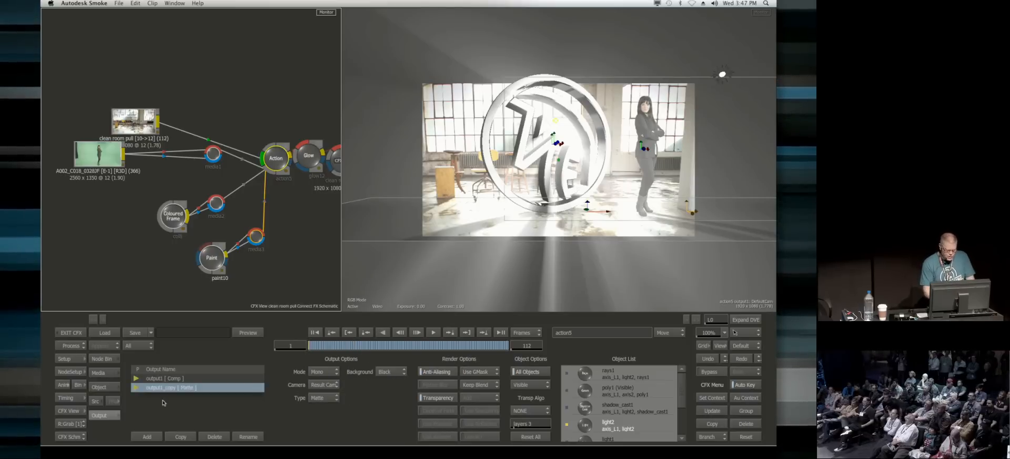
Step: Display the output1_copy matte result in the Action view
left_click(379, 300)
left_click(71, 436)
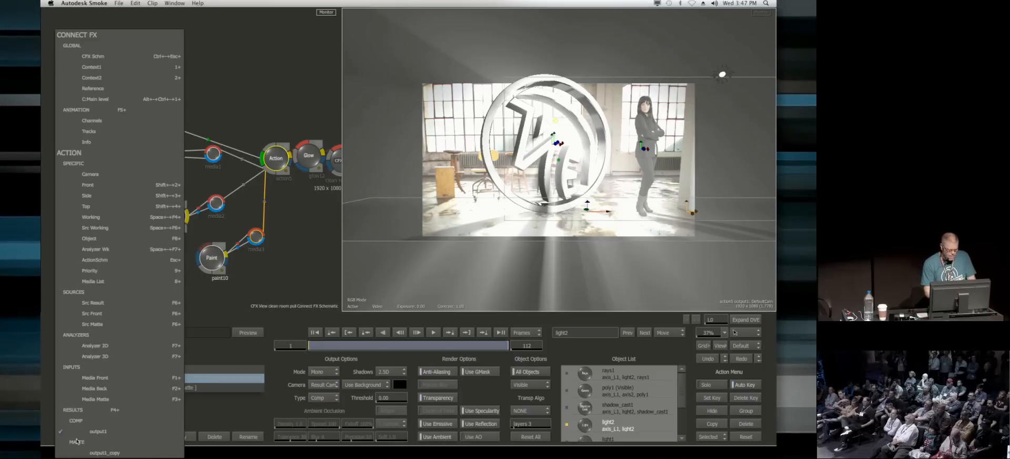
left_click(100, 452)
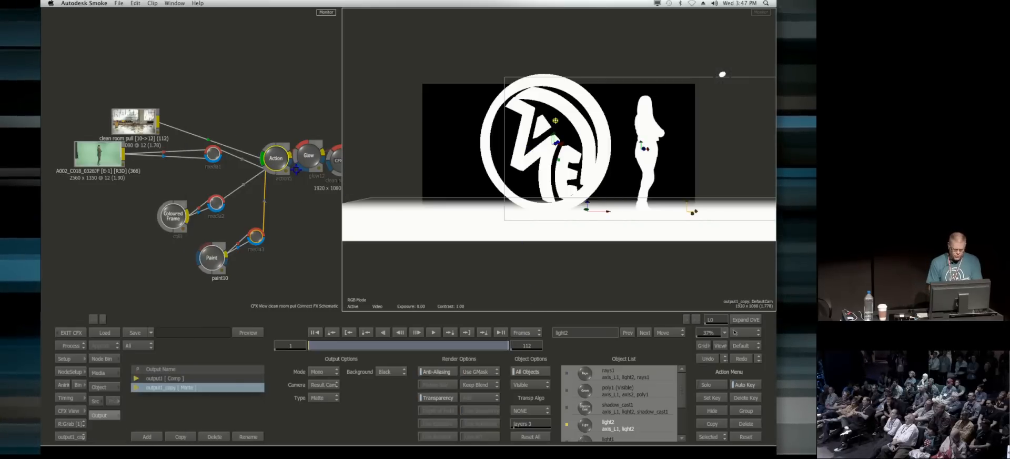
Step: In Edit Output mode, exclude the image1 floor and the woman's image_L1 layer from the output1_copy matte, and restore Move mode
left_click_drag(277, 158, 345, 259)
key("Escape")
left_click(661, 330)
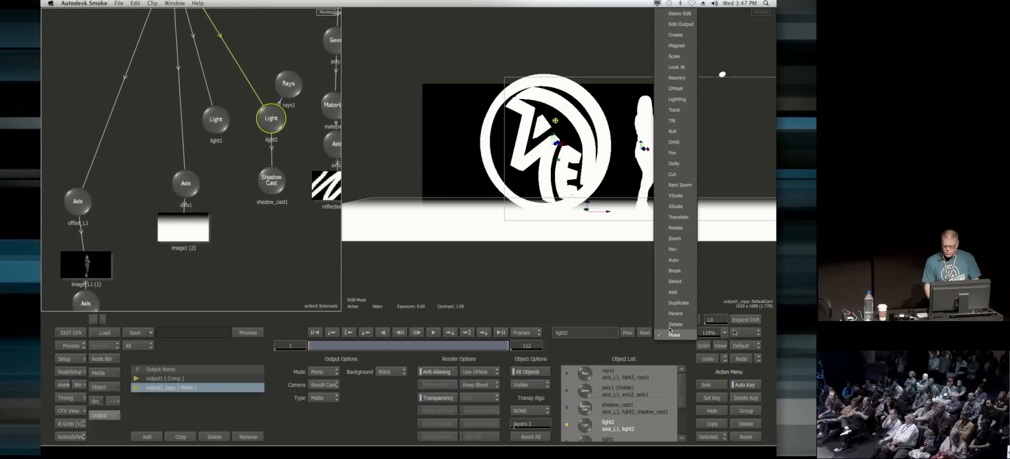
left_click(680, 24)
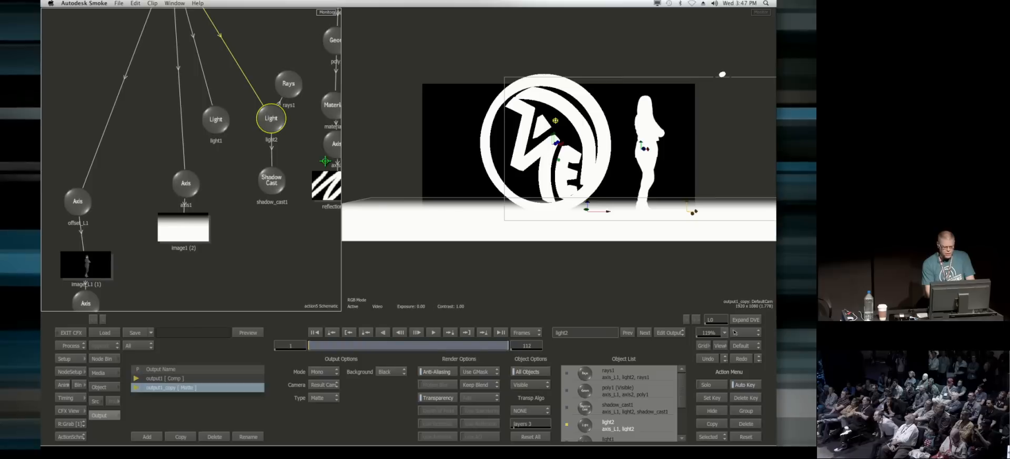
left_click(181, 237)
left_click(85, 277)
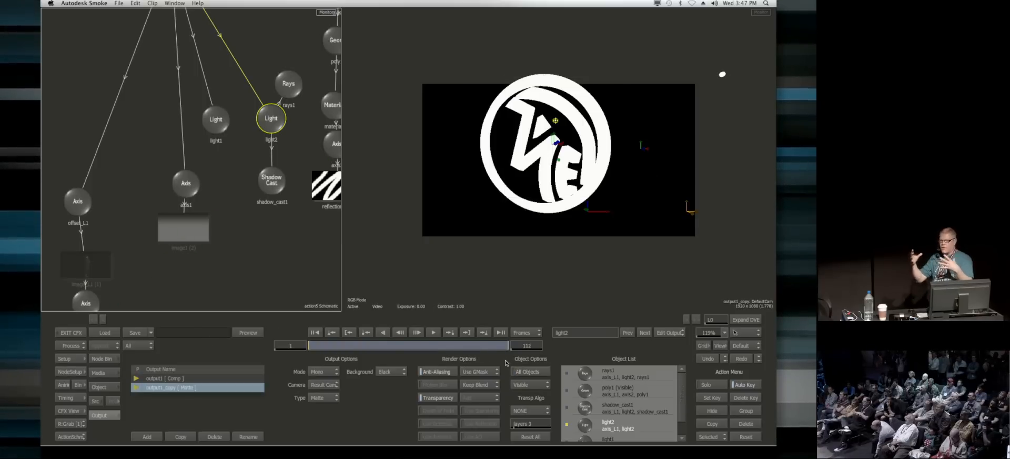
left_click(668, 332)
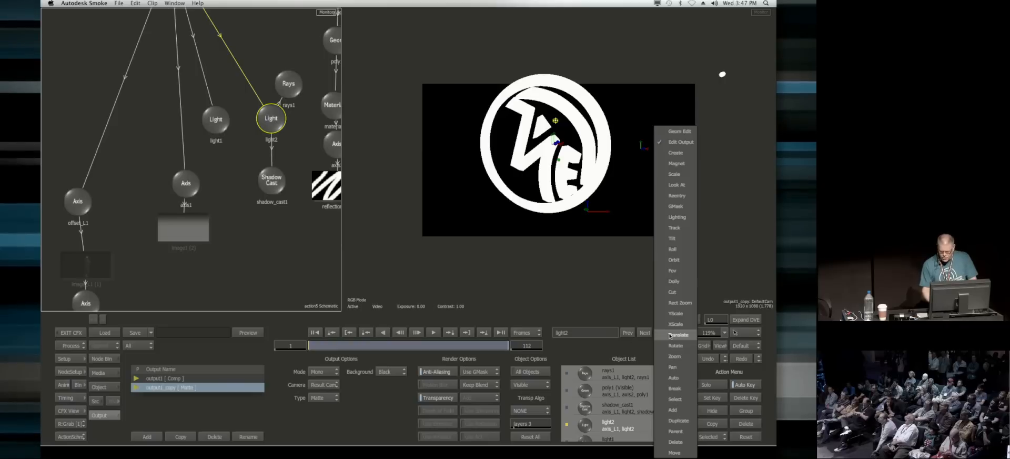
left_click(677, 451)
Step: Return to the ConnectFX schematic and switch the Action view back to the output1 Comp result
key("Escape")
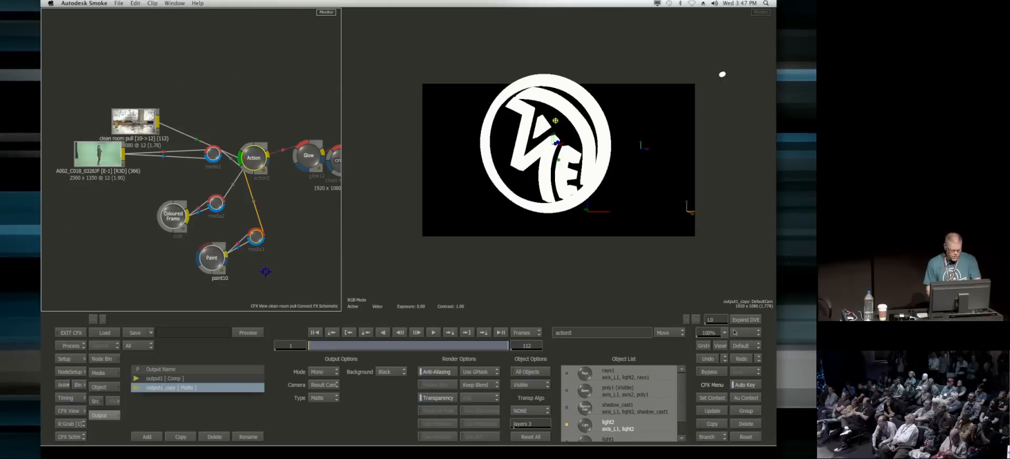
double_click(261, 156)
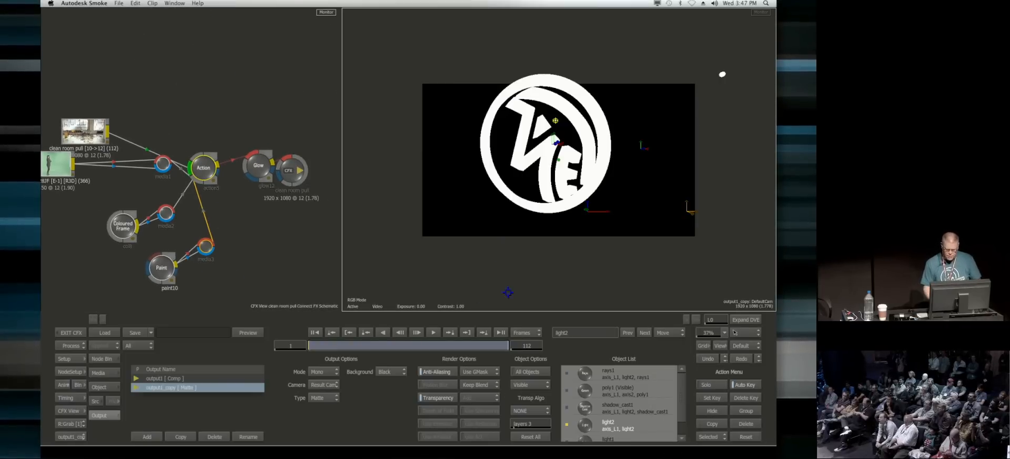
left_click(81, 436)
left_click(79, 417)
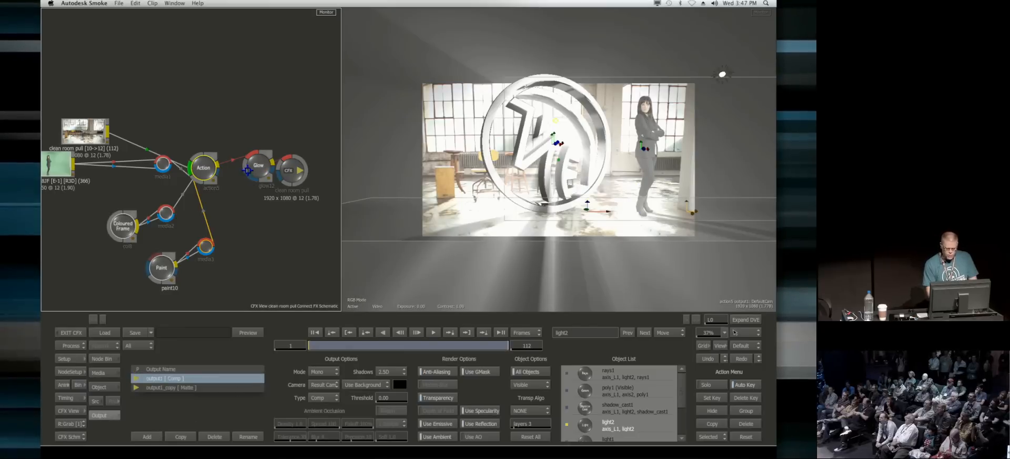
Step: Feed the Action's matte output into the Glow node, display the glow result and exit ConnectFX
double_click(249, 169)
mouse_move(249, 168)
left_mouse_down()
mouse_move(235, 221)
mouse_move(236, 174)
left_mouse_up()
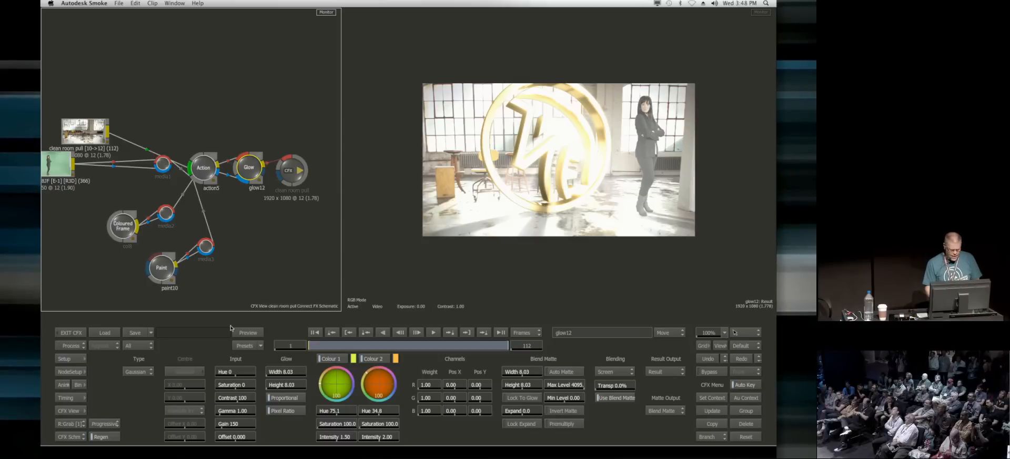
left_click(72, 333)
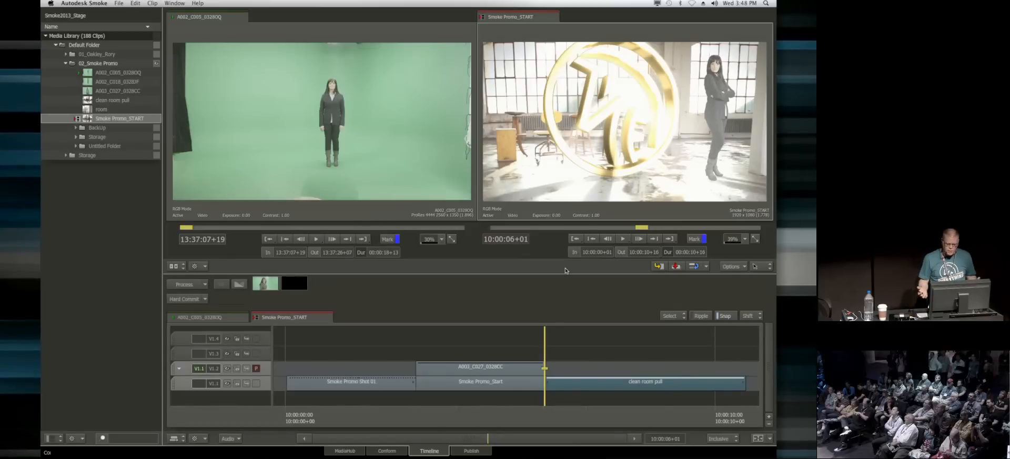
Step: Copy the clean room pull clip onto the track above, aligned over the original, and open the copy's ConnectFX setup
left_click(572, 384)
left_click_drag(581, 381, 548, 372)
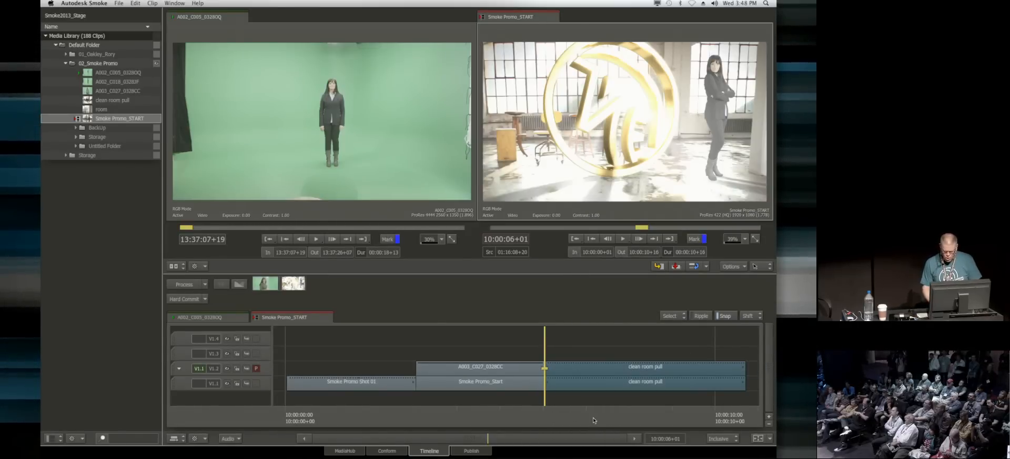
left_click(597, 369)
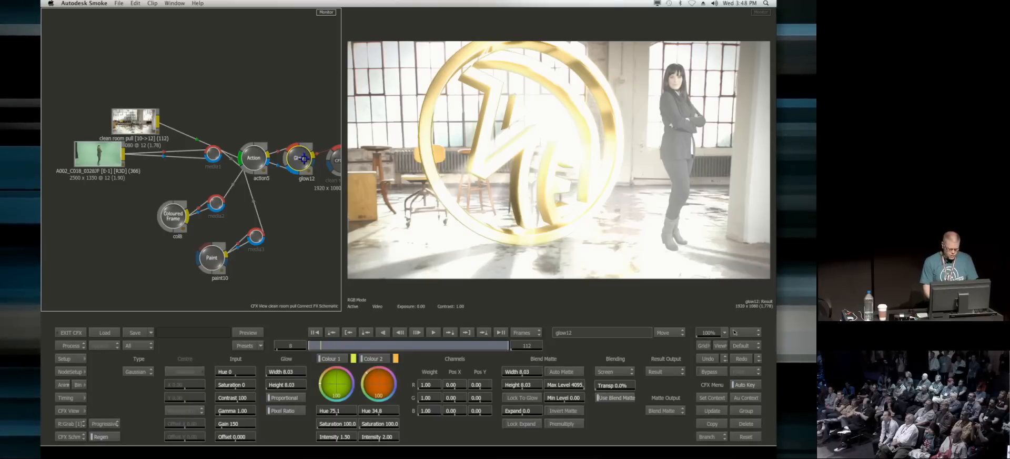
Step: Open the Action node of the copied setup and delete the rays1 node attached to light2
double_click(252, 156)
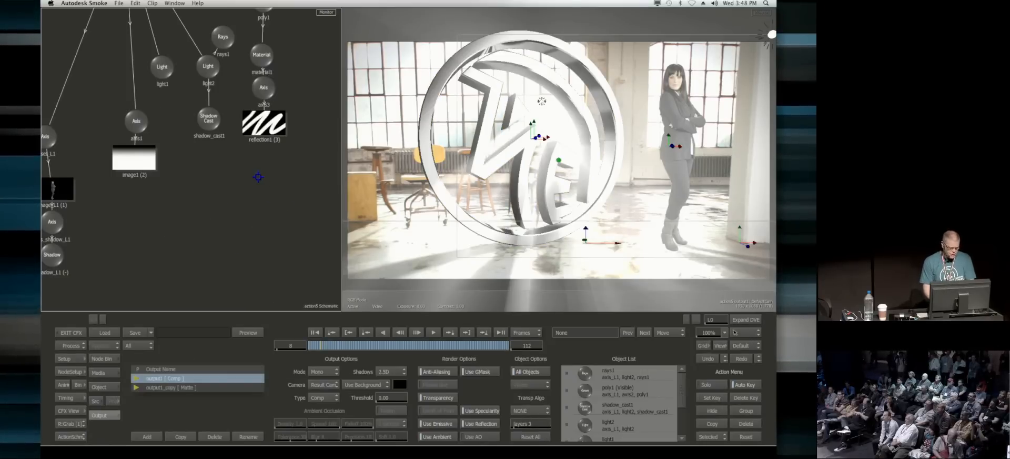
left_click_drag(257, 173, 244, 231)
left_click(207, 96)
key("Delete")
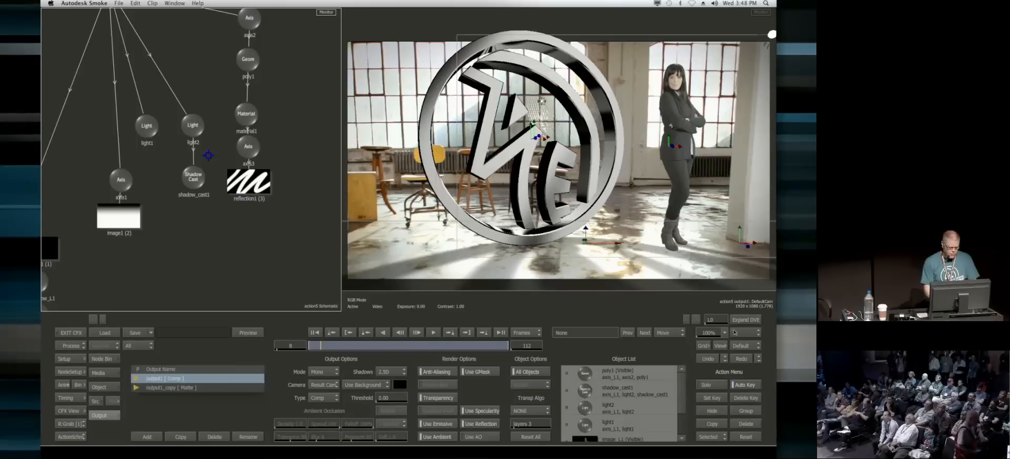
Step: Attach a Lens Flare to light2, move the light slightly downward within the logo and exit ConnectFX
left_click_drag(181, 118, 188, 105)
left_click(103, 359)
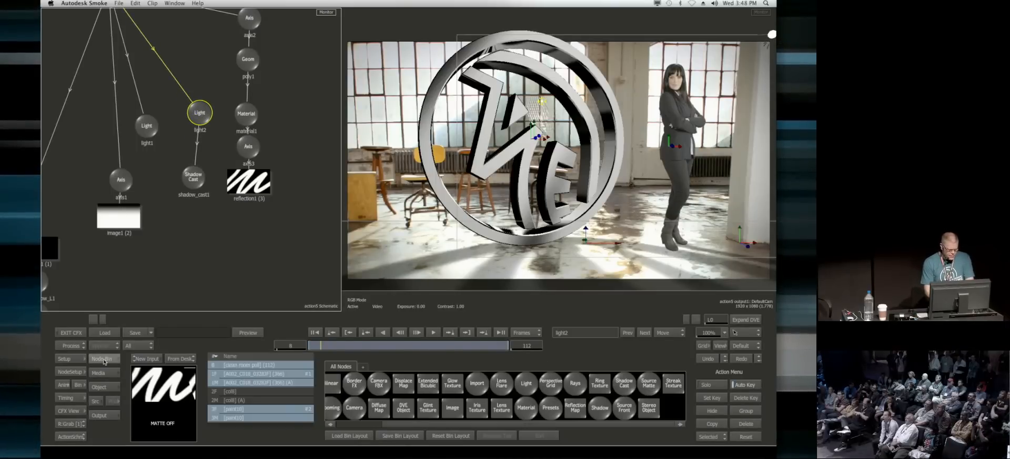
left_click(501, 383)
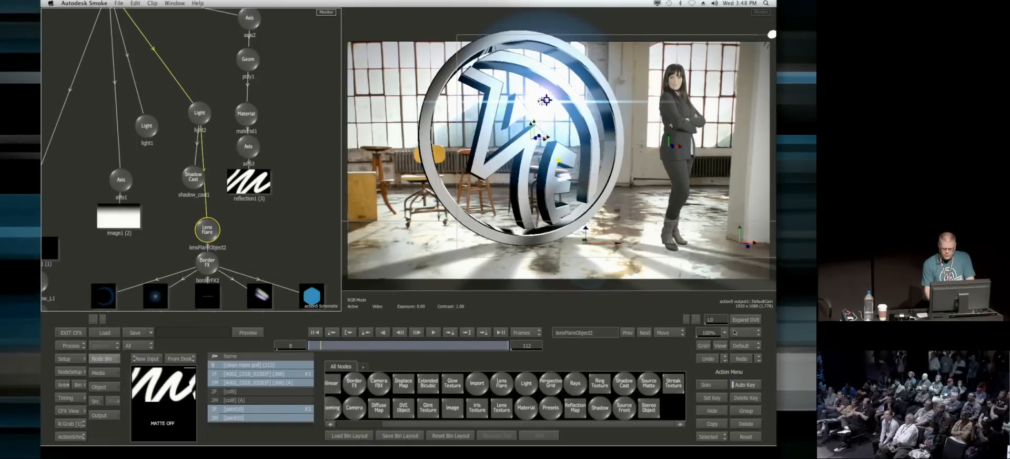
mouse_move(541, 101)
left_mouse_down()
mouse_move(500, 119)
mouse_move(562, 125)
mouse_move(538, 107)
left_mouse_up()
left_click(70, 334)
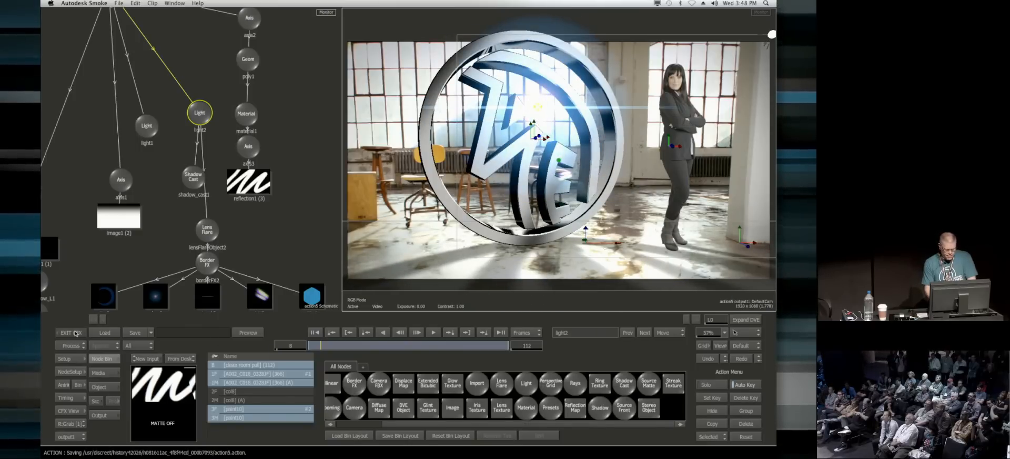